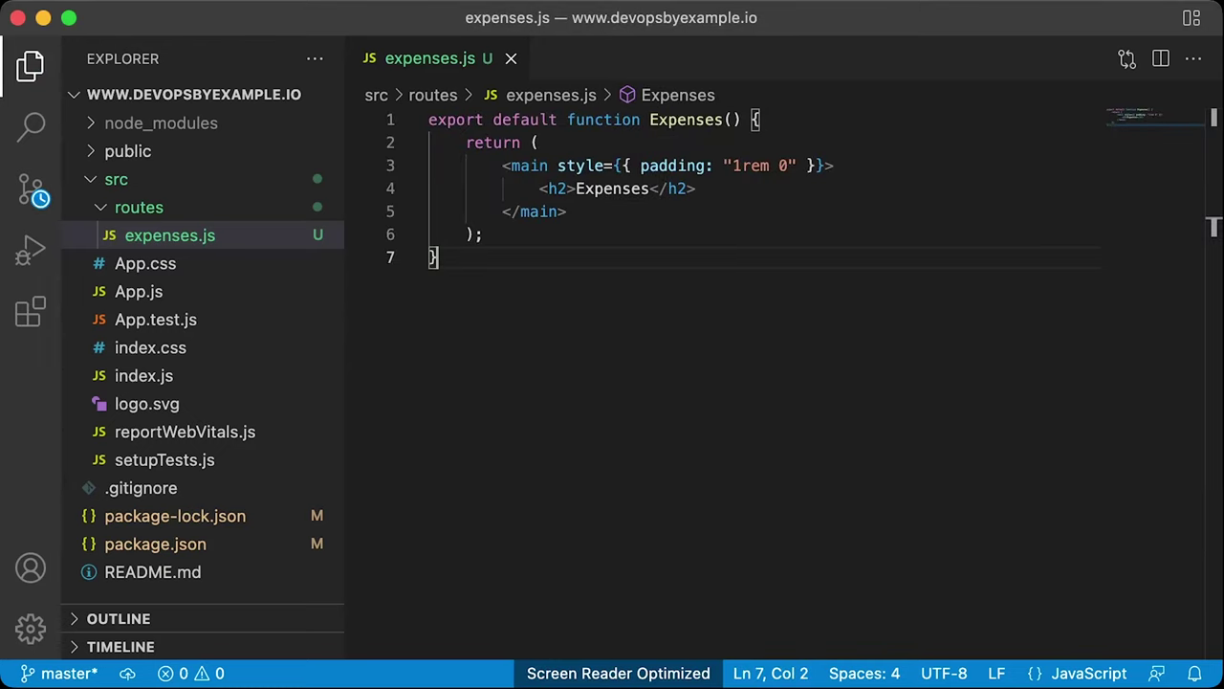
# - Create invoices.js in src/routes with a default-exported Invoices component that shows the heading "Invoices v3" inside a main element with "1rem 0" padding
pyautogui.press('super+w')
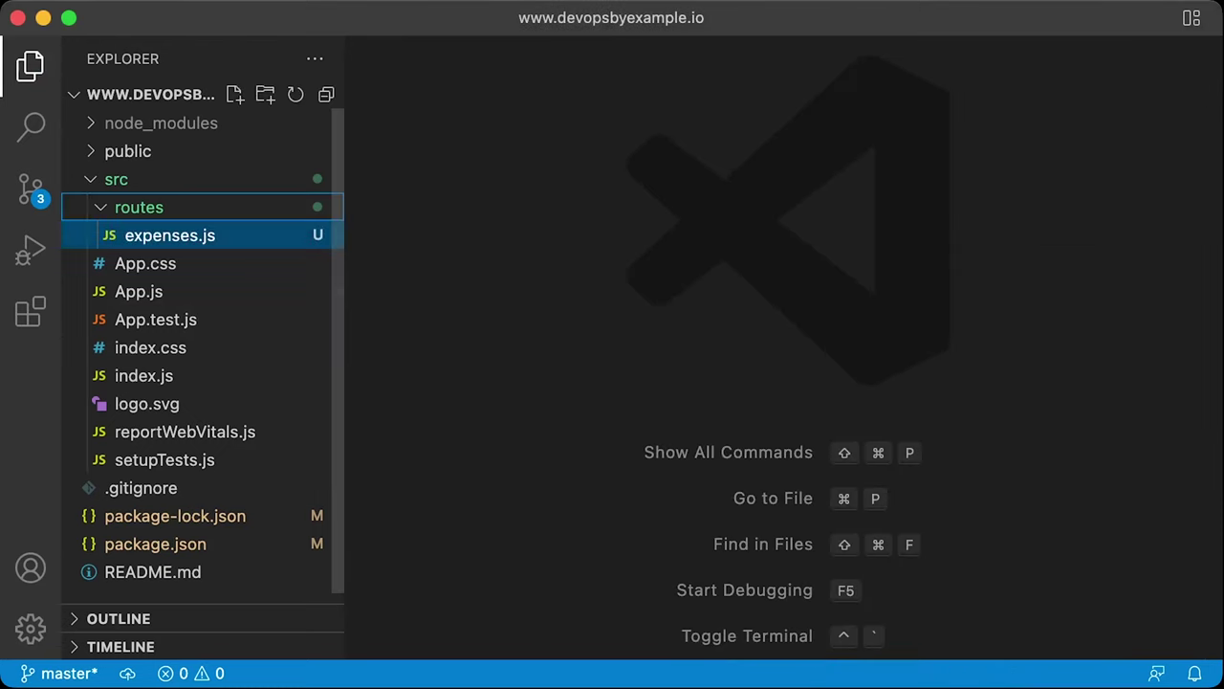
pyautogui.press('super+n')
pyautogui.write('invoices.js')
pyautogui.press('Return')
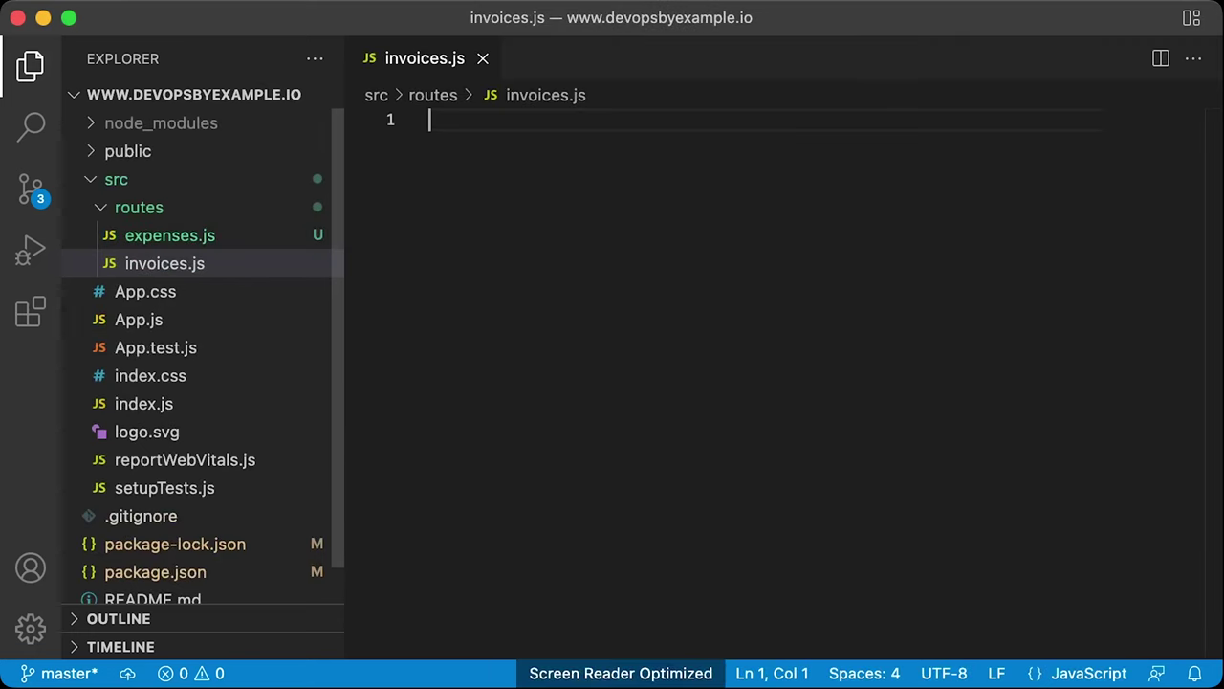
pyautogui.write('export default function Invoices() {     return (         <main style={{ padding: "1rem 0" }}>             <h2>Invoices v3</h2>         </main>     ); }')
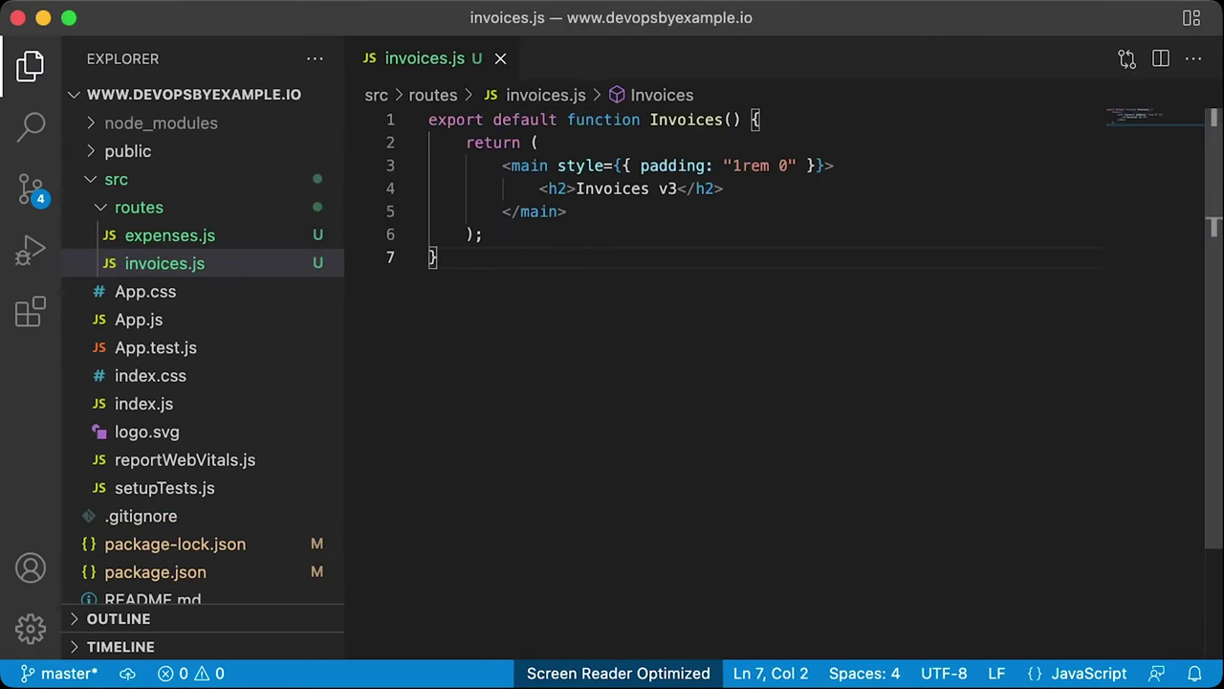
pyautogui.press('super+w')
# - In App.js, remove the logo import and import Link from "react-router-dom"
pyautogui.click(138, 207)
pyautogui.click(139, 263)
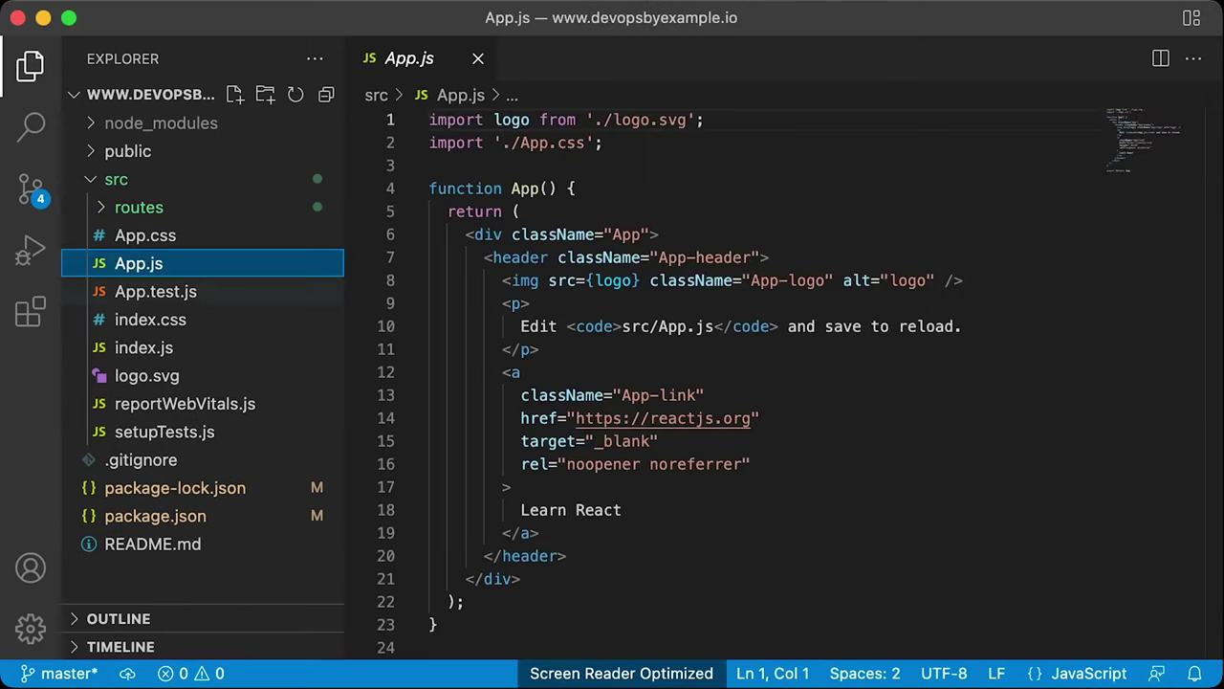
pyautogui.moveTo(704, 120); pyautogui.dragTo(429, 120)
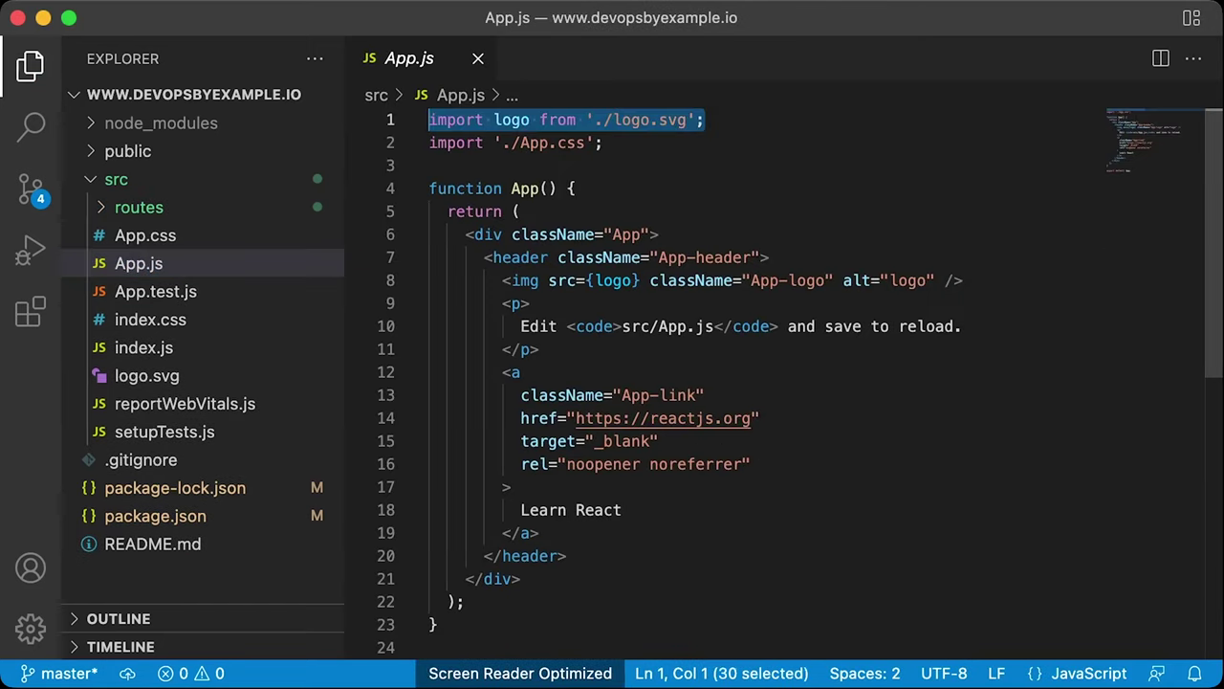
pyautogui.press('BackSpace')
pyautogui.press('Delete')
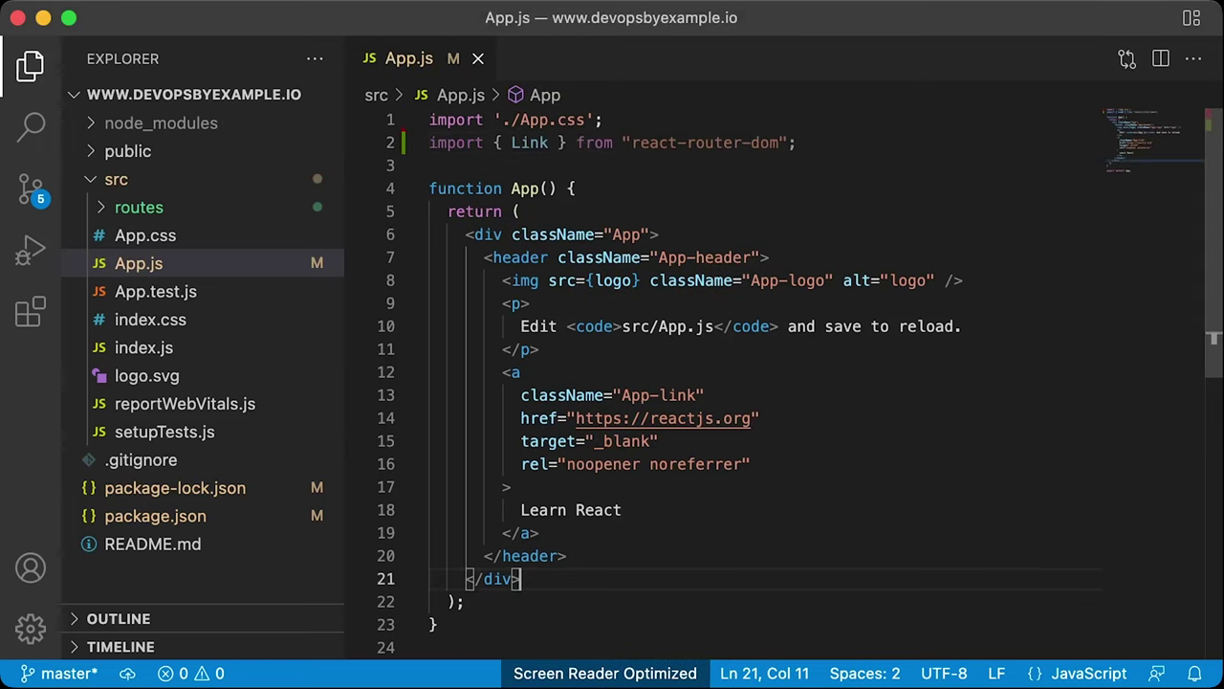
# - Replace the App component's returned markup with a "Bookkeeper" heading and a bottom-bordered nav linking to /invoices and /expenses
pyautogui.hotkey('shift', 'Up')
pyautogui.hotkey('shift', 'Up')
pyautogui.hotkey('shift', 'Up')
pyautogui.hotkey('shift', 'Up')
pyautogui.hotkey('shift', 'Up')
pyautogui.hotkey('shift', 'Up')
pyautogui.hotkey('shift', 'Up')
pyautogui.hotkey('shift', 'Up')
pyautogui.hotkey('shift', 'Up')
pyautogui.hotkey('shift', 'Up')
pyautogui.hotkey('shift', 'Up')
pyautogui.hotkey('shift', 'Up')
pyautogui.hotkey('shift', 'Up')
pyautogui.hotkey('shift', 'Up')
pyautogui.hotkey('shift', 'Up')
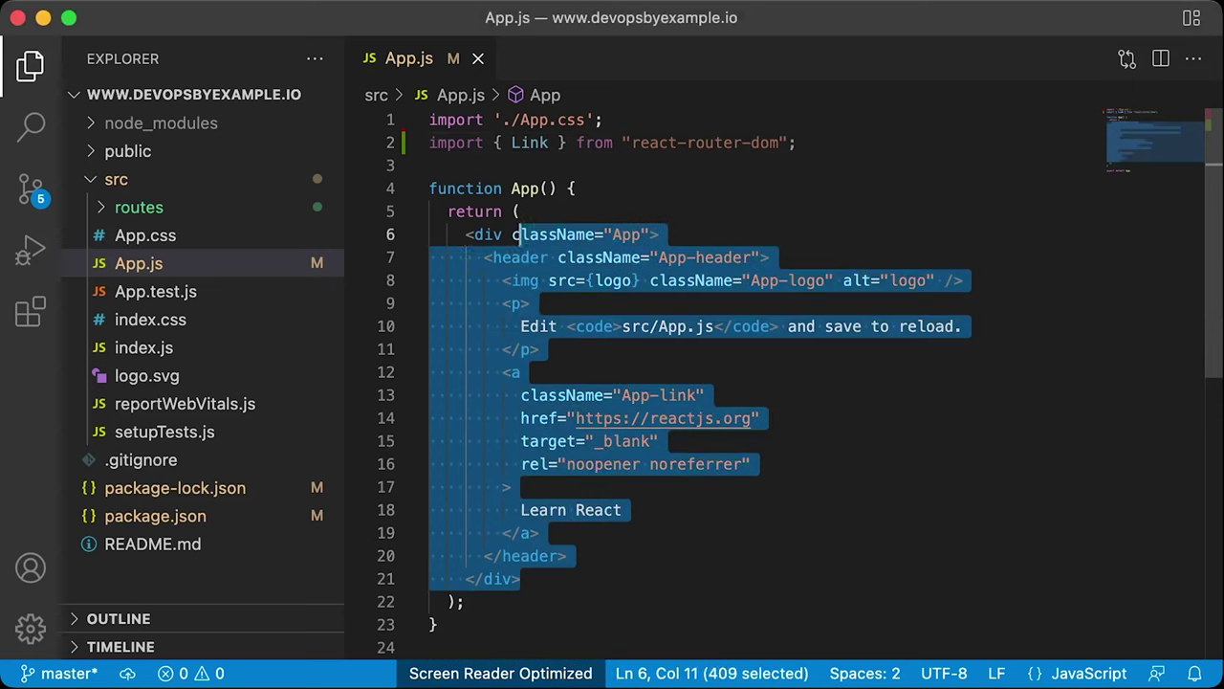
pyautogui.hotkey('shift', 'Home')
pyautogui.hotkey('shift', 'Home')
pyautogui.write('<div>       <h1>Bookkeeper</h1>       <nav         style={{           borderBottom: "solid 1px",           paddingBottom: "1rem",         }}       >         <Link to="/invoices">Invoices</Link> |{" "}         <Link to="/expenses">Expenses</Link>       </nav>     </div>')
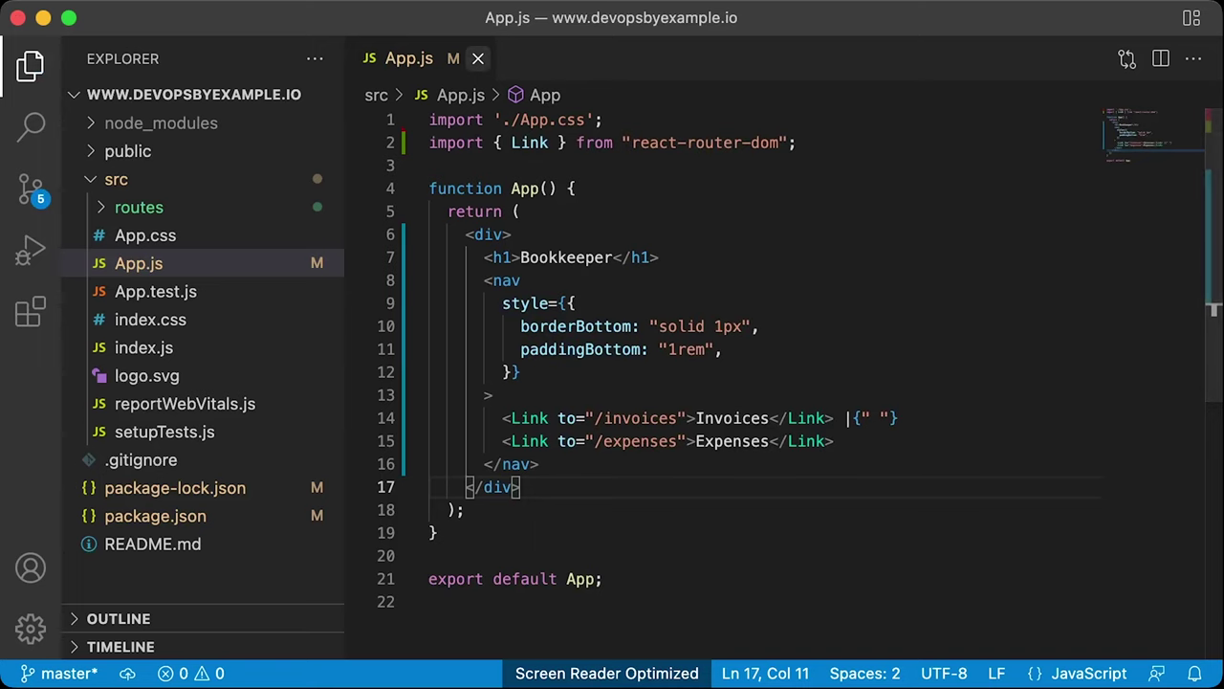
pyautogui.press('super+w')
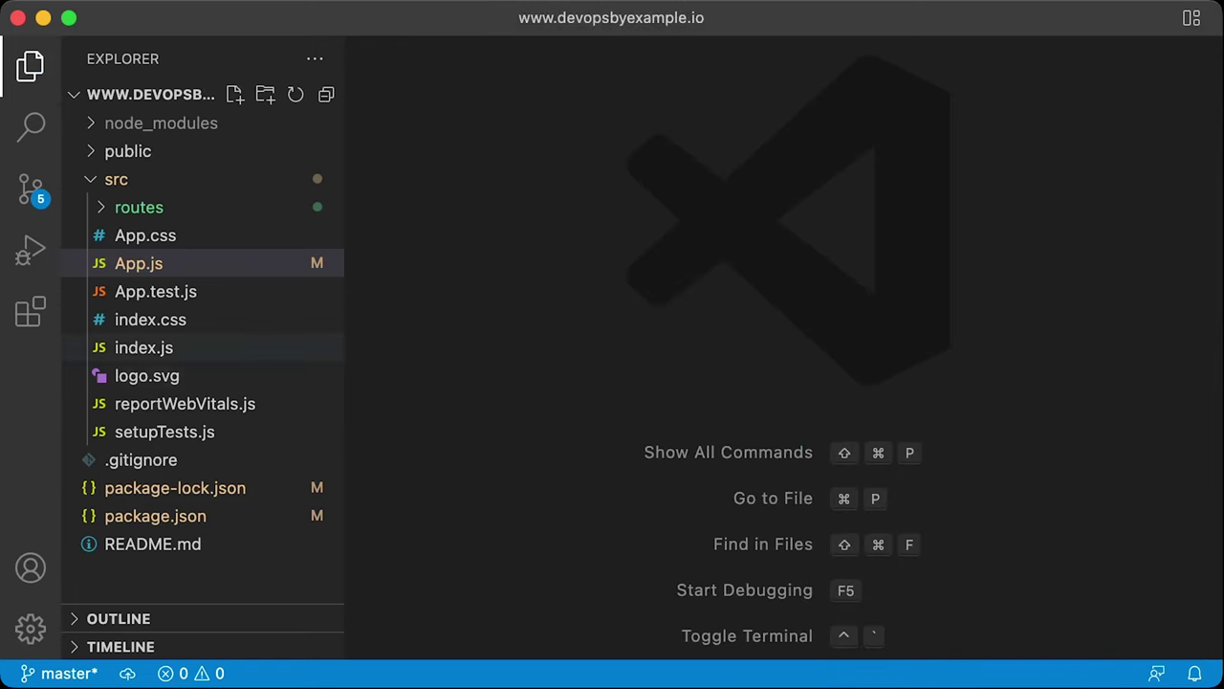
# - In index.js, import BrowserRouter, Routes and Route from "react-router-dom" plus the Expenses and Invoices route components, and save
pyautogui.click(144, 347)
pyautogui.write('import {   BrowserRouter,   Routes,   Route, } from "react-router-dom"; import Expenses from "./routes/expenses"; import Invoices from "./routes/invoices";')
pyautogui.press('super+s')
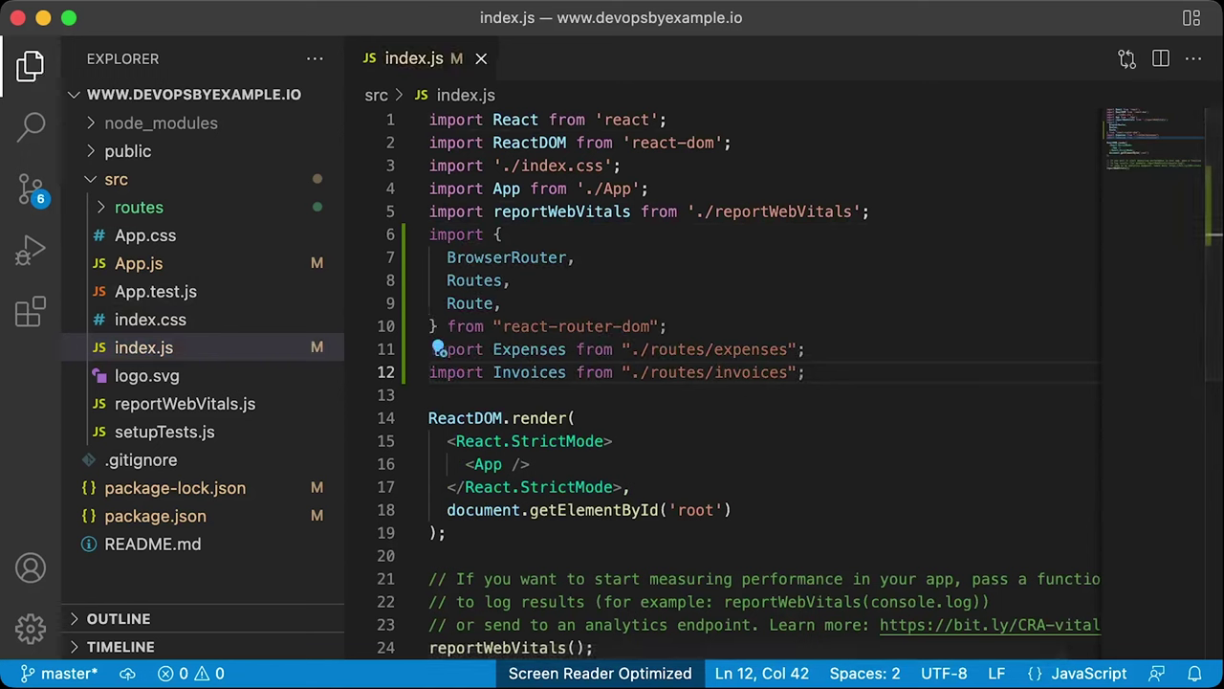
# - Replace the rendered App element with a BrowserRouter containing routes "/" for App, "expenses" for Expenses and "invoices" for Invoices, and save
pyautogui.click(529, 464)
pyautogui.hotkey('shift', 'Home')
pyautogui.hotkey('shift', 'Home')
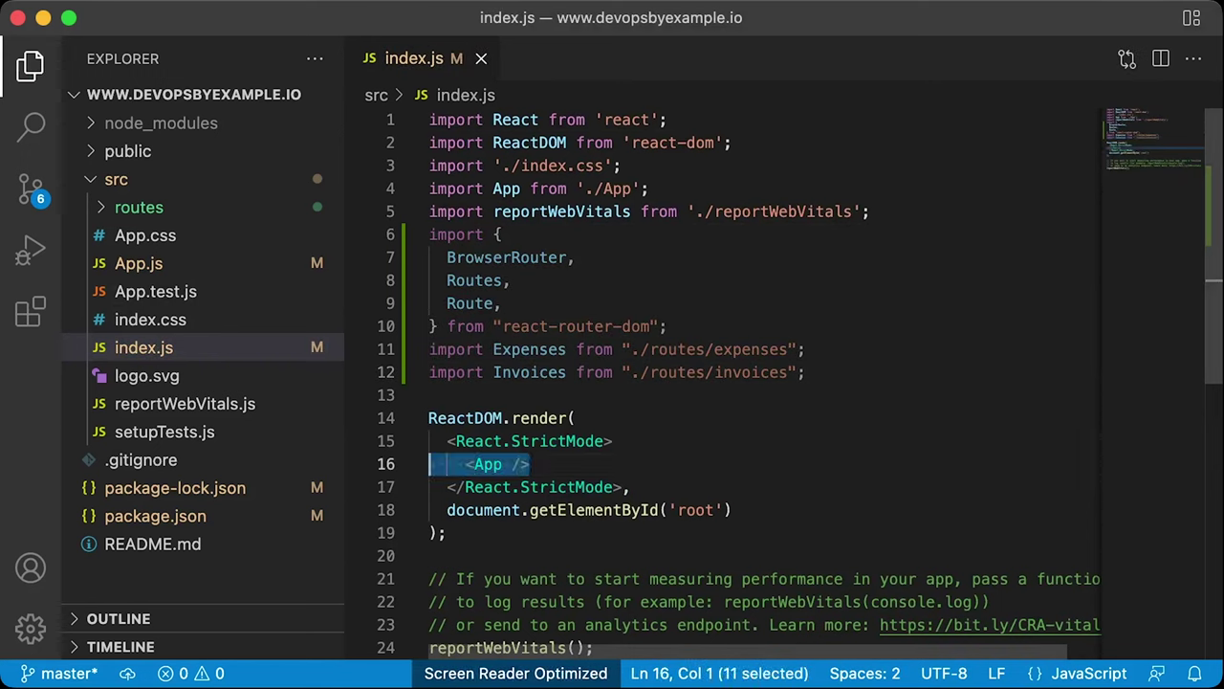
pyautogui.write('<BrowserRouter>       <Routes>         <Route path="/" element={<App />} />         <Route path="expenses" element={<Expenses />} />         <Route path="invoices" element={<Invoices />} />       </Routes>     </BrowserRouter>,')
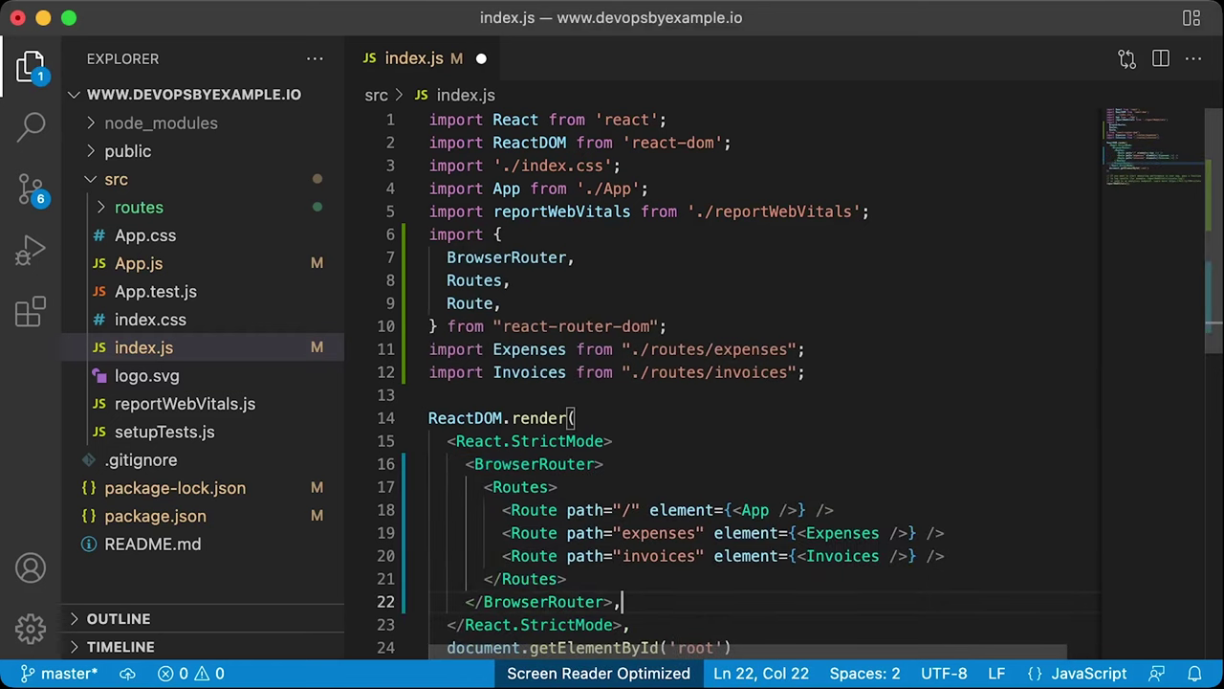
pyautogui.scroll(-3, 727, 383)
pyautogui.press('super+s')
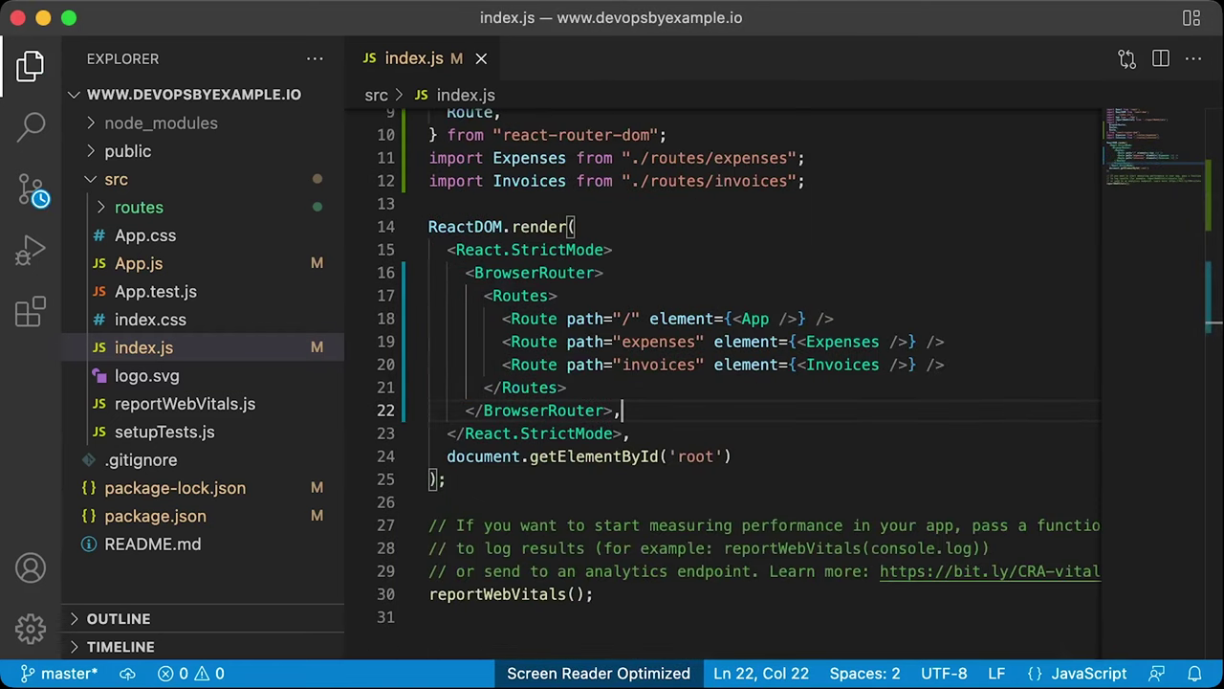
# - Start the app from the terminal with npm start, check the invoices page in the browser and go back from it
pyautogui.press('super+Tab')
pyautogui.write('npm start')
pyautogui.press('Return')
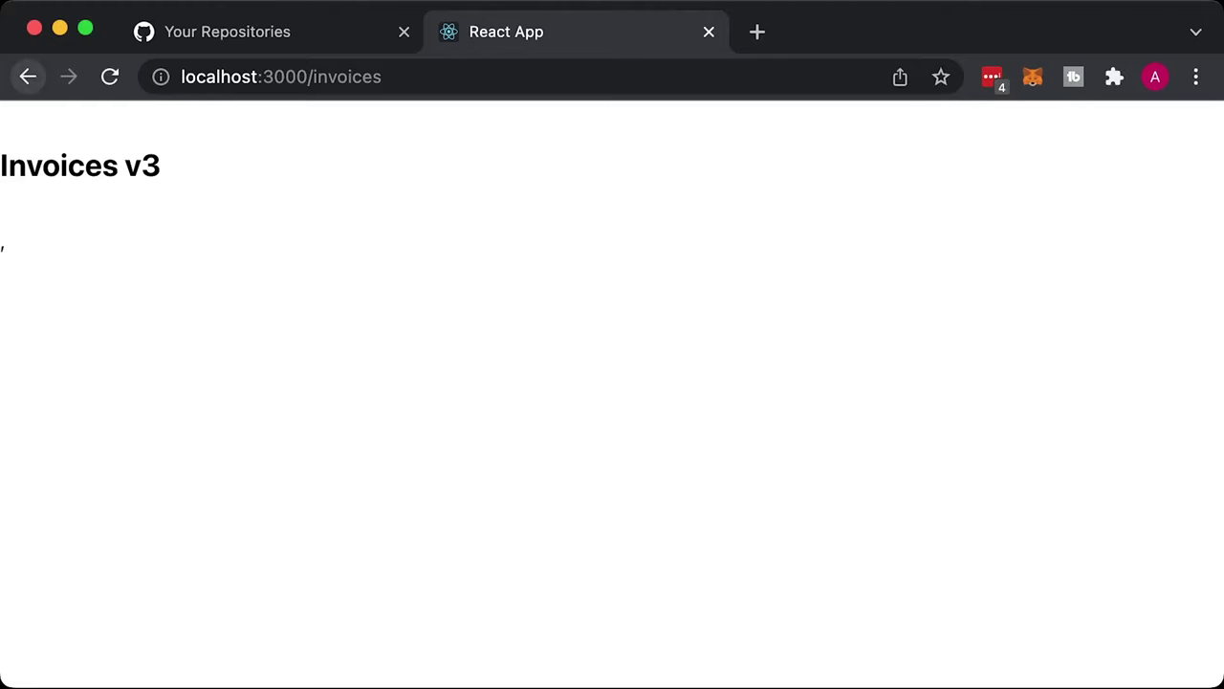
pyautogui.click(28, 77)
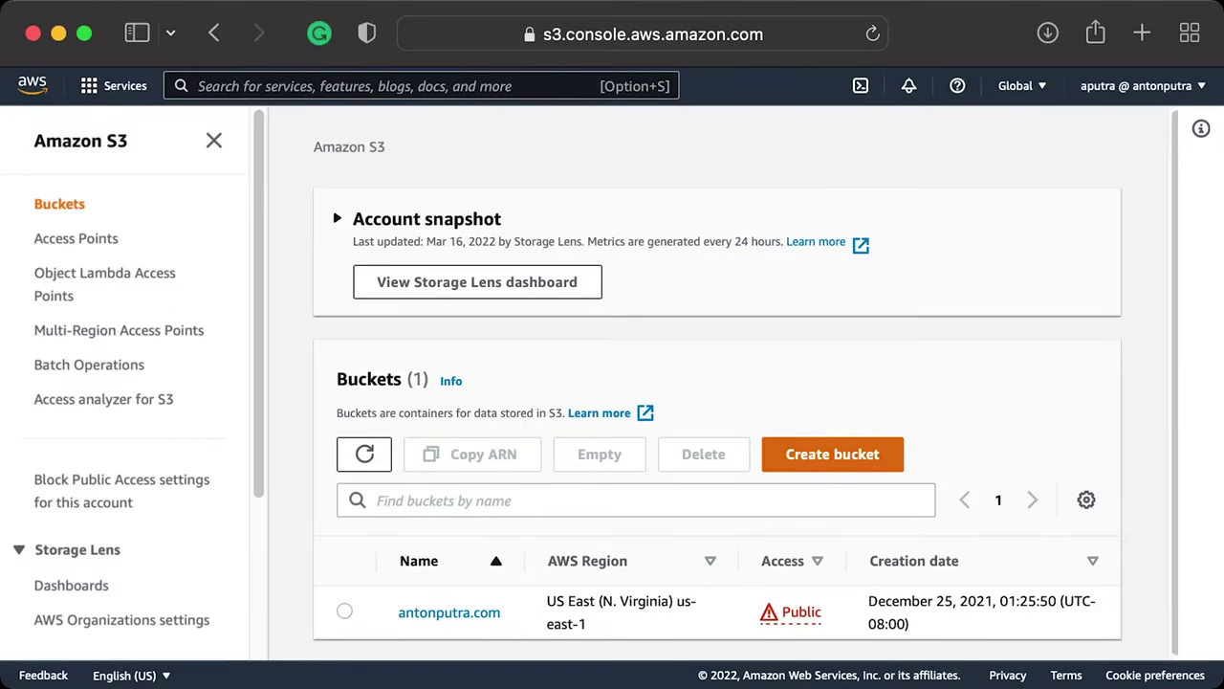
pyautogui.click(373, 417)
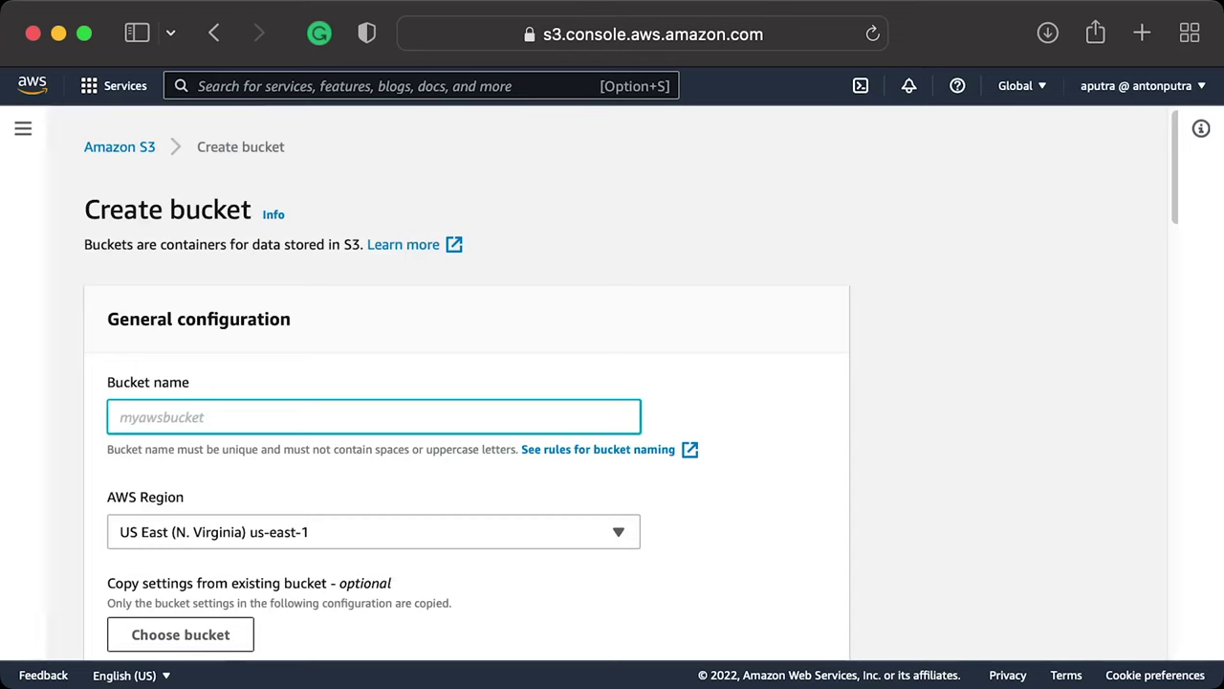
pyautogui.write('www.devopsbyexample.io')
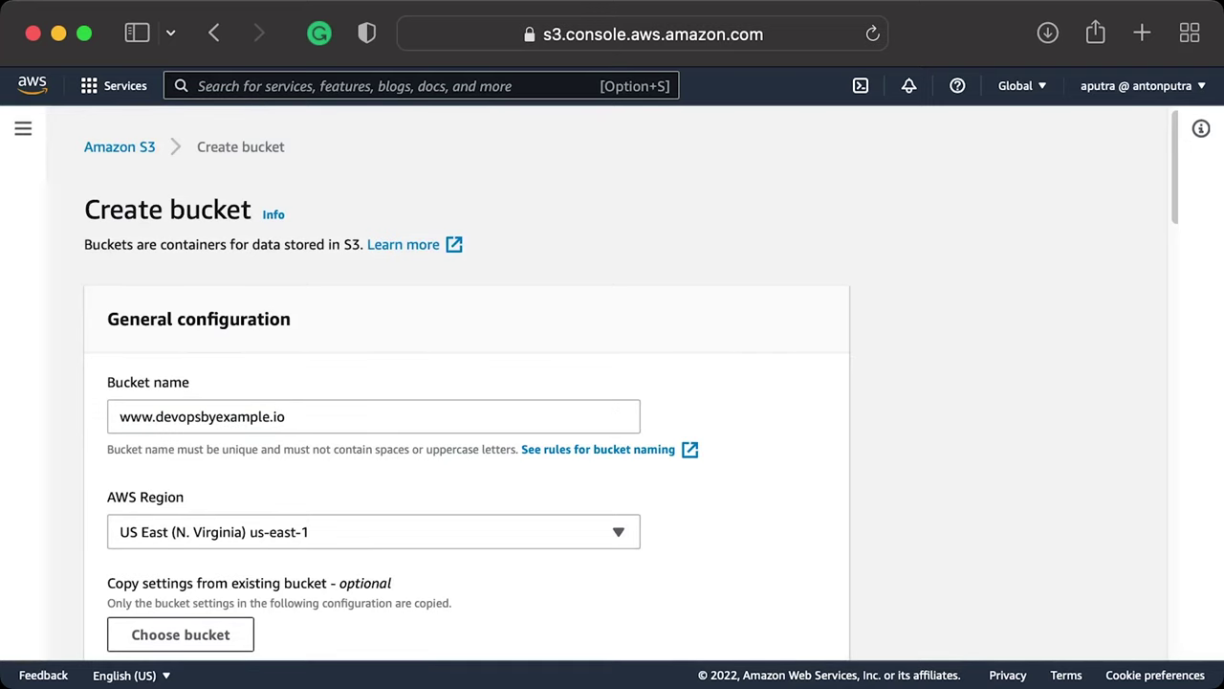
pyautogui.scroll(-5, 612, 382)
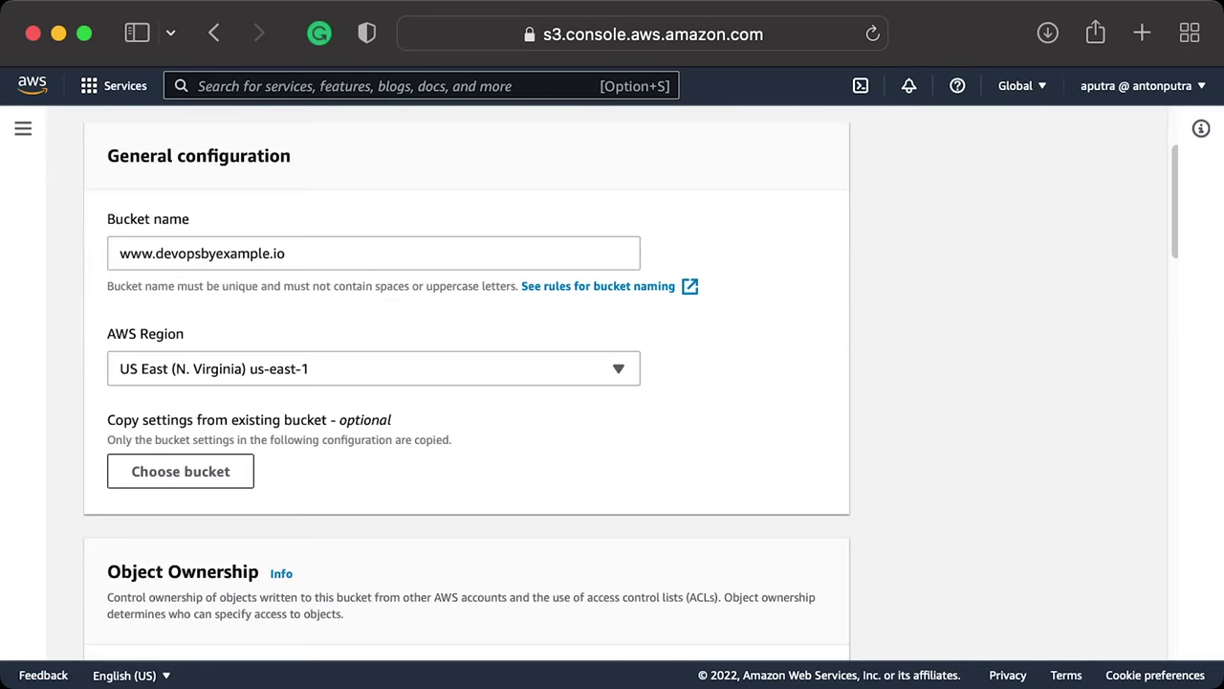
pyautogui.scroll(-7, 612, 382)
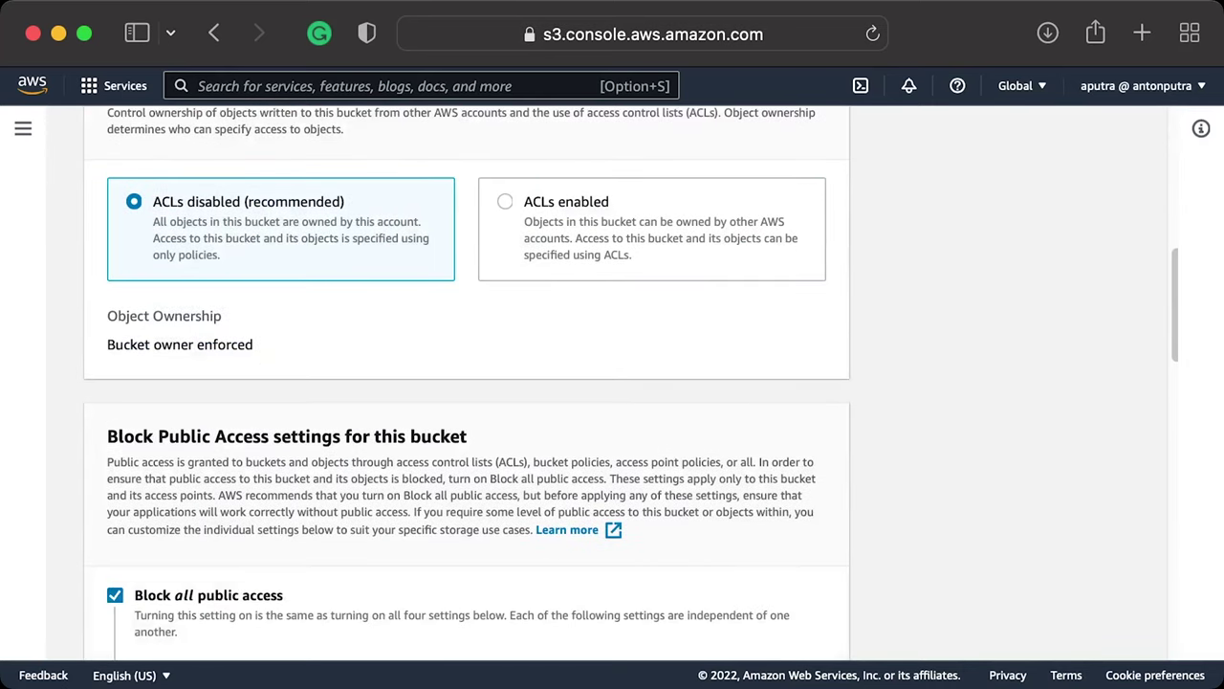
pyautogui.scroll(-1, 612, 383)
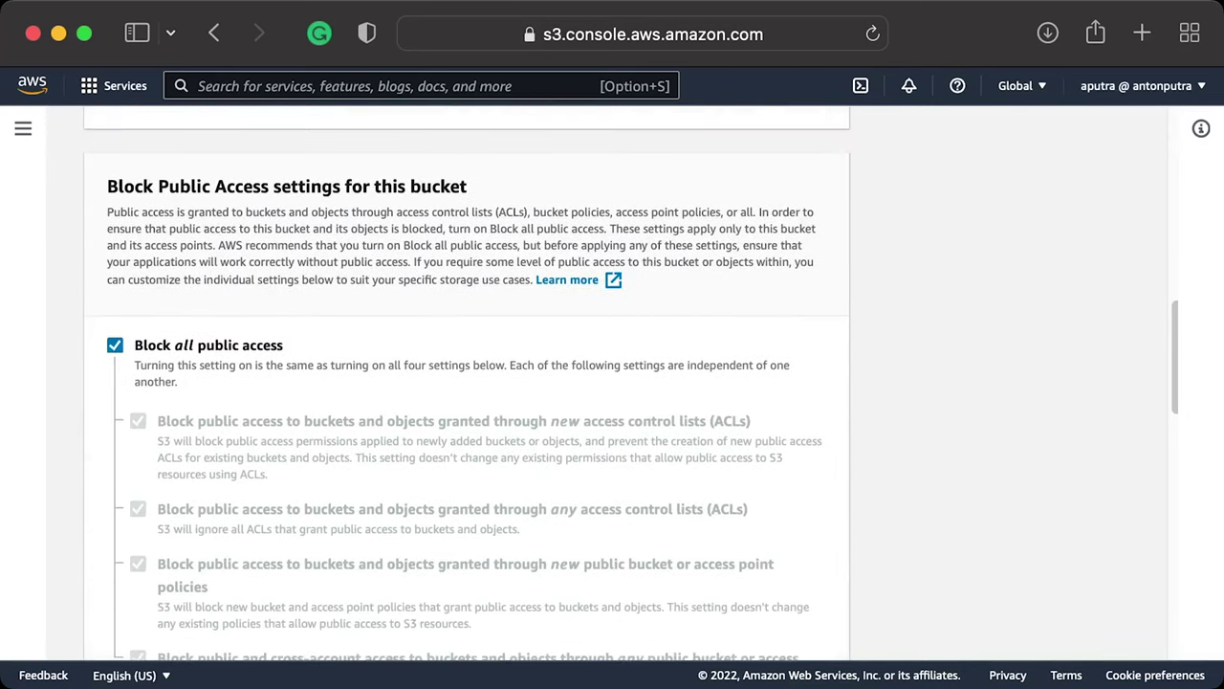
pyautogui.click(115, 345)
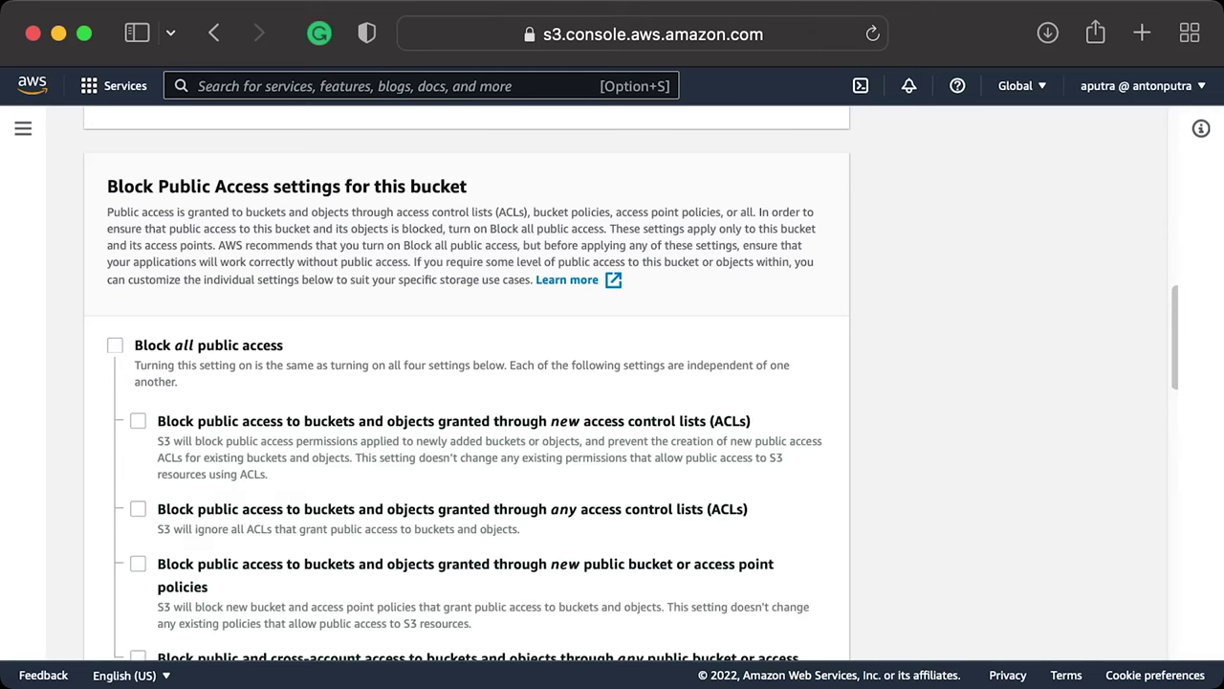
pyautogui.scroll(-5, 612, 383)
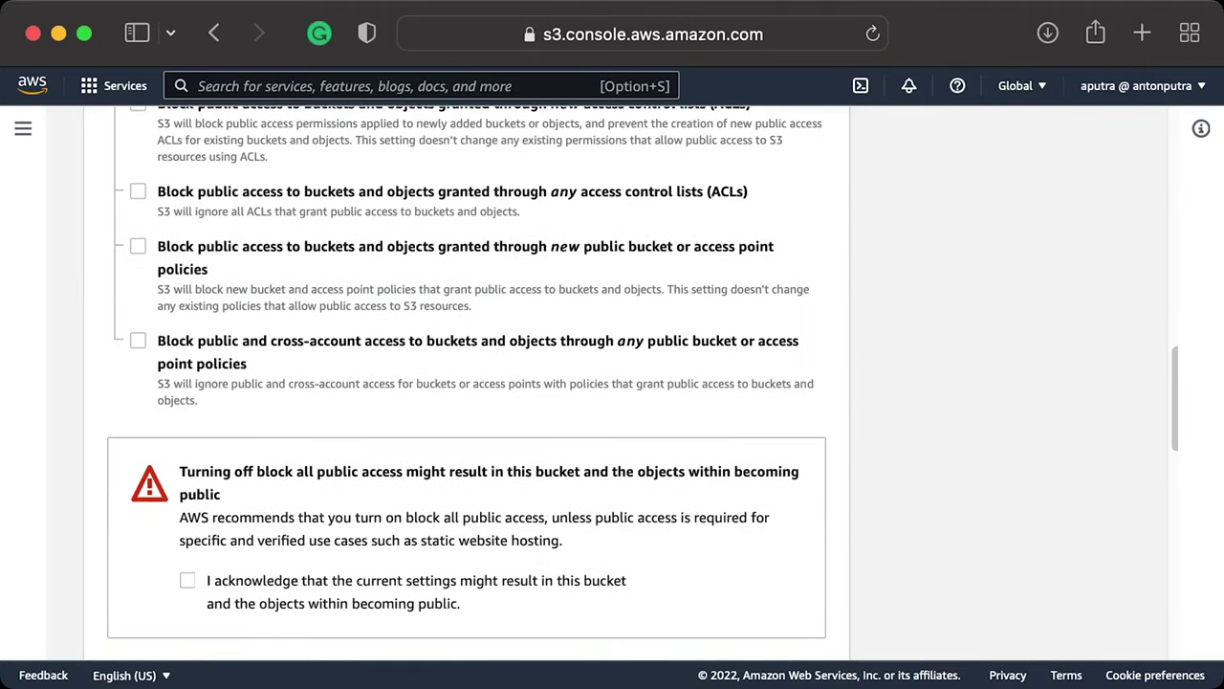
pyautogui.click(187, 581)
# - Create the bucket with server-side encryption left disabled and dismiss the notification
pyautogui.scroll(-10, 467, 383)
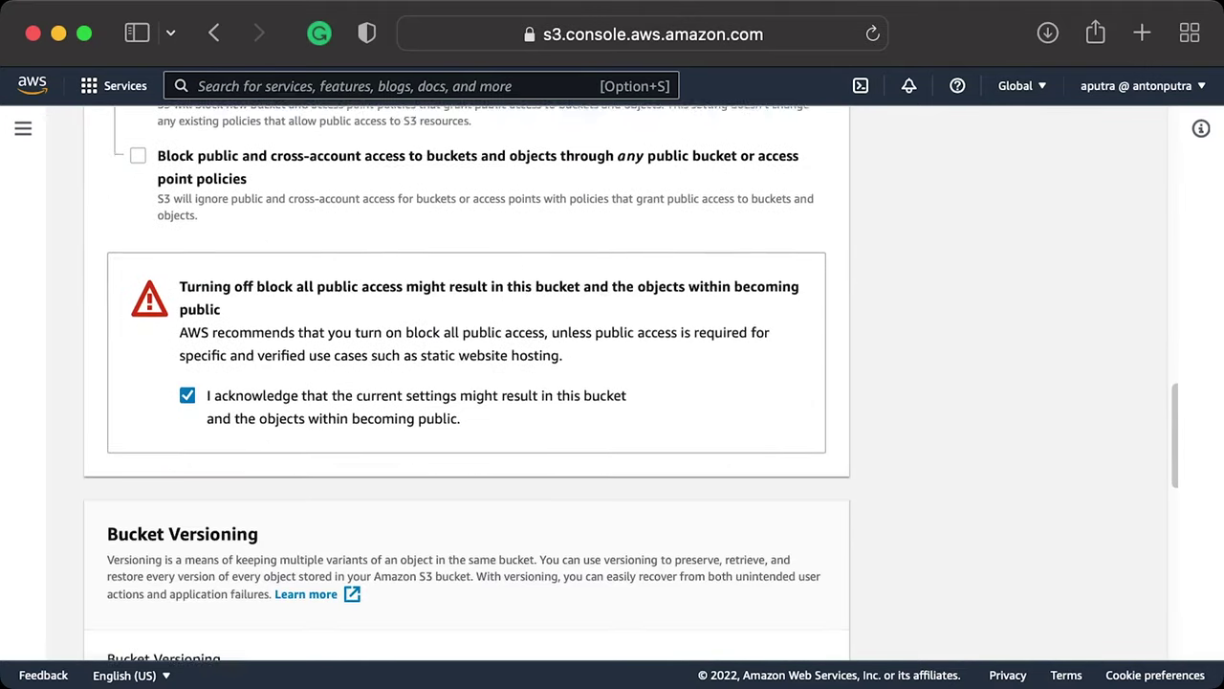
pyautogui.scroll(-7, 466, 382)
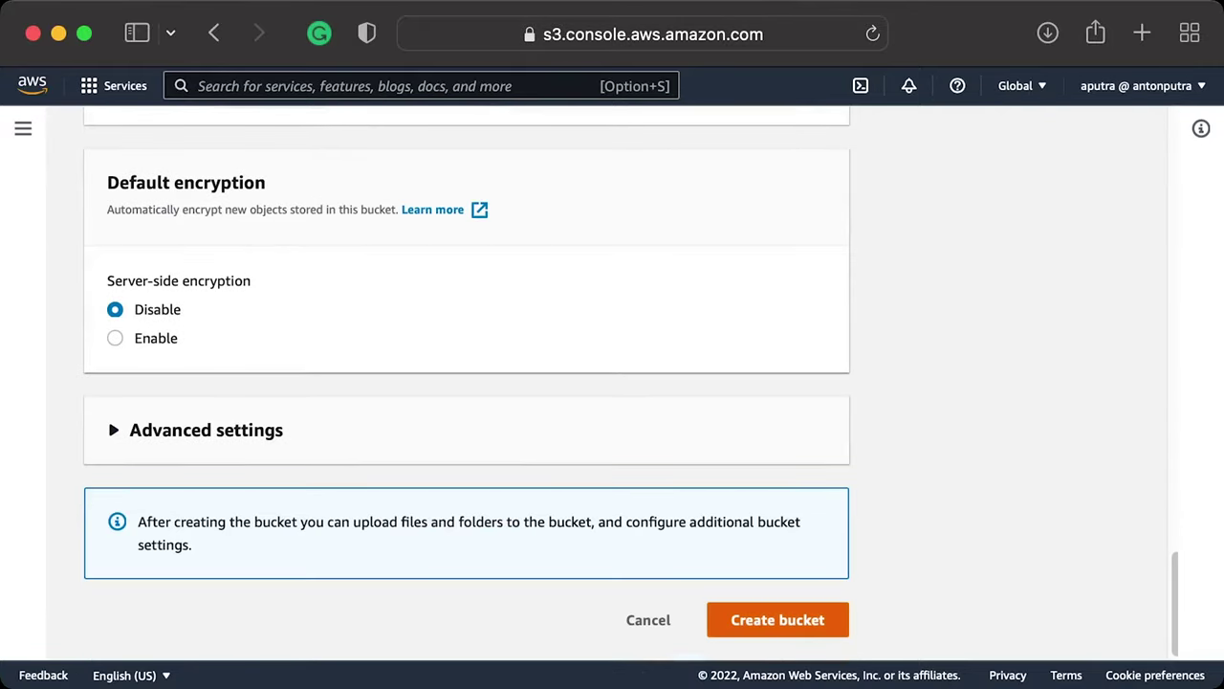
pyautogui.click(778, 620)
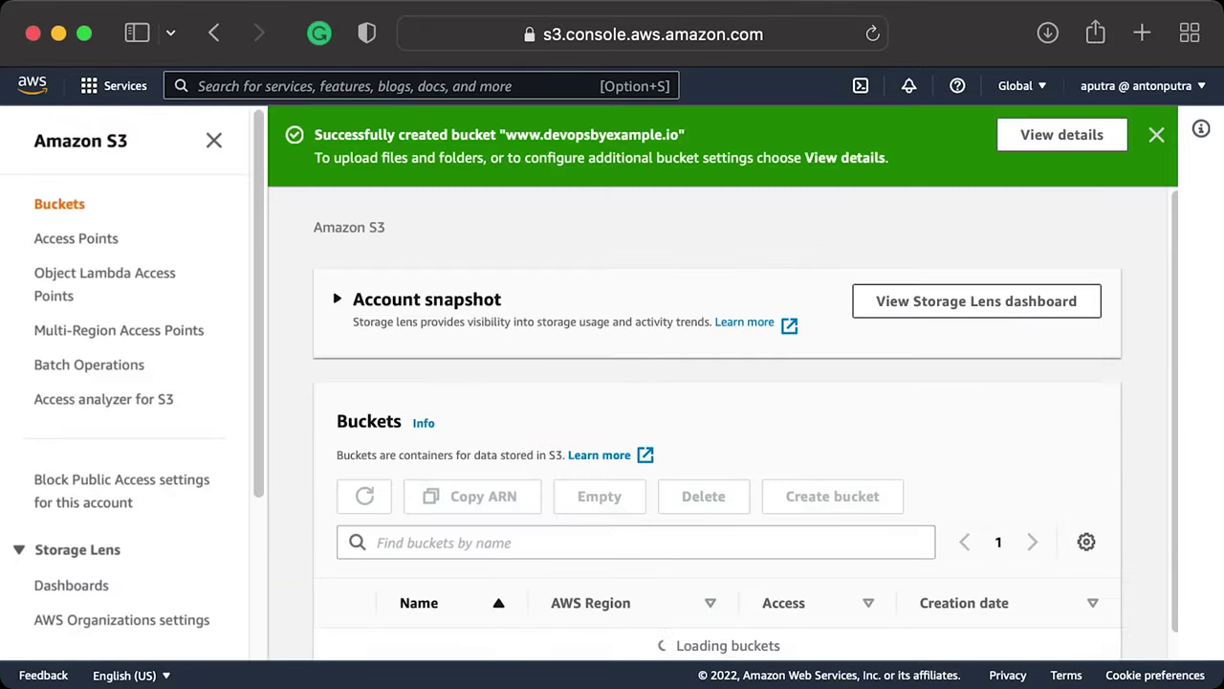
pyautogui.click(1156, 134)
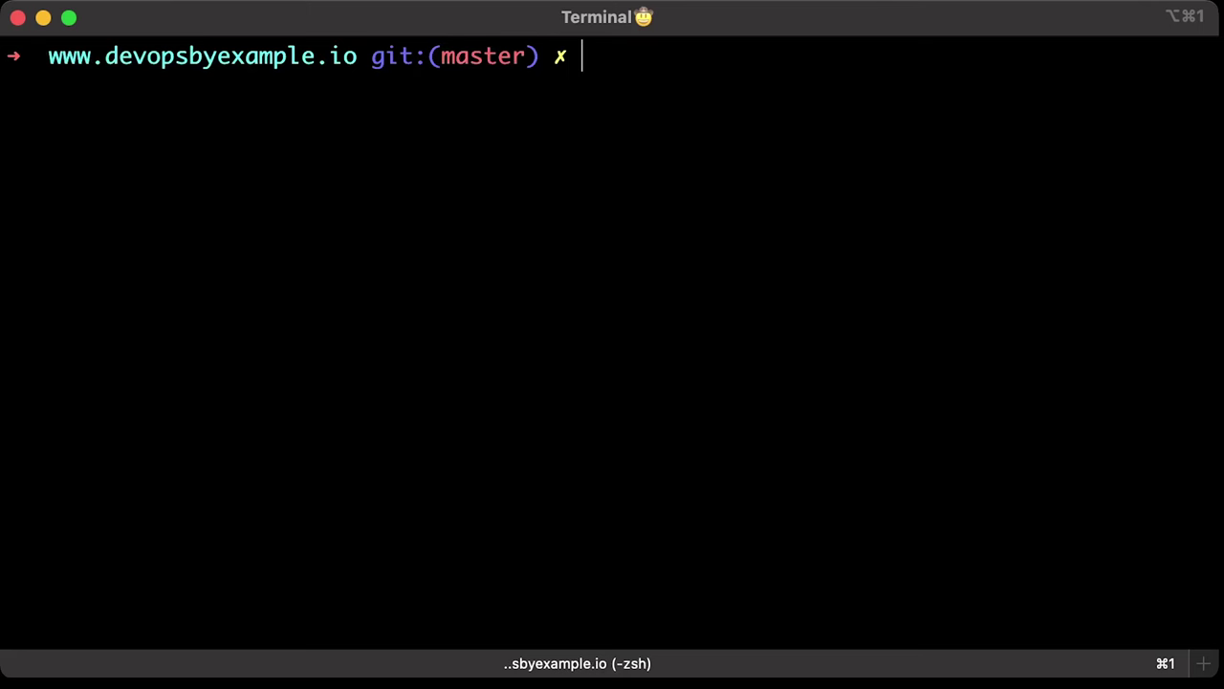
# - Run npm run build in the terminal and open index.html from the generated build folder in the code editor
pyautogui.write('npm run build')
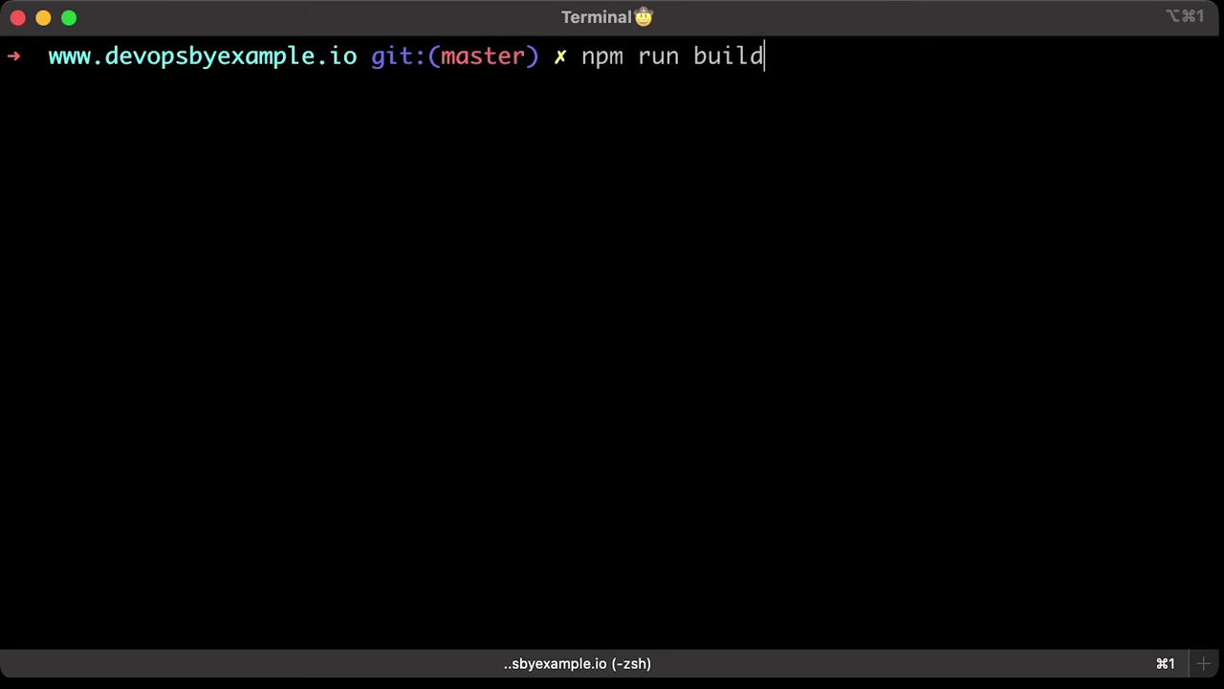
pyautogui.press('Return')
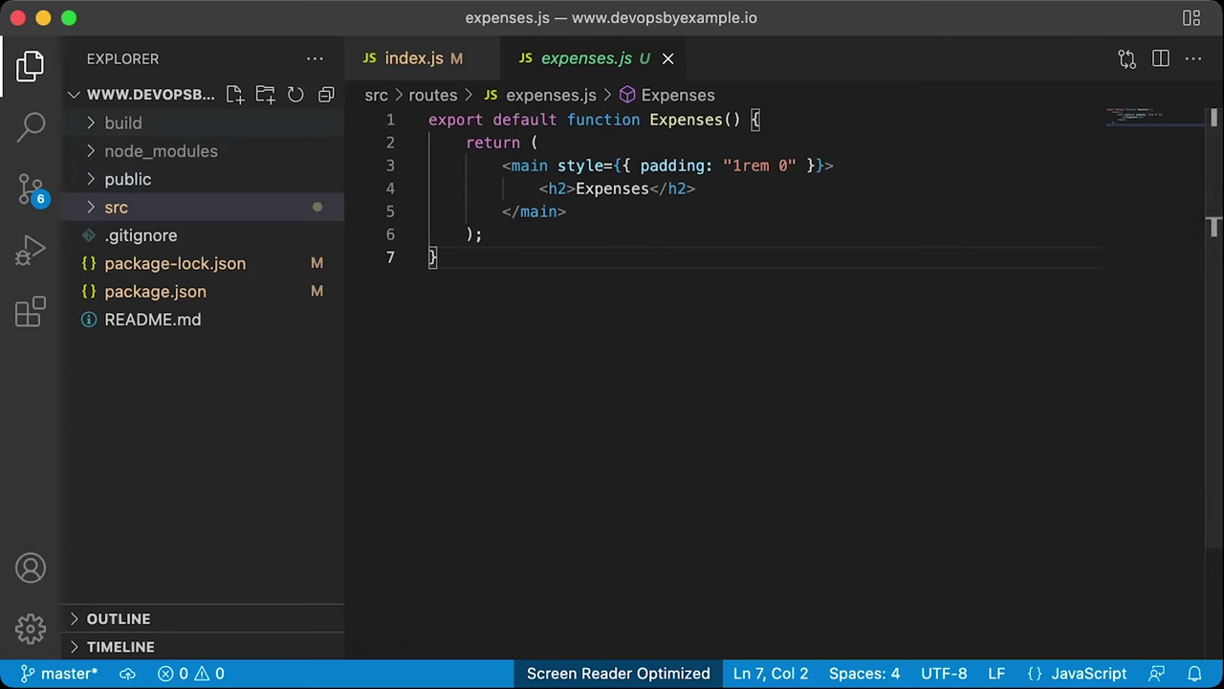
pyautogui.click(123, 122)
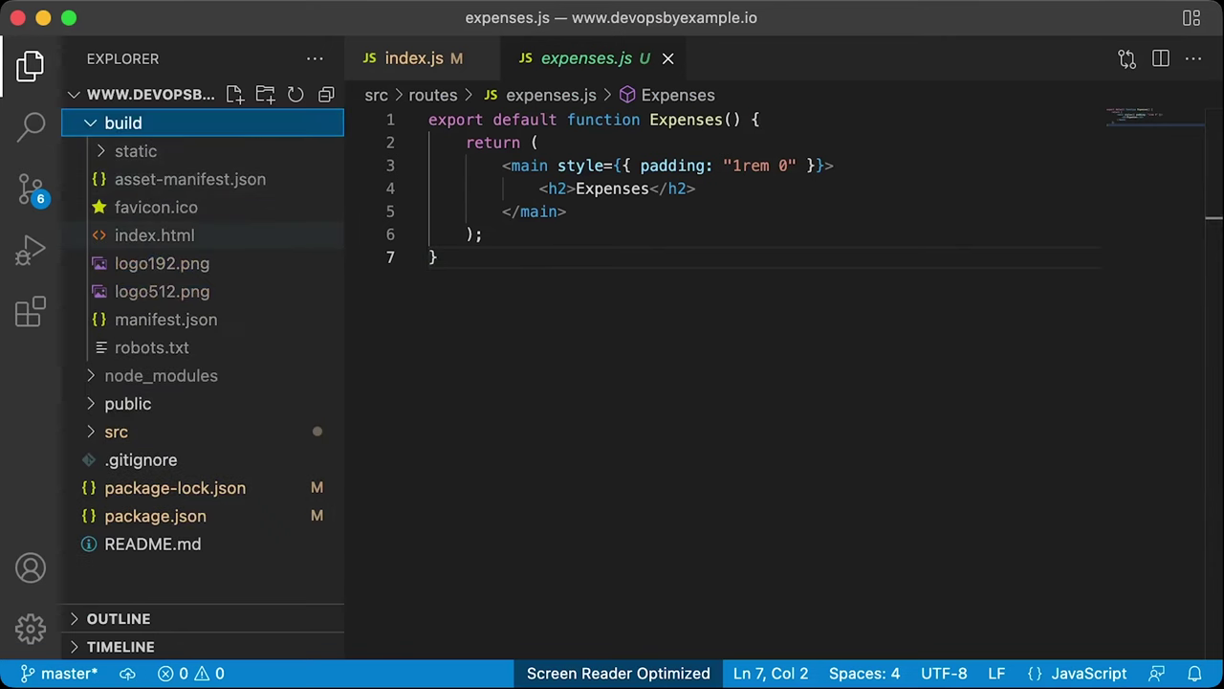
pyautogui.click(154, 235)
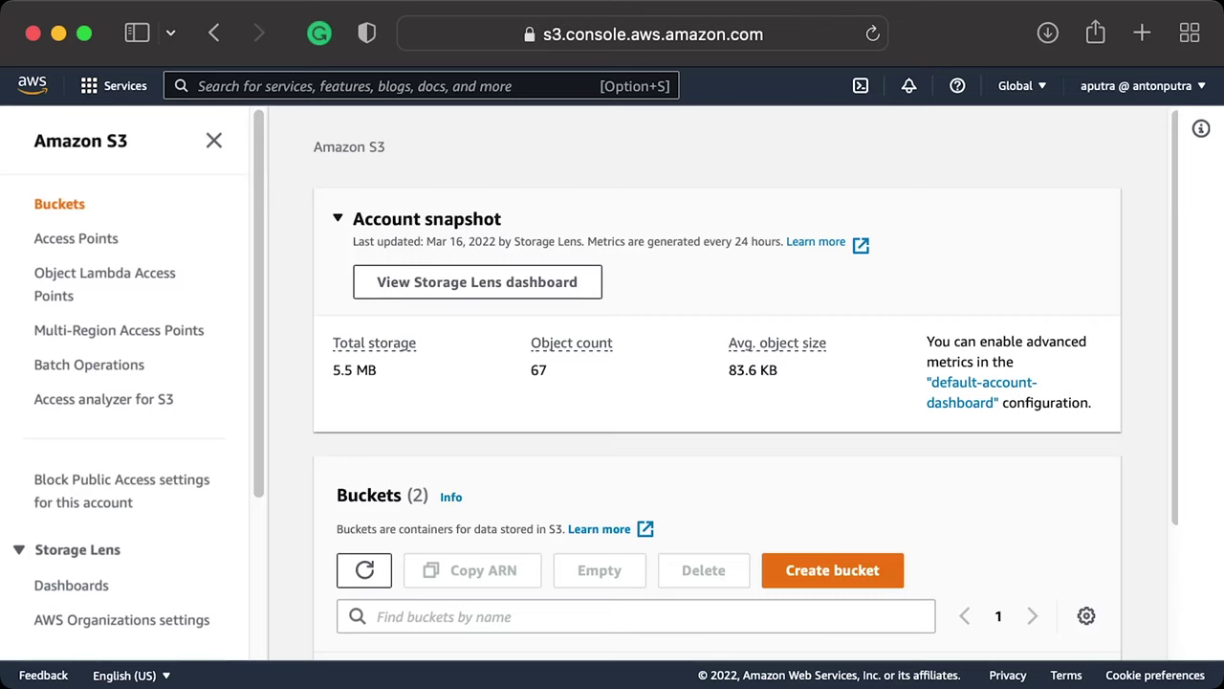
pyautogui.scroll(-3, 717, 383)
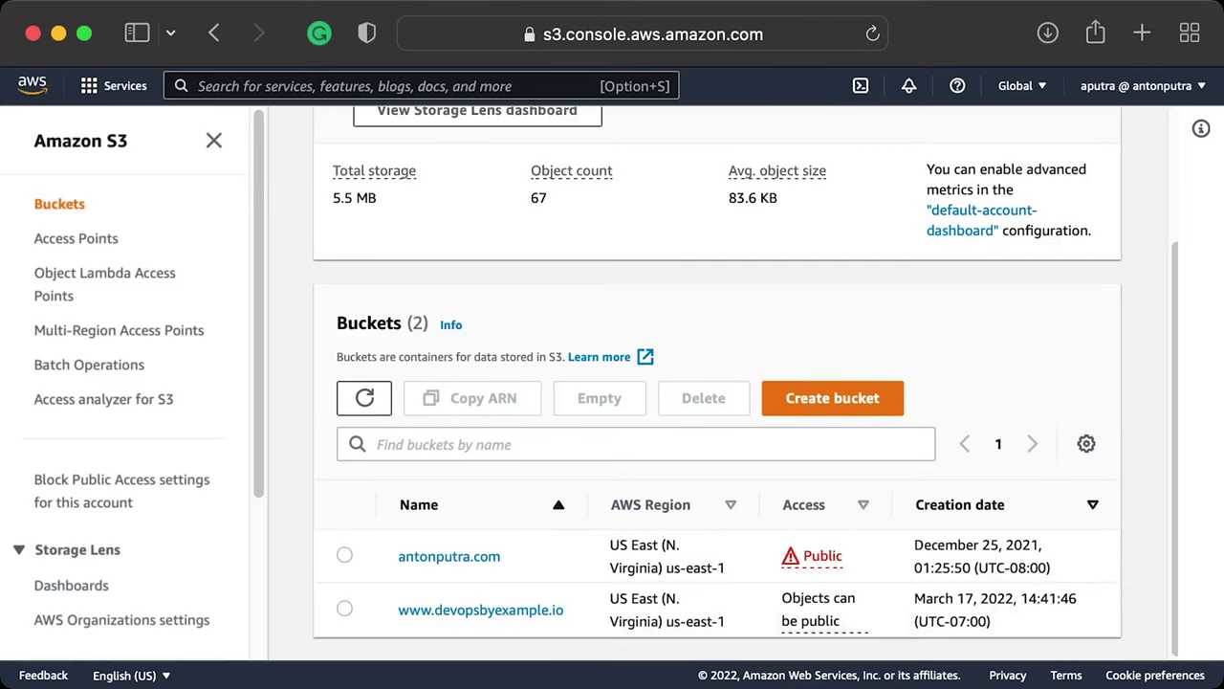
pyautogui.click(480, 609)
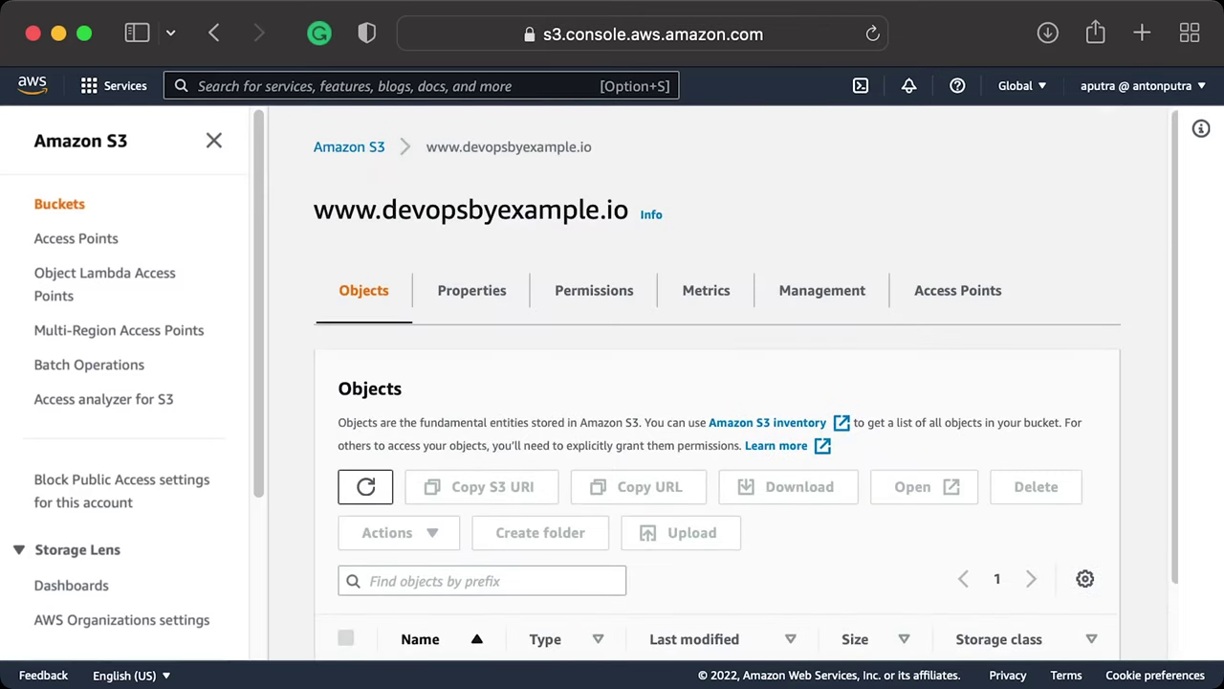
pyautogui.scroll(-2, 717, 383)
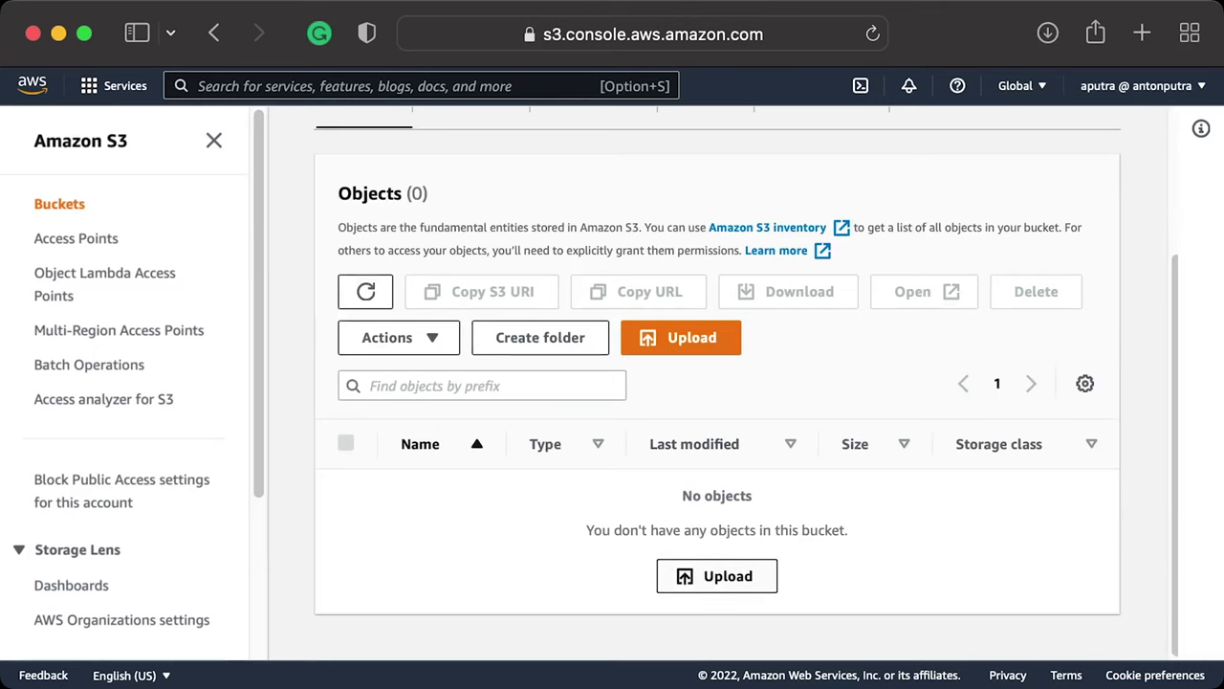
pyautogui.click(717, 576)
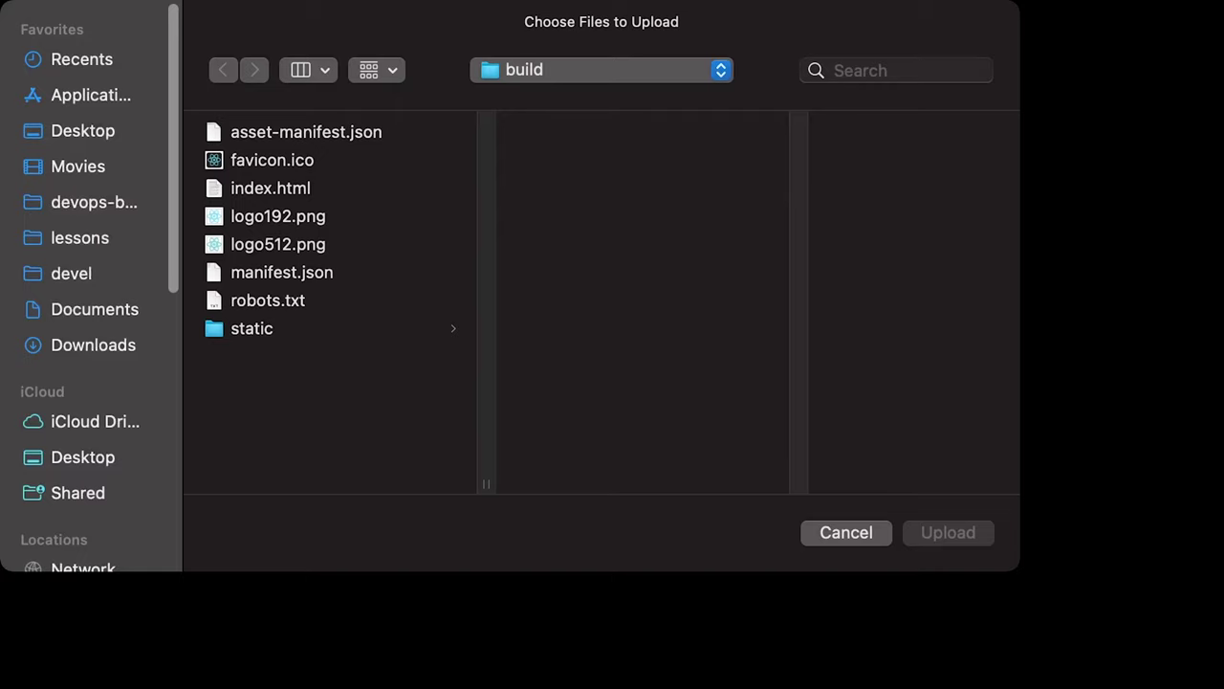
pyautogui.moveTo(363, 305); pyautogui.dragTo(364, 130)
pyautogui.press('Return')
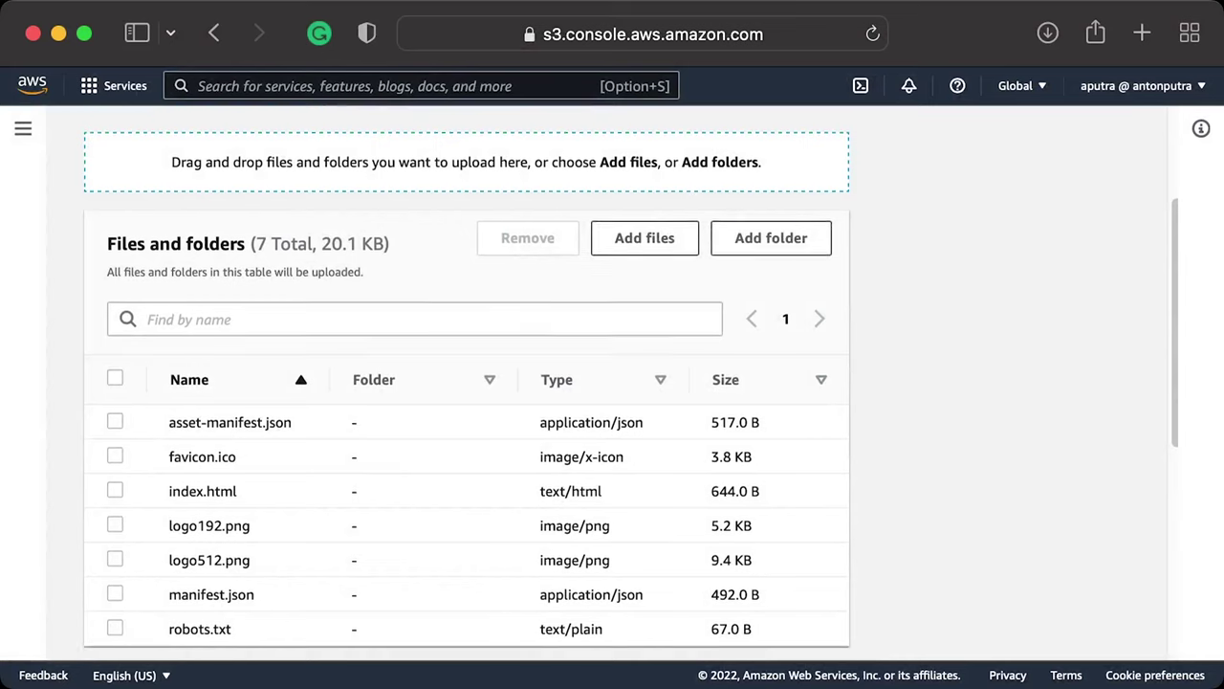
pyautogui.click(771, 216)
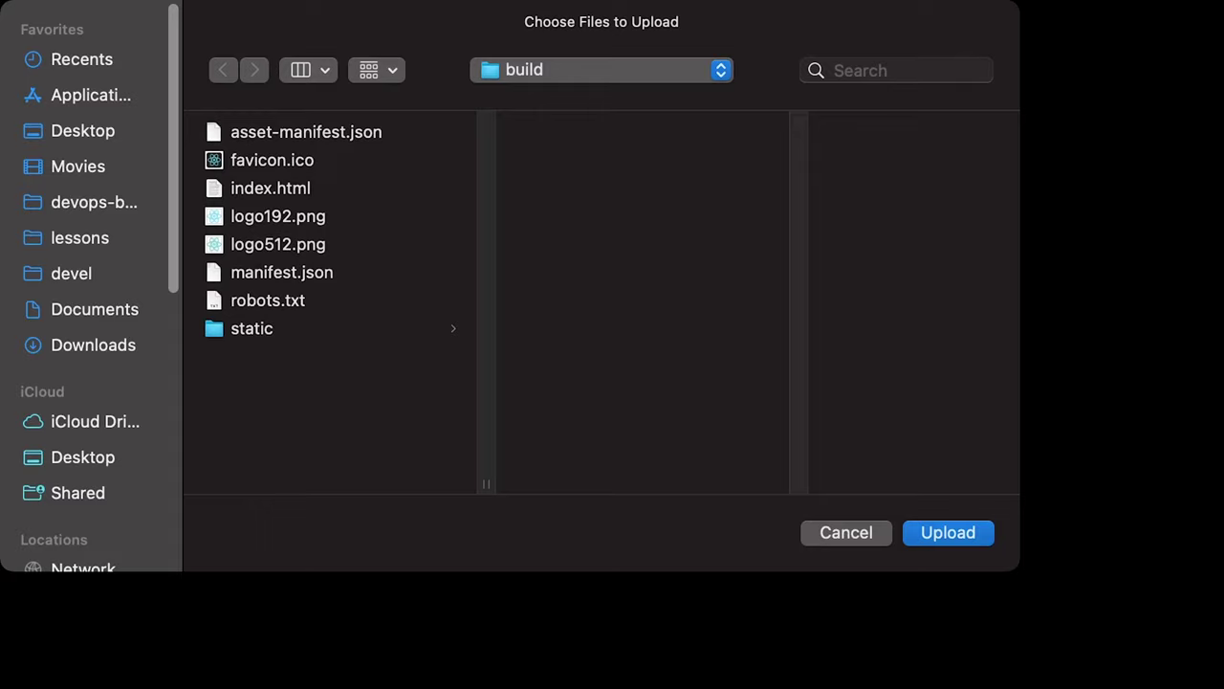
pyautogui.click(251, 328)
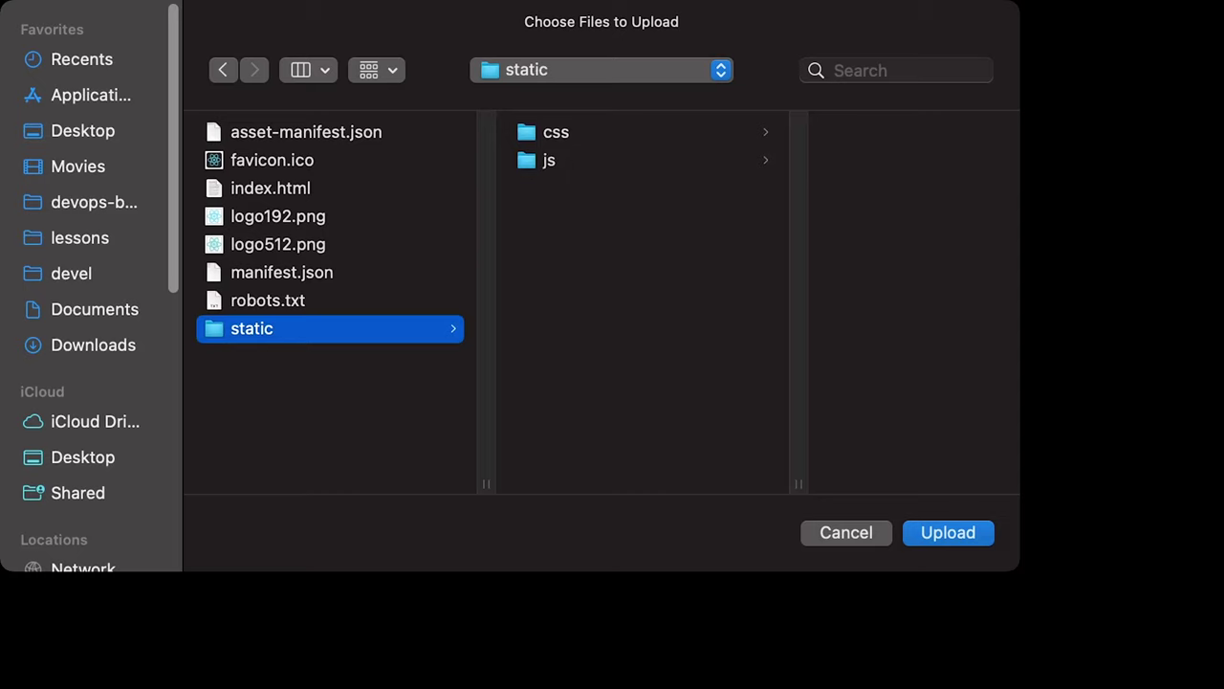
pyautogui.press('Return')
pyautogui.scroll(-5, 613, 383)
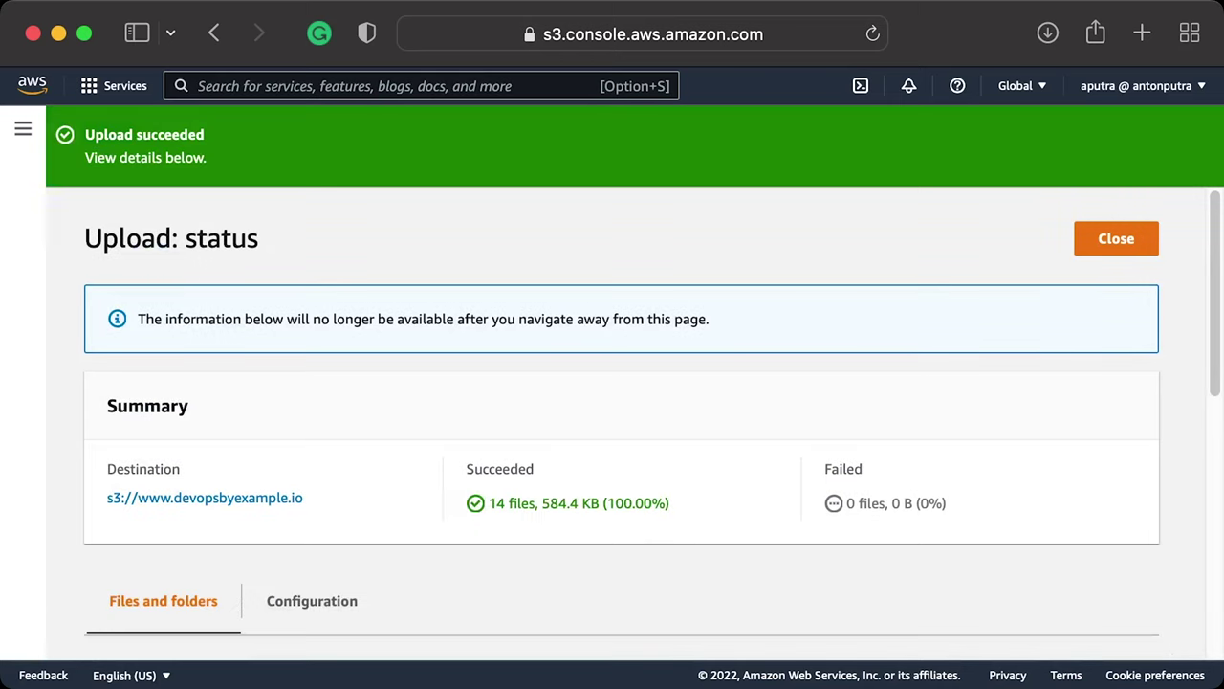
pyautogui.click(1116, 305)
# - Open the static website hosting settings in the bucket's properties and enable hosting
pyautogui.click(241, 168)
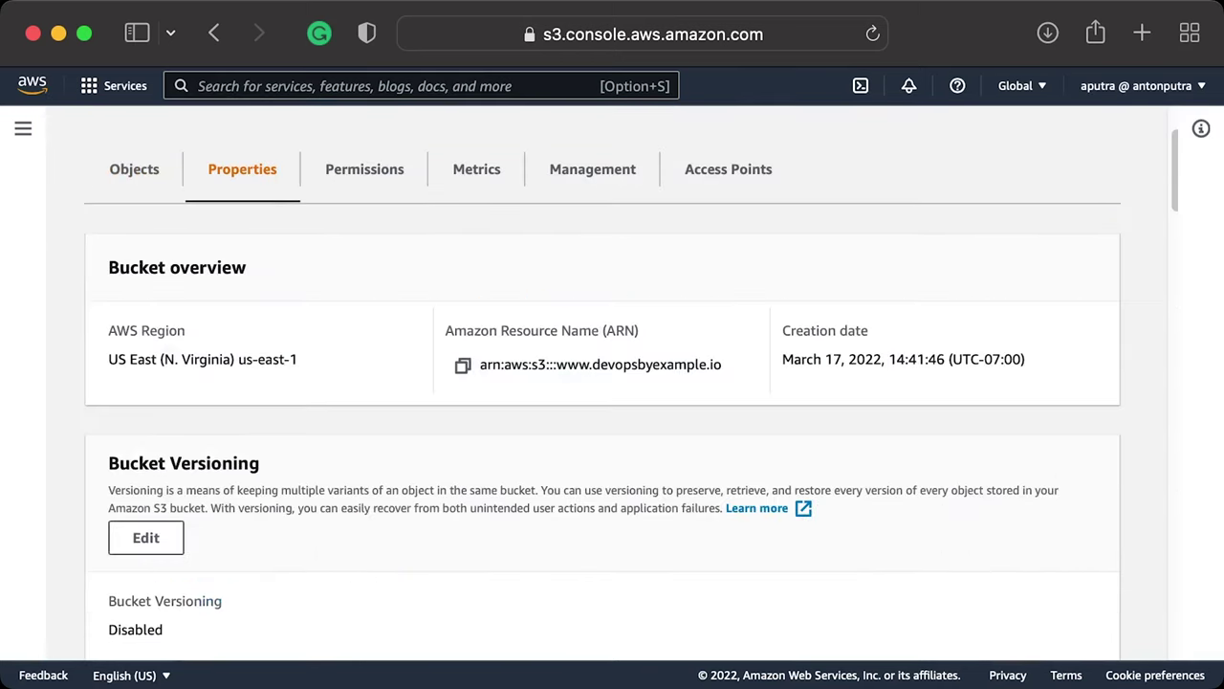
pyautogui.scroll(-15, 602, 383)
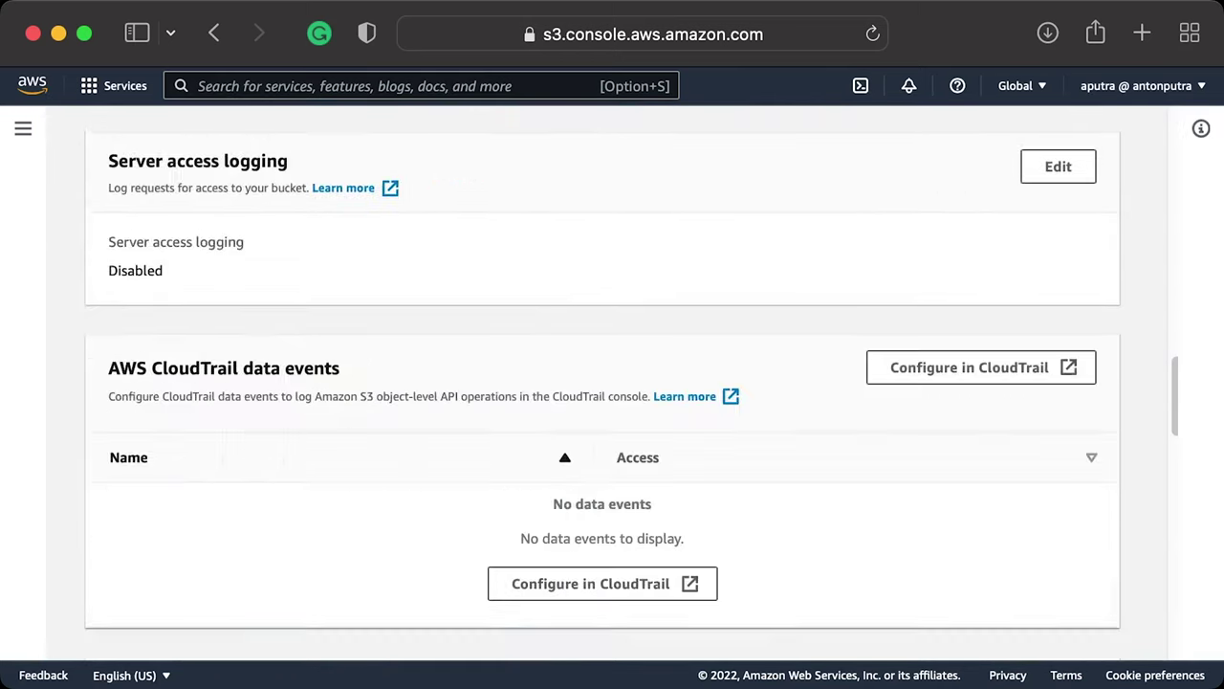
pyautogui.scroll(-5, 612, 383)
pyautogui.click(1052, 451)
pyautogui.click(114, 443)
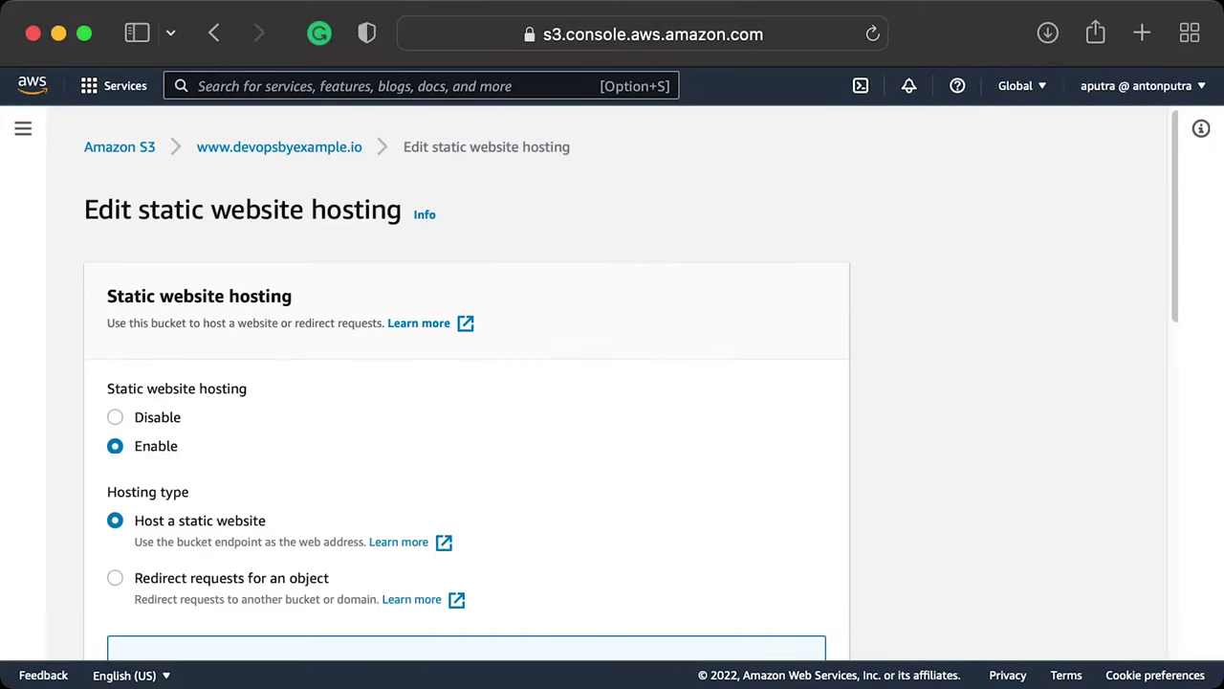
# - Set the index document to index.html, save the static website hosting changes, and dismiss the notification
pyautogui.scroll(-1, 612, 382)
pyautogui.scroll(-5, 613, 382)
pyautogui.click(373, 572)
pyautogui.write('index.html')
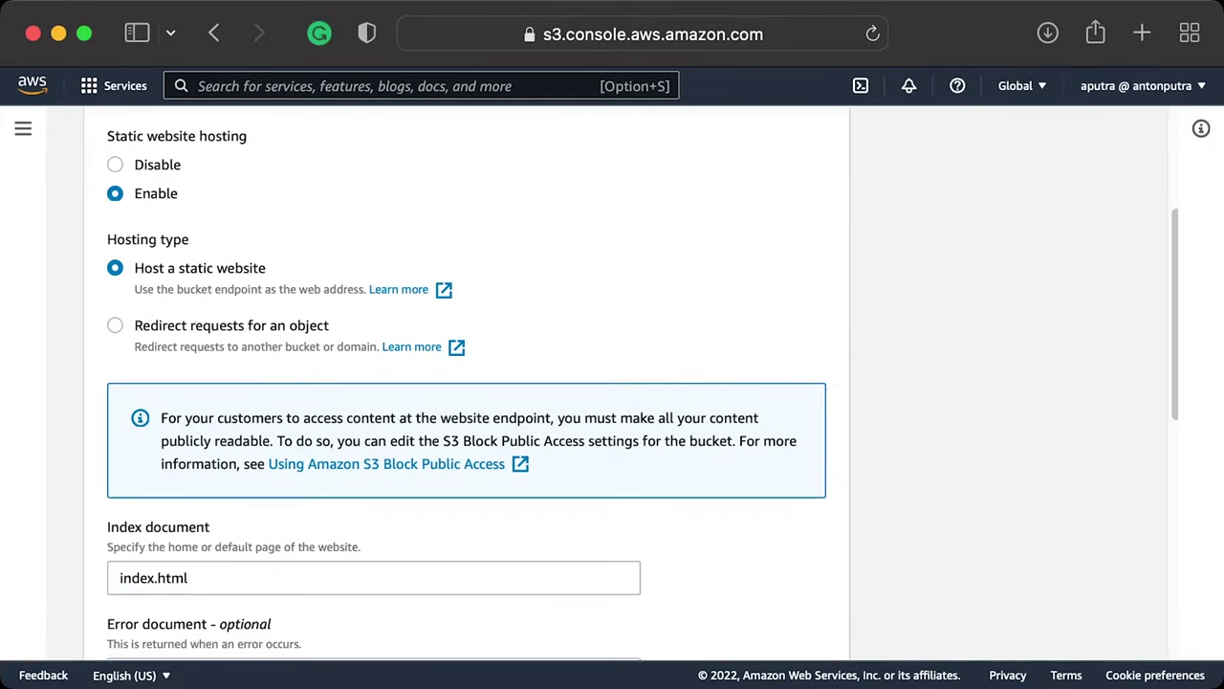
pyautogui.scroll(-10, 612, 383)
pyautogui.click(778, 618)
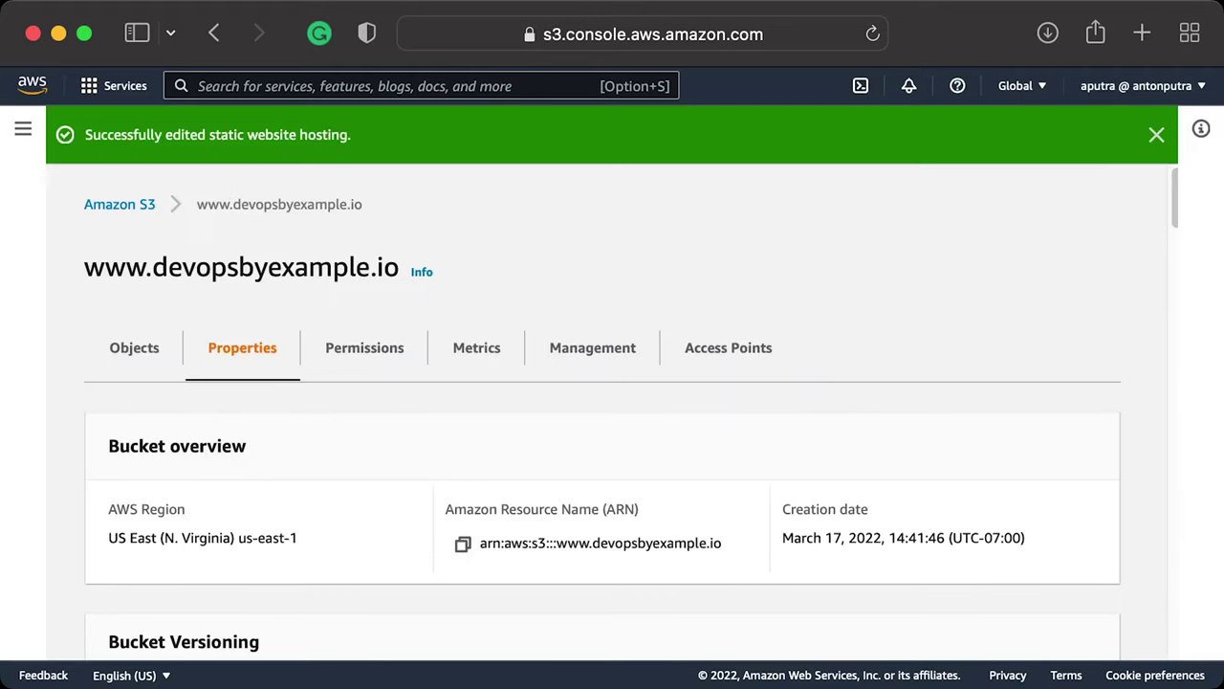
pyautogui.click(1156, 134)
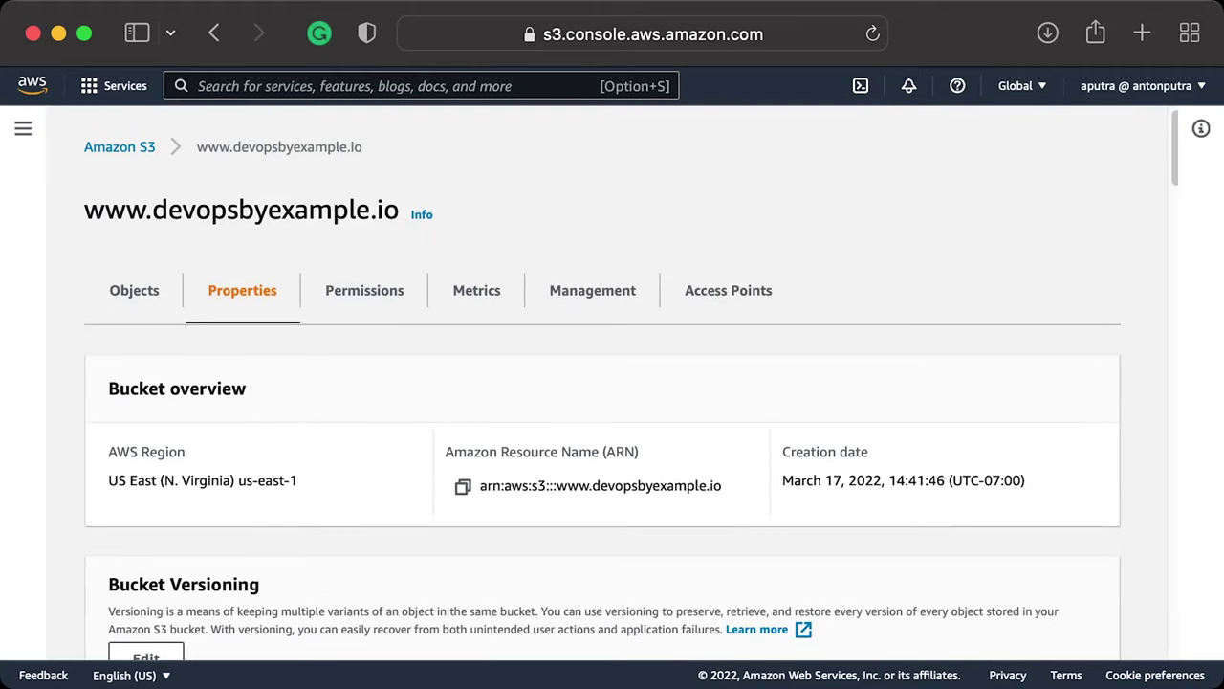
pyautogui.click(364, 290)
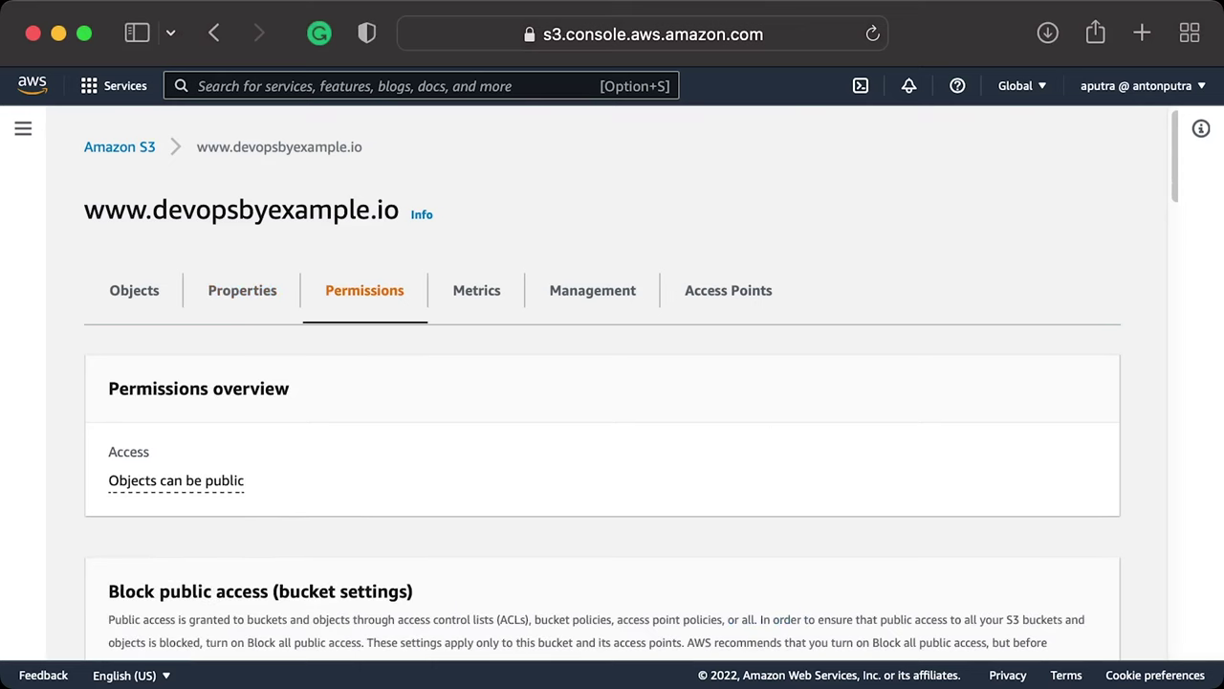
pyautogui.scroll(-10, 612, 383)
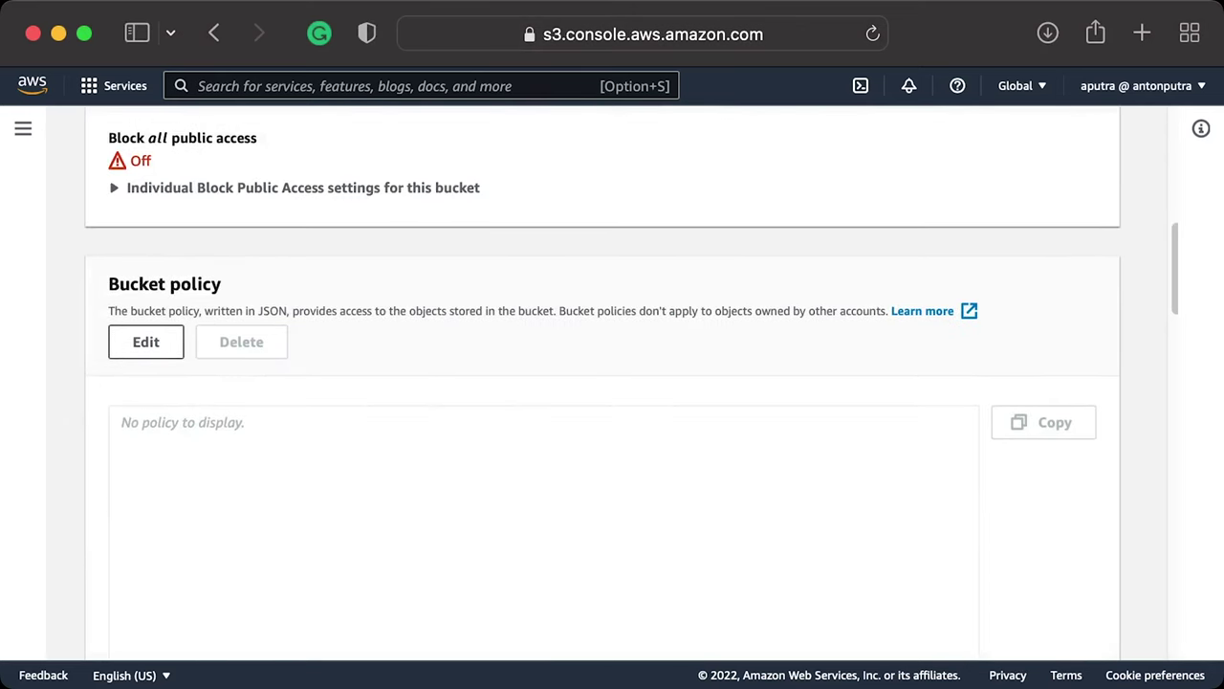
pyautogui.click(146, 341)
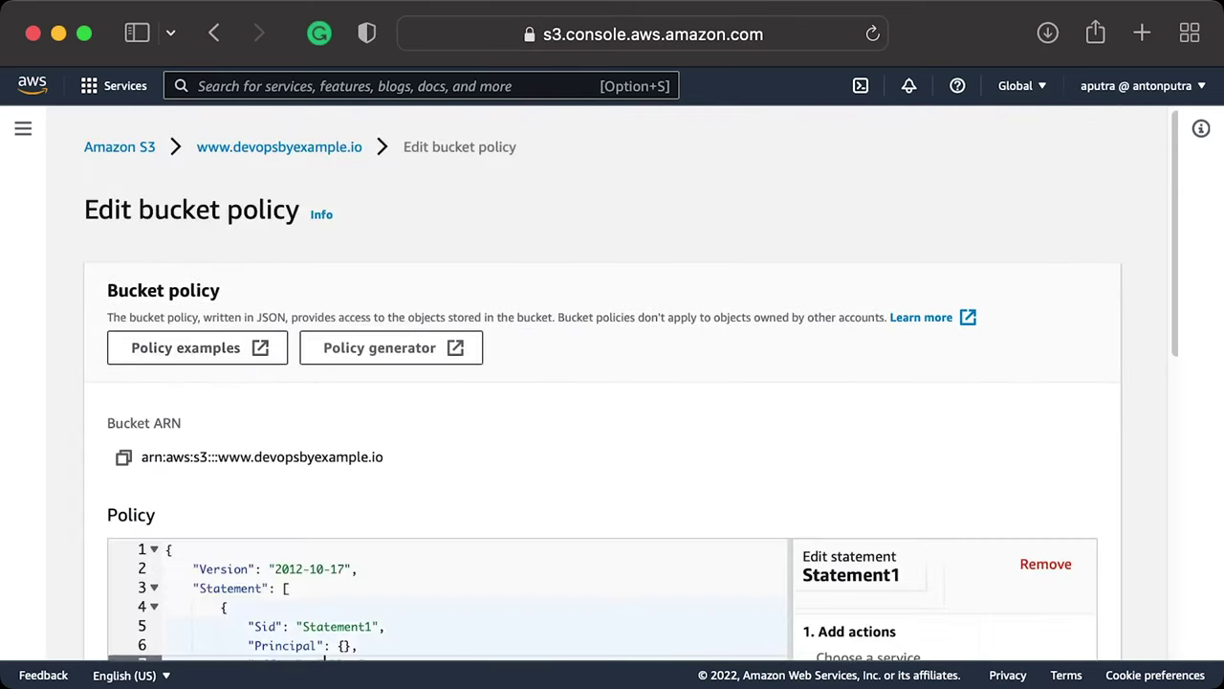
pyautogui.scroll(-4, 612, 383)
pyautogui.moveTo(172, 429); pyautogui.dragTo(165, 219)
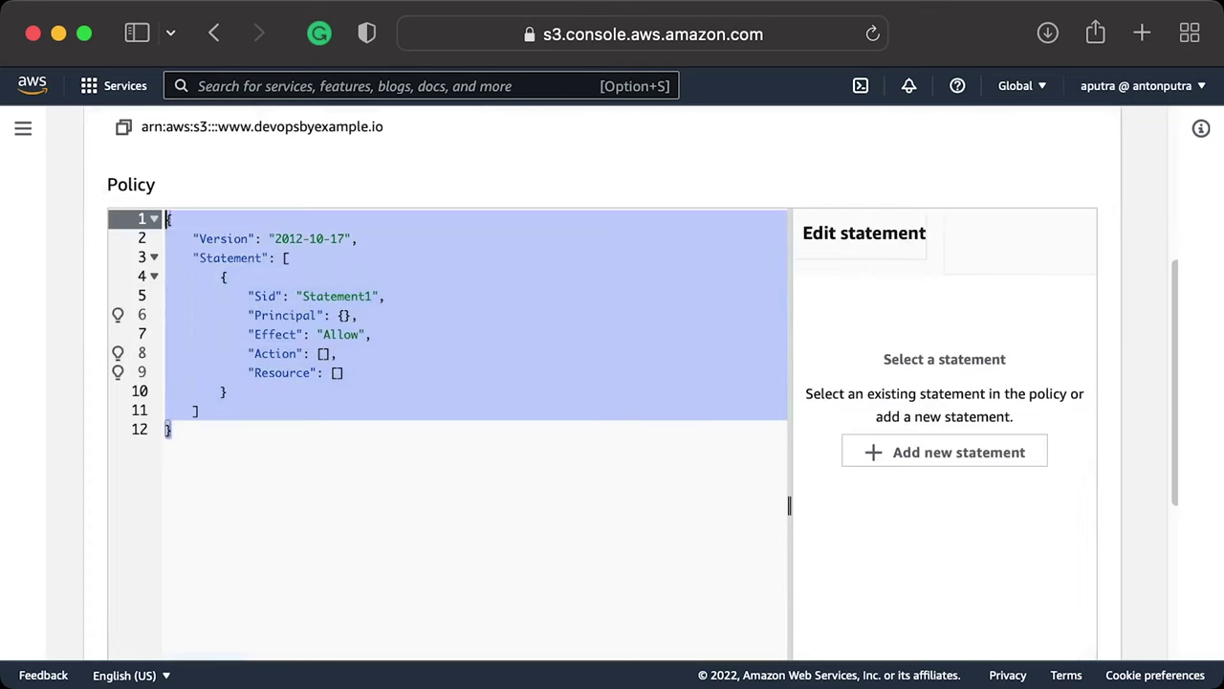
pyautogui.write('{     "Version": "2012-10-17",     "Statement": [         {             "Sid": "PublicReadGetObject",             "Effect": "Allow",             "Principal": "*",             "Action": [                 "s3:GetObject"             ],             "Resource": [                 "arn:aws:s3:::www.devopsbyexample.io/*"             ]         }     ] }')
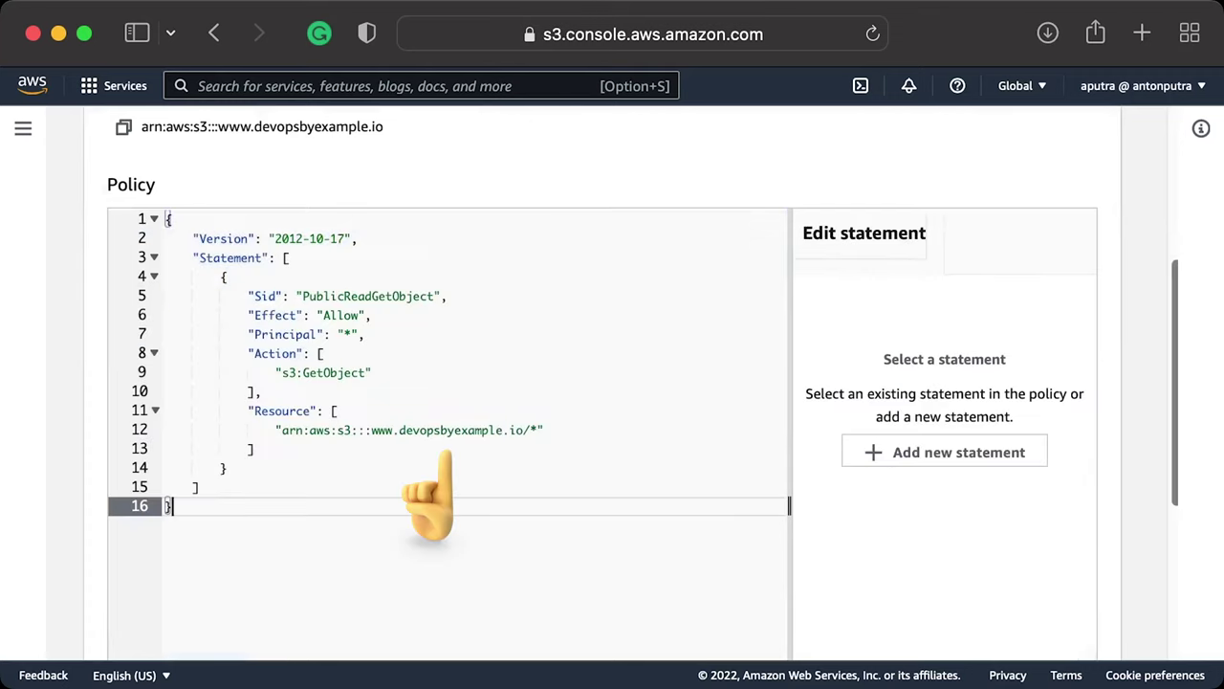
pyautogui.scroll(-1, 424, 491)
pyautogui.scroll(-5, 612, 383)
pyautogui.click(1049, 618)
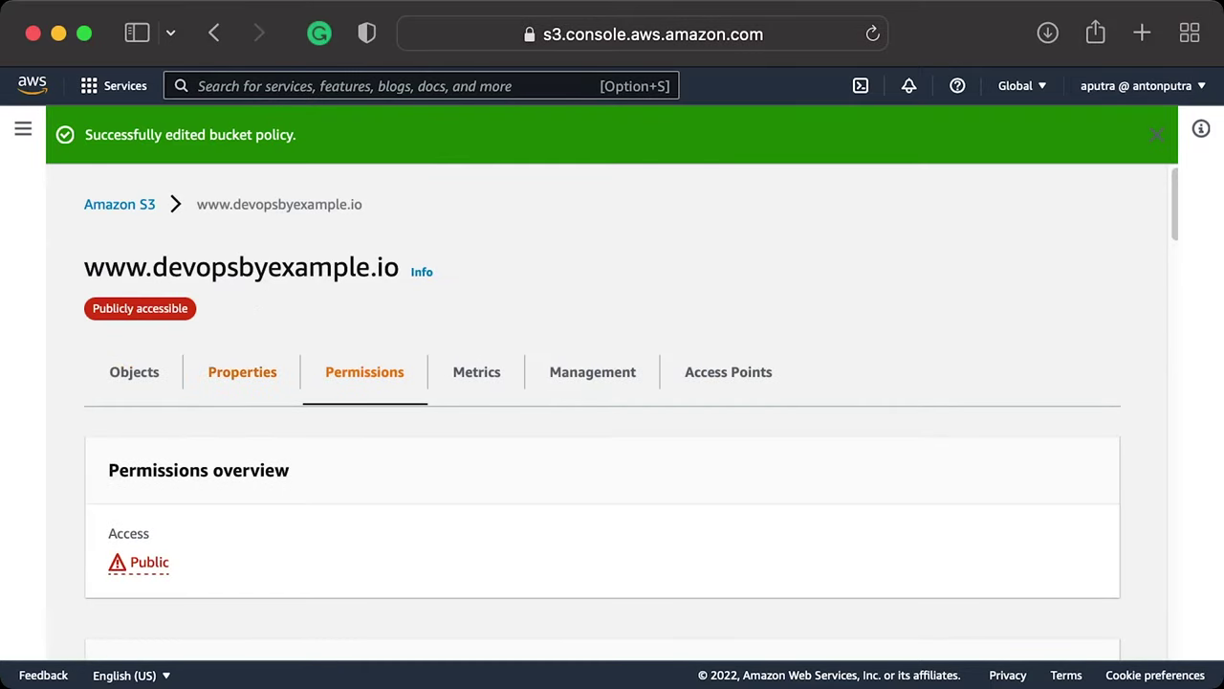
# - Copy the bucket website endpoint from the static website hosting properties and open it in Chrome
pyautogui.click(242, 347)
pyautogui.scroll(-20, 612, 383)
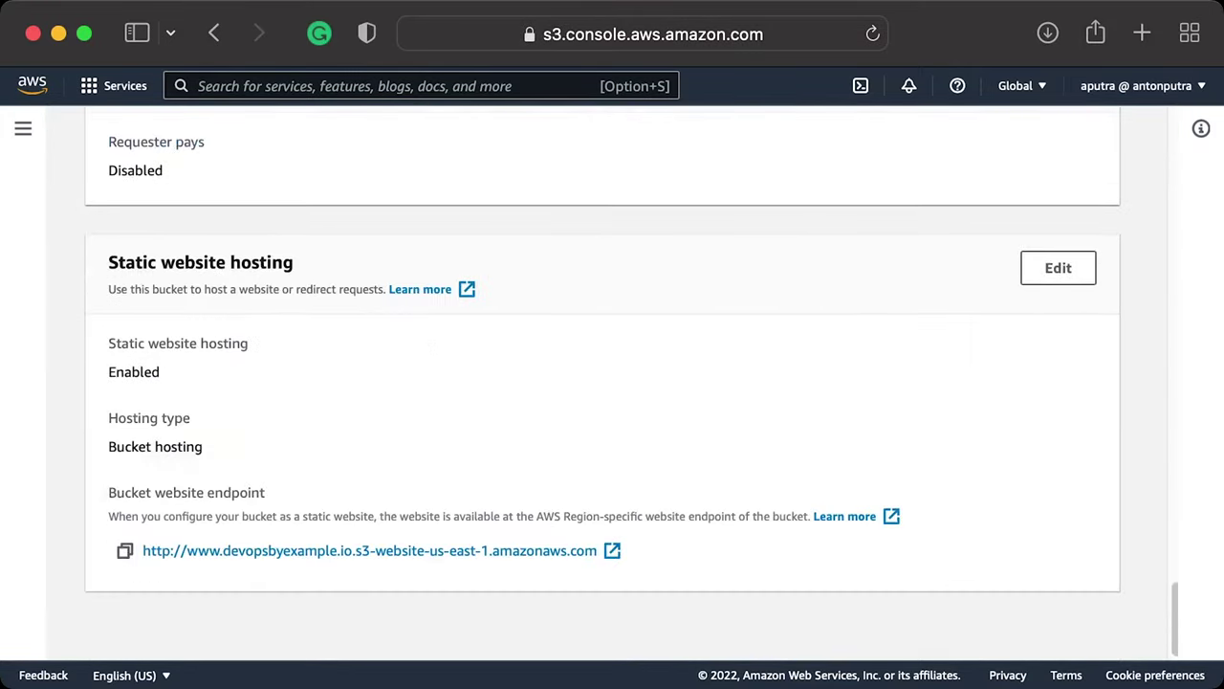
pyautogui.moveTo(598, 551); pyautogui.dragTo(142, 551)
pyautogui.press('super+c')
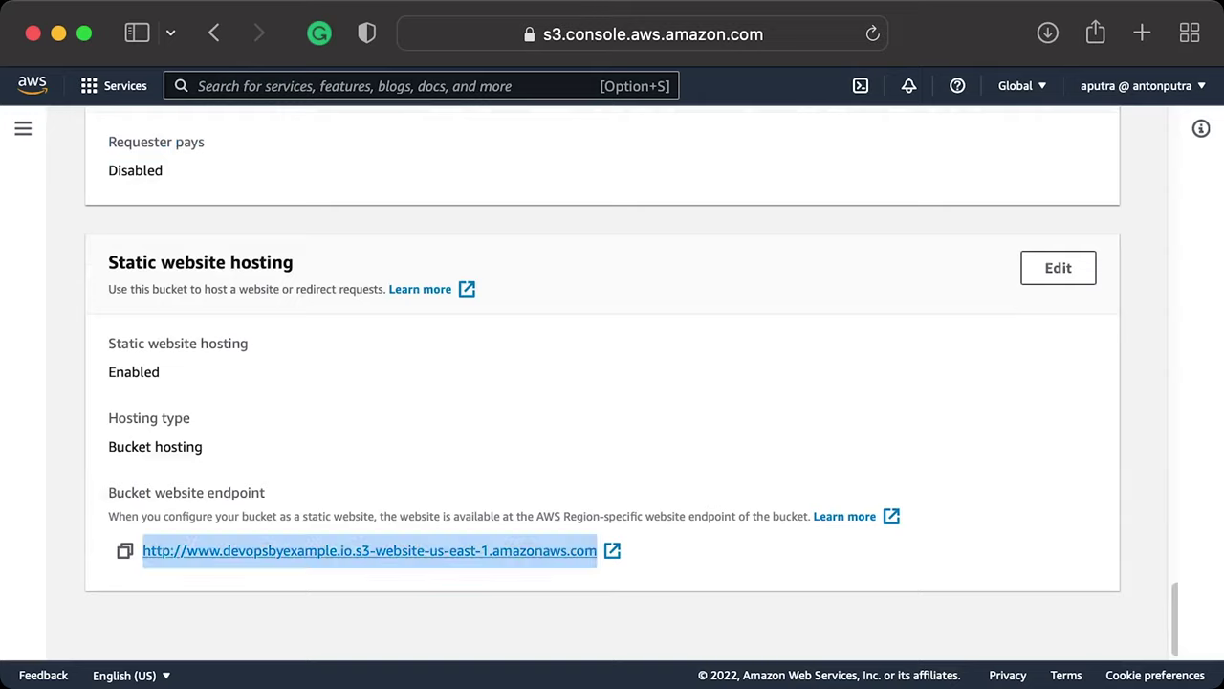
pyautogui.press('super+Tab')
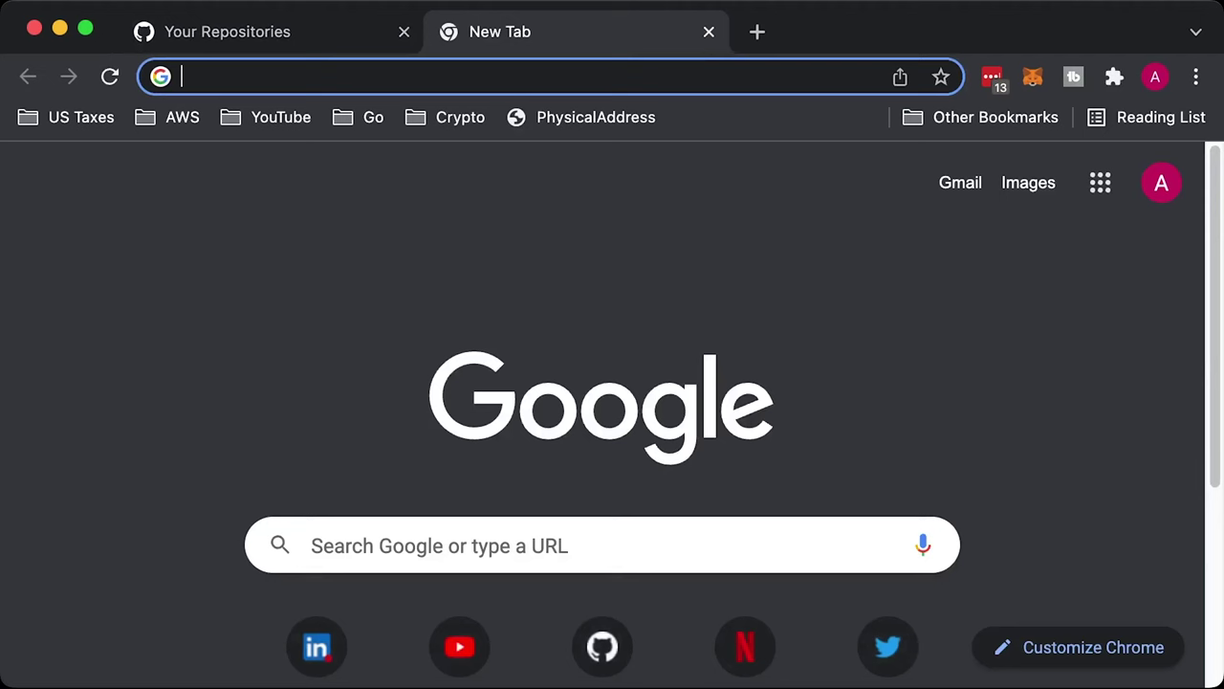
pyautogui.press('super+v')
pyautogui.press('Return')
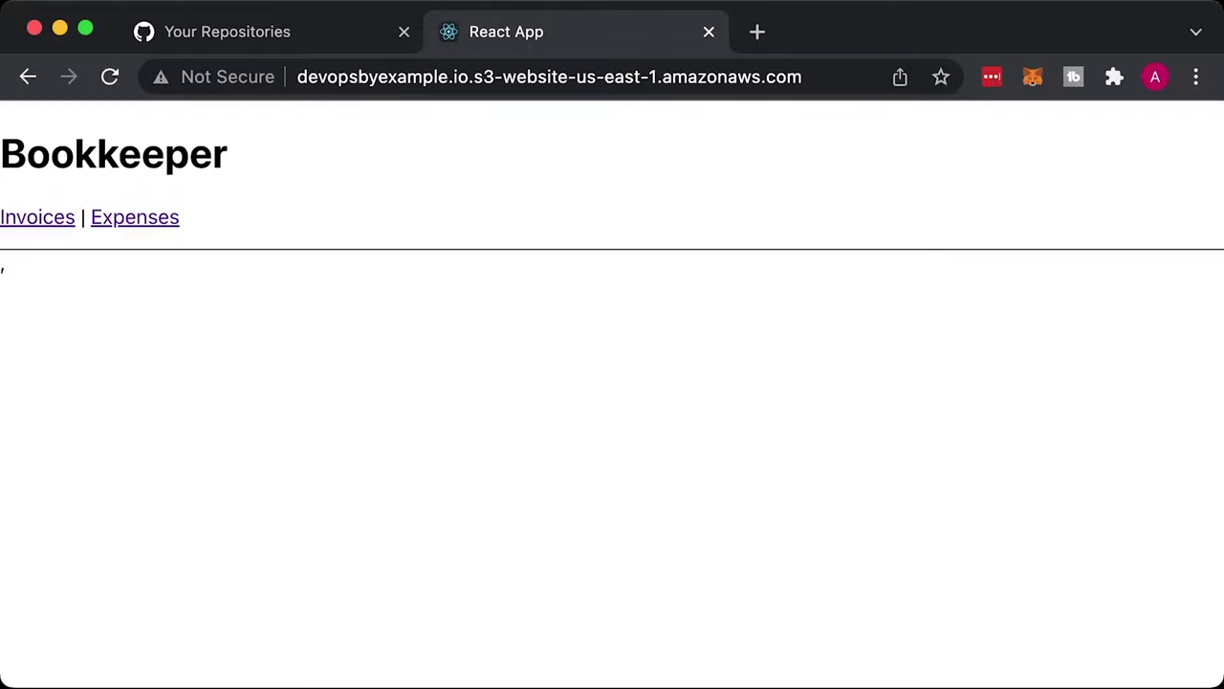
# - Visit the Expenses and Invoices pages of the site on the S3 endpoint, returning to the home page after each
pyautogui.click(135, 217)
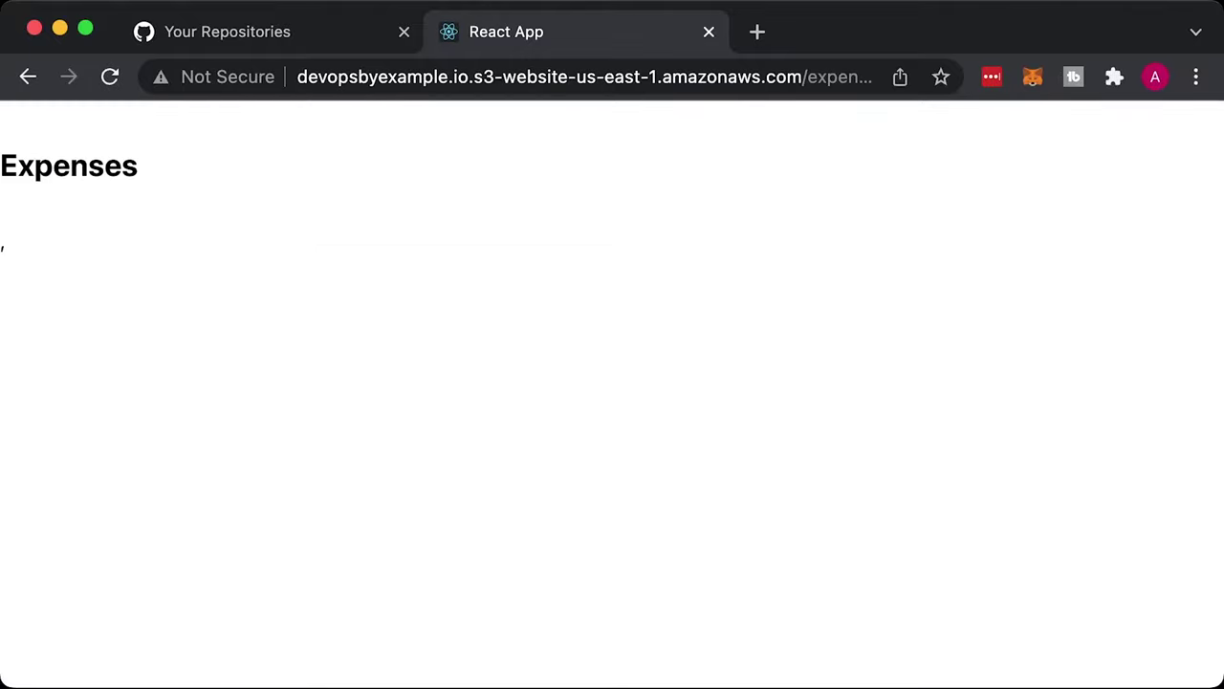
pyautogui.click(28, 77)
pyautogui.click(35, 216)
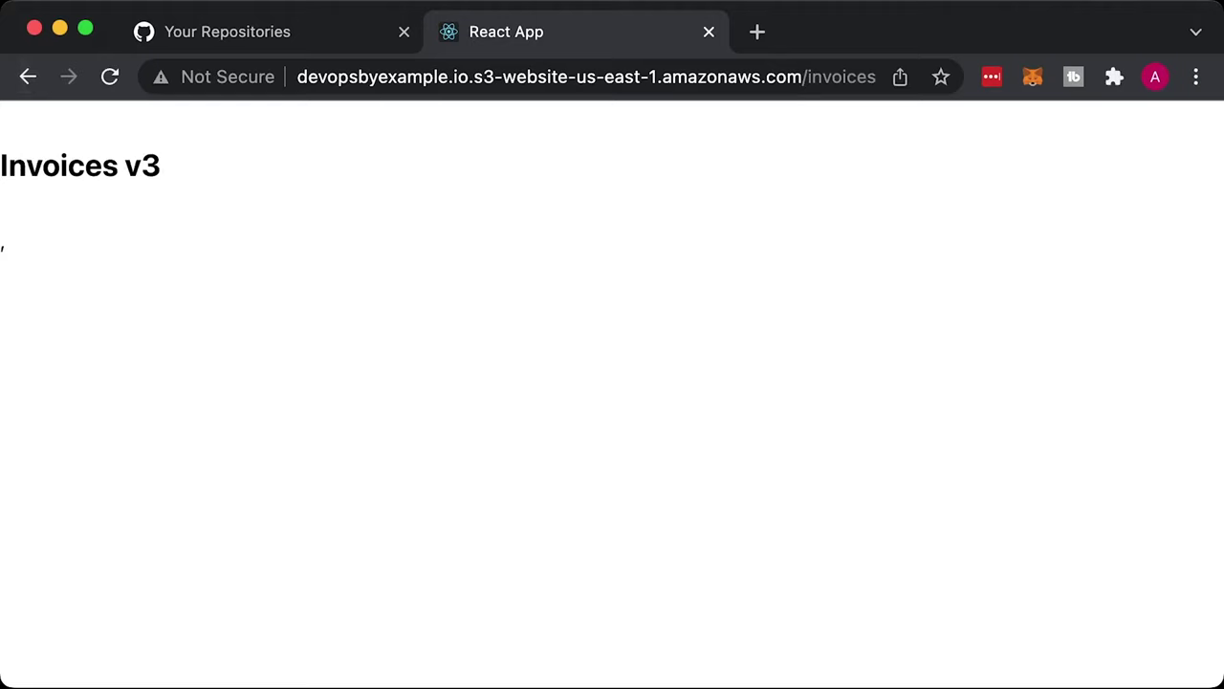
pyautogui.click(28, 76)
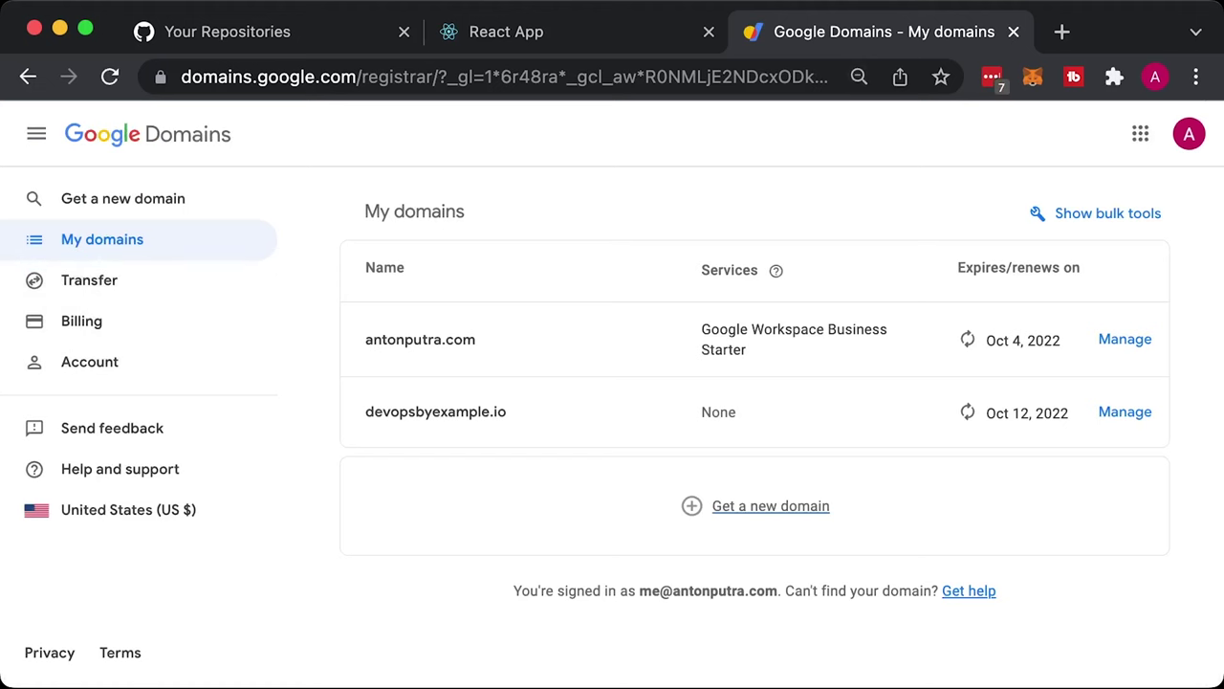
# - In Google Domains, open devopsbyexample.io's DNS custom records and fill in a new record with host name www, type CNAME and TTL 300
pyautogui.click(459, 411)
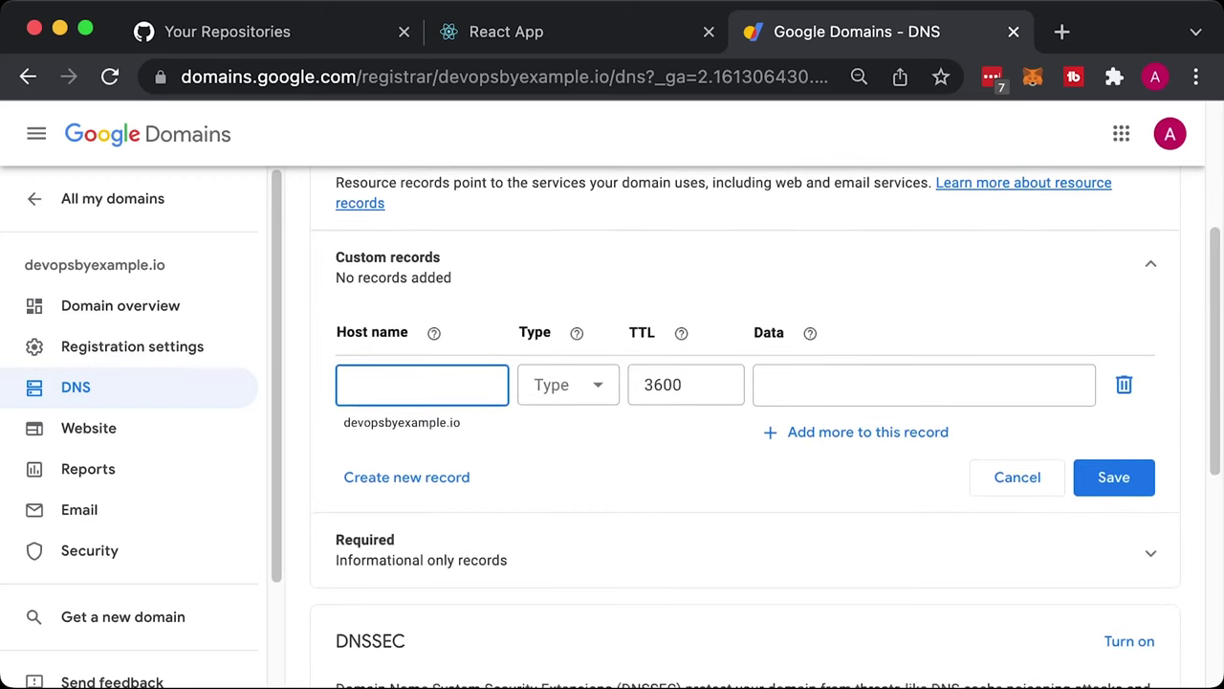
pyautogui.write('www')
pyautogui.press('Tab')
pyautogui.press('space')
pyautogui.press('Down')
pyautogui.press('Down')
pyautogui.press('Down')
pyautogui.press('Return')
pyautogui.press('Tab')
pyautogui.write('300')
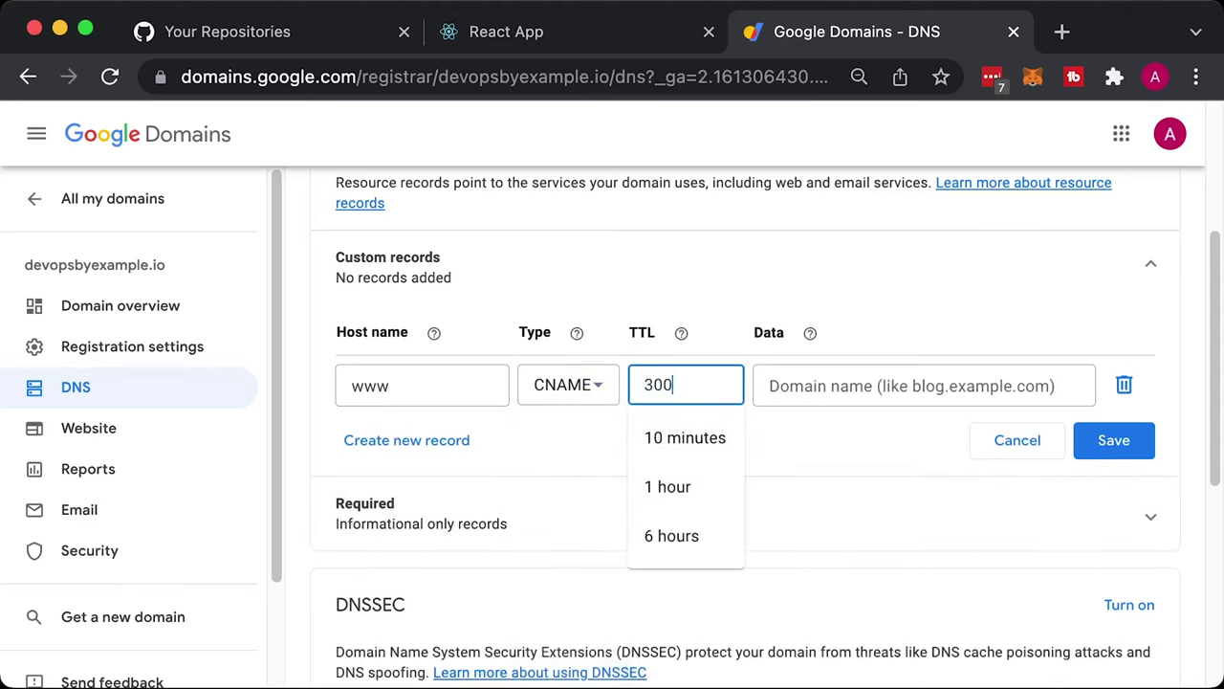
pyautogui.press('Tab')
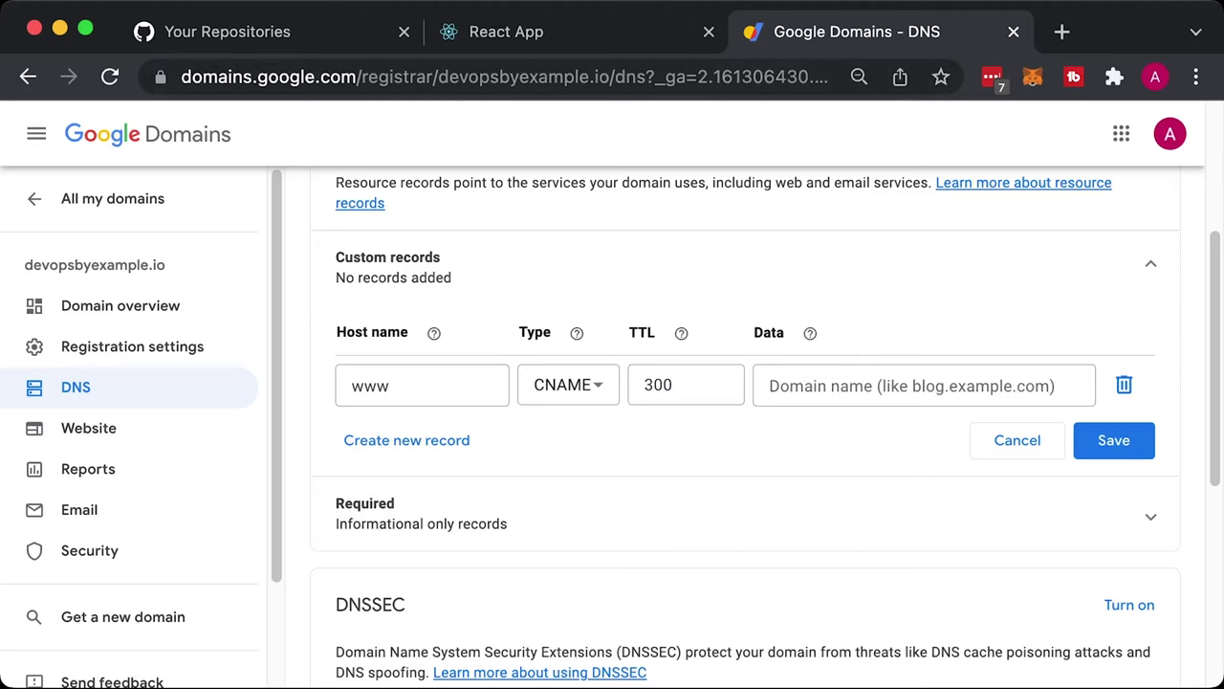
pyautogui.write('www.devopsbyexample.io.s3-website-us-east-1.amazonaws.com')
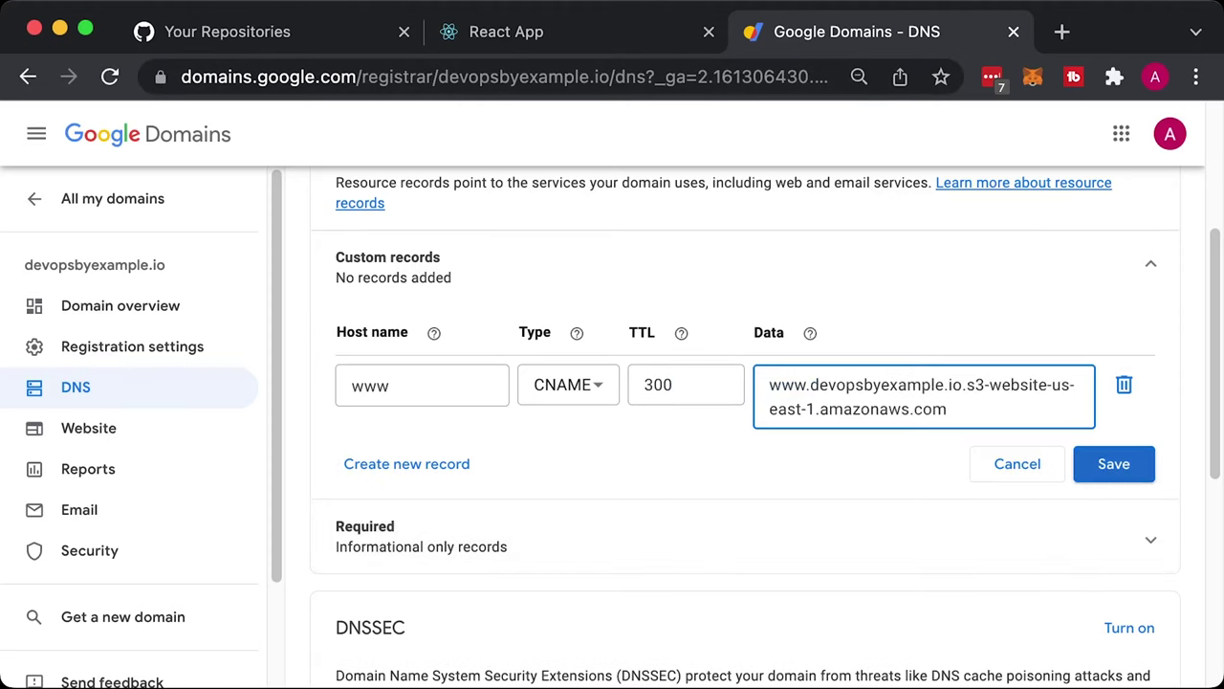
pyautogui.press('Return')
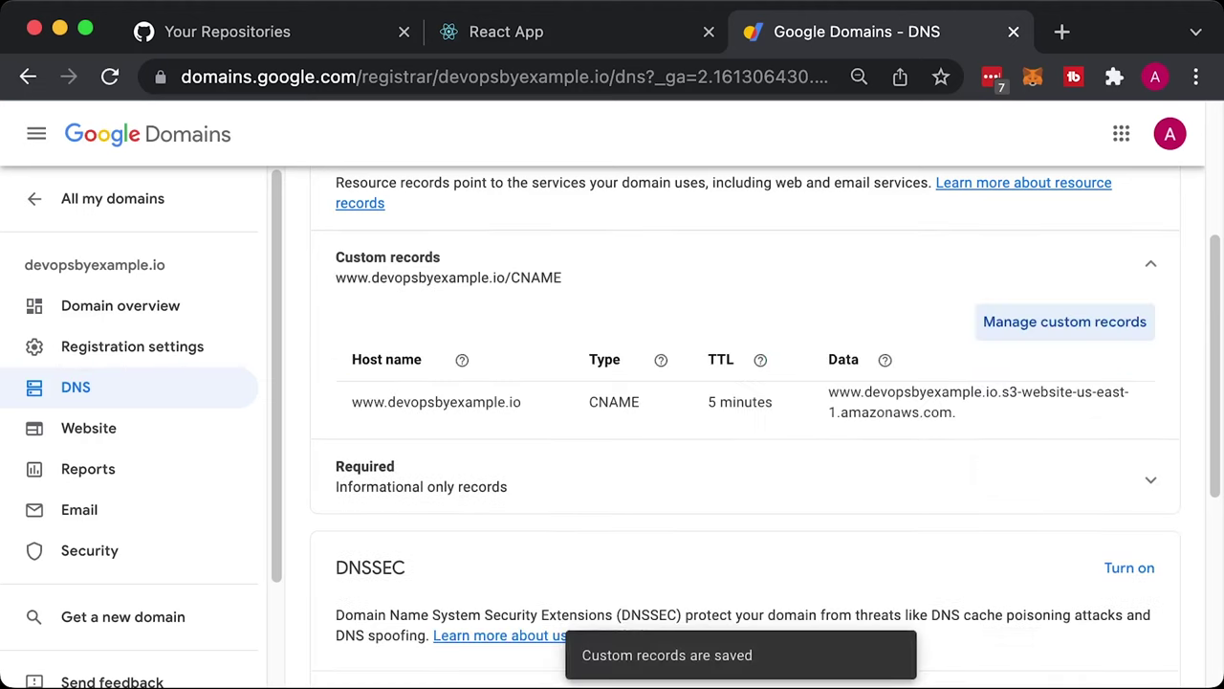
pyautogui.press('super+shift+n')
pyautogui.write('http://www.devopsbyexample.io')
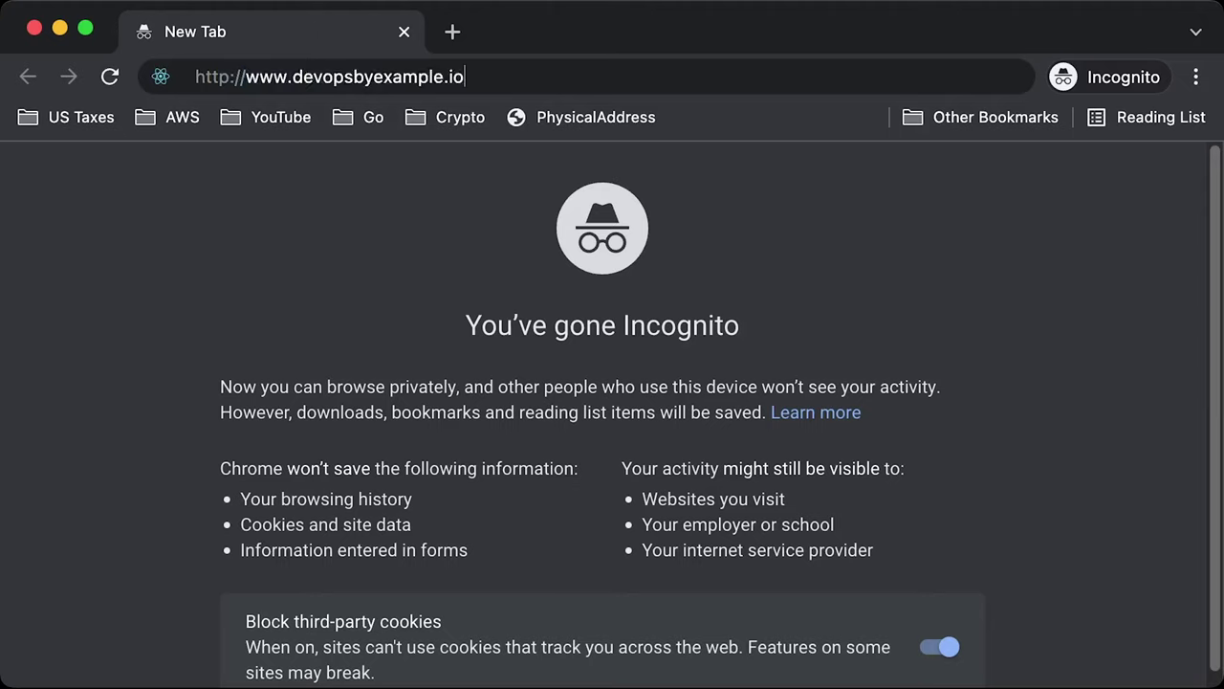
pyautogui.press('Return')
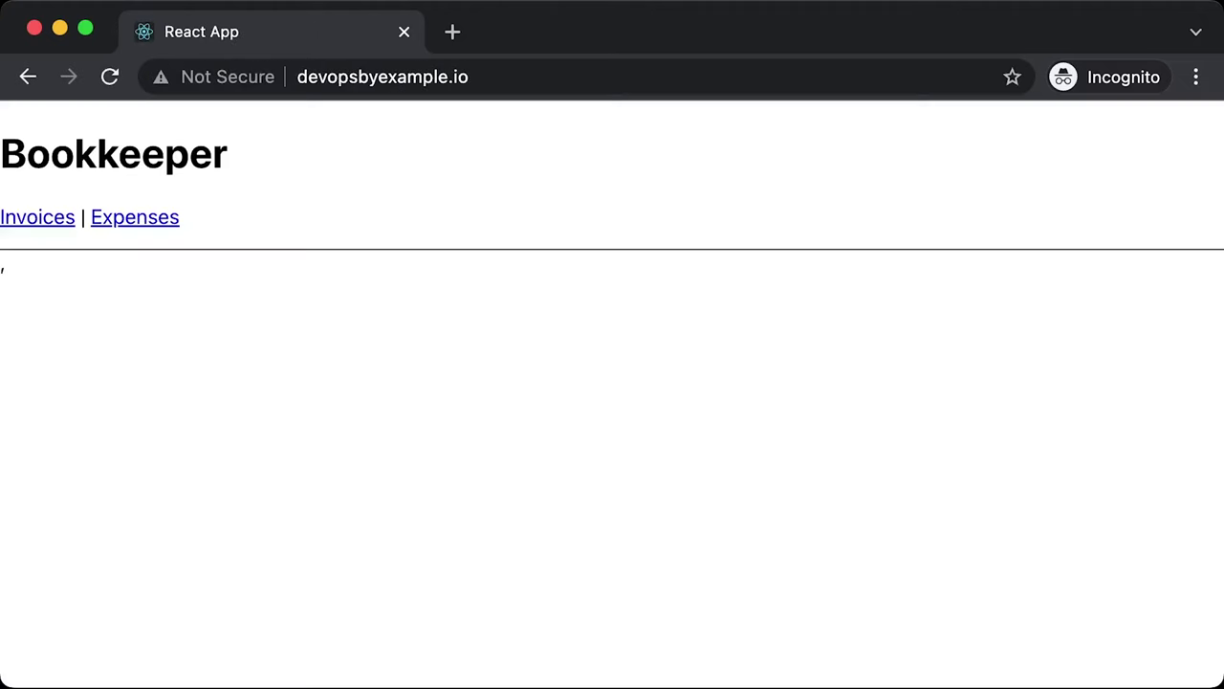
pyautogui.click(135, 218)
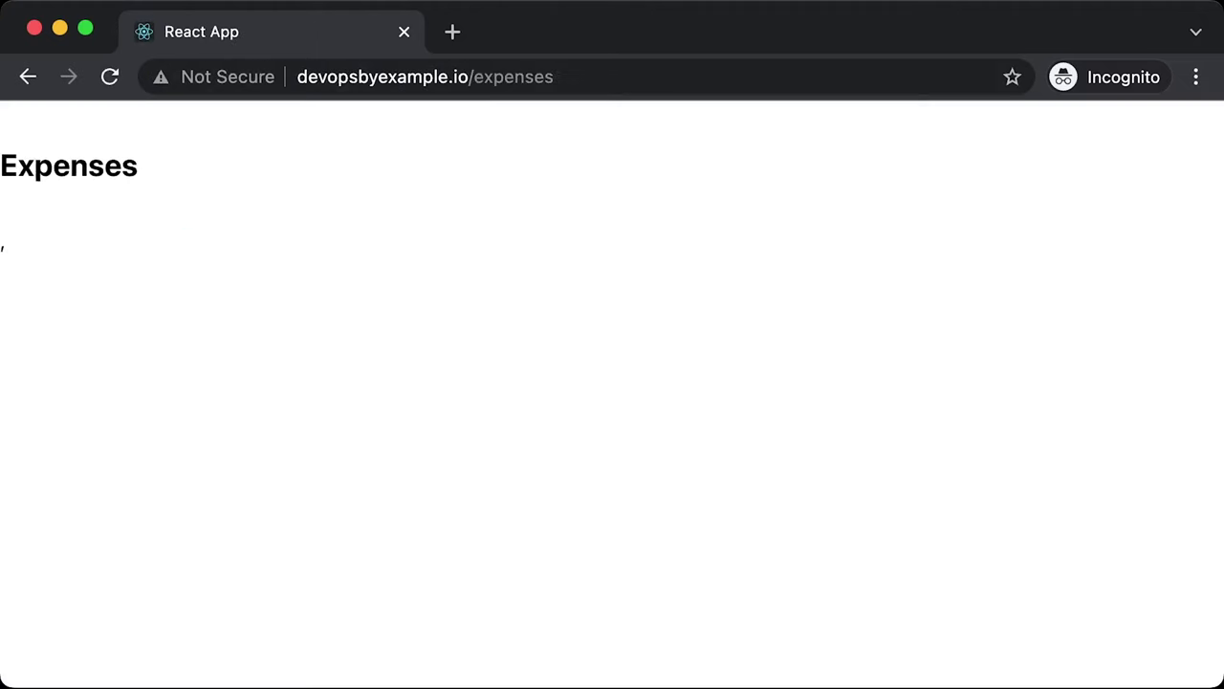
pyautogui.click(28, 76)
pyautogui.click(38, 216)
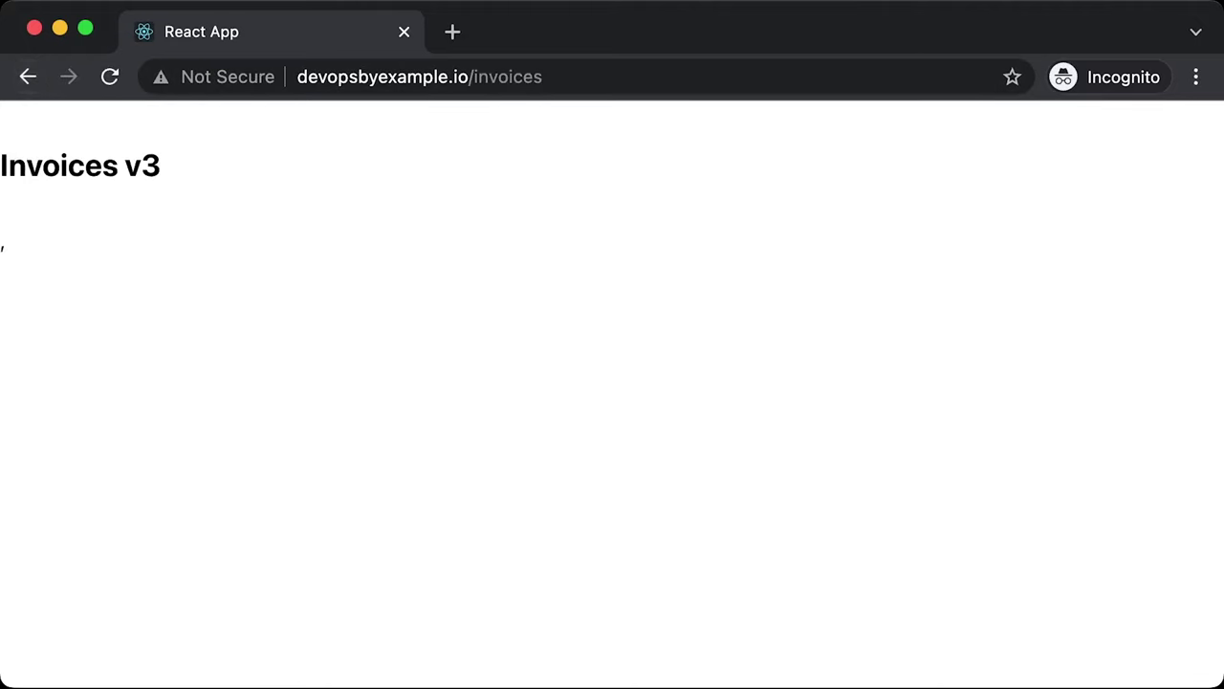
pyautogui.click(28, 76)
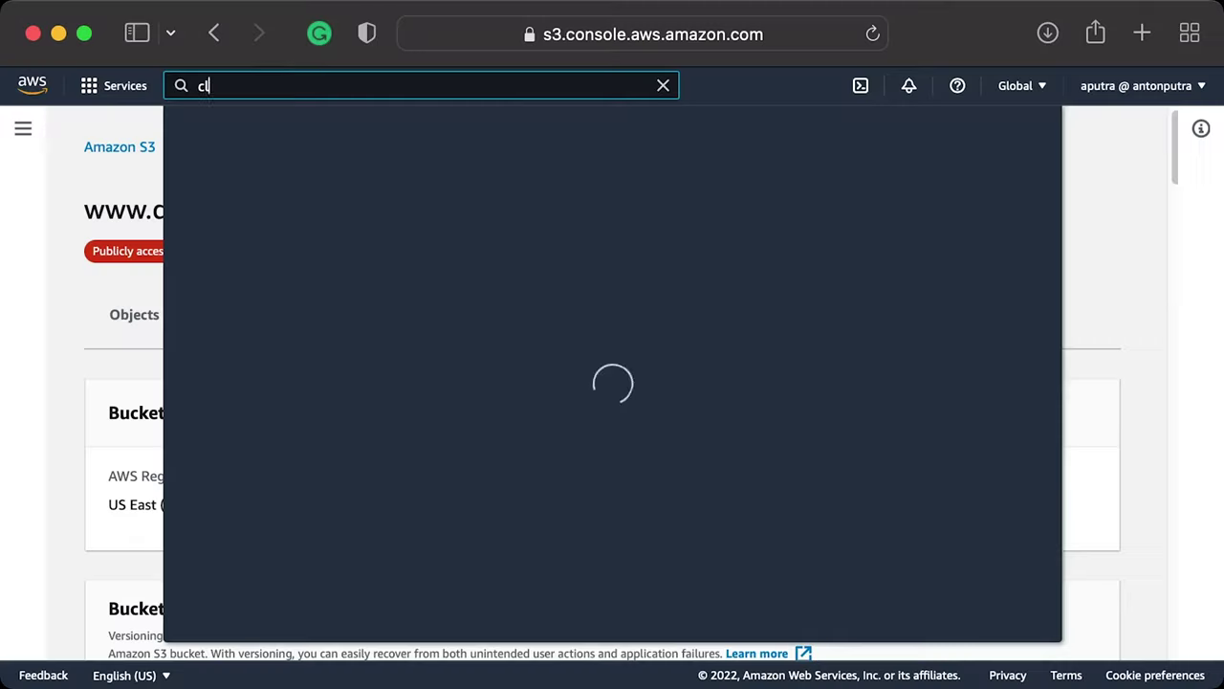
# - Switch to the AWS console, search for cloudfront, open the service and start creating a distribution
pyautogui.write('oudfron')
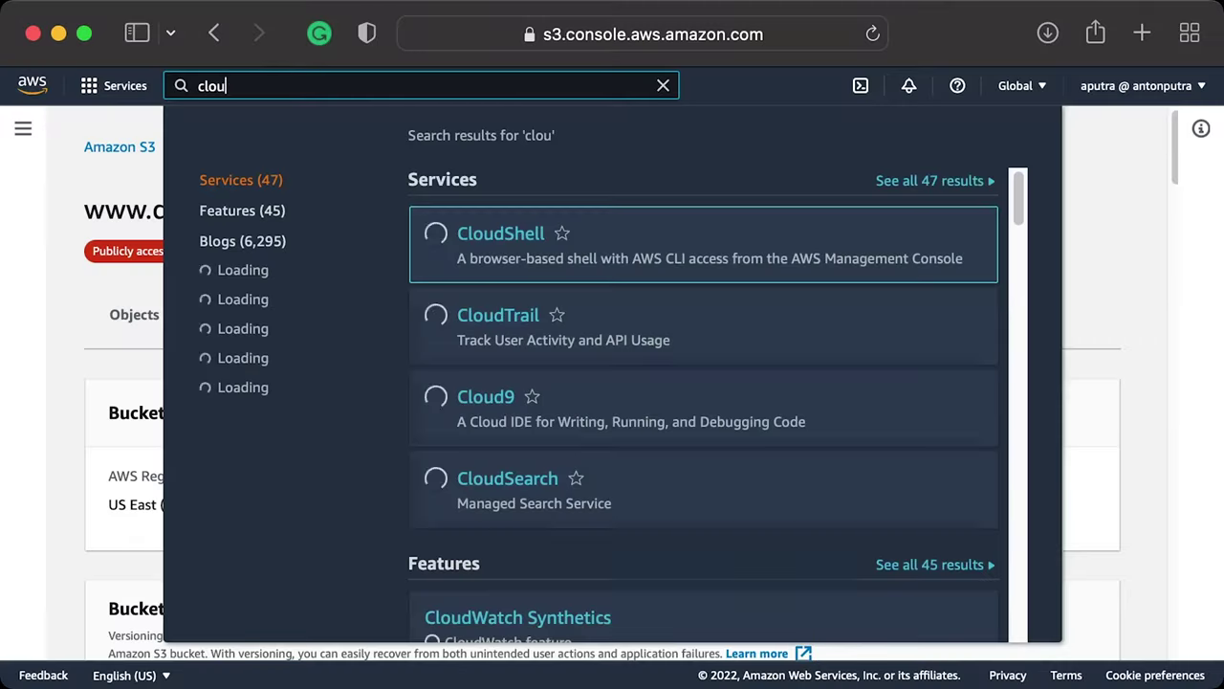
pyautogui.write('t')
pyautogui.press('Return')
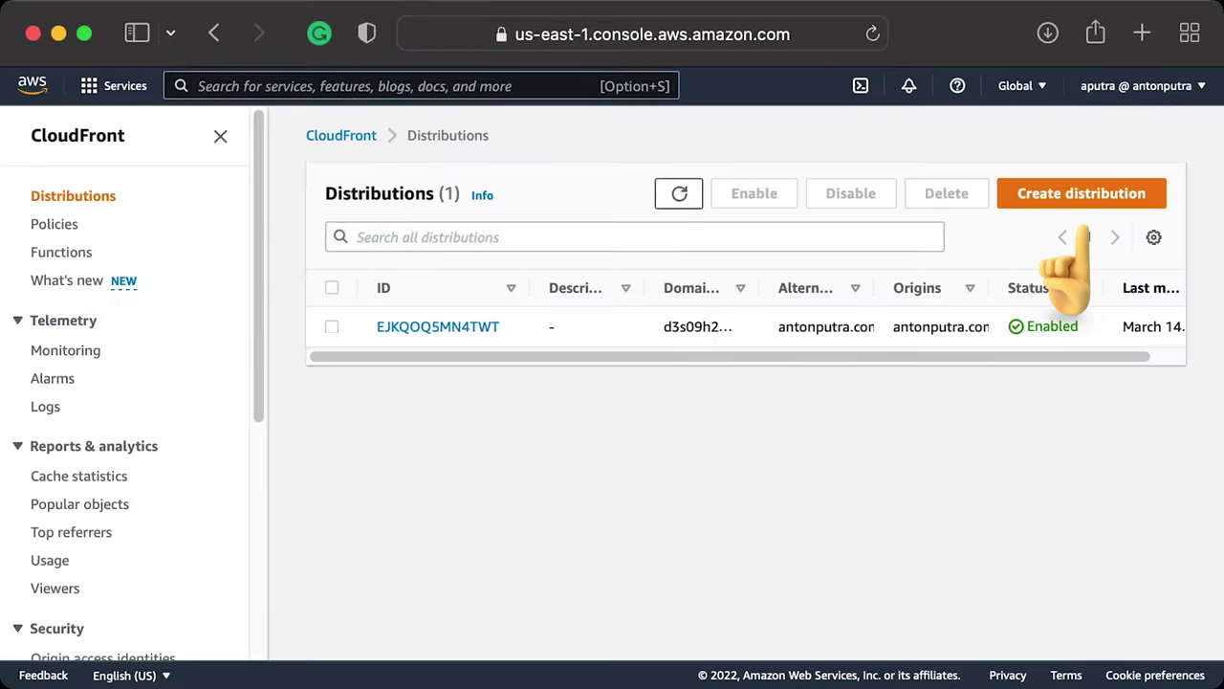
pyautogui.click(1081, 193)
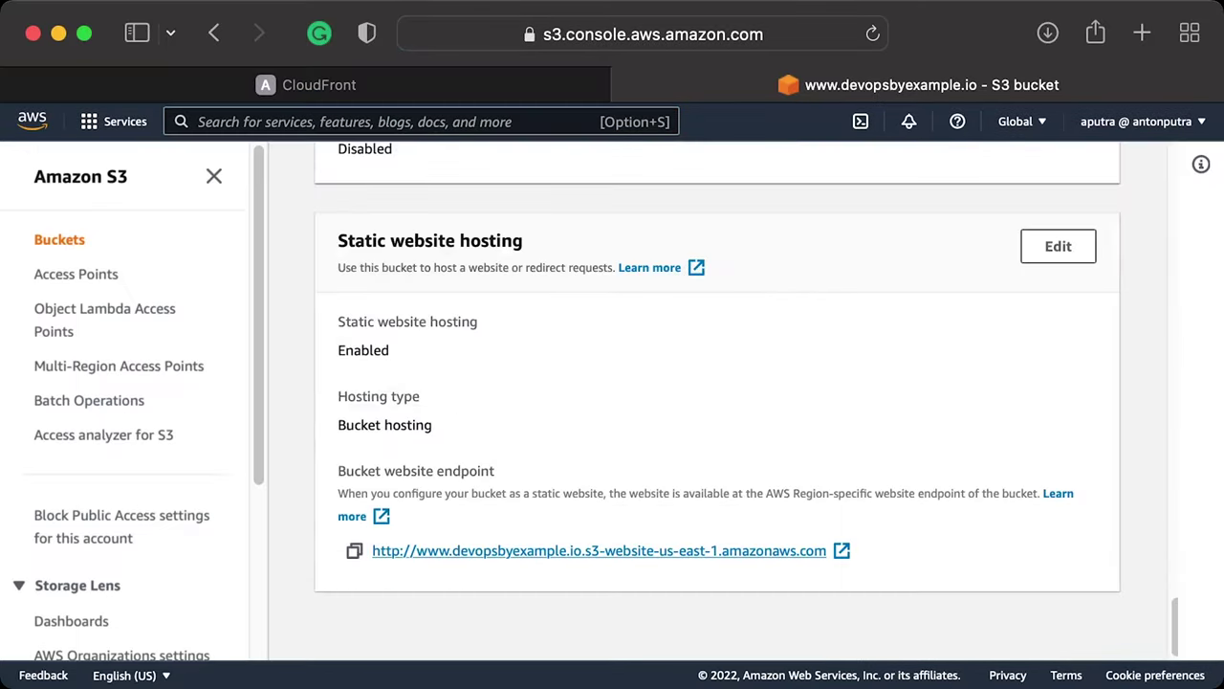
pyautogui.moveTo(373, 550); pyautogui.dragTo(827, 550)
pyautogui.press('super+c')
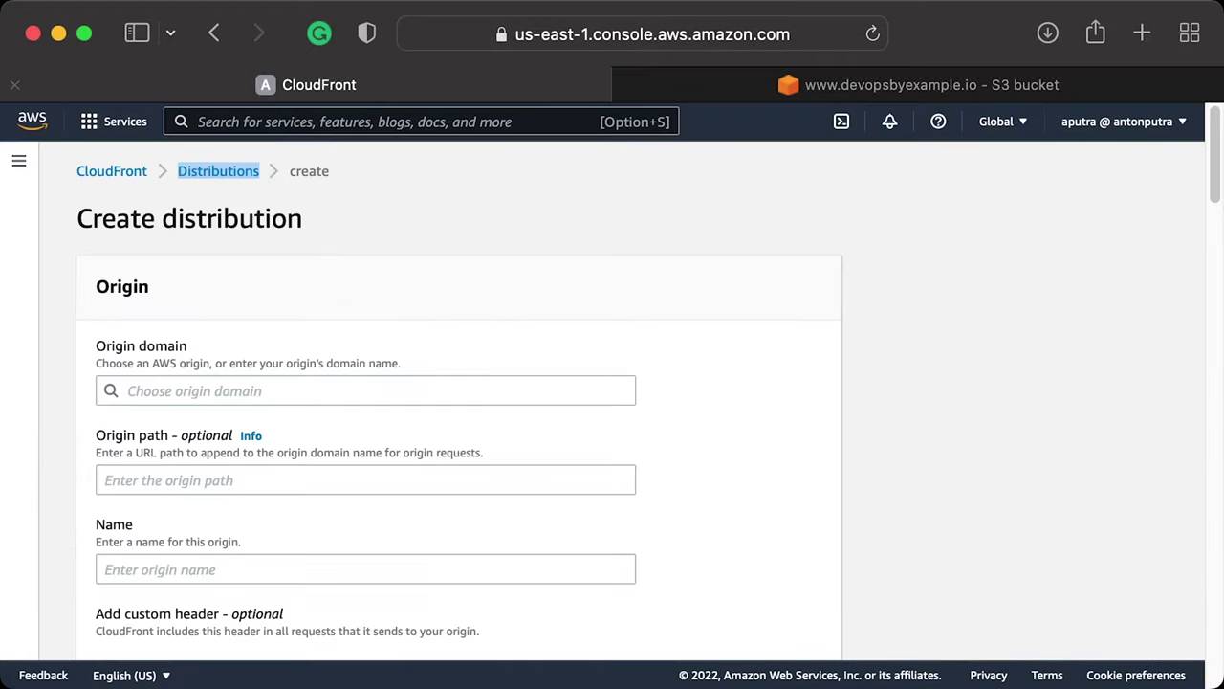
pyautogui.click(363, 390)
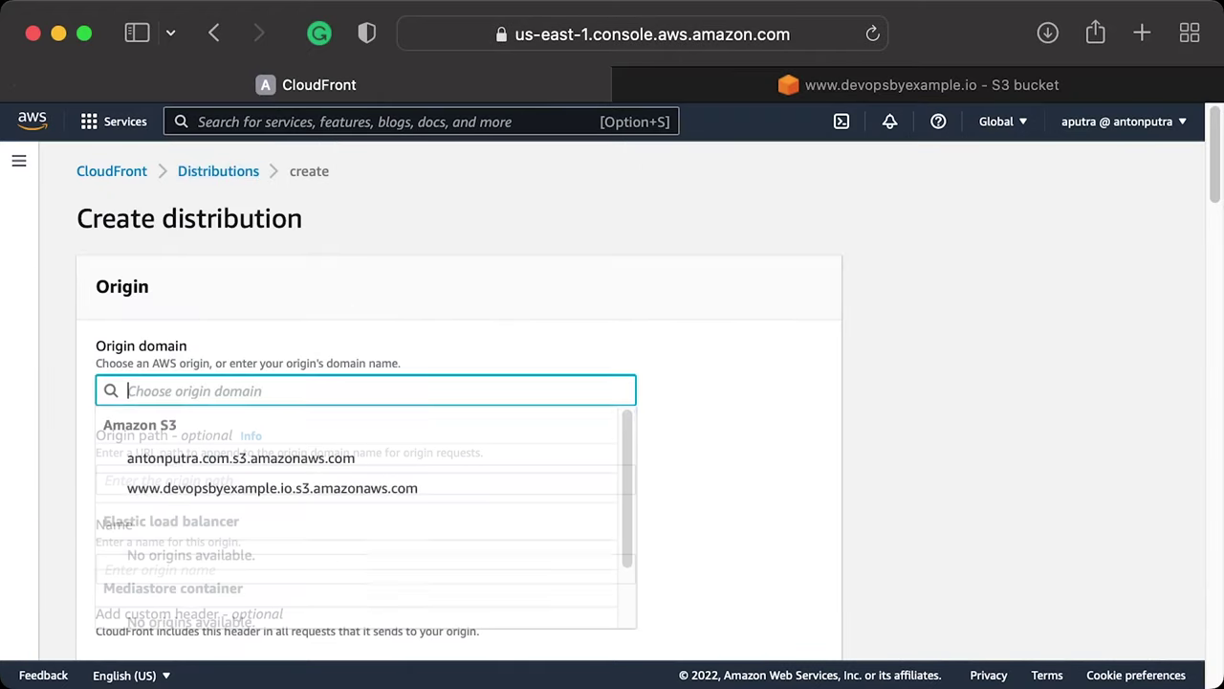
pyautogui.press('super+v')
pyautogui.press('Return')
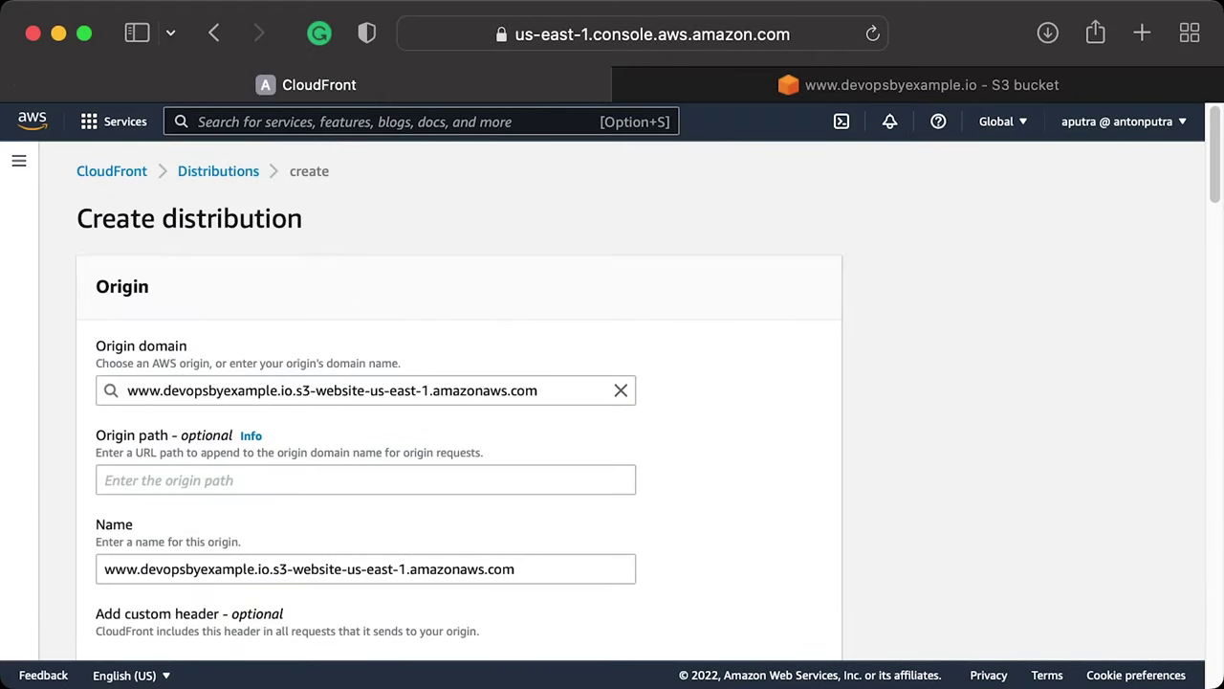
# - Set the default cache behavior's viewer protocol policy to Redirect HTTP to HTTPS
pyautogui.scroll(-5, 459, 402)
pyautogui.scroll(-8, 459, 401)
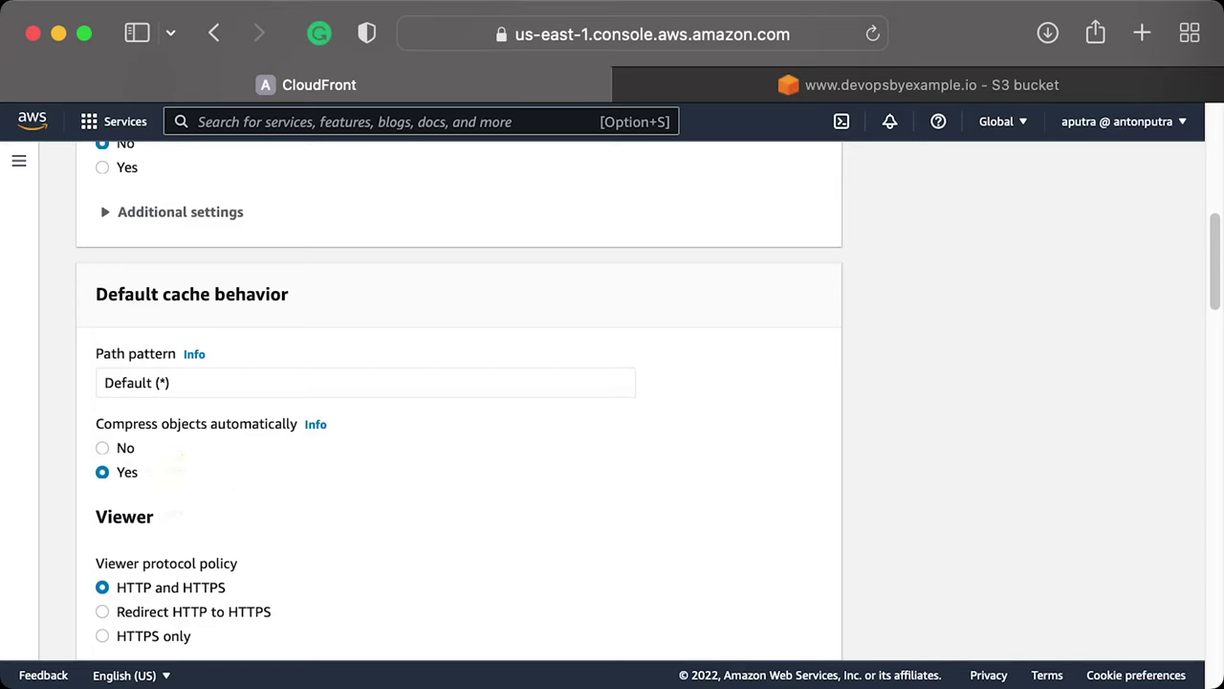
pyautogui.click(102, 611)
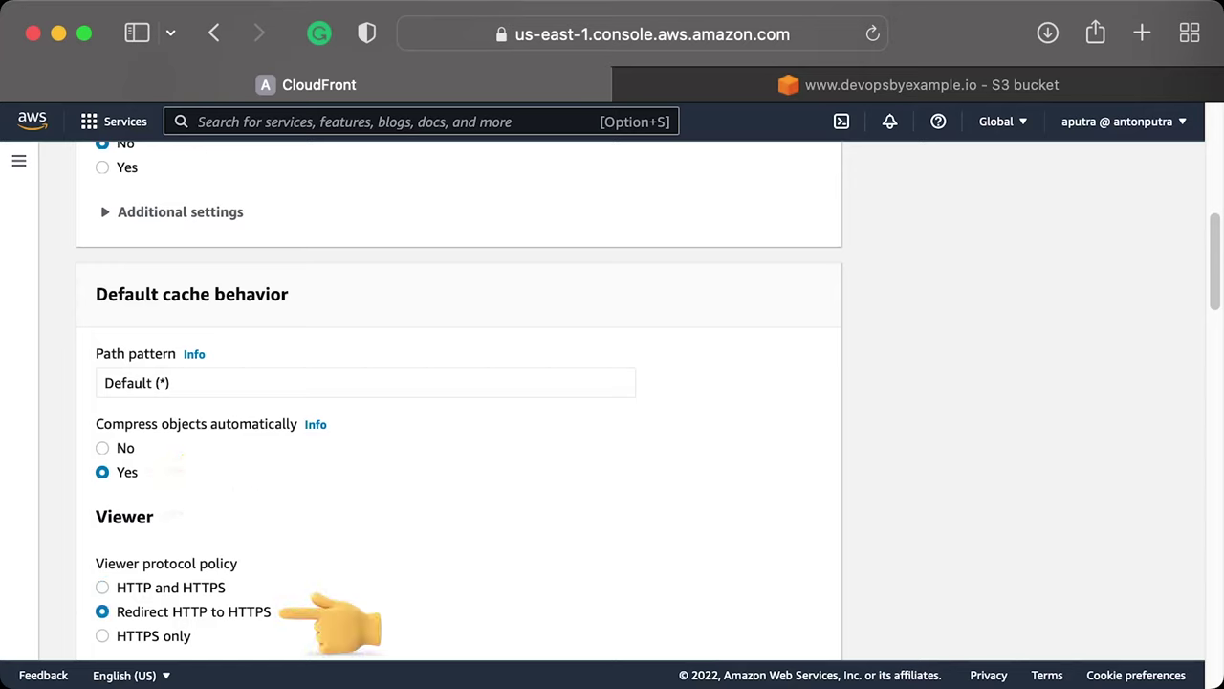
pyautogui.scroll(-10, 459, 400)
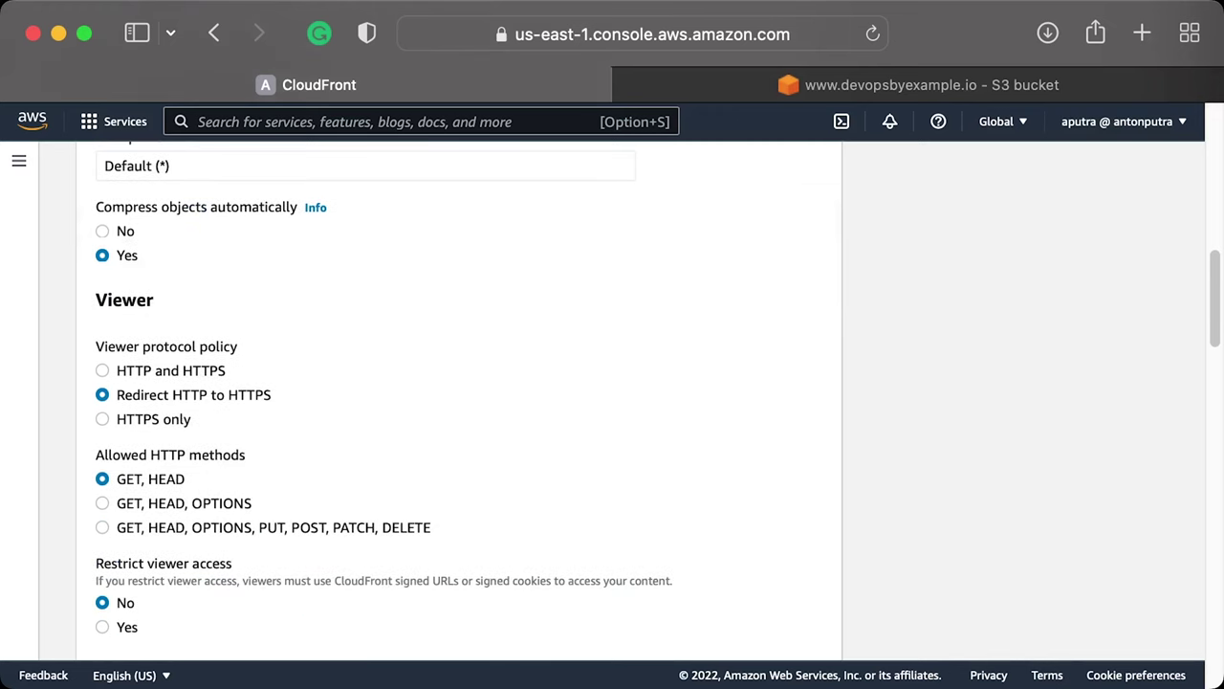
pyautogui.scroll(-5, 459, 400)
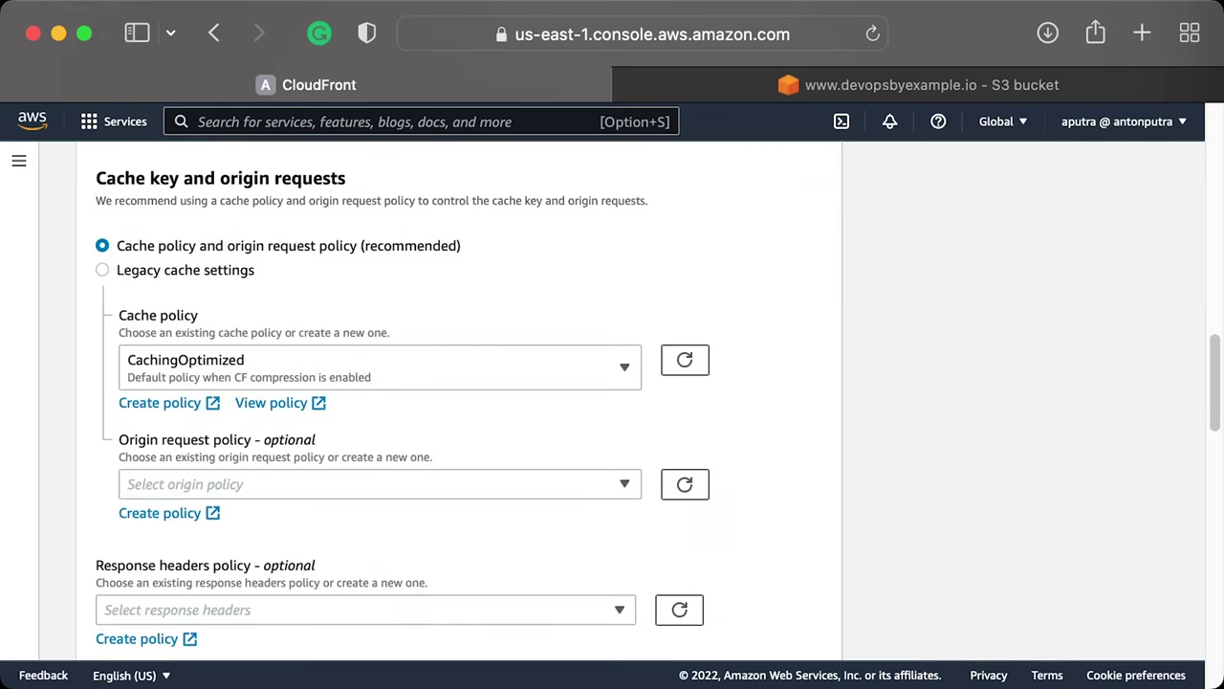
pyautogui.scroll(-12, 459, 401)
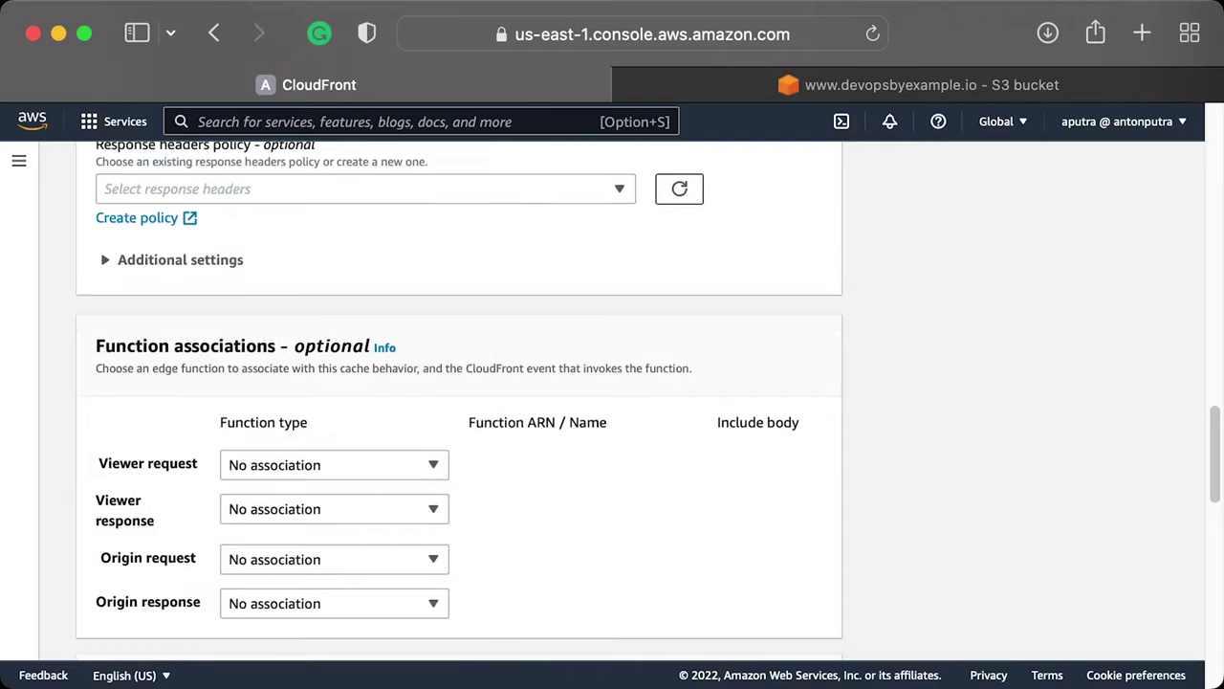
pyautogui.scroll(-8, 459, 401)
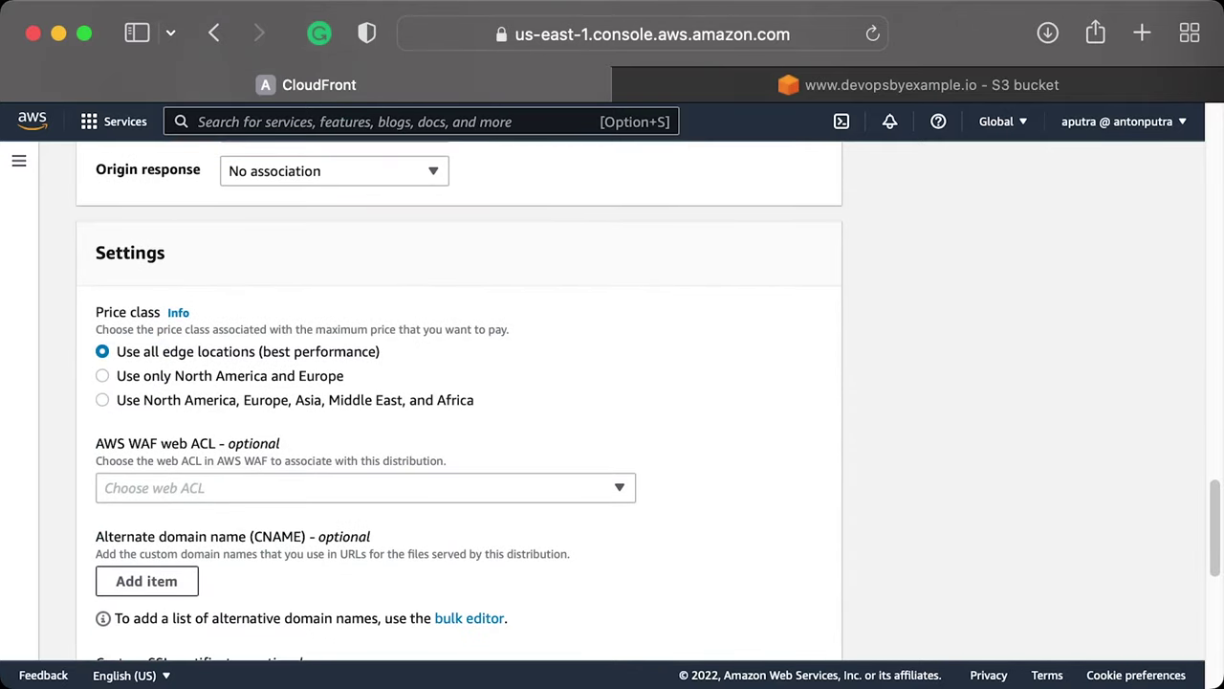
pyautogui.click(146, 463)
pyautogui.scroll(-1, 459, 401)
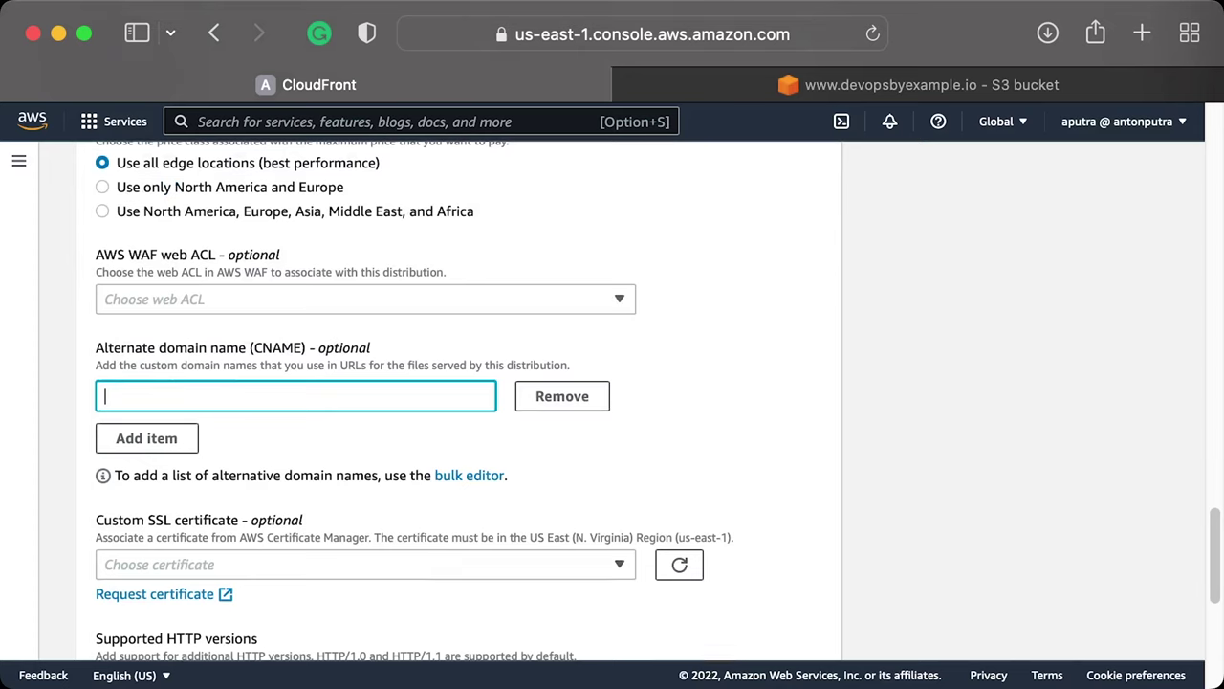
pyautogui.write('www.devopsbyexample.io')
pyautogui.click(146, 438)
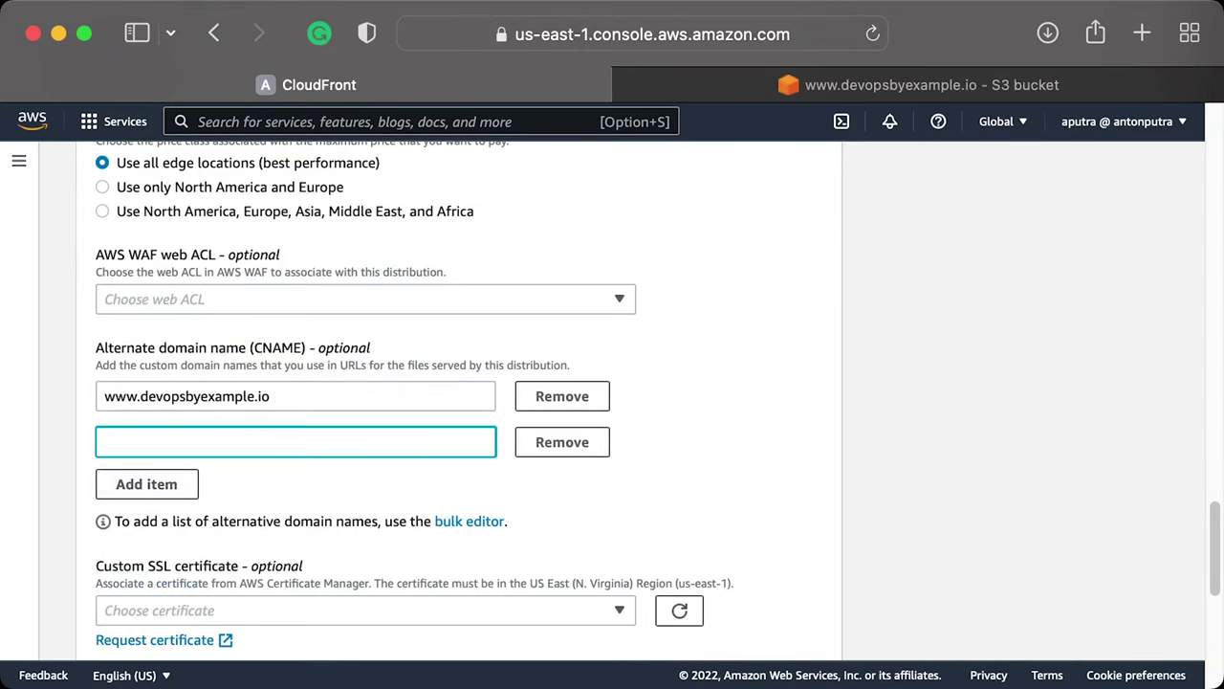
pyautogui.write('devopsbyexample.io')
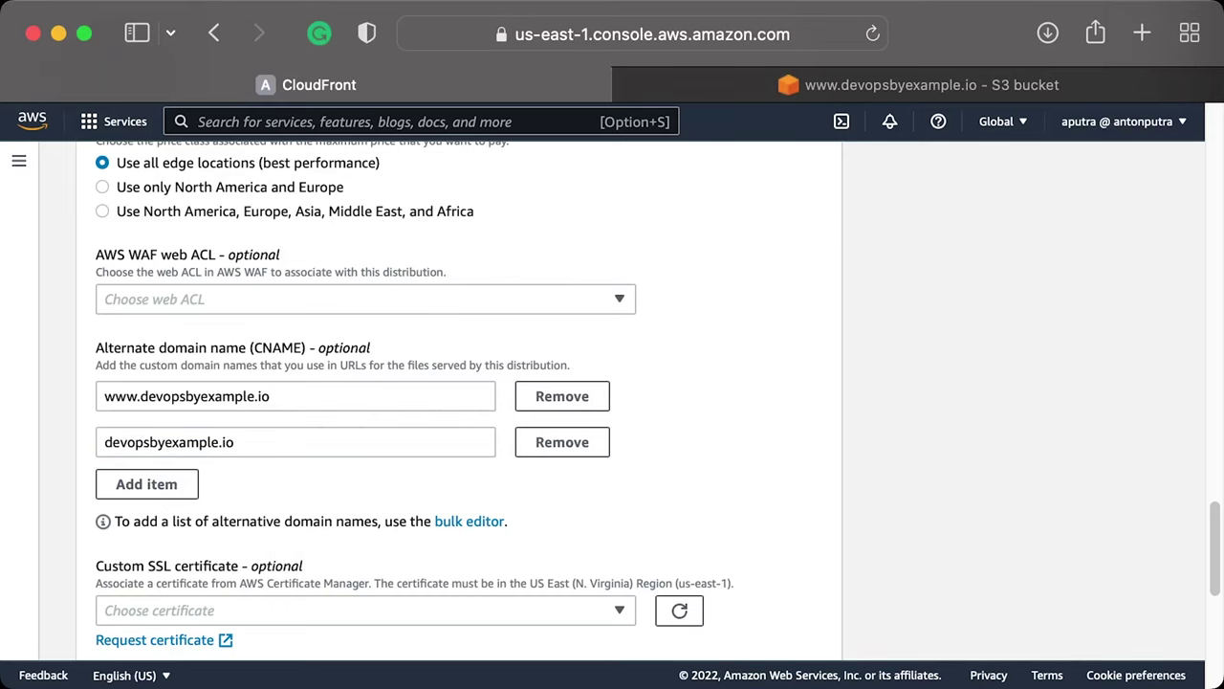
pyautogui.scroll(-3, 613, 402)
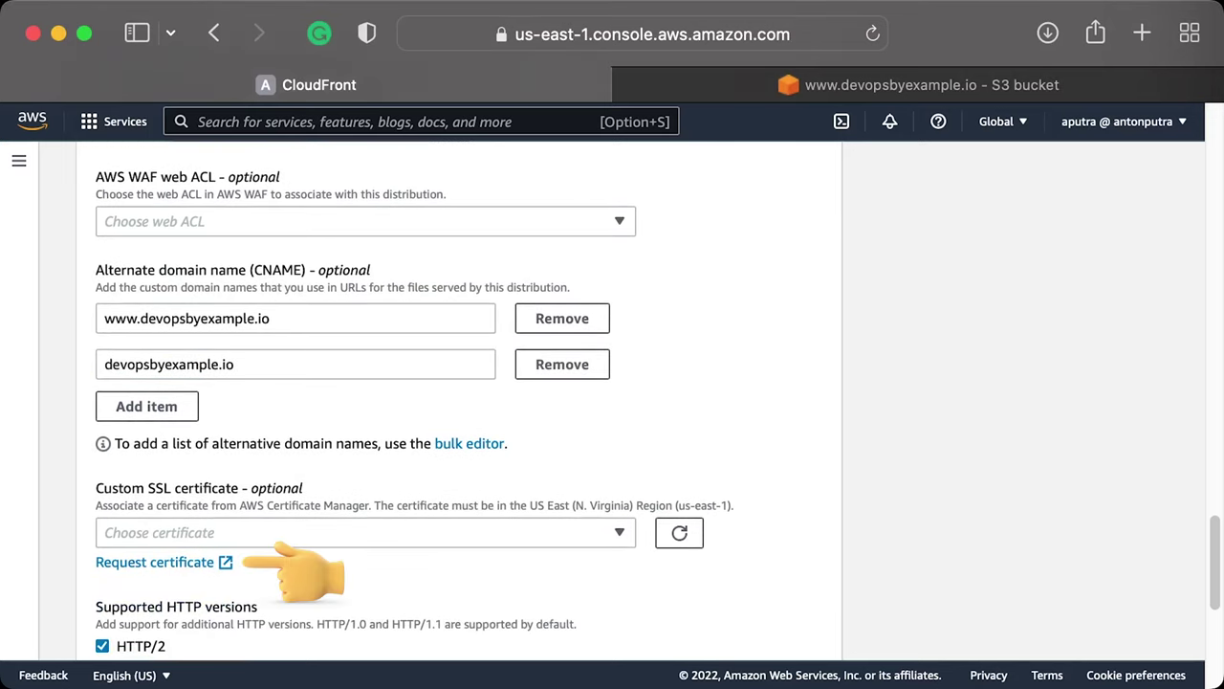
pyautogui.click(158, 562)
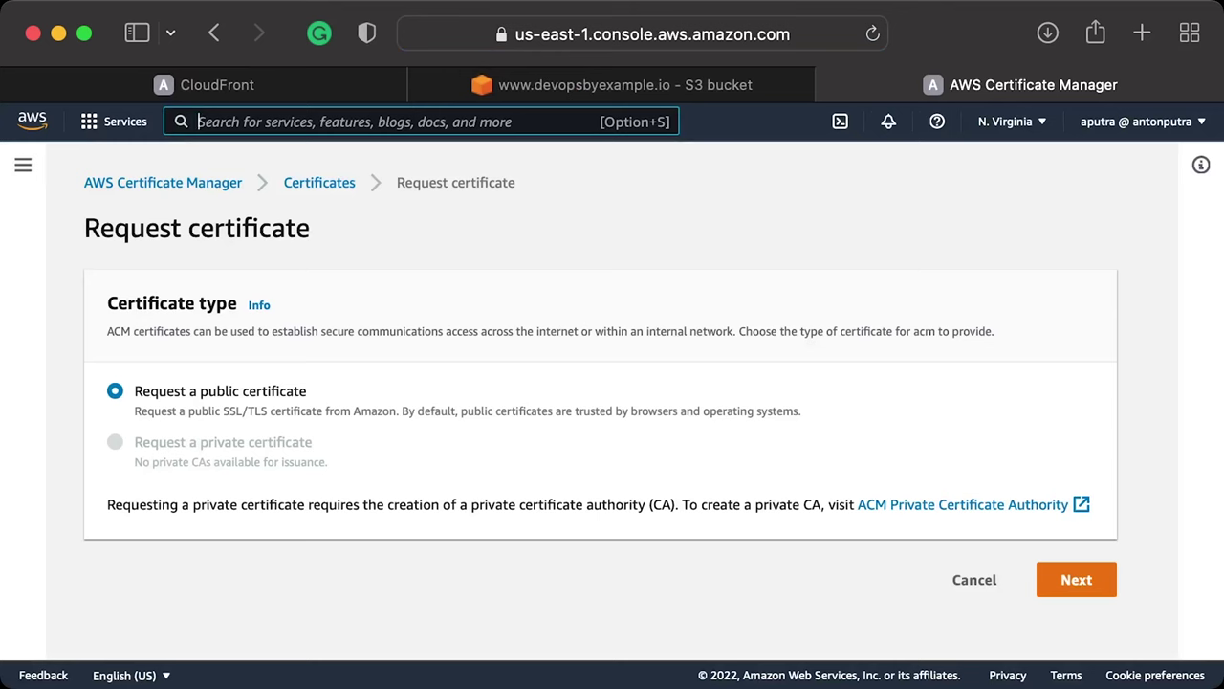
pyautogui.click(1076, 579)
pyautogui.click(474, 402)
pyautogui.write('www.devopsbyexample.io')
pyautogui.click(254, 459)
pyautogui.write('devopsbyexample.io')
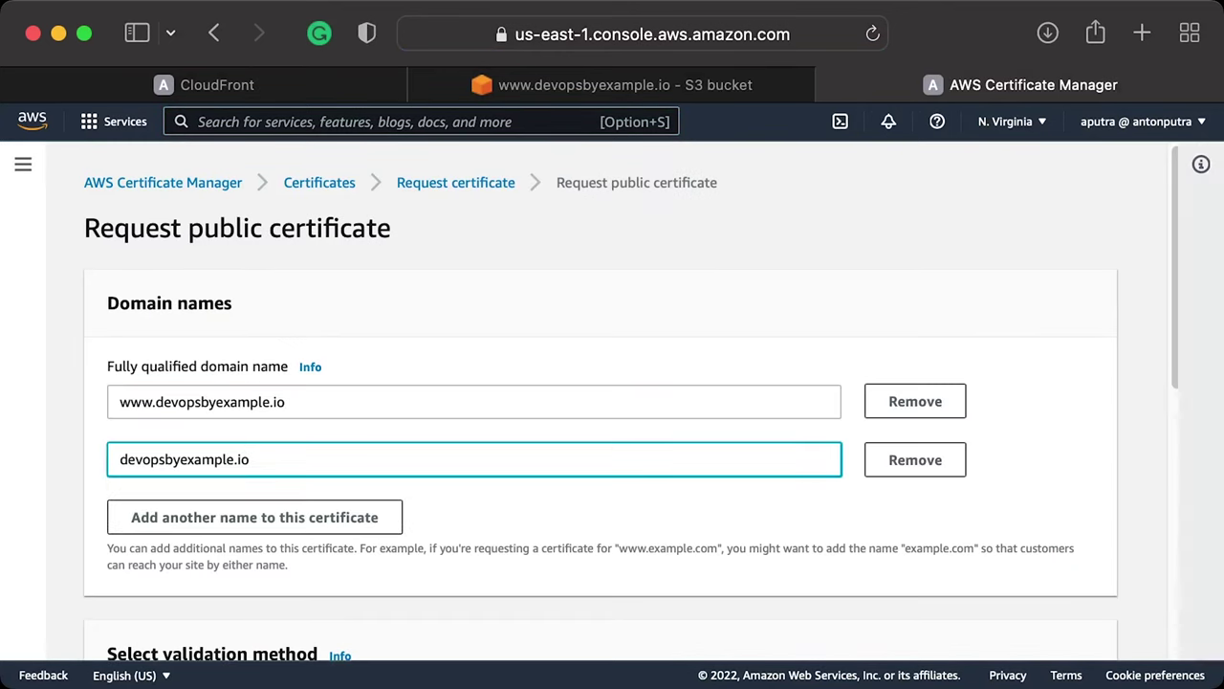
pyautogui.scroll(-5, 613, 402)
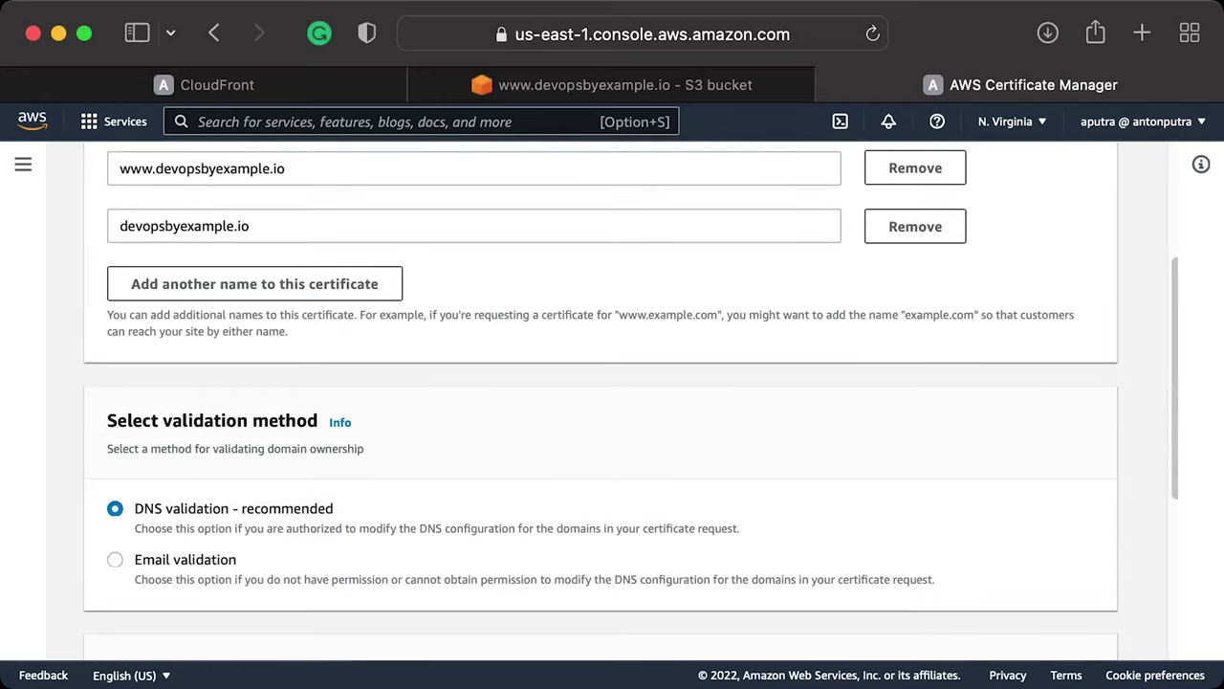
pyautogui.scroll(-7, 612, 402)
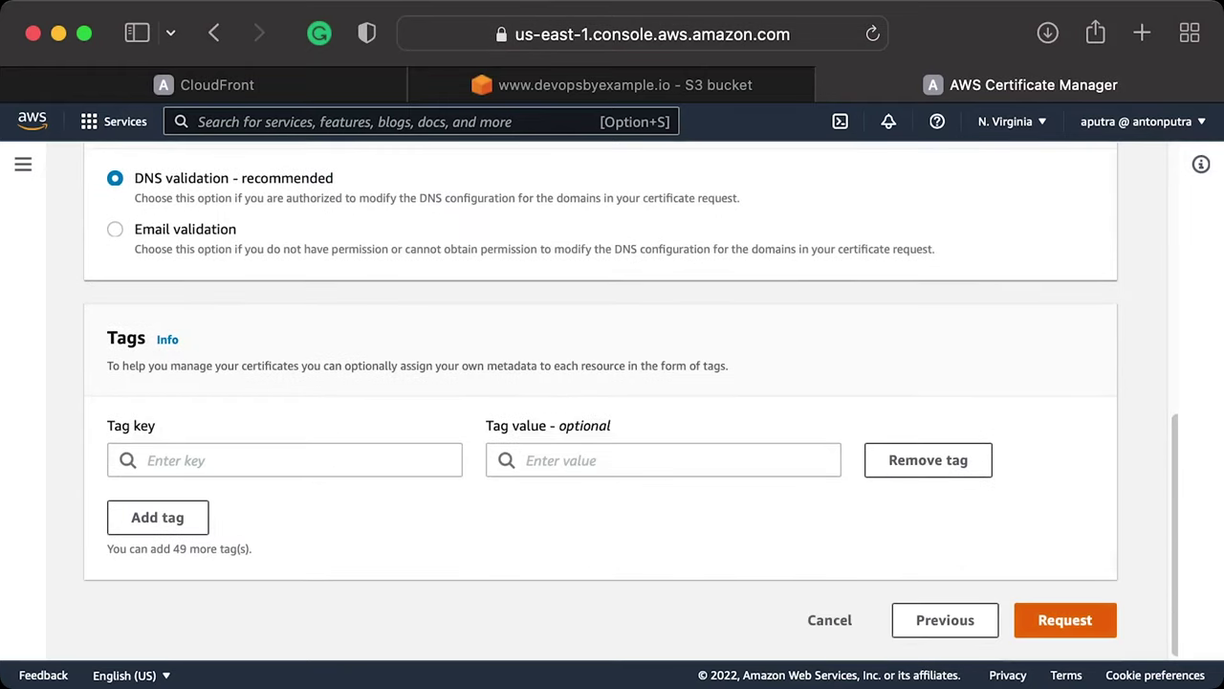
pyautogui.click(1064, 619)
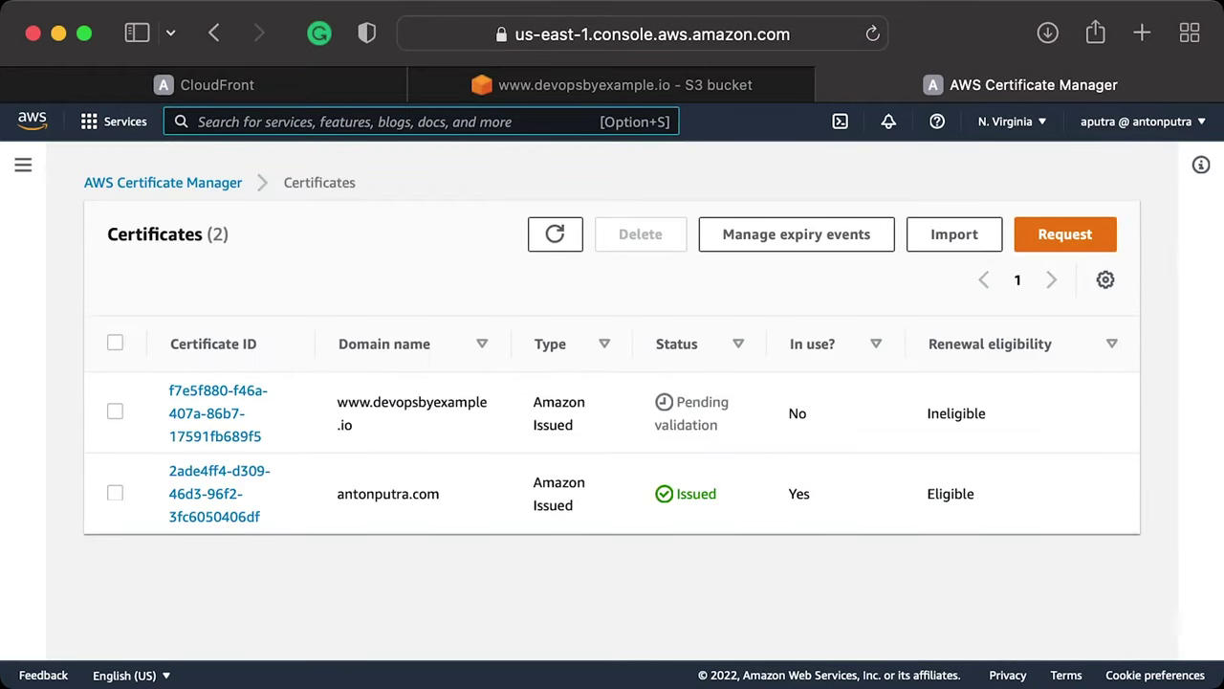
pyautogui.click(218, 413)
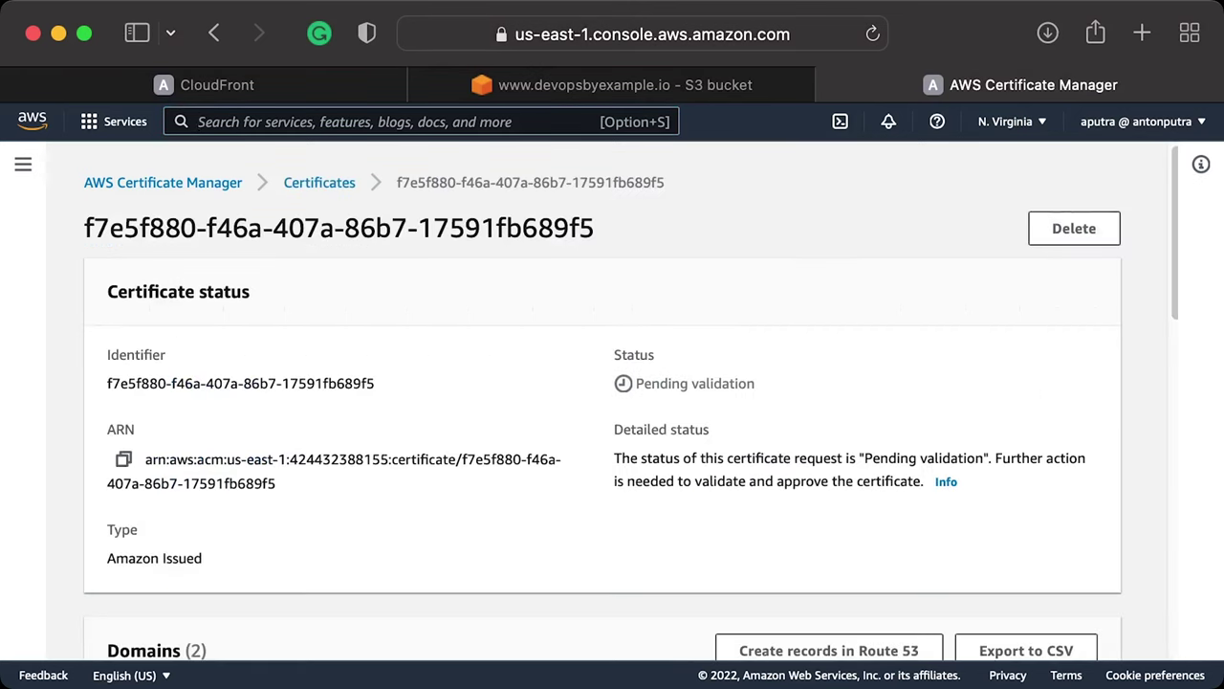
pyautogui.scroll(-8, 218, 413)
pyautogui.scroll(-5, 603, 402)
pyautogui.hscroll(2, 602, 402)
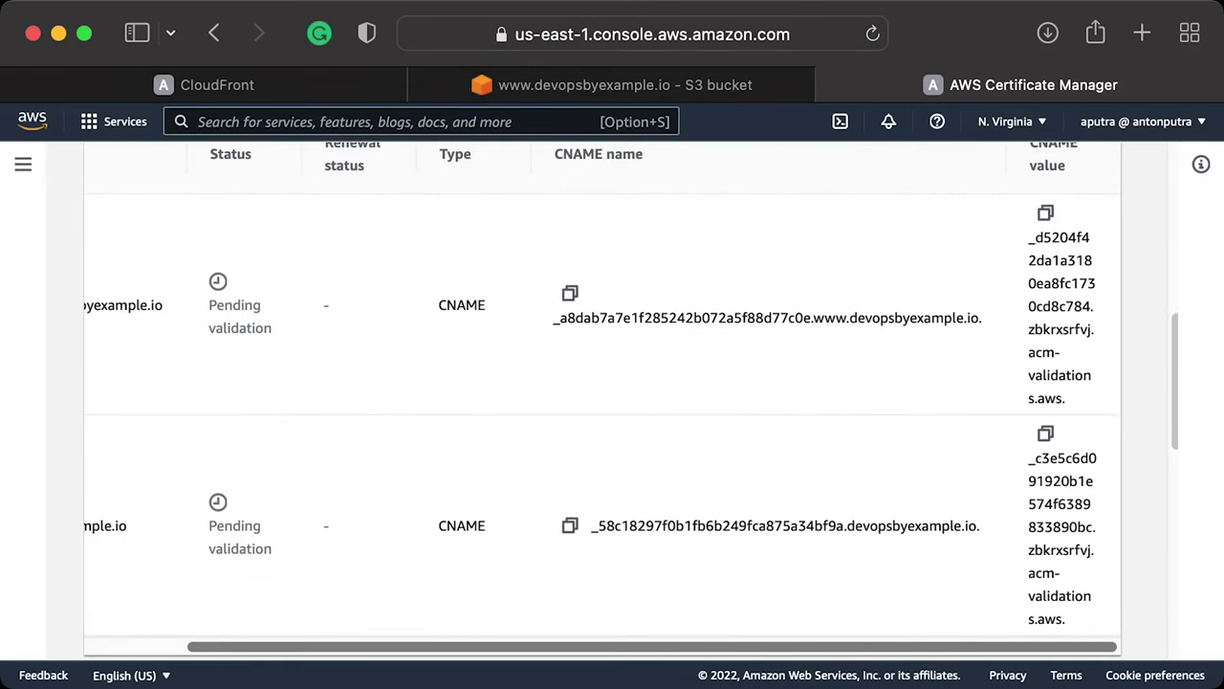
pyautogui.hscroll(-2, 602, 402)
pyautogui.doubleClick(939, 323)
pyautogui.moveTo(924, 323); pyautogui.dragTo(662, 322)
pyautogui.press('super+c')
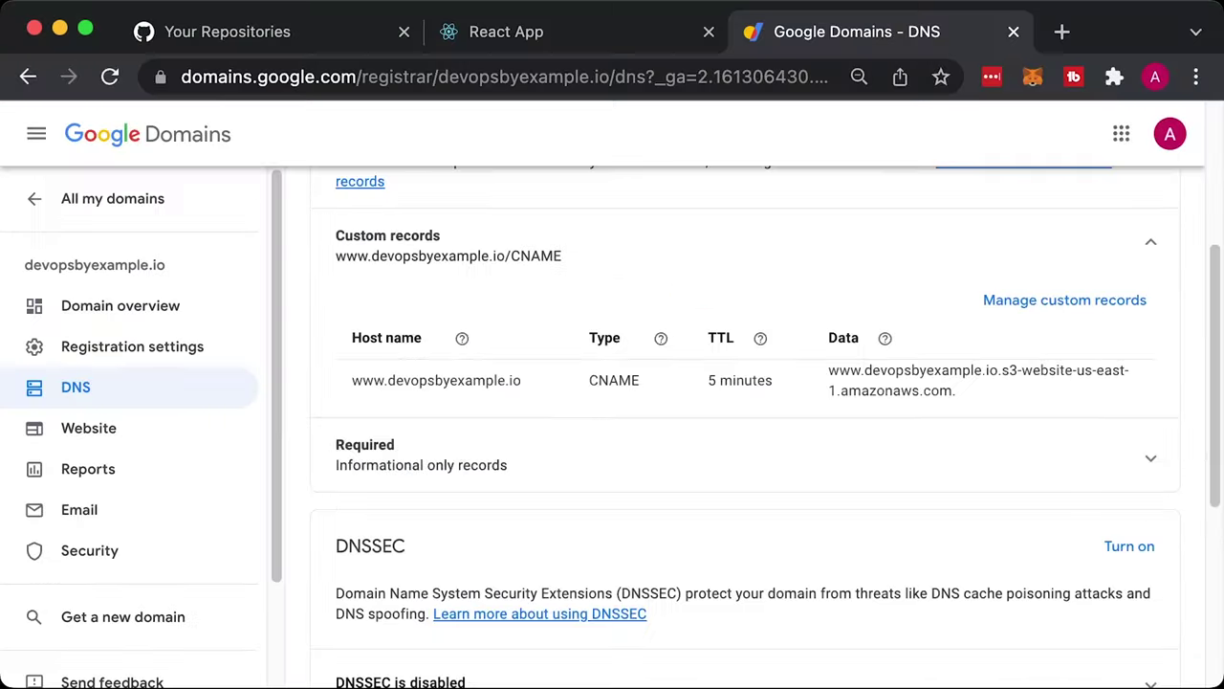
# - In Google Domains, add a custom record with host name _a8dab7a7e1f285242b072a5f88d77c0e.www, type CNAME and TTL 300
pyautogui.click(1038, 298)
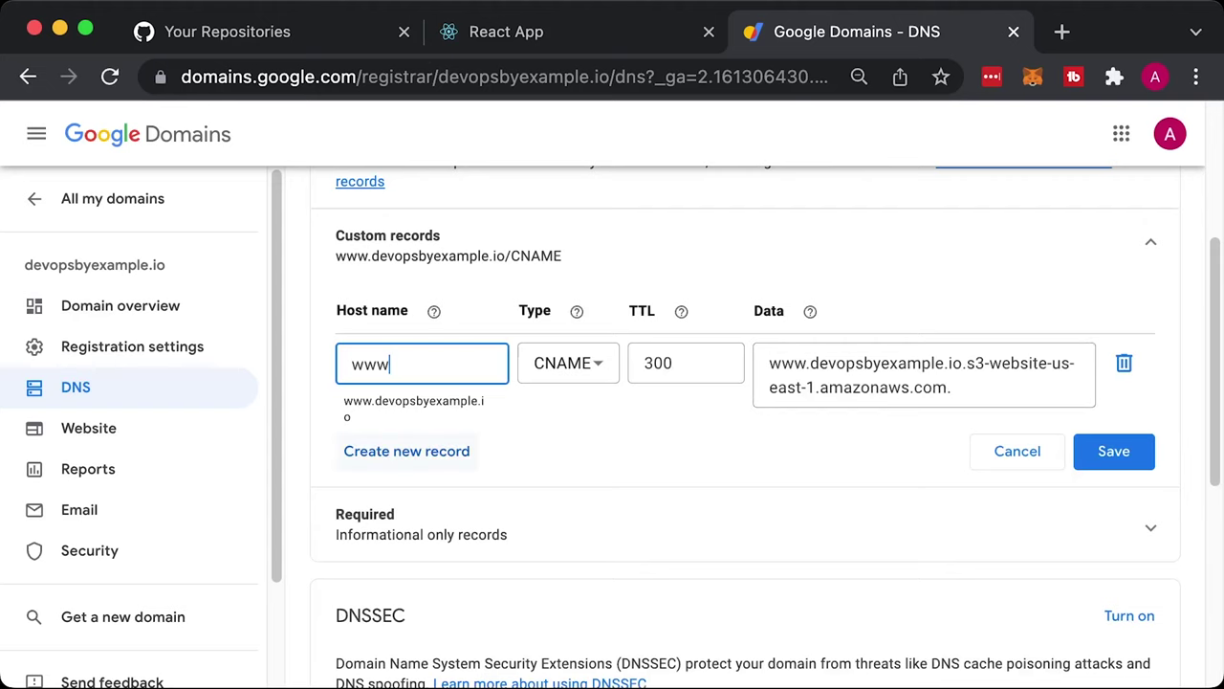
pyautogui.click(407, 451)
pyautogui.press('super+v')
pyautogui.press('Tab')
pyautogui.press('space')
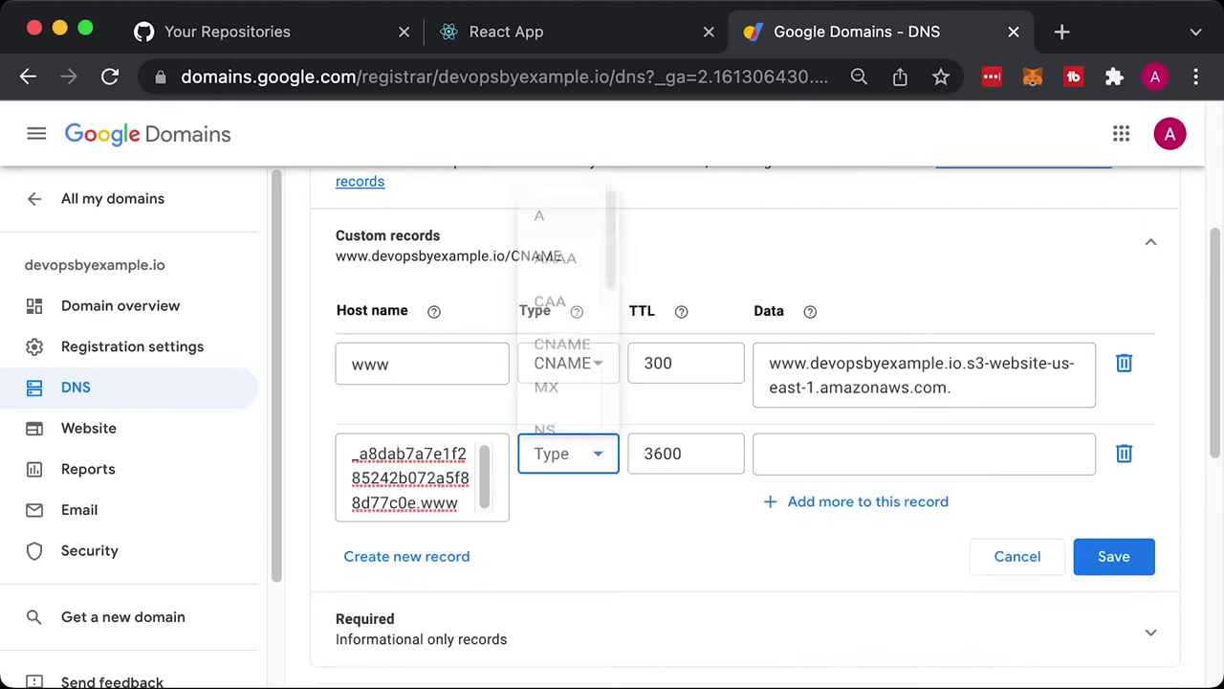
pyautogui.press('c')
pyautogui.press('Return')
pyautogui.press('Tab')
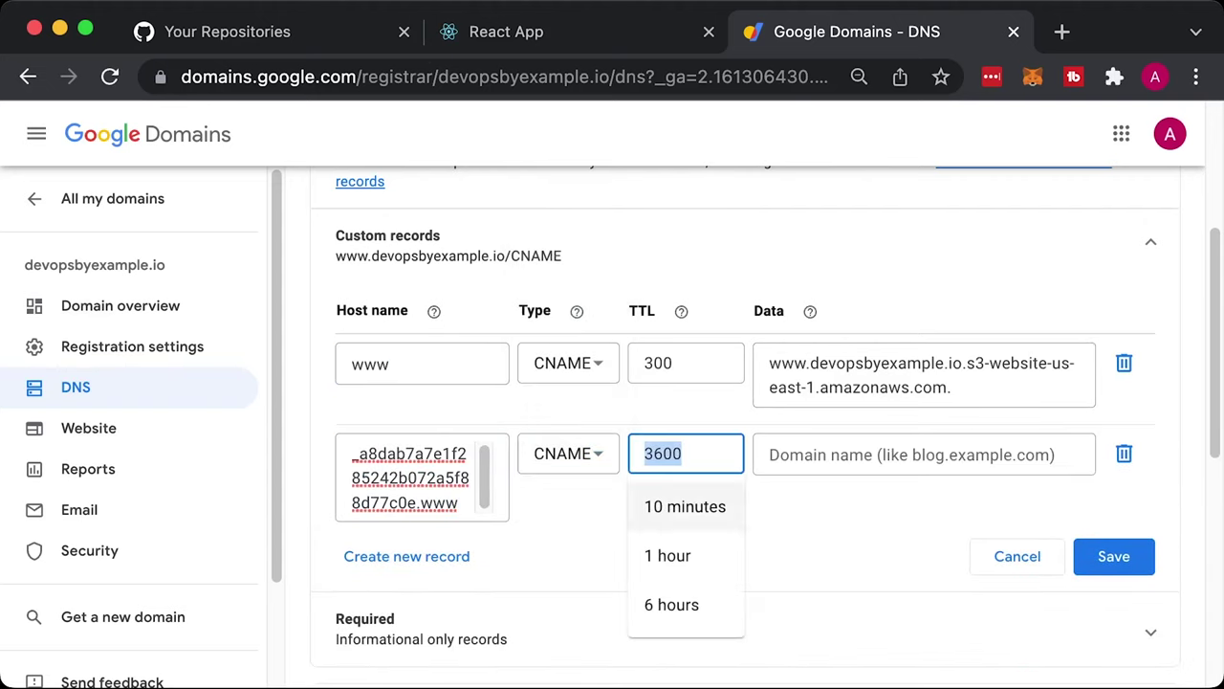
pyautogui.write('300')
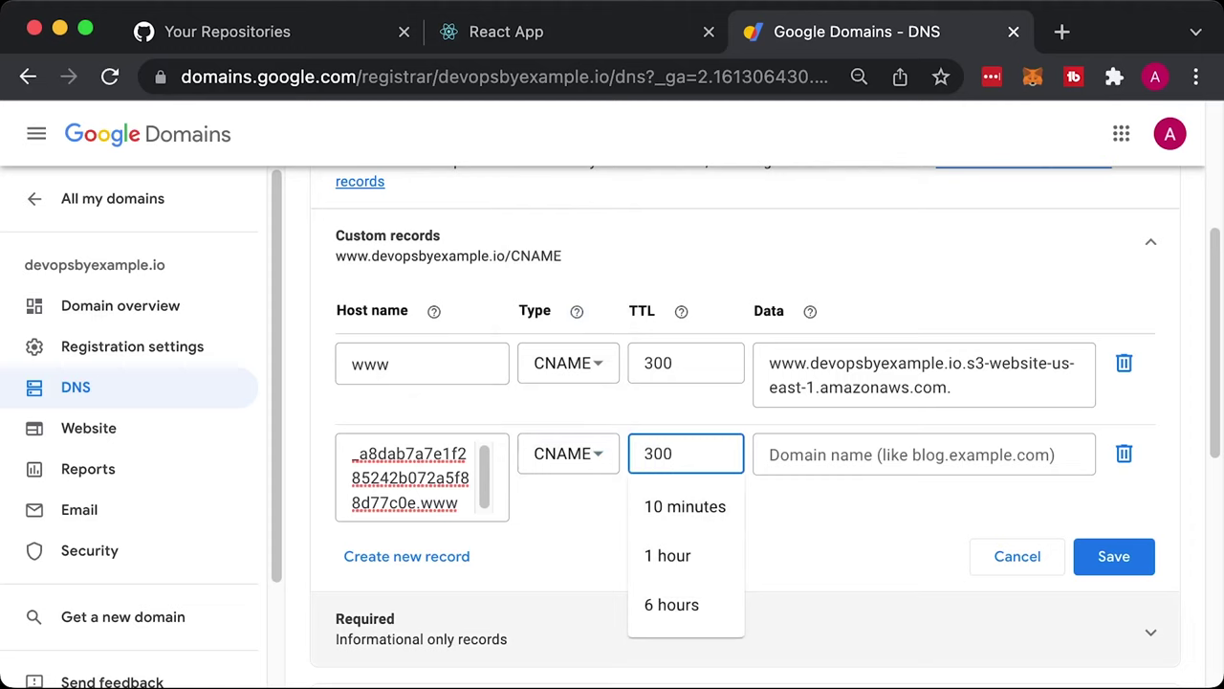
pyautogui.press('Escape')
# - Copy the www domain's CNAME value from Certificate Manager and set the new record's data to _d5204f42da1a3180ea8fc1730cd8c784.zbkrxsrfvj.acm-validations.aws. in Google Domains
pyautogui.press('super+Tab')
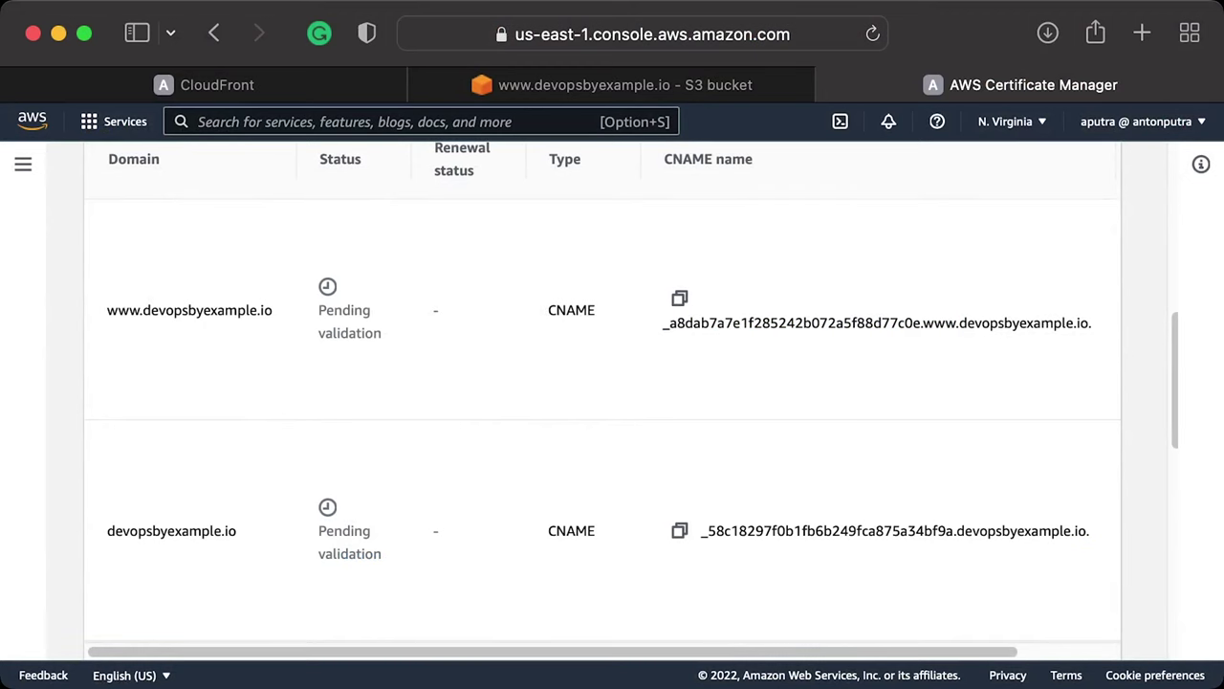
pyautogui.hscroll(3, 613, 402)
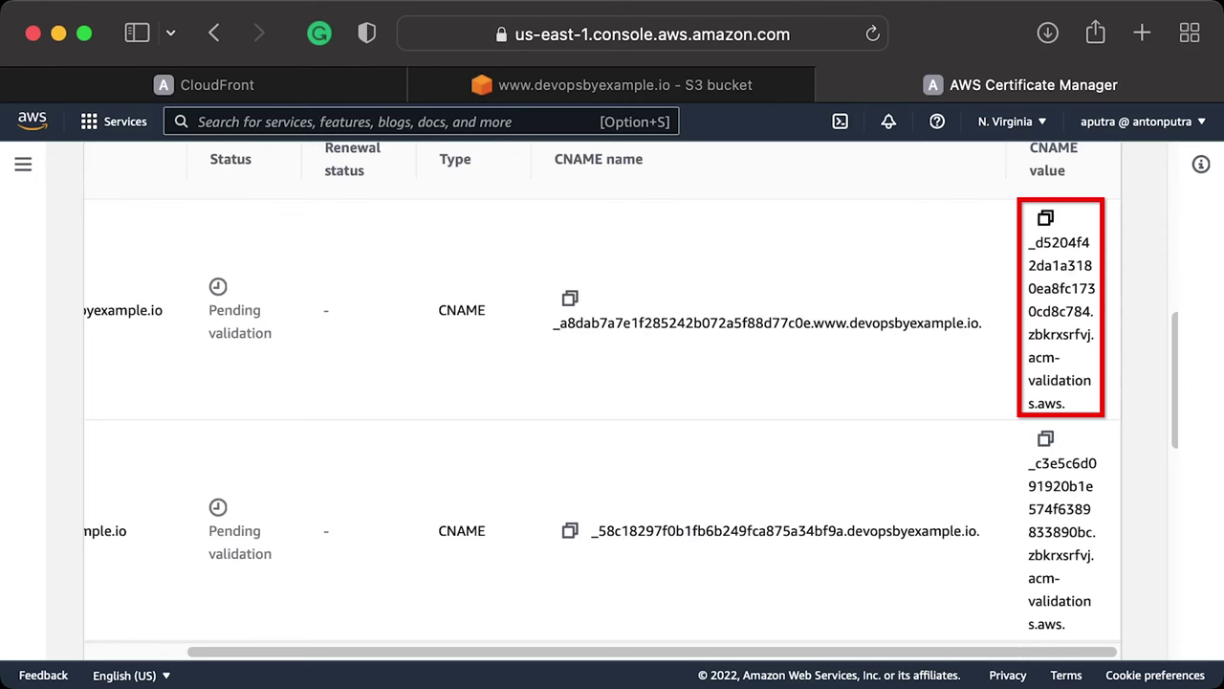
pyautogui.click(1045, 218)
pyautogui.press('super+Tab')
pyautogui.click(924, 454)
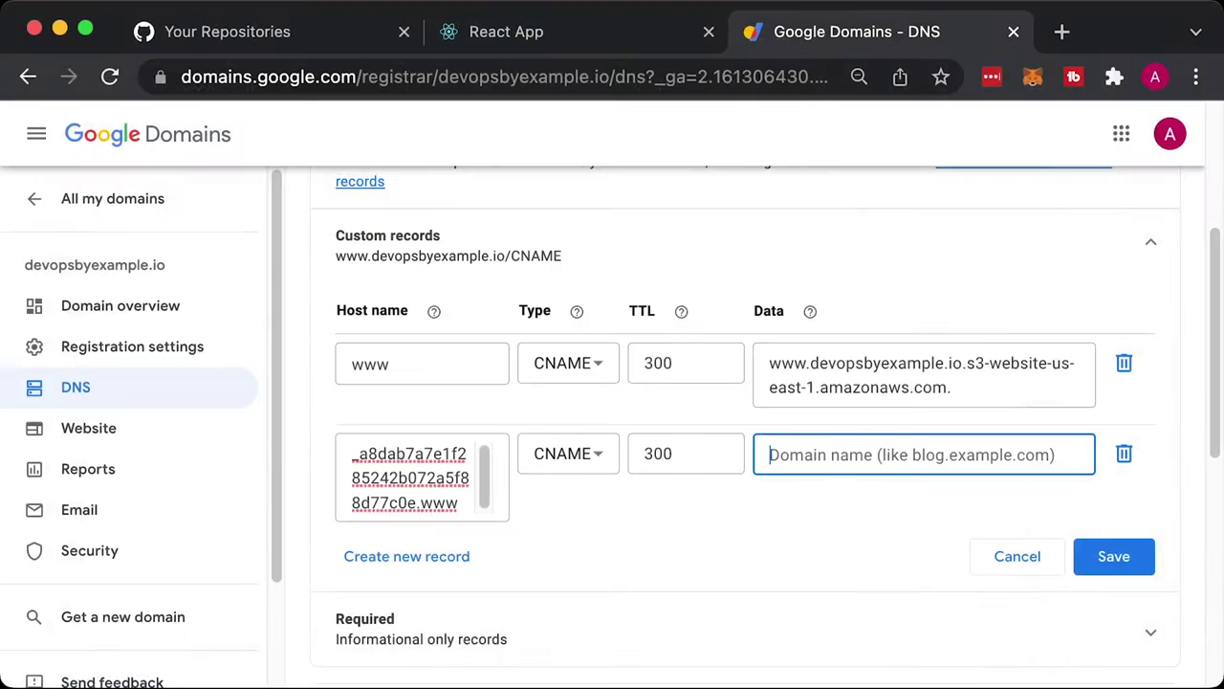
pyautogui.press('super+v')
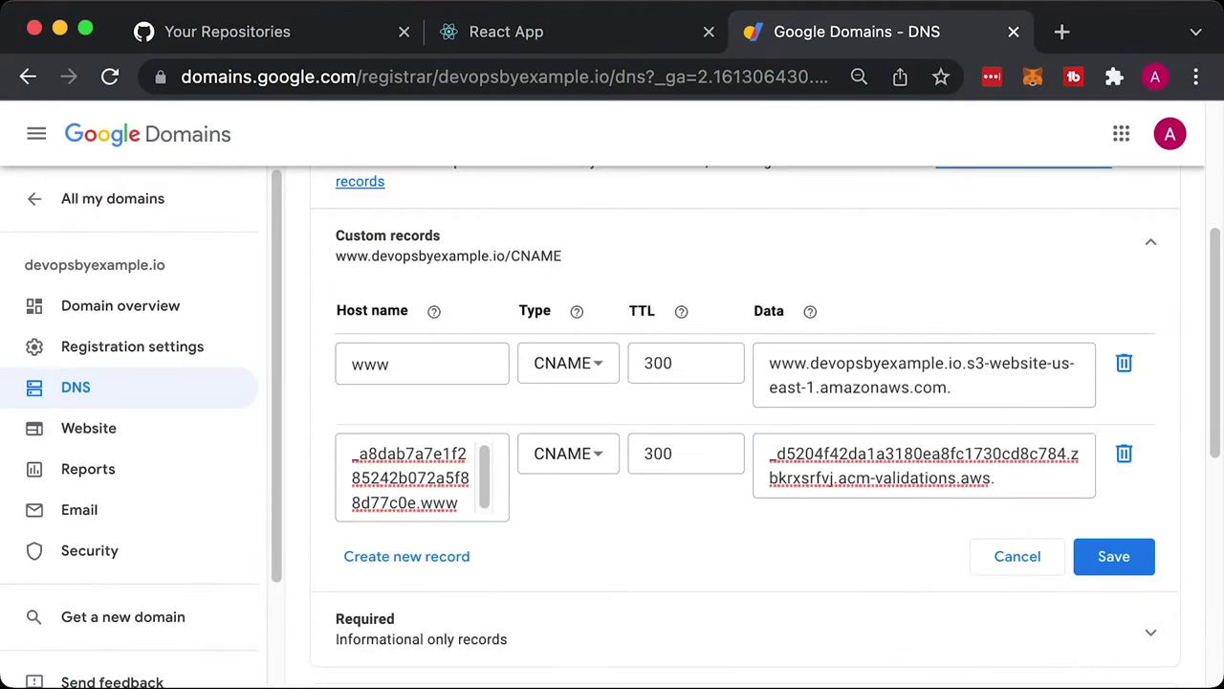
# - Add another custom record using the devopsbyexample.io CNAME name from Certificate Manager: host name _58c18297f0b1fb6b249fca875a34bf9a, type CNAME and TTL 300
pyautogui.click(407, 556)
pyautogui.press('super+Tab')
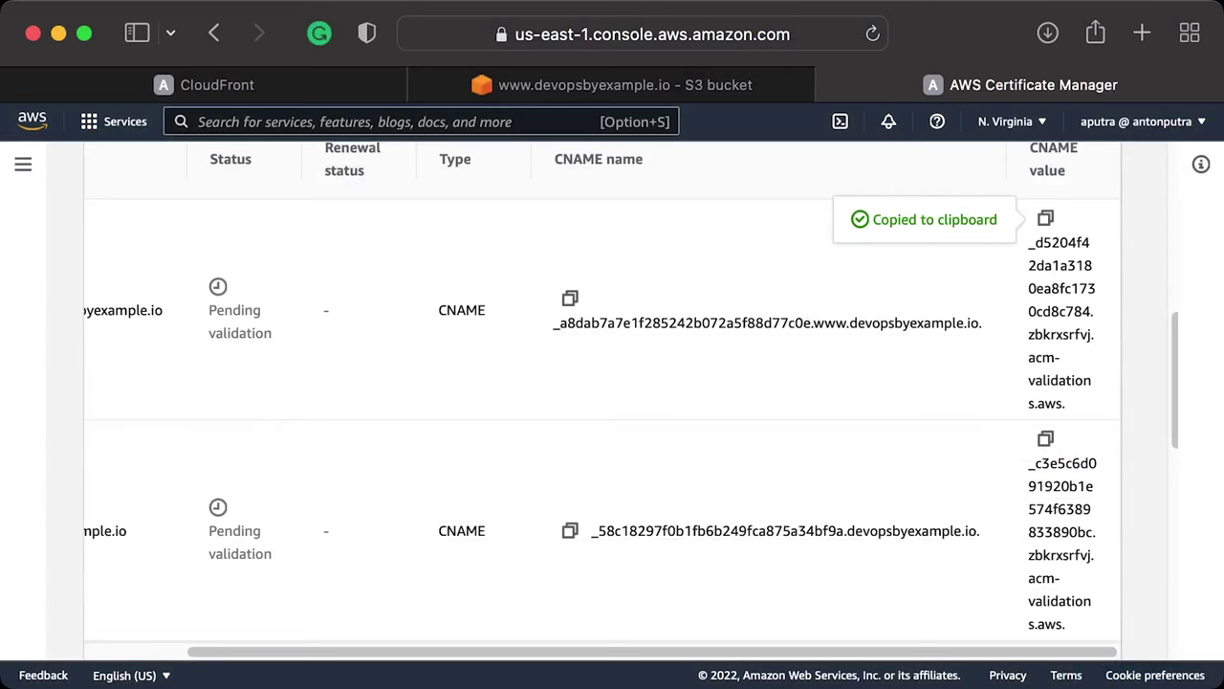
pyautogui.moveTo(846, 530); pyautogui.dragTo(591, 530)
pyautogui.press('super+Tab')
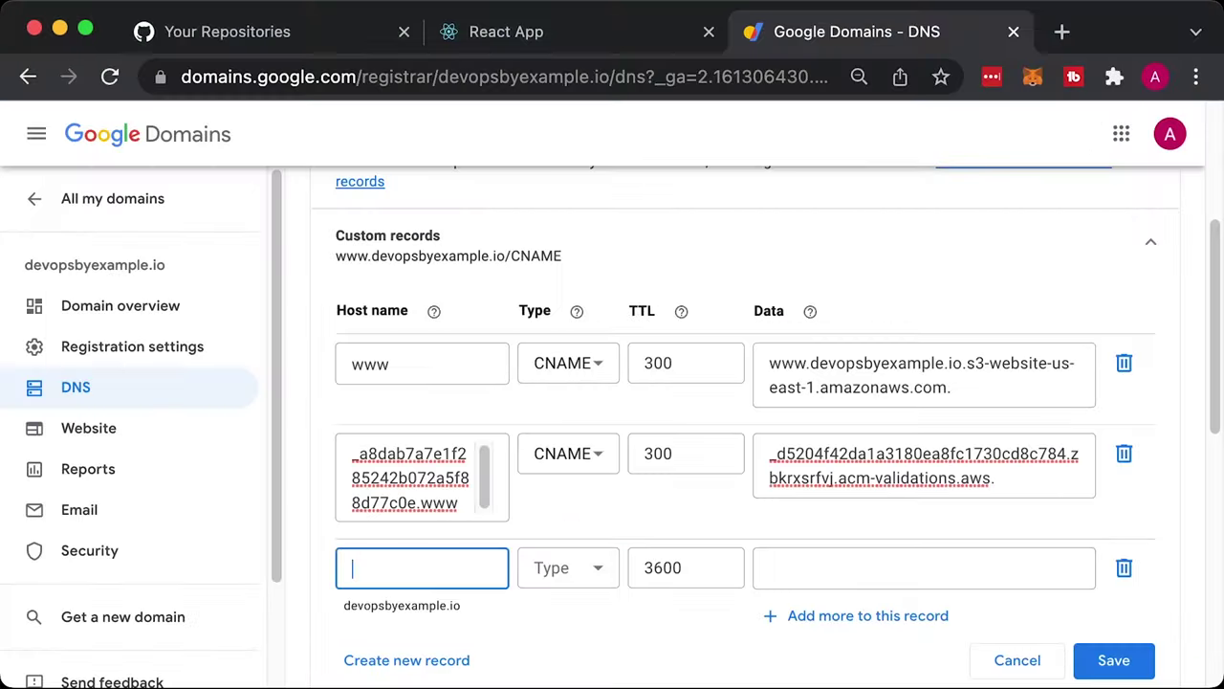
pyautogui.press('super+v')
pyautogui.press('Tab')
pyautogui.press('space')
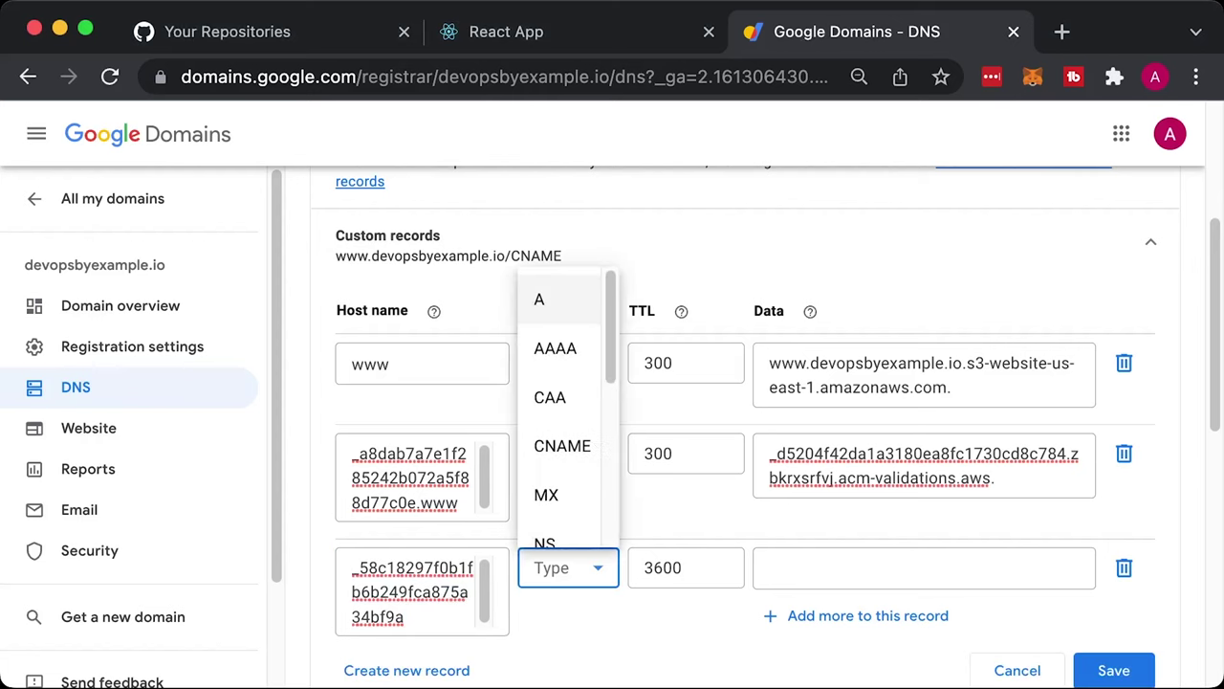
pyautogui.press('Return')
pyautogui.press('Tab')
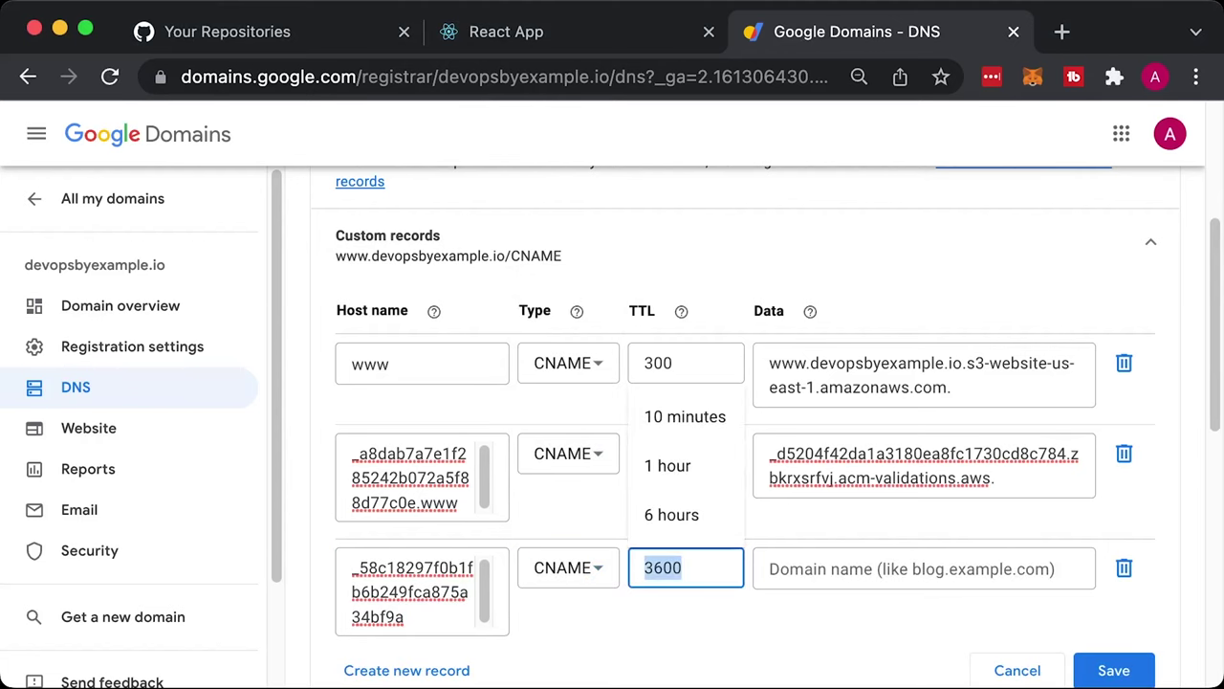
pyautogui.write('300')
pyautogui.press('Tab')
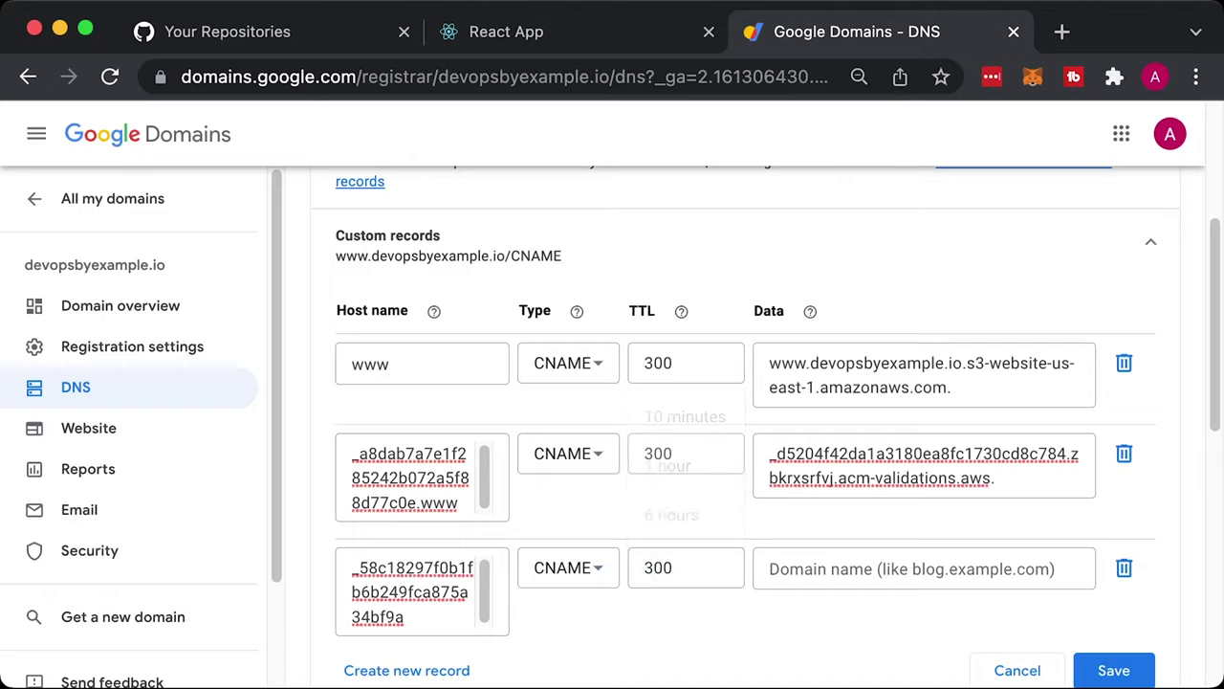
pyautogui.press('super+Tab')
pyautogui.click(1045, 438)
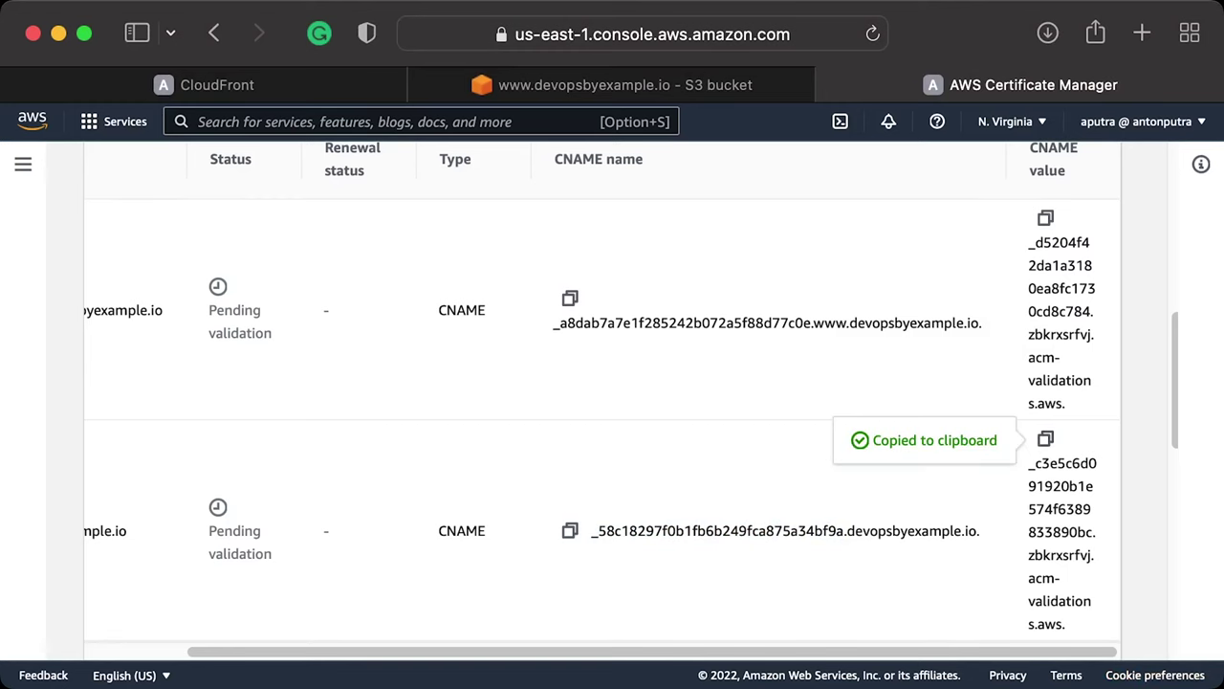
pyautogui.press('super+Tab')
pyautogui.press('super+v')
pyautogui.press('Return')
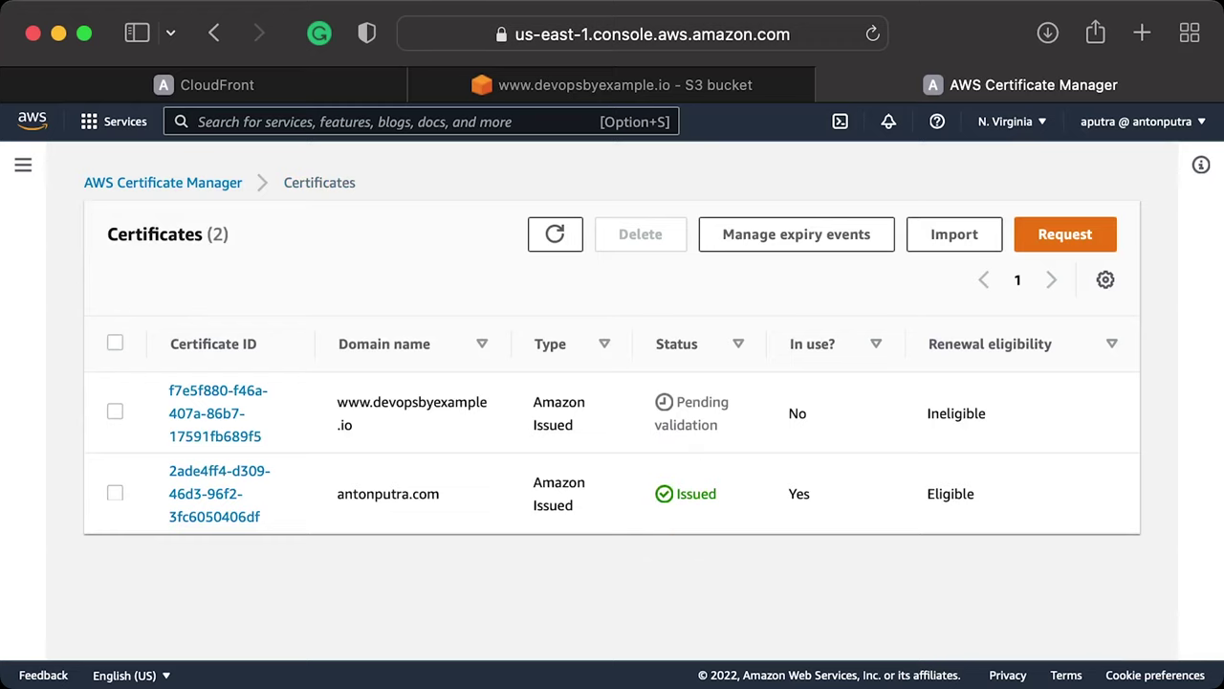
pyautogui.click(554, 234)
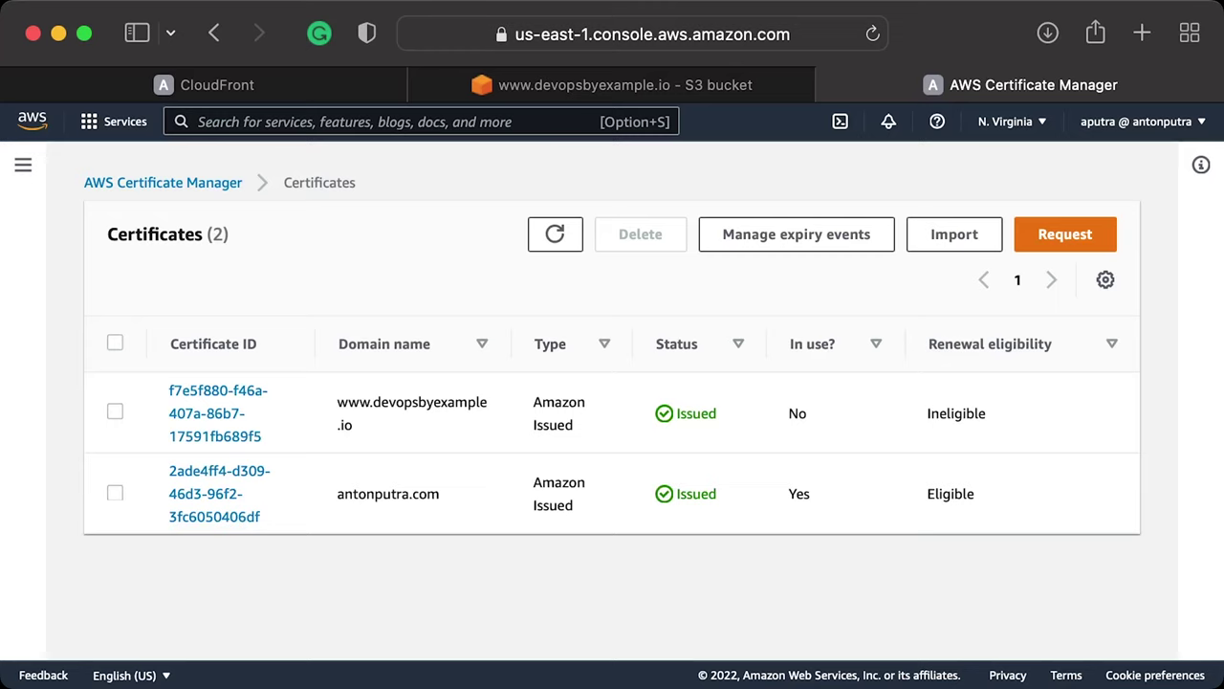
pyautogui.press('super+1')
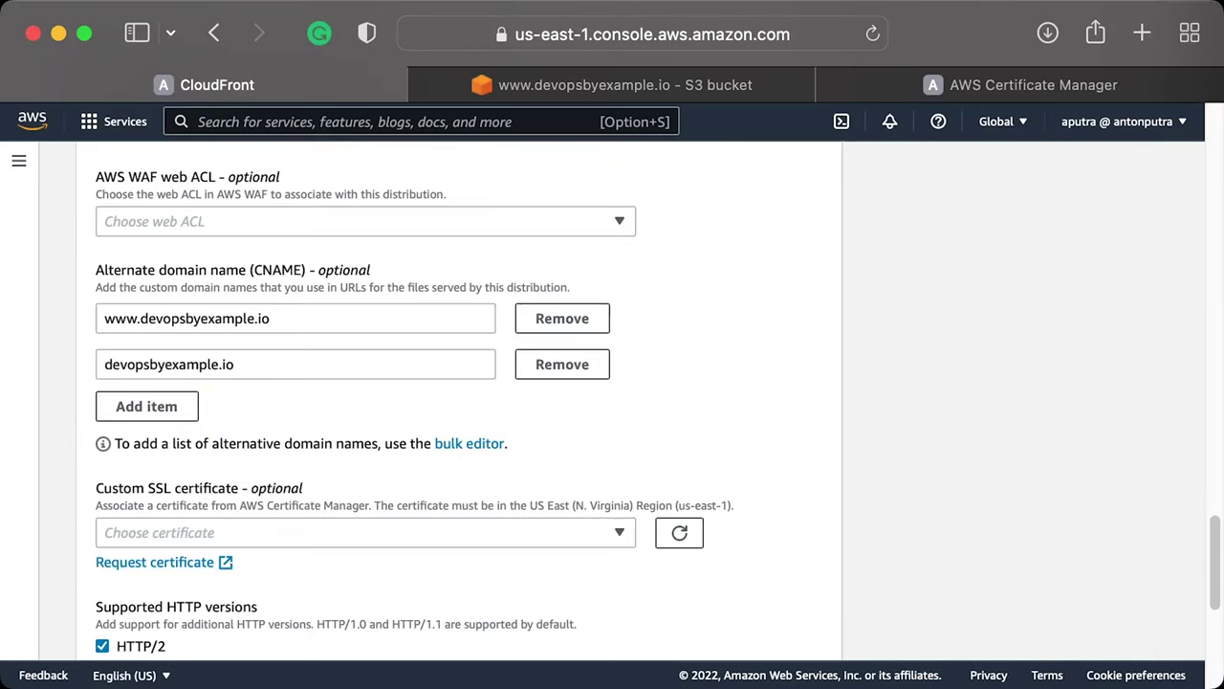
pyautogui.scroll(-1, 722, 531)
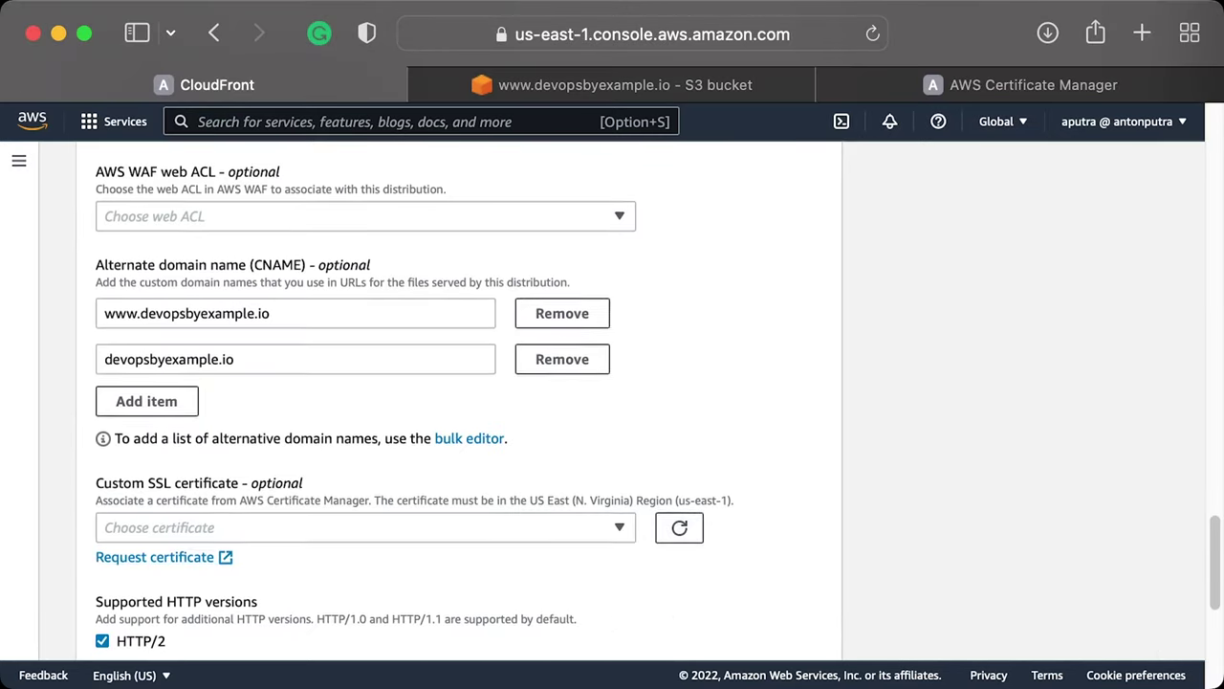
pyautogui.scroll(-2, 612, 402)
pyautogui.click(363, 450)
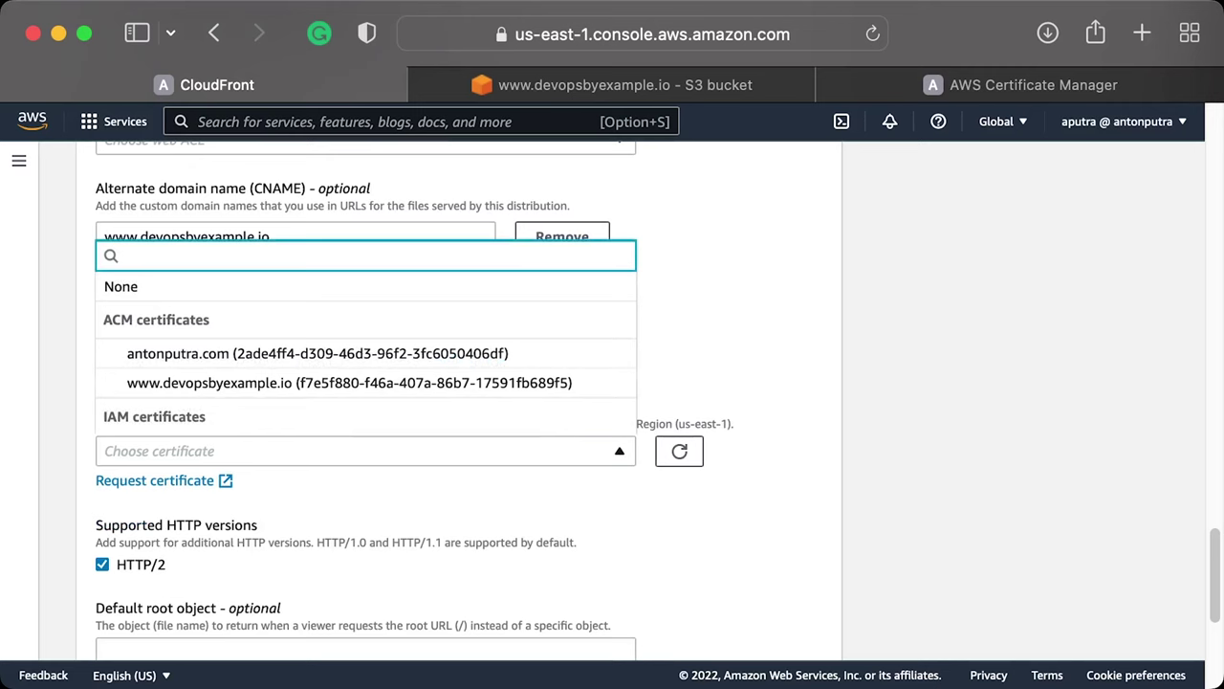
pyautogui.click(349, 383)
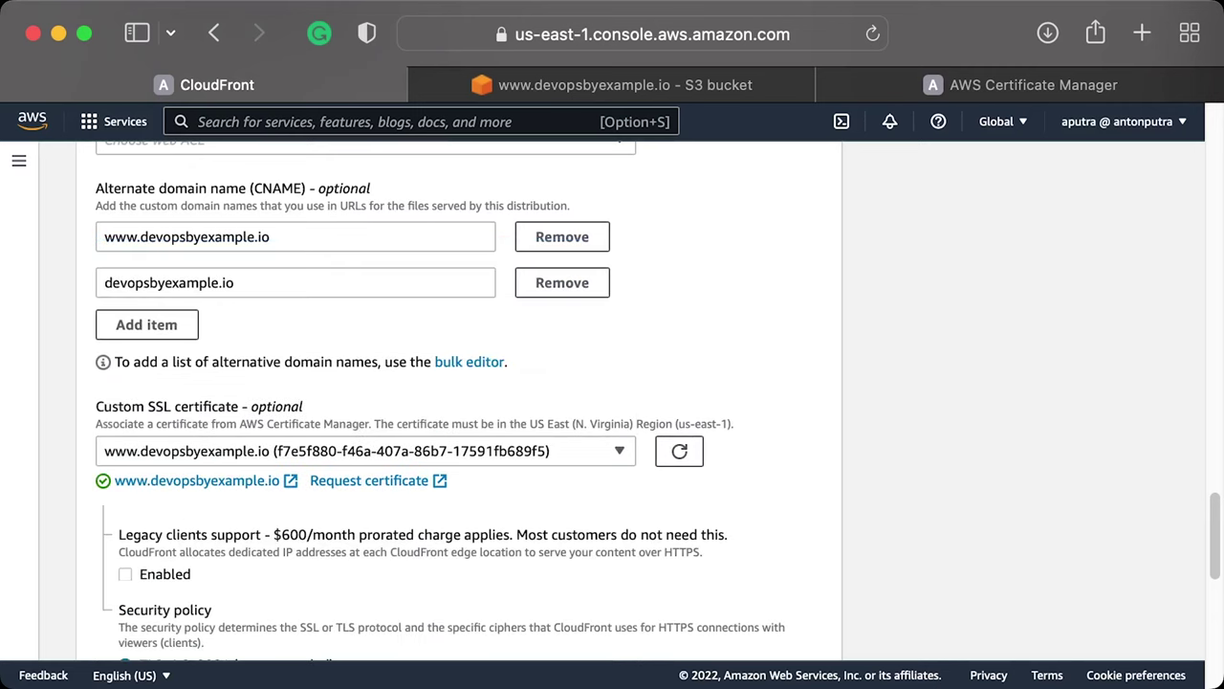
# - Set the default root object to index.html, create the CloudFront distribution, and reload its page to check the deployment status
pyautogui.scroll(-3, 612, 402)
pyautogui.scroll(-5, 612, 402)
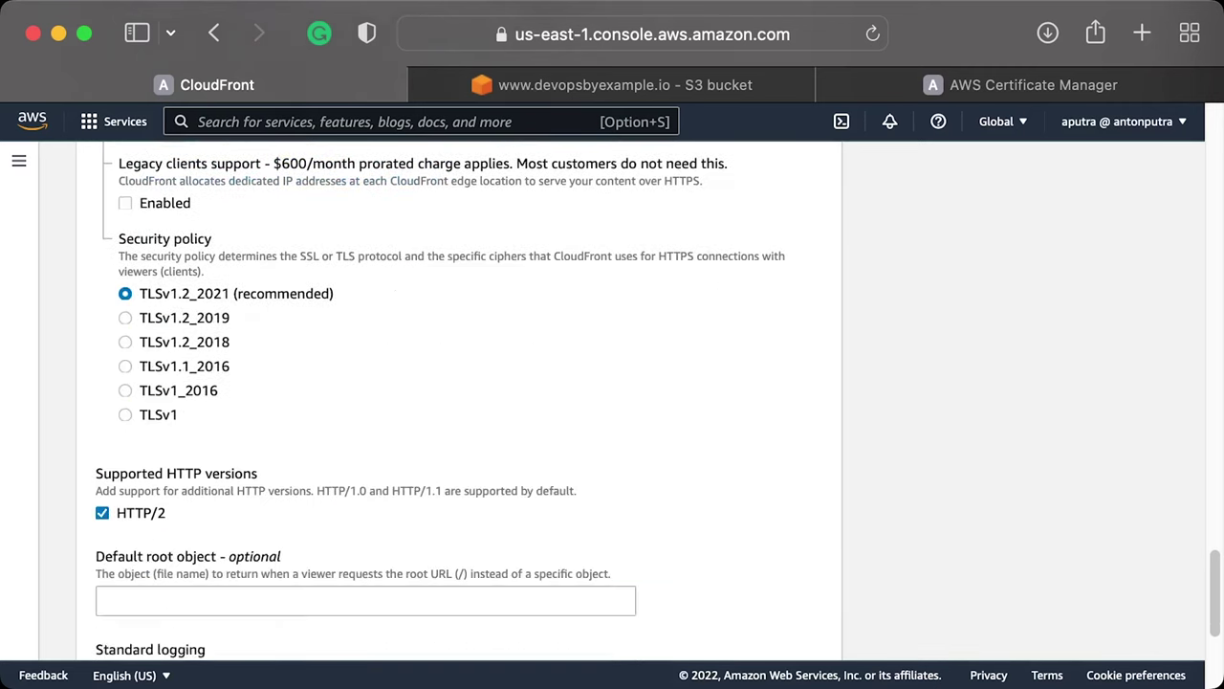
pyautogui.click(364, 429)
pyautogui.write('index.html')
pyautogui.press('Tab')
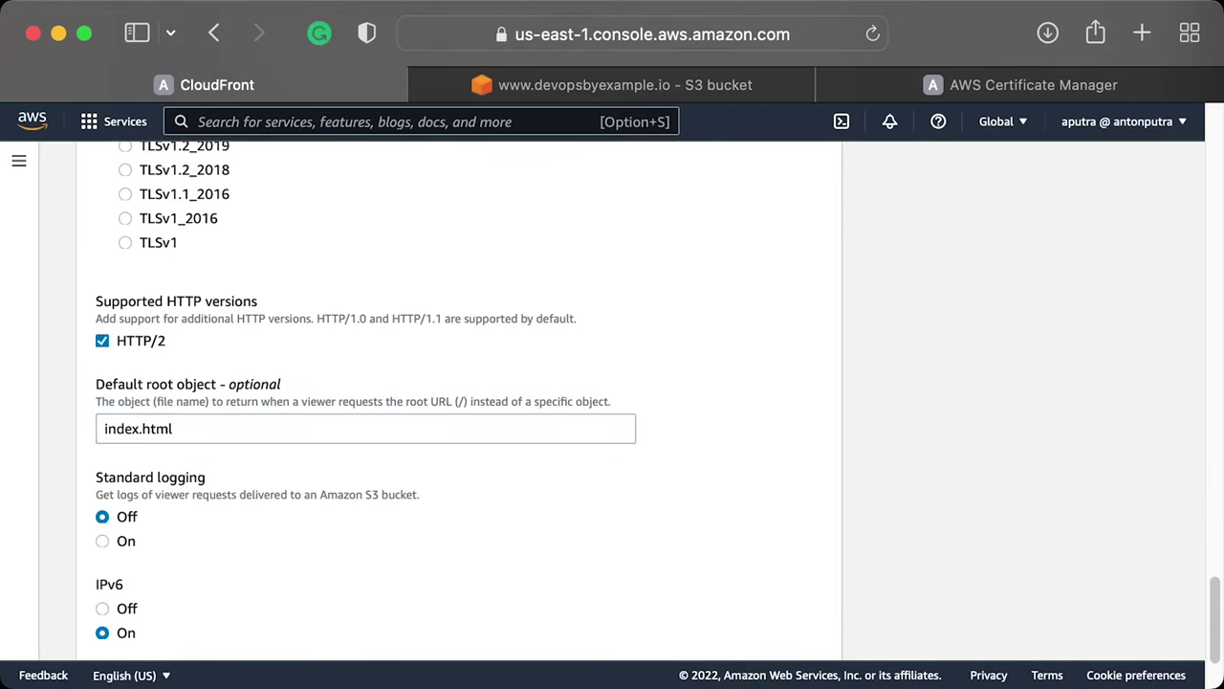
pyautogui.scroll(-3, 612, 401)
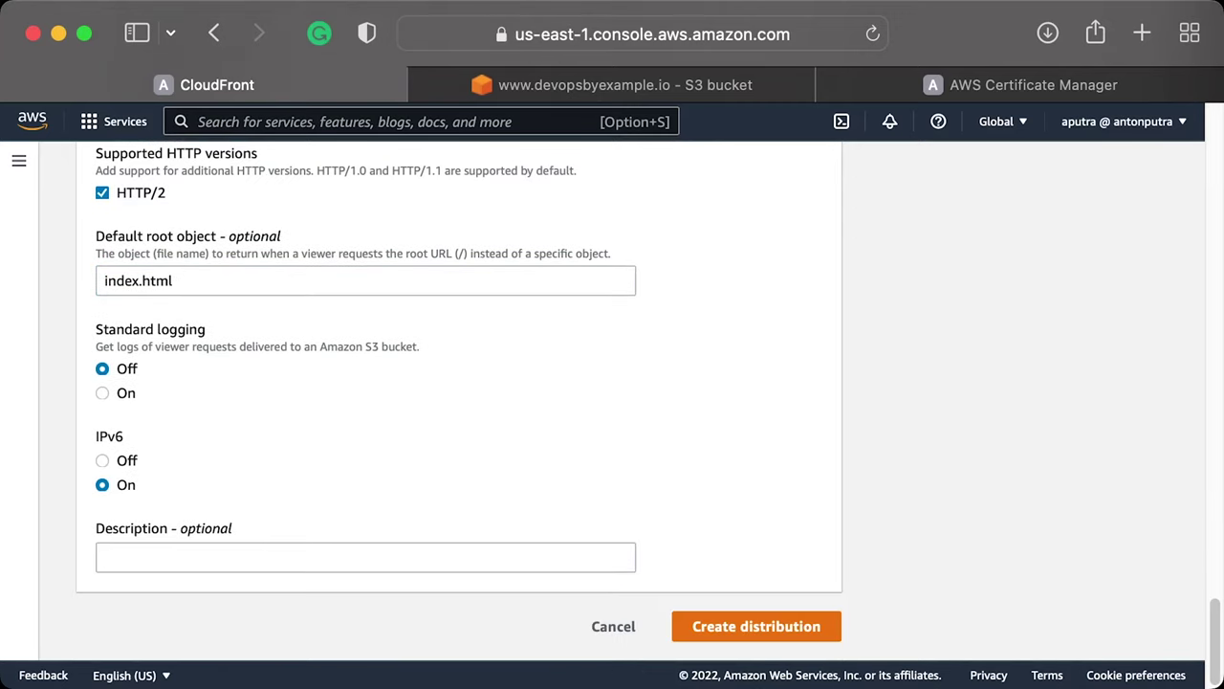
pyautogui.click(756, 626)
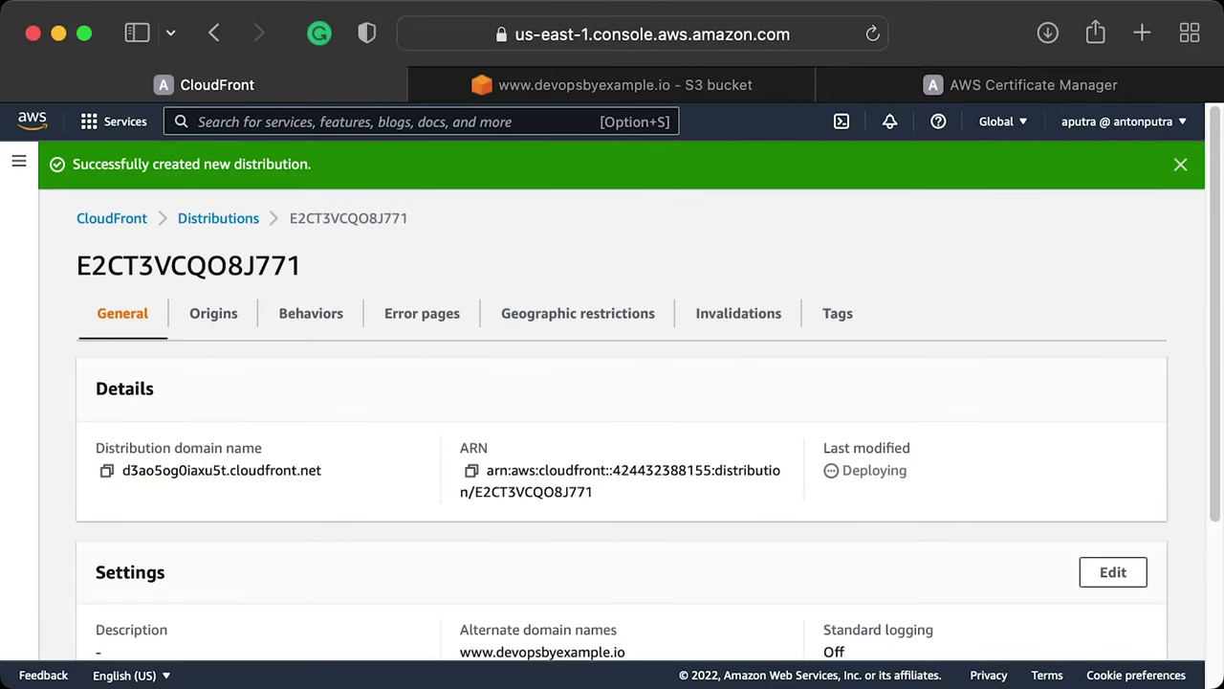
pyautogui.press('super+r')
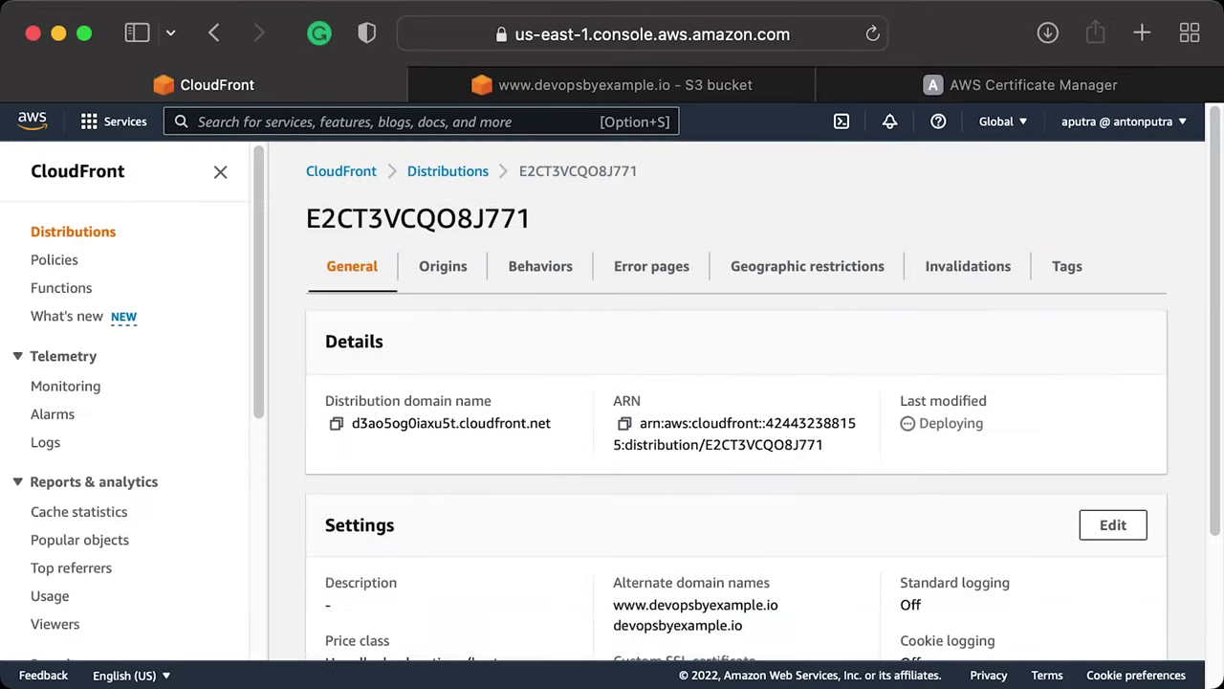
pyautogui.press('super+r')
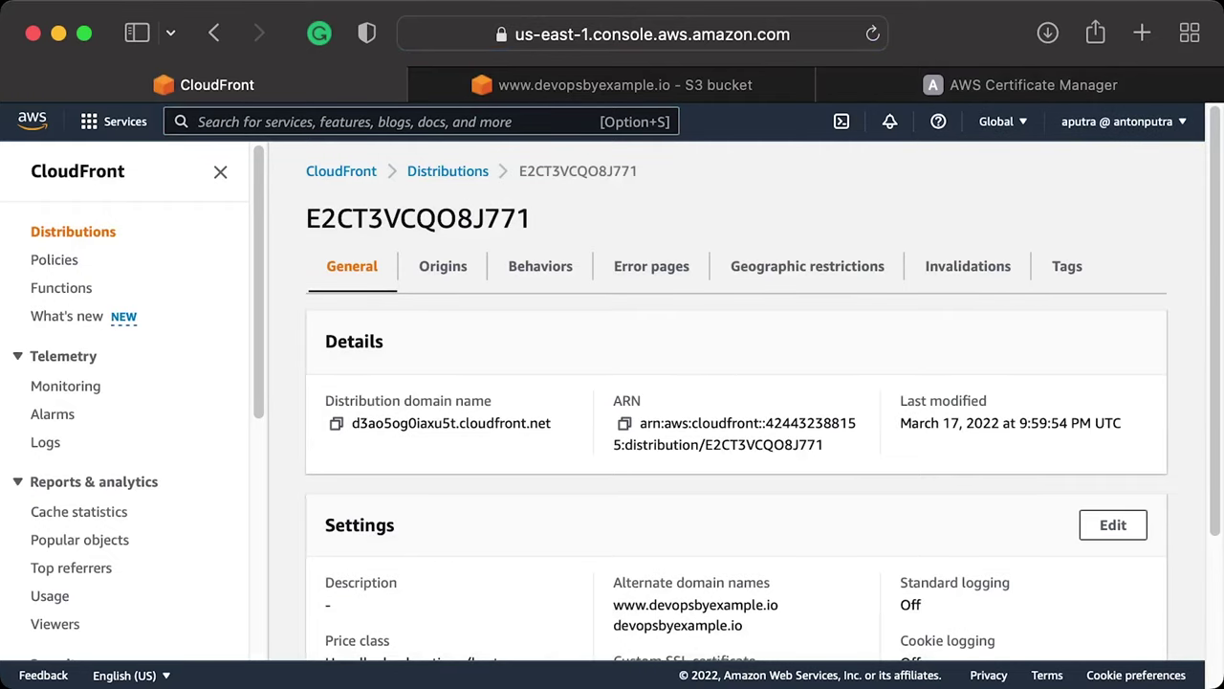
pyautogui.write('dig www.d')
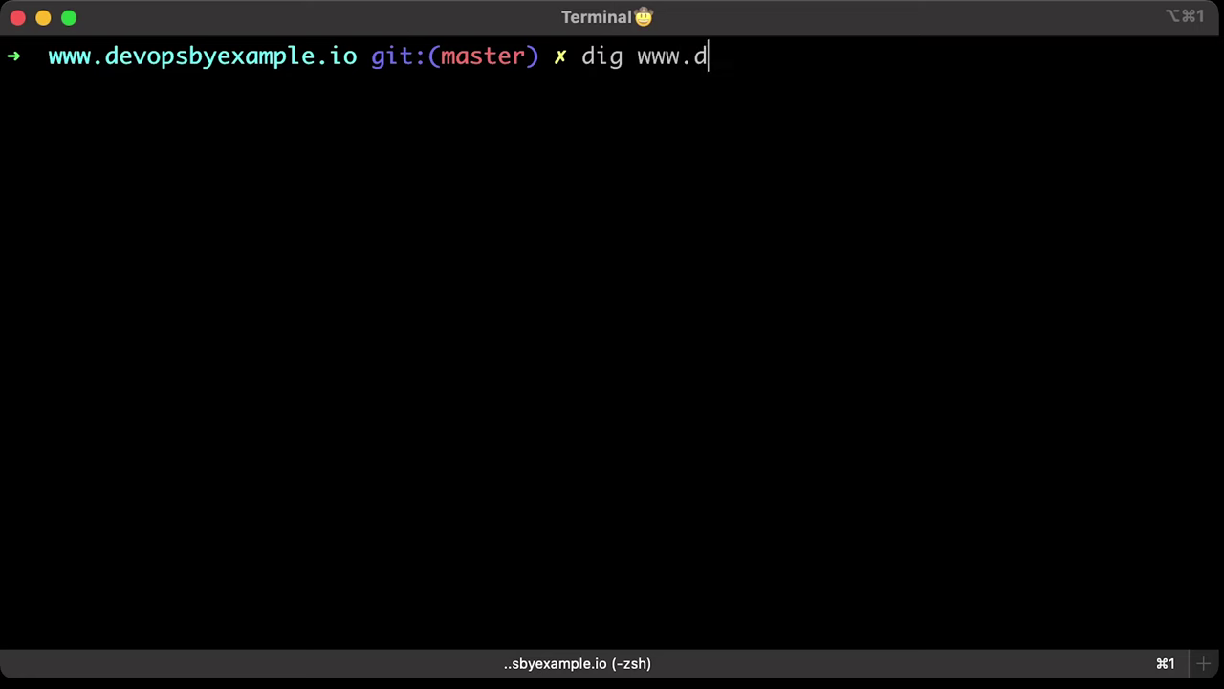
pyautogui.write('evopsbyexample.io')
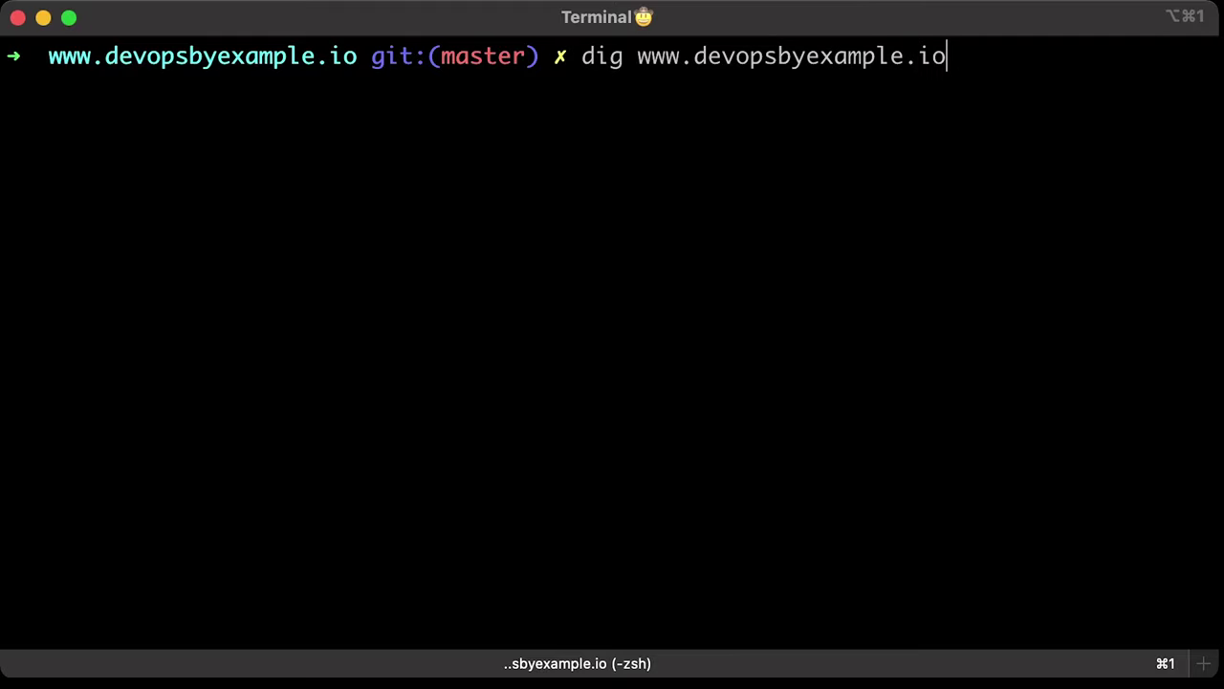
pyautogui.press('Return')
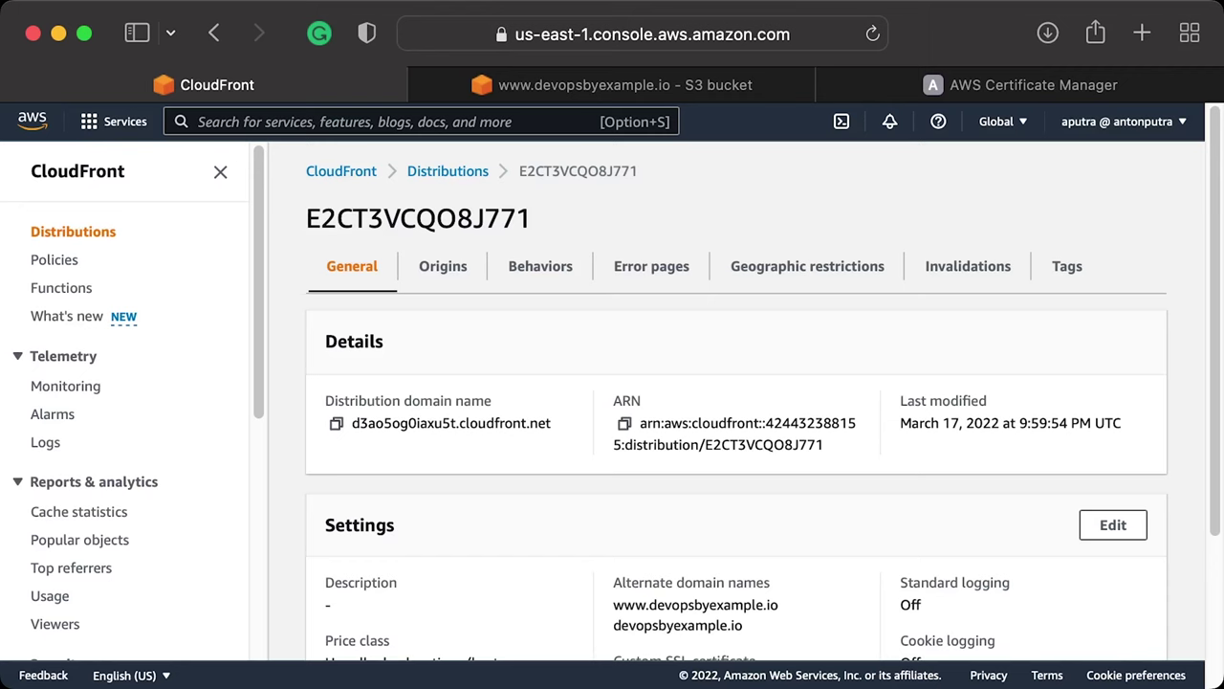
# - Copy the CloudFront distribution domain name and save it in Google Domains as the www record's data, d3ao5og0iaxu5t.cloudfront.net
pyautogui.moveTo(551, 423); pyautogui.dragTo(352, 423)
pyautogui.press('super+c')
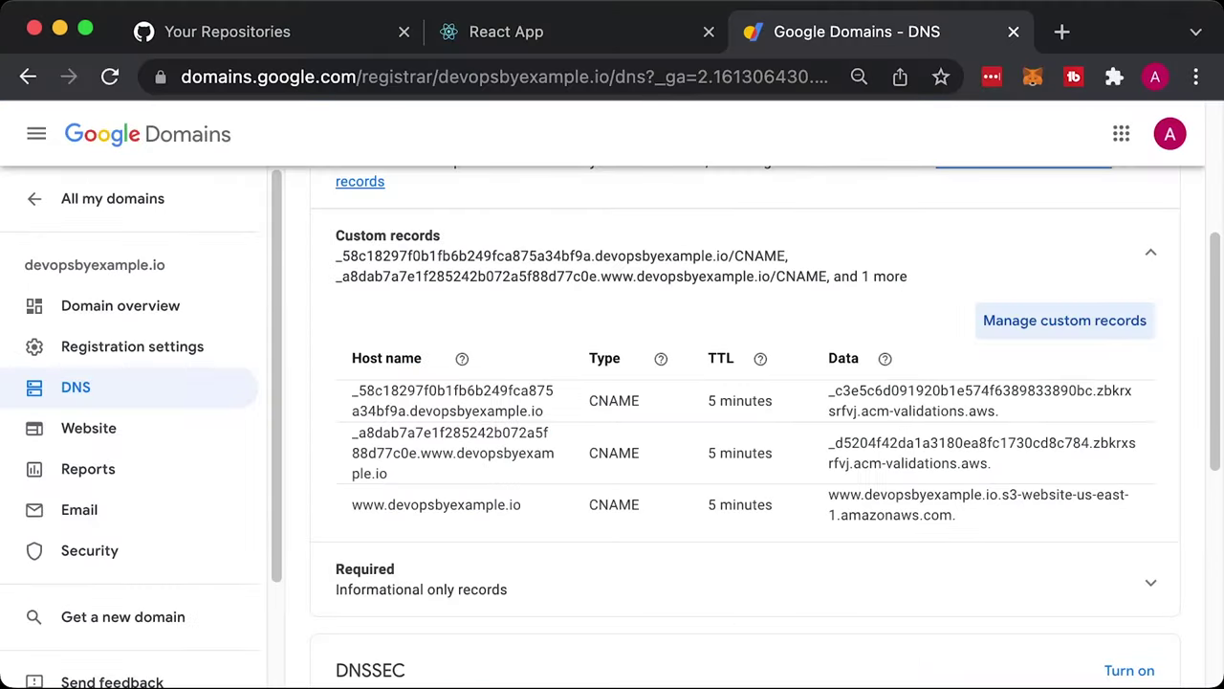
pyautogui.click(1064, 320)
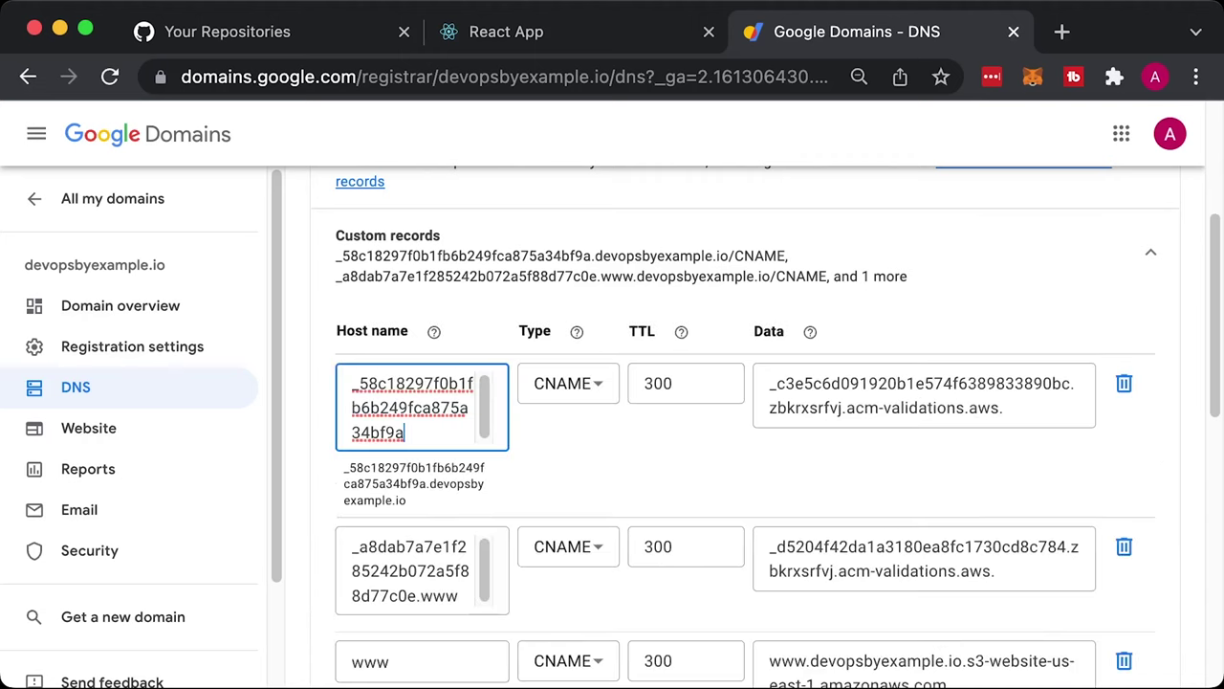
pyautogui.scroll(-1, 746, 430)
pyautogui.scroll(-4, 746, 431)
pyautogui.press('Tab')
pyautogui.press('Tab')
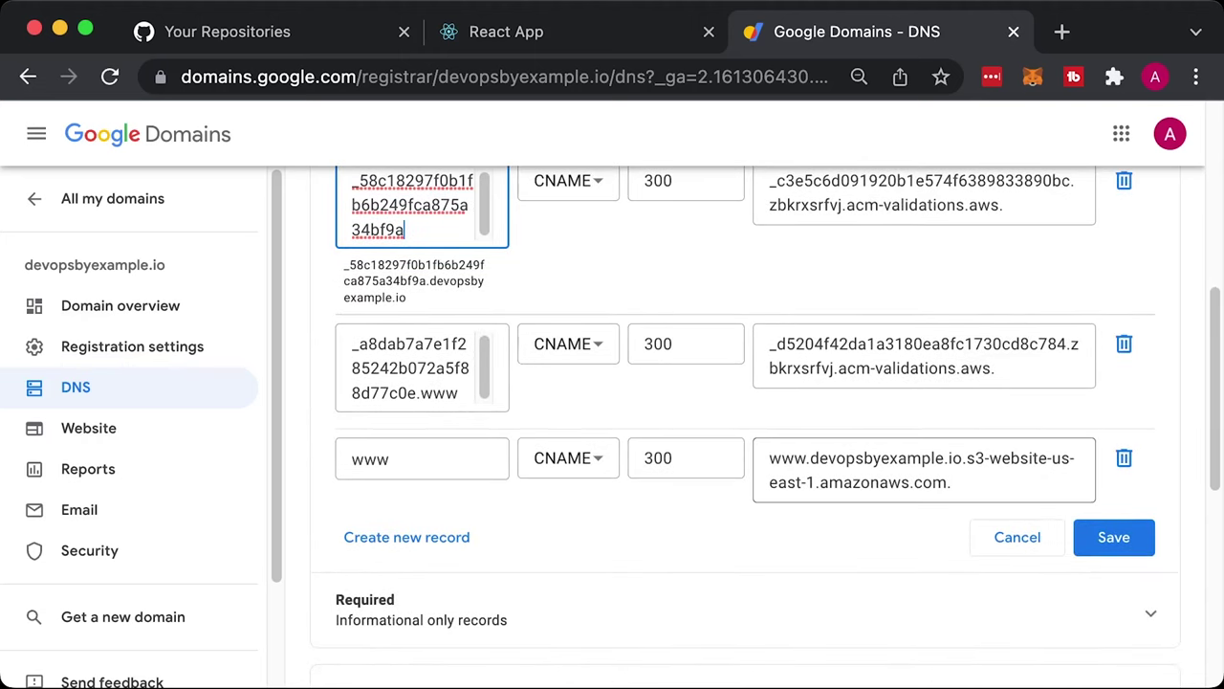
pyautogui.press('super+v')
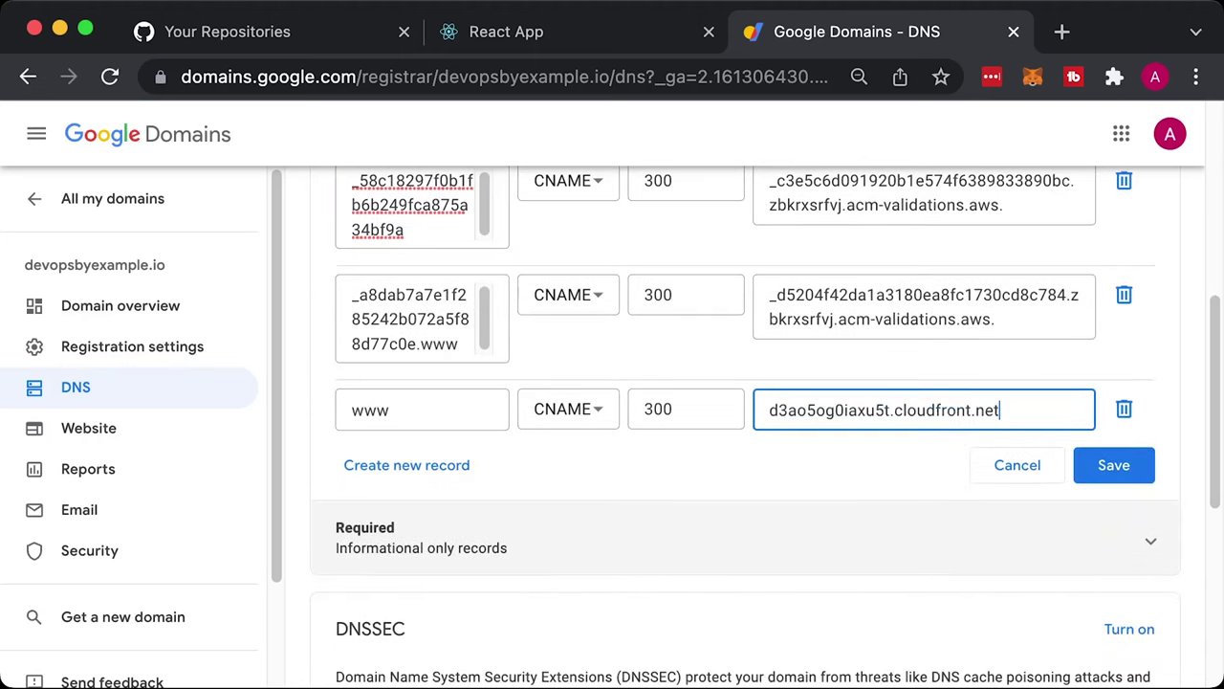
pyautogui.press('Return')
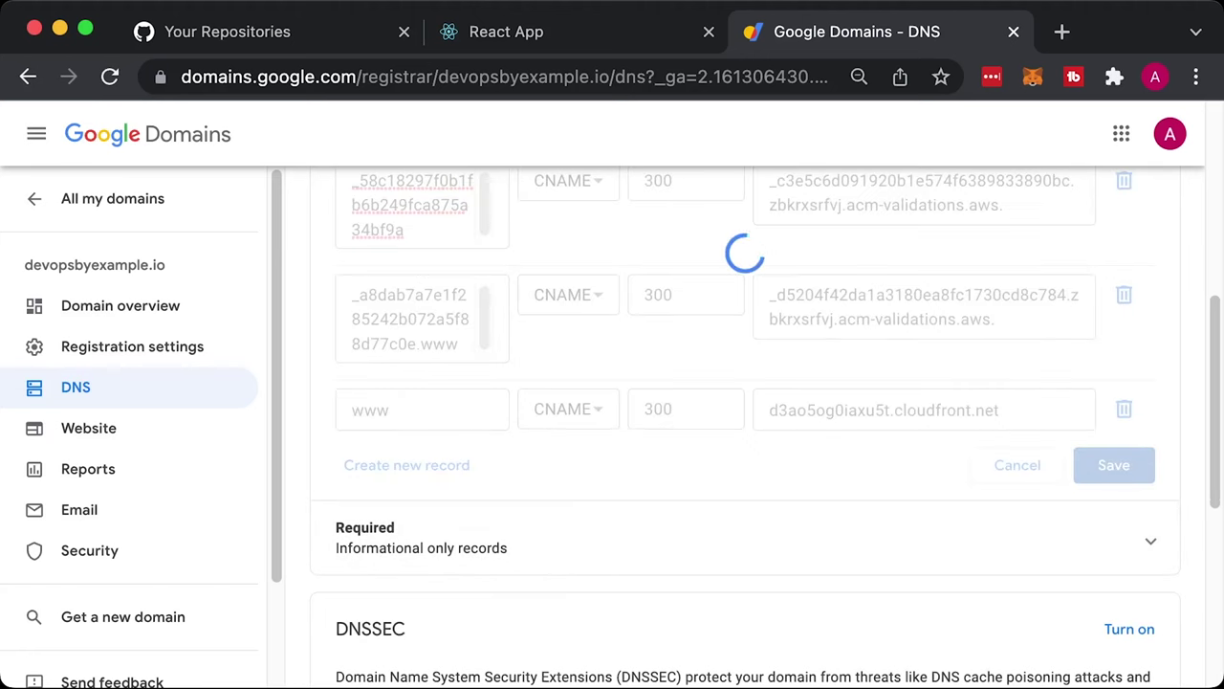
pyautogui.press('super+Tab')
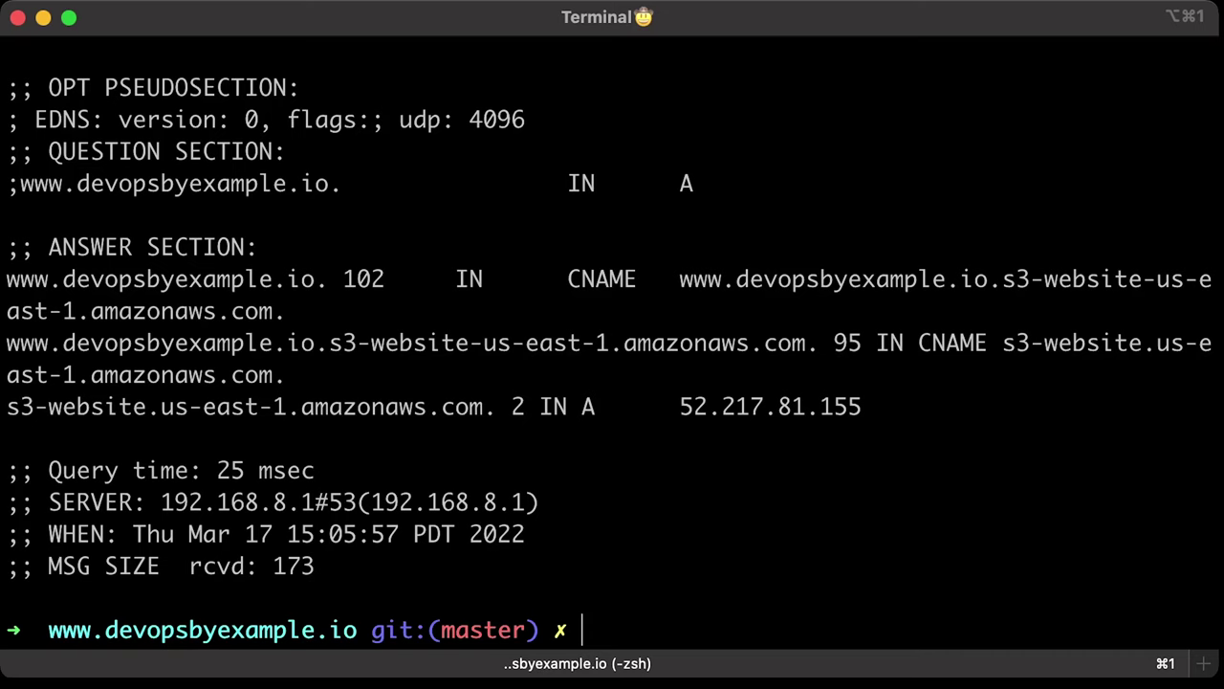
pyautogui.press('Up')
pyautogui.press('Return')
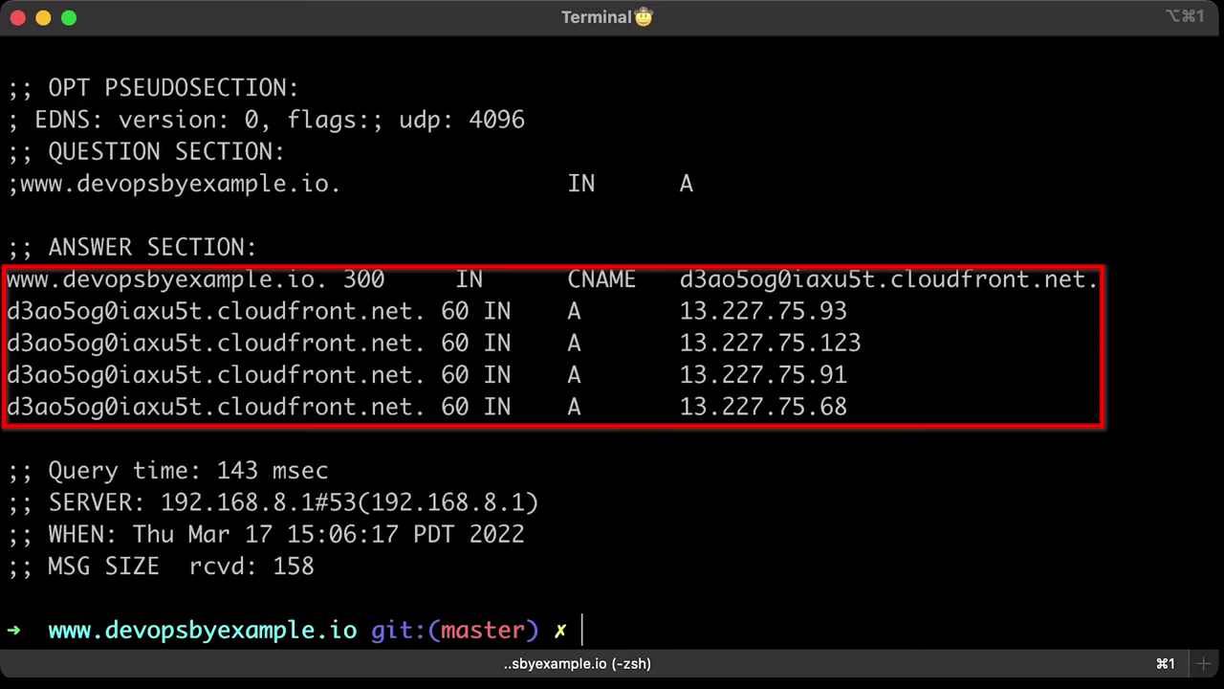
pyautogui.press('super+Tab')
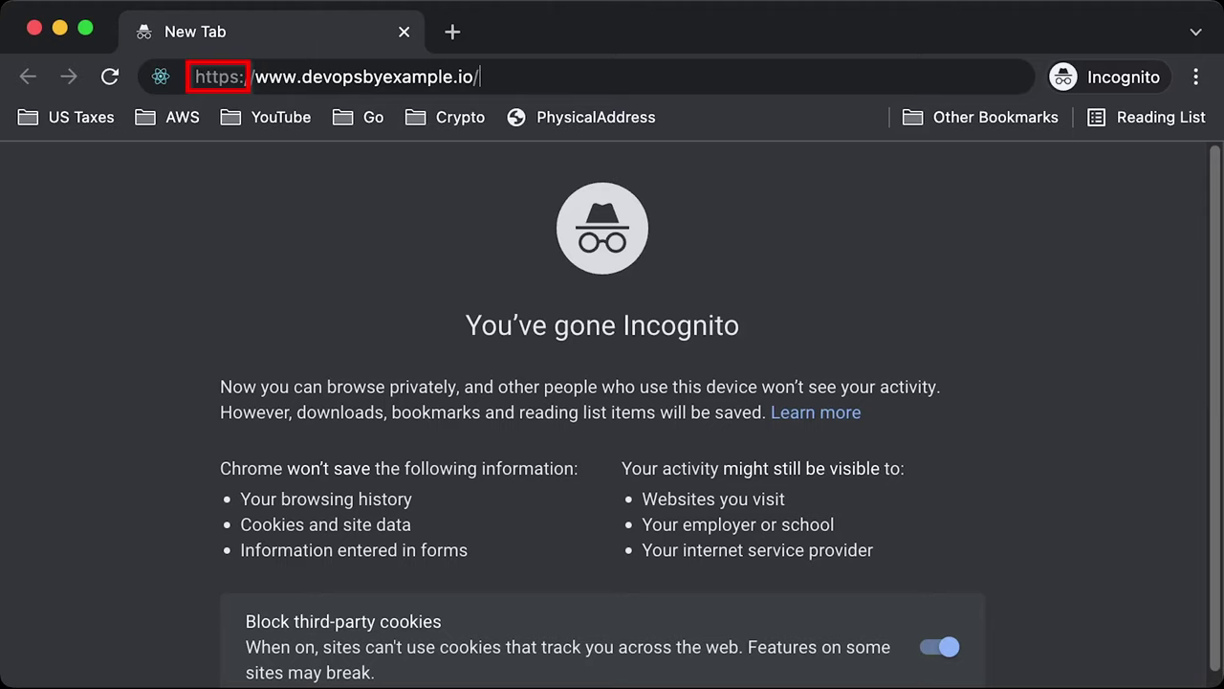
pyautogui.press('Return')
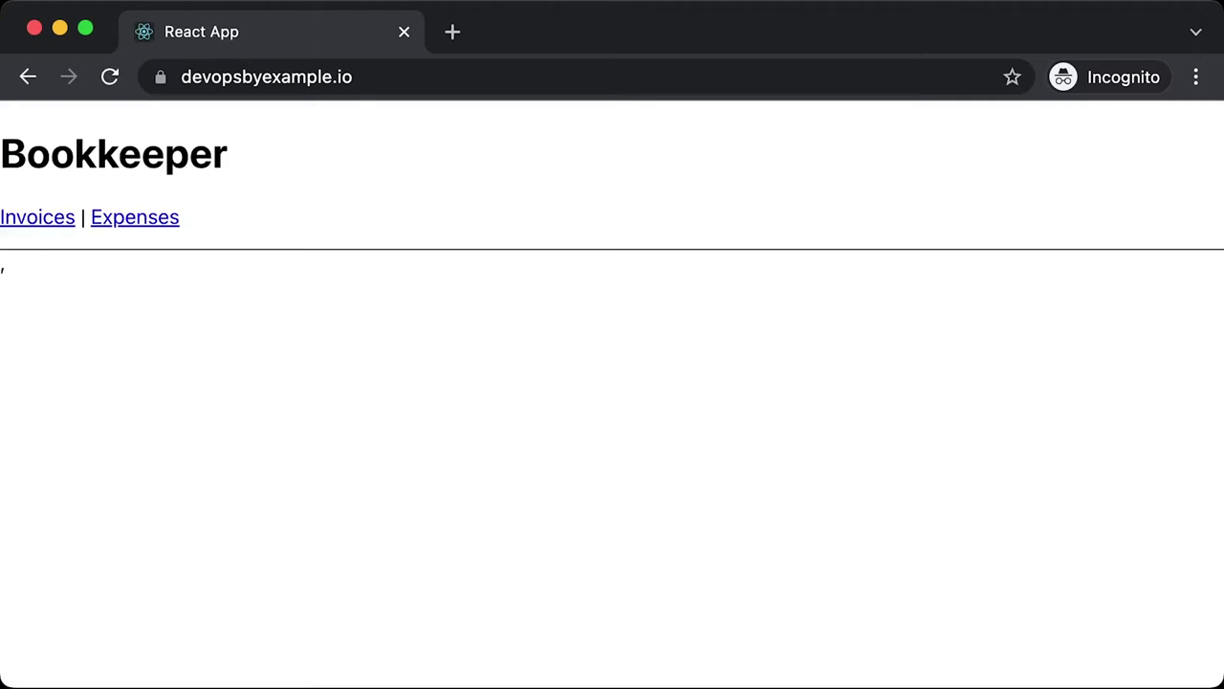
pyautogui.click(135, 217)
pyautogui.click(28, 76)
pyautogui.click(37, 217)
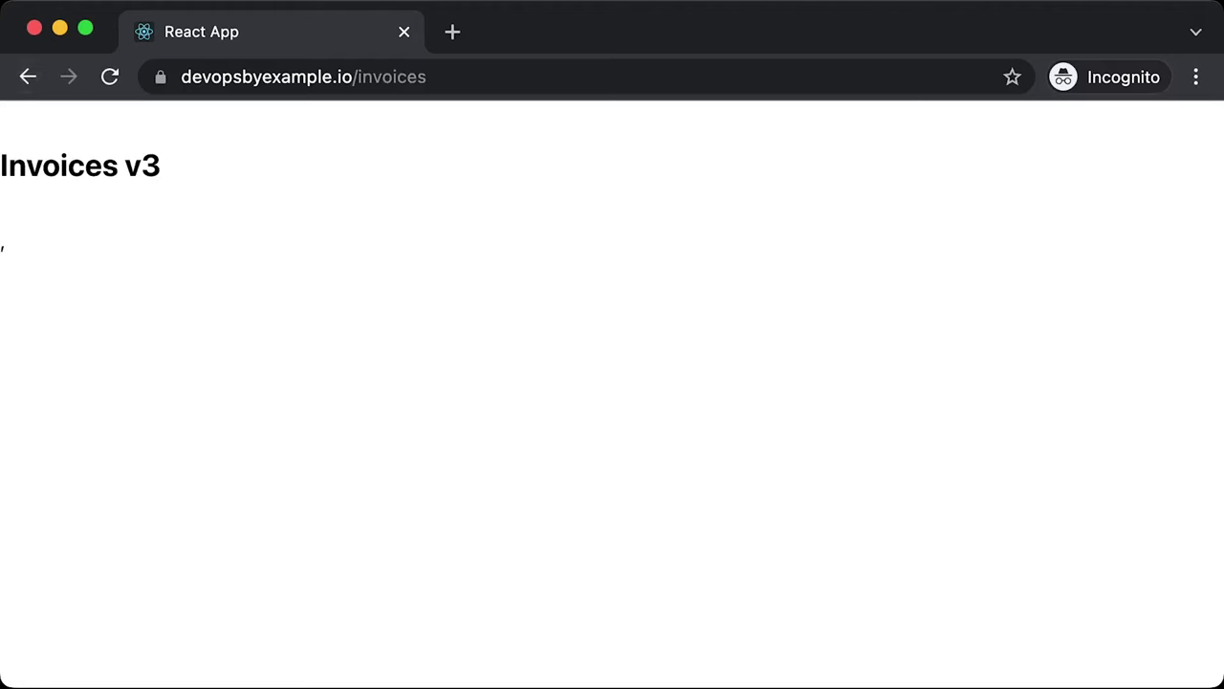
pyautogui.click(28, 77)
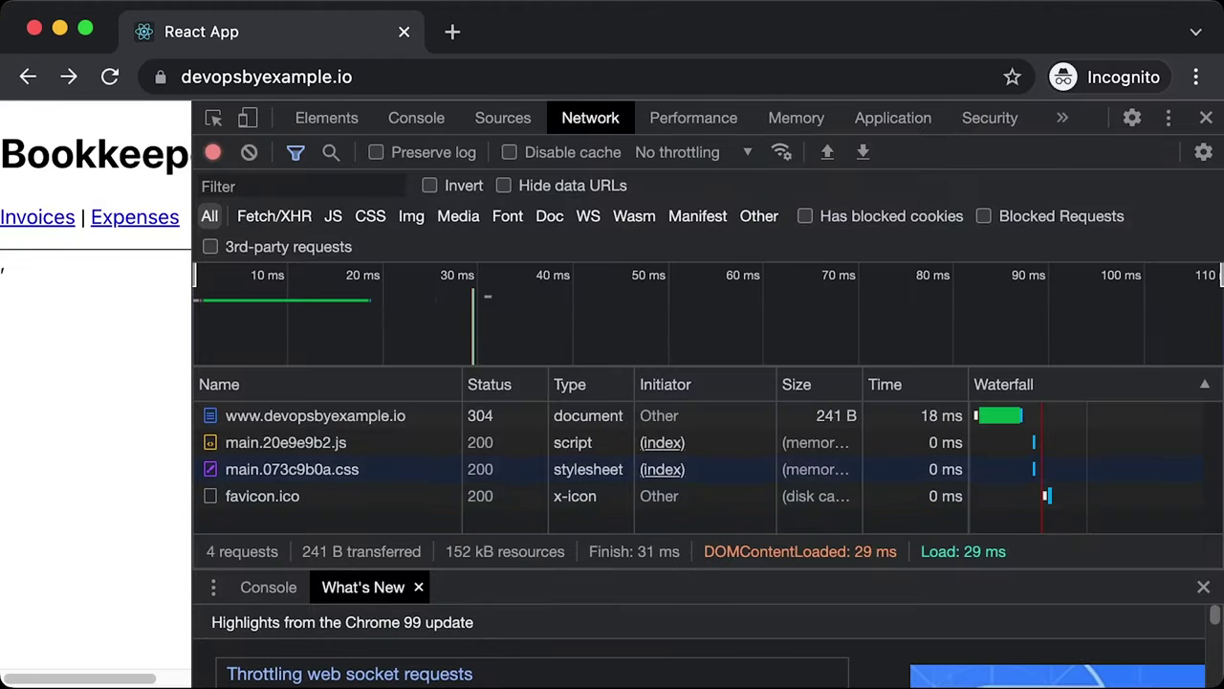
# - Examine the response headers of main.073c9b0a.css and main.20e9e9b2.js in the Network tools for the content encoding
pyautogui.click(291, 469)
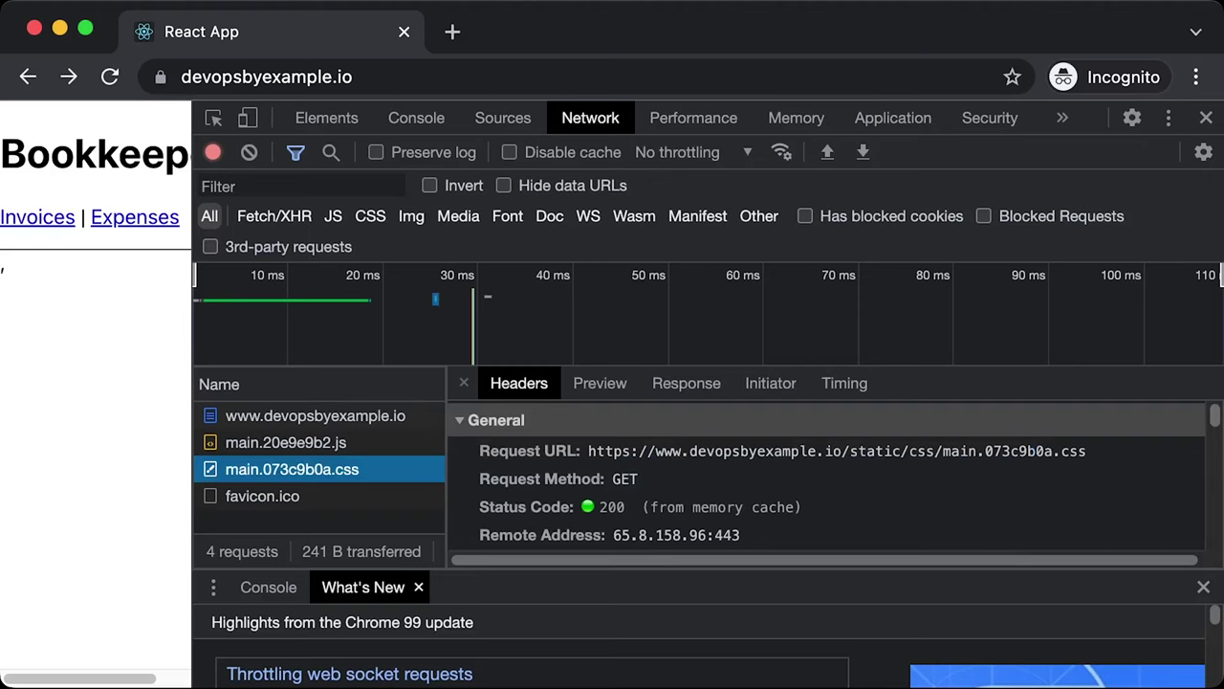
pyautogui.scroll(-3, 827, 474)
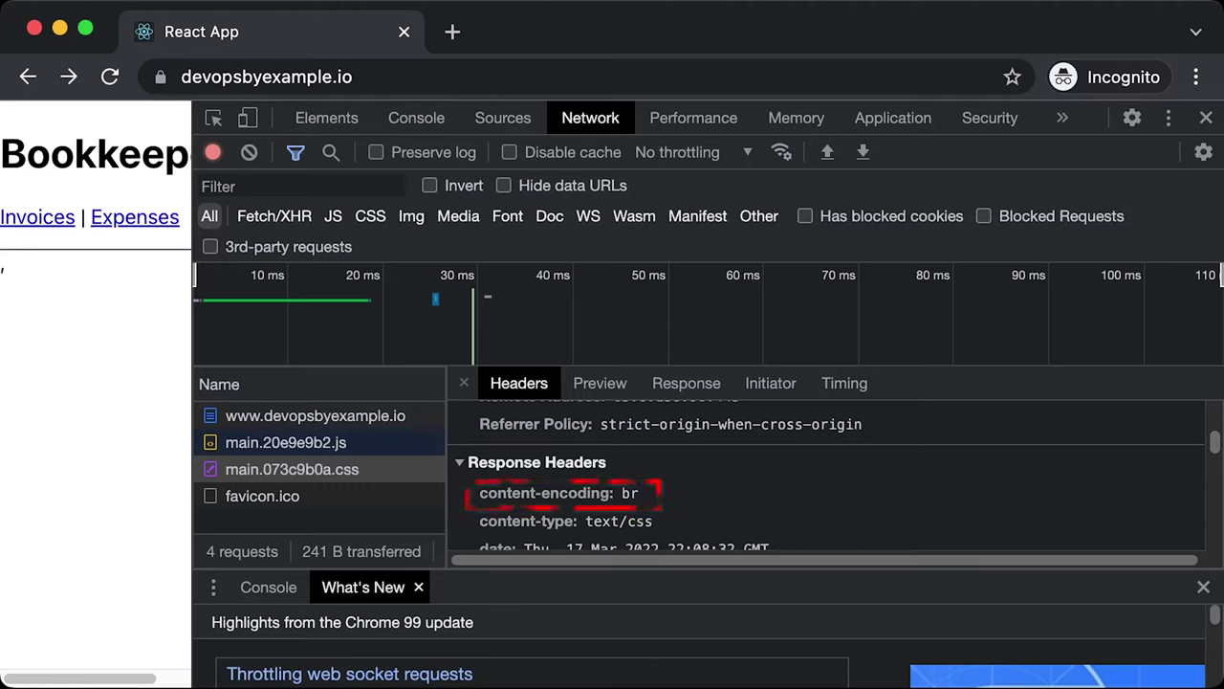
pyautogui.click(285, 442)
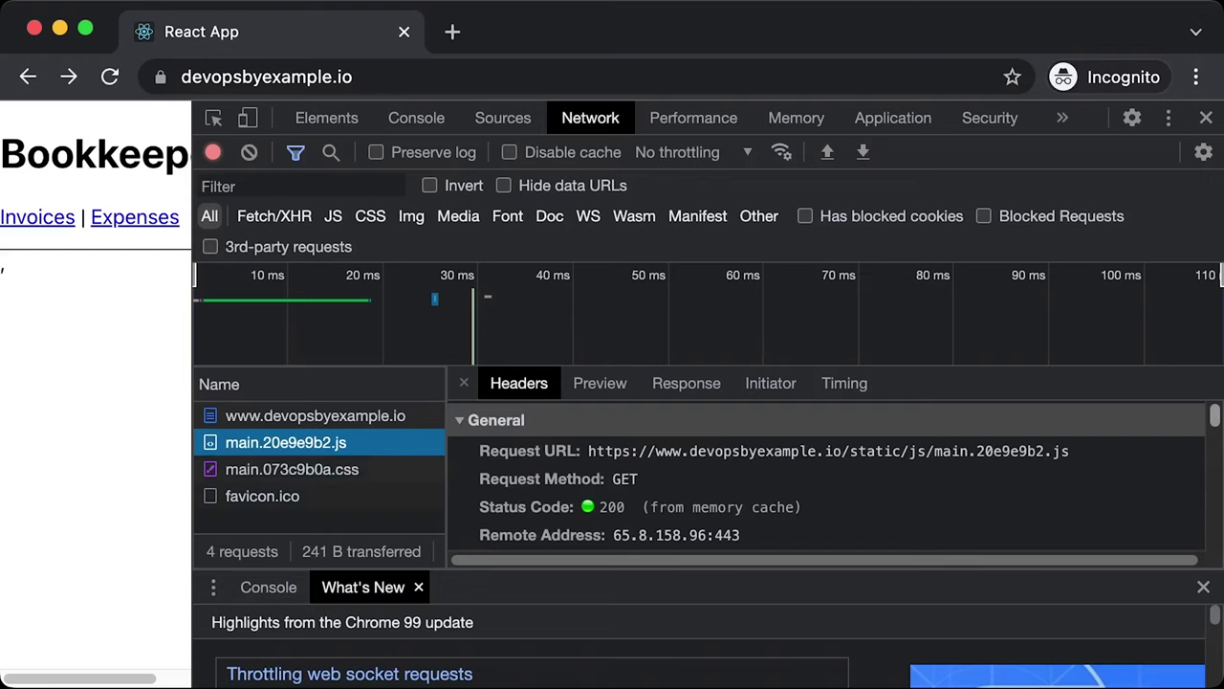
pyautogui.scroll(-3, 834, 472)
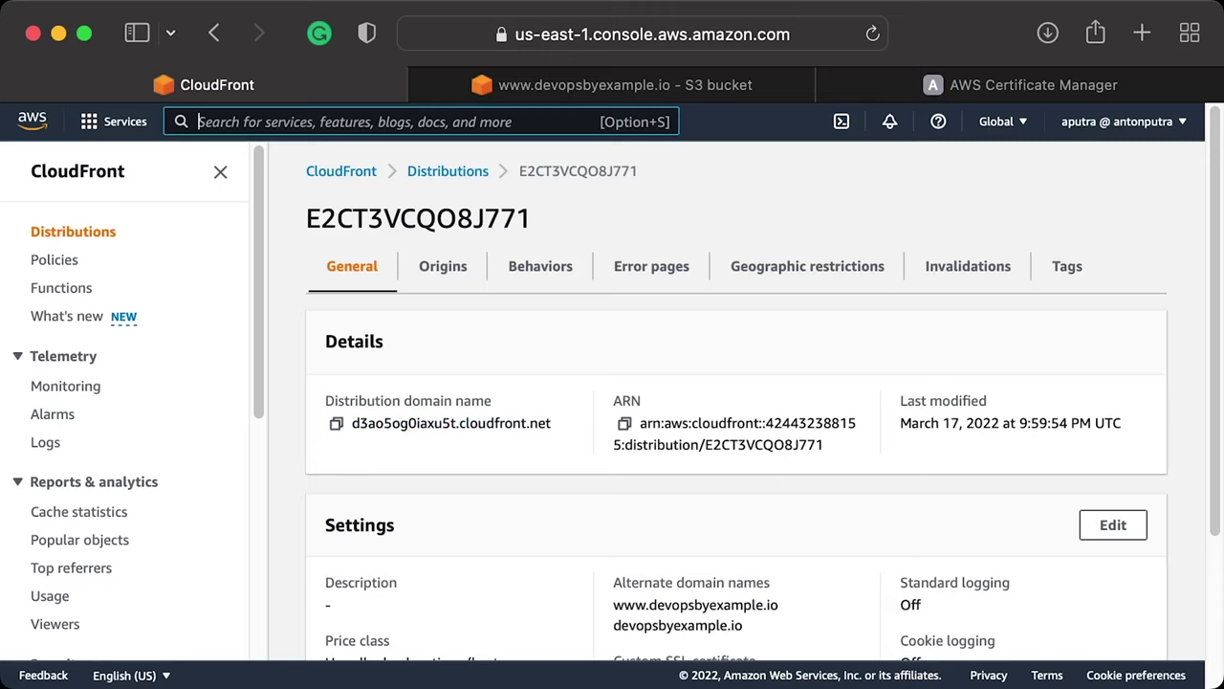
# - Search the AWS console for route53 and open the Route 53 hosted zones list
pyautogui.hotkey('alt', 's')
pyautogui.write('route53')
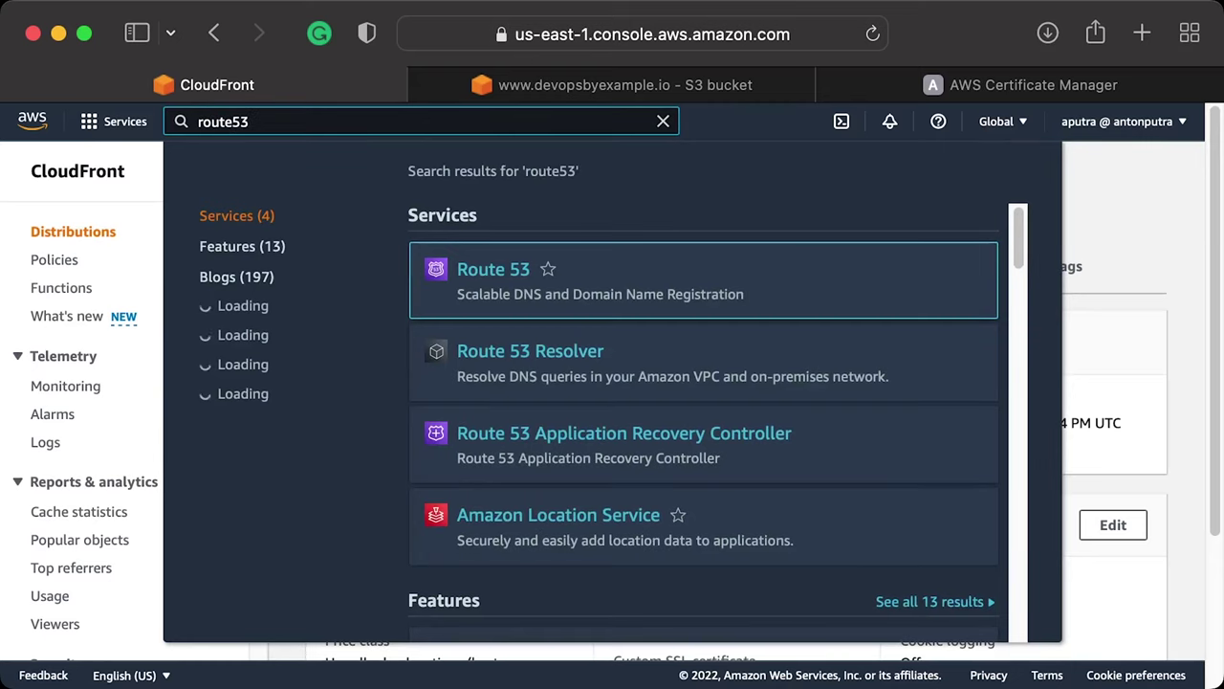
pyautogui.press('Return')
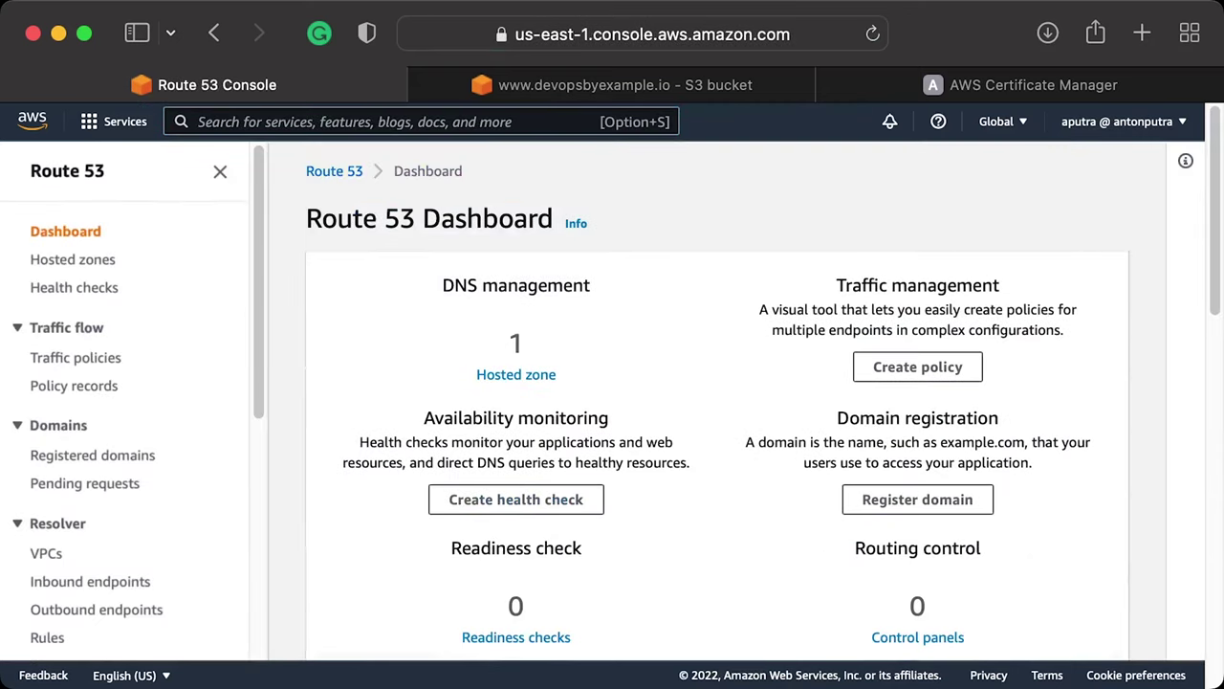
pyautogui.click(515, 374)
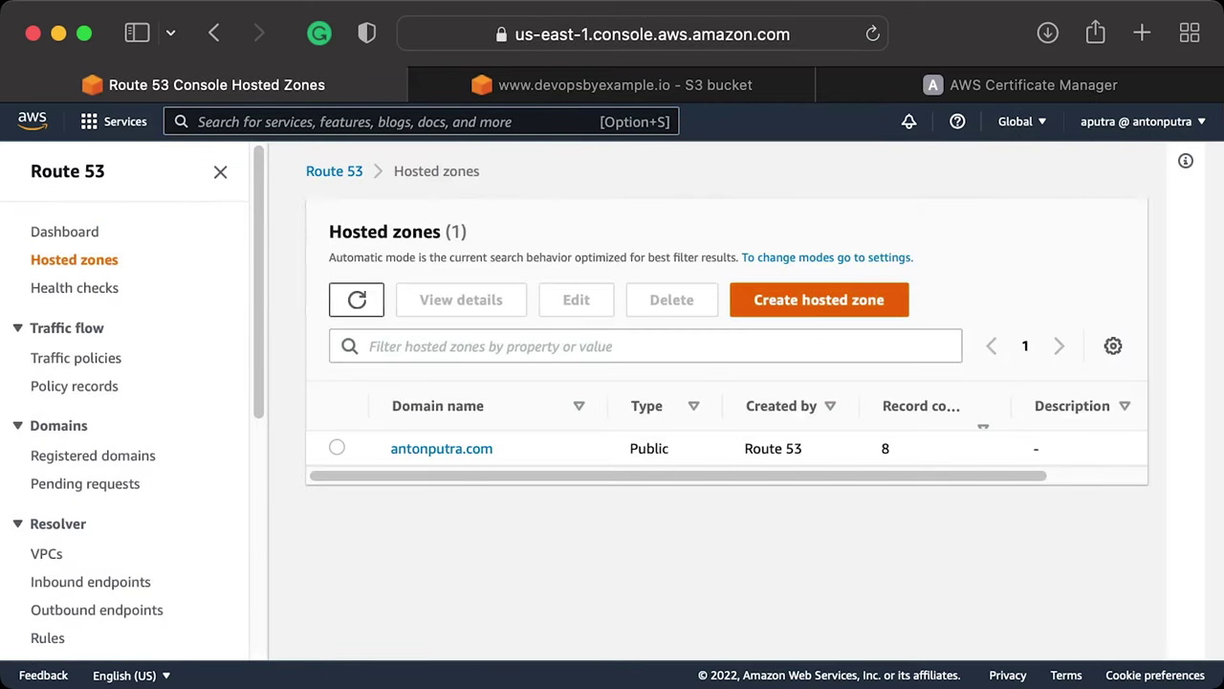
# - Create a public hosted zone for the domain devopsbyexample.io
pyautogui.click(819, 374)
pyautogui.click(366, 453)
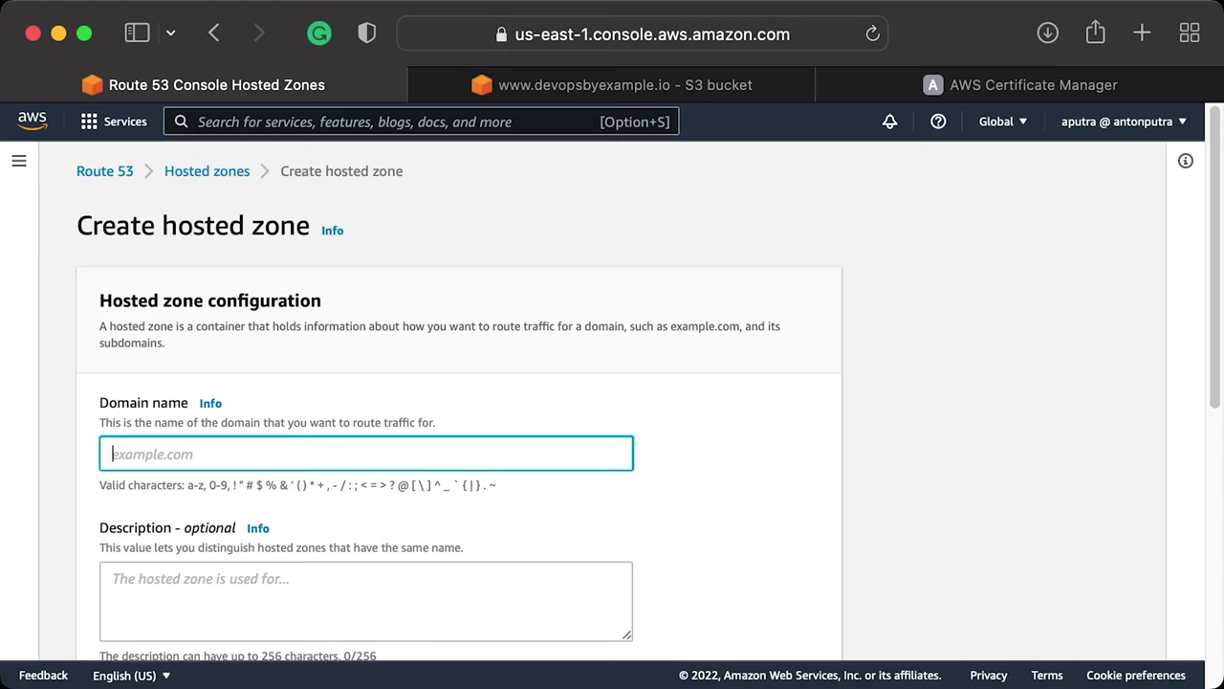
pyautogui.write('devopsbyexample.io')
pyautogui.scroll(-5, 612, 402)
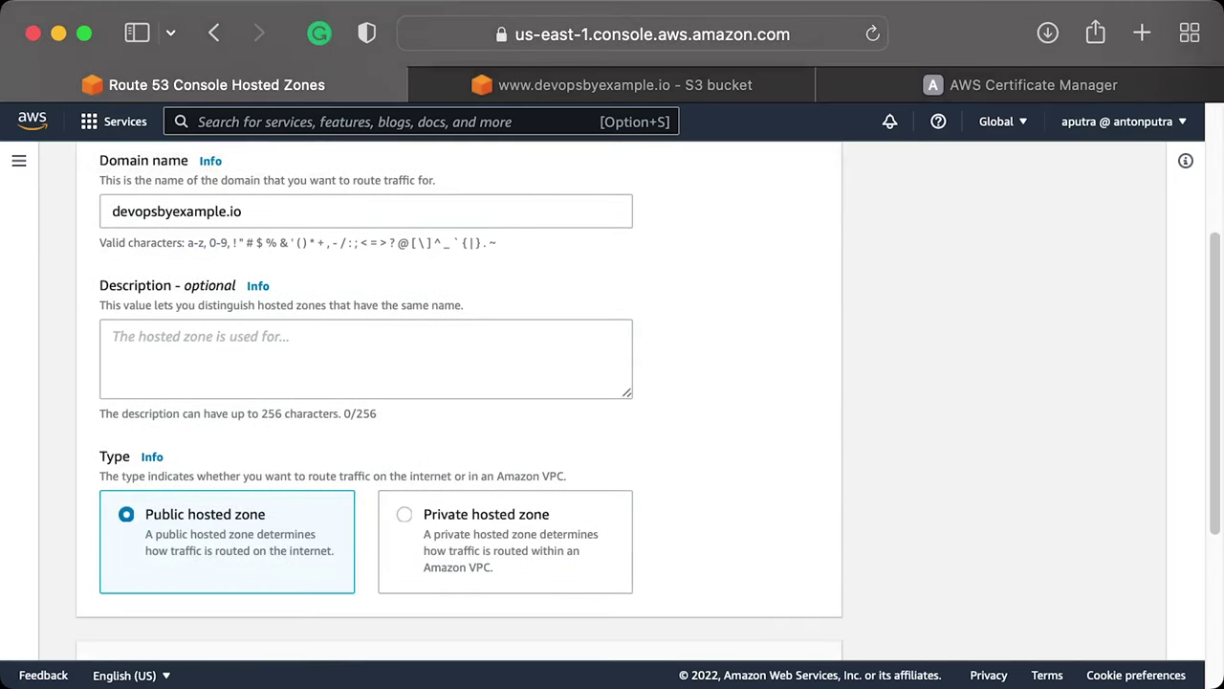
pyautogui.scroll(-5, 612, 402)
pyautogui.scroll(-1, 612, 402)
pyautogui.click(752, 623)
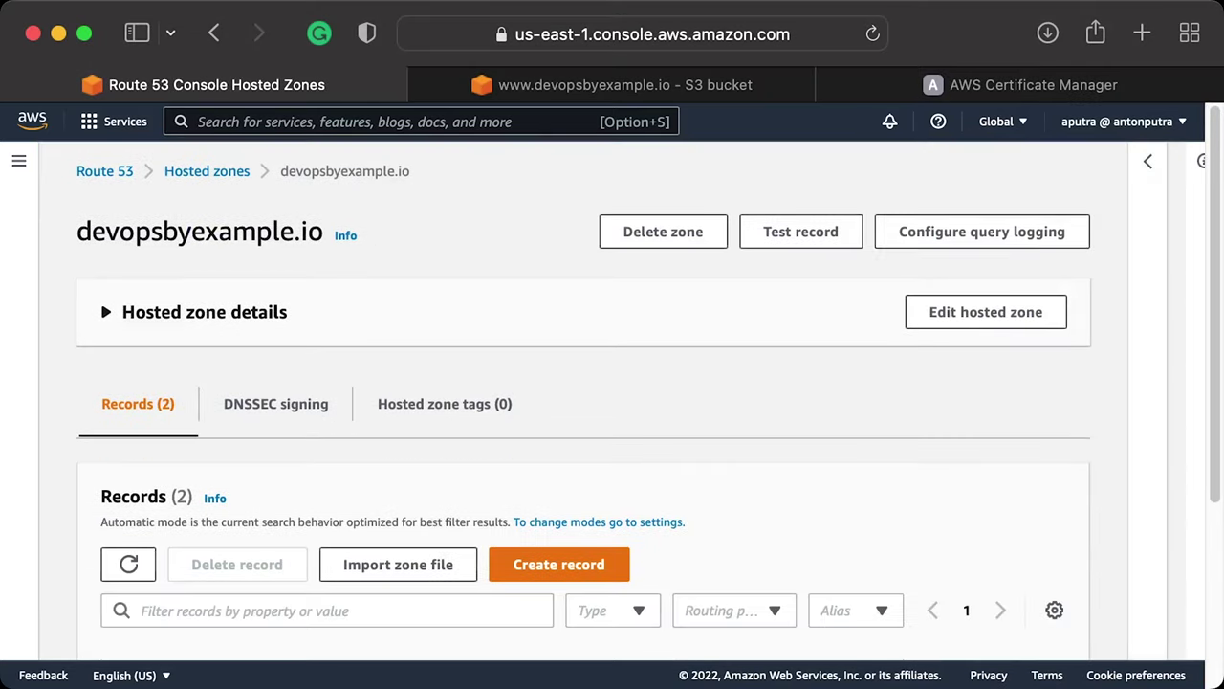
# - Copy ns-1550.awsdns-01.co.uk. from the zone's NS record and enter it as the first custom name server in Google Domains
pyautogui.scroll(-3, 612, 383)
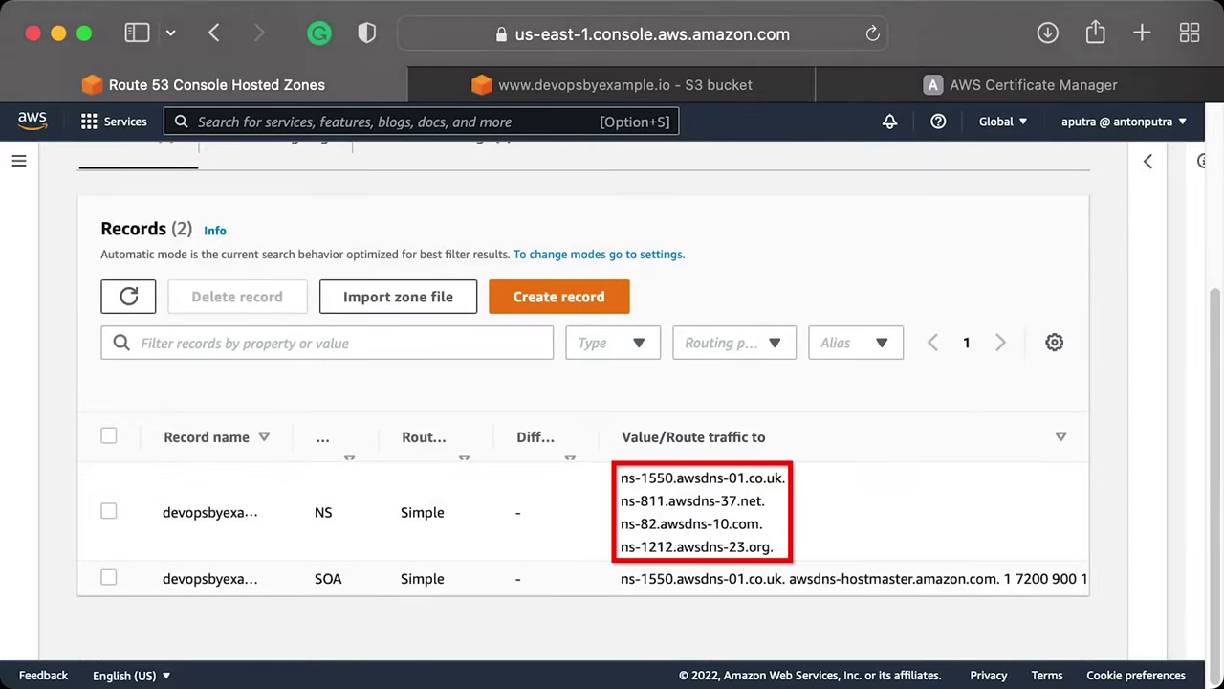
pyautogui.moveTo(786, 477); pyautogui.dragTo(620, 477)
pyautogui.press('super+c')
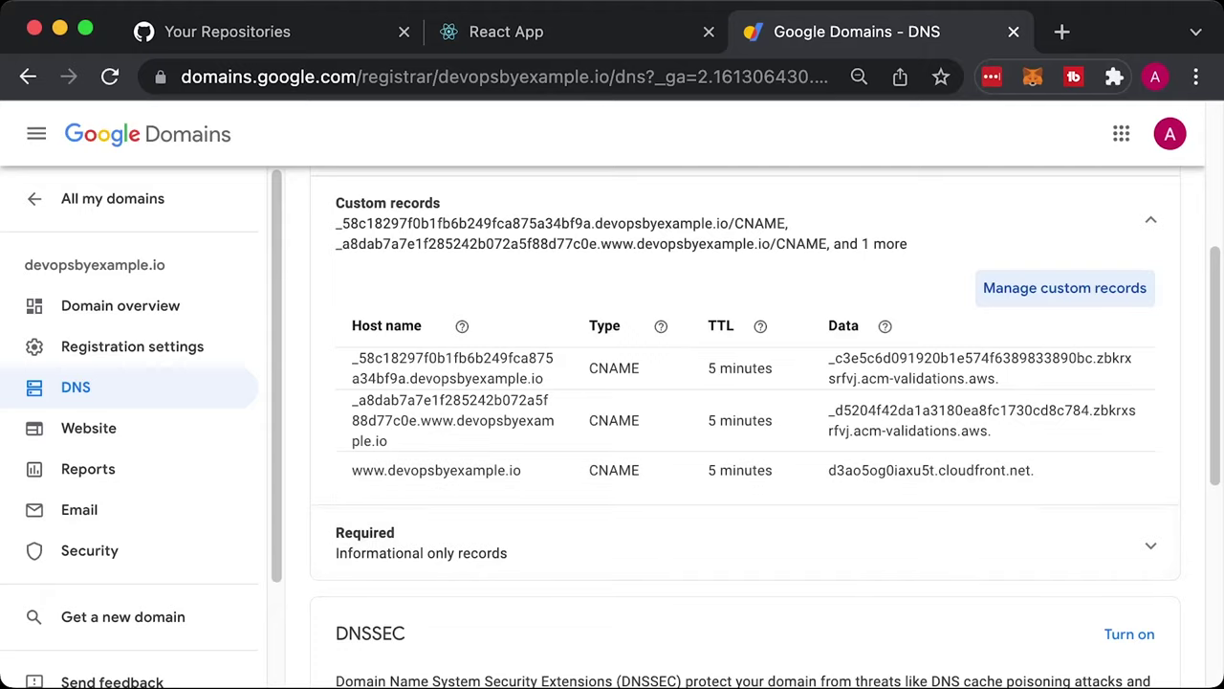
pyautogui.scroll(4, 746, 431)
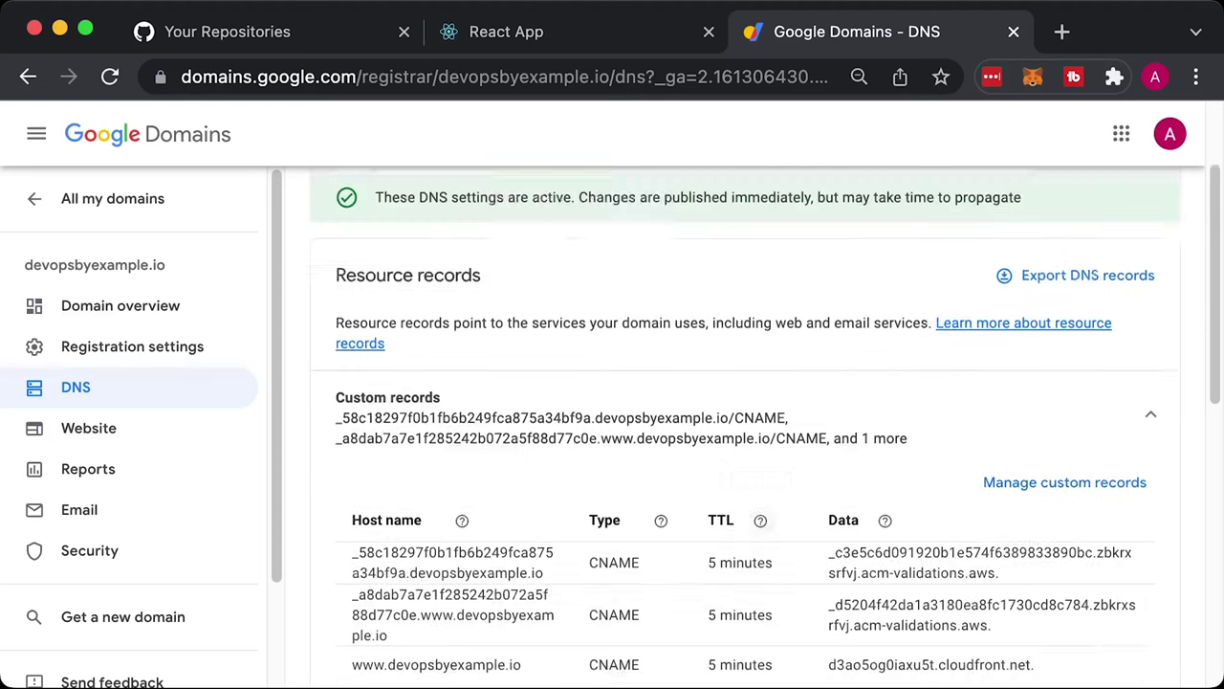
pyautogui.click(863, 274)
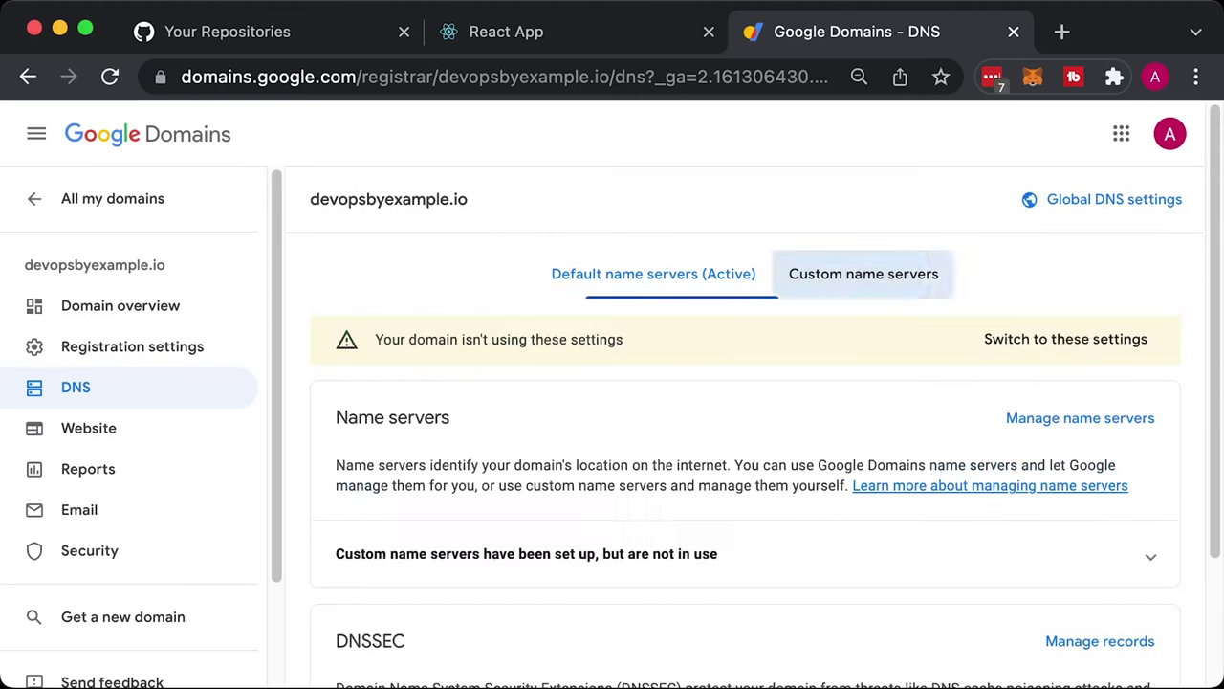
pyautogui.click(1080, 418)
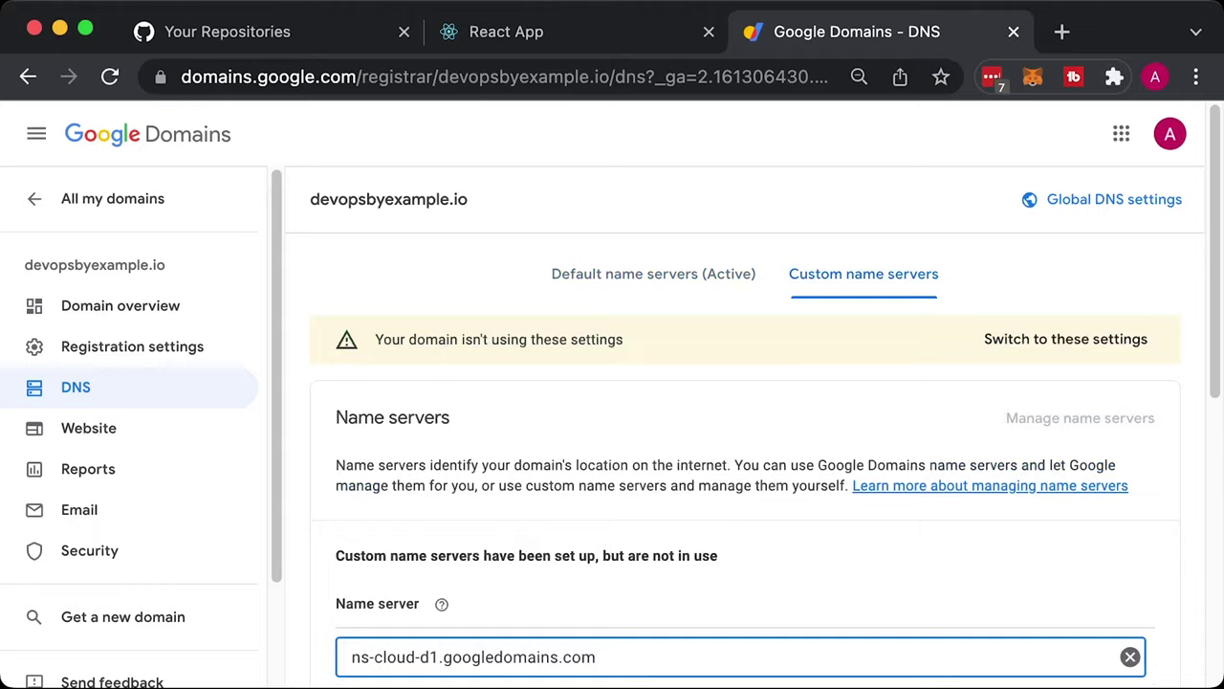
pyautogui.scroll(-3, 746, 430)
pyautogui.press('super+a')
pyautogui.press('super+v')
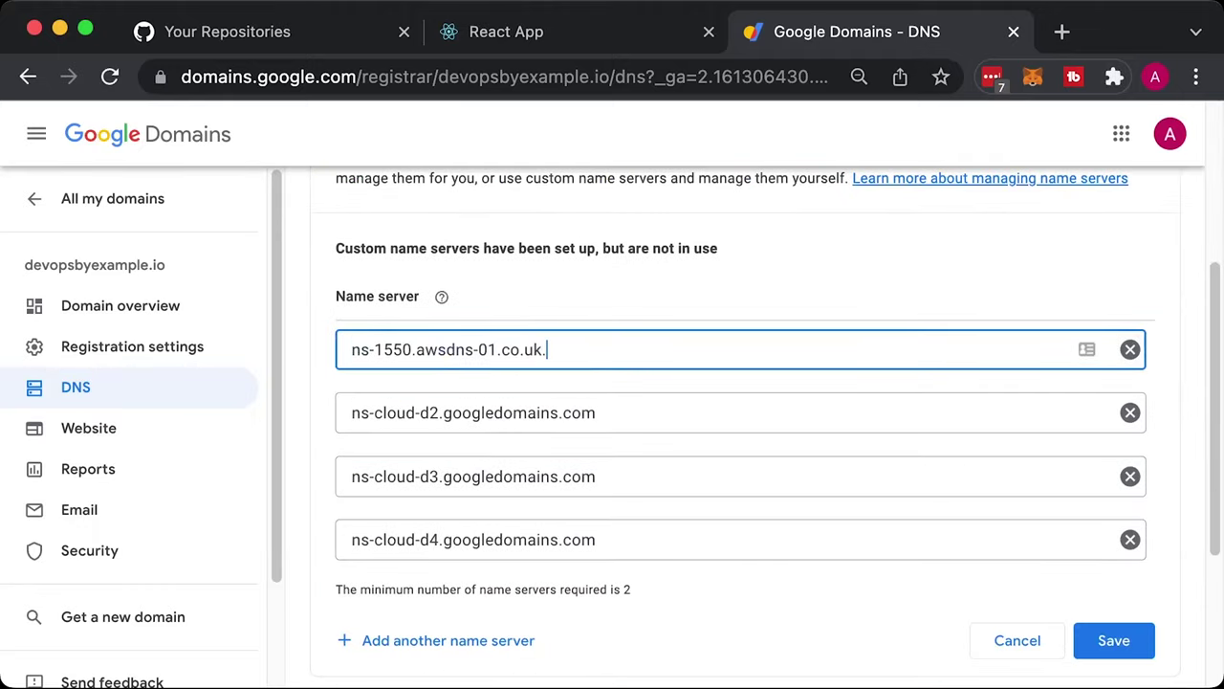
# - Copy ns-811.awsdns-37.net. from the Route 53 NS record and enter it as the second custom name server in Google Domains
pyautogui.press('super+Tab')
pyautogui.moveTo(765, 500); pyautogui.dragTo(619, 501)
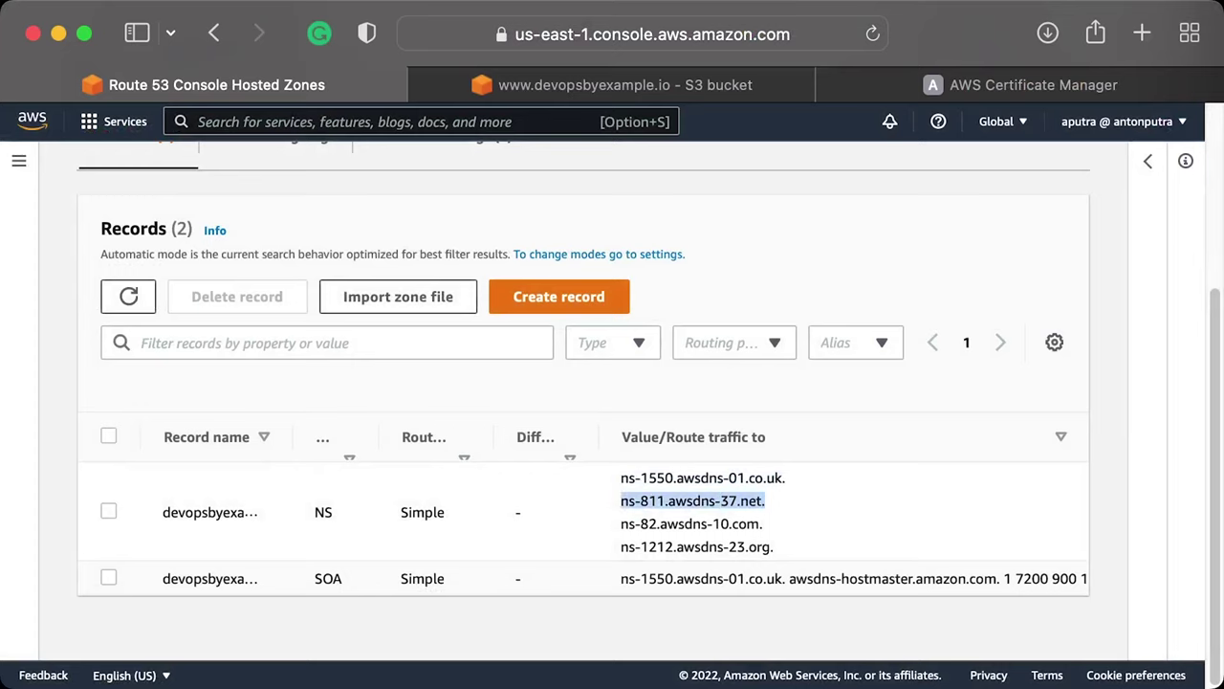
pyautogui.press('super+c')
pyautogui.press('super+Tab')
pyautogui.click(599, 413)
pyautogui.press('super+a')
pyautogui.press('super+v')
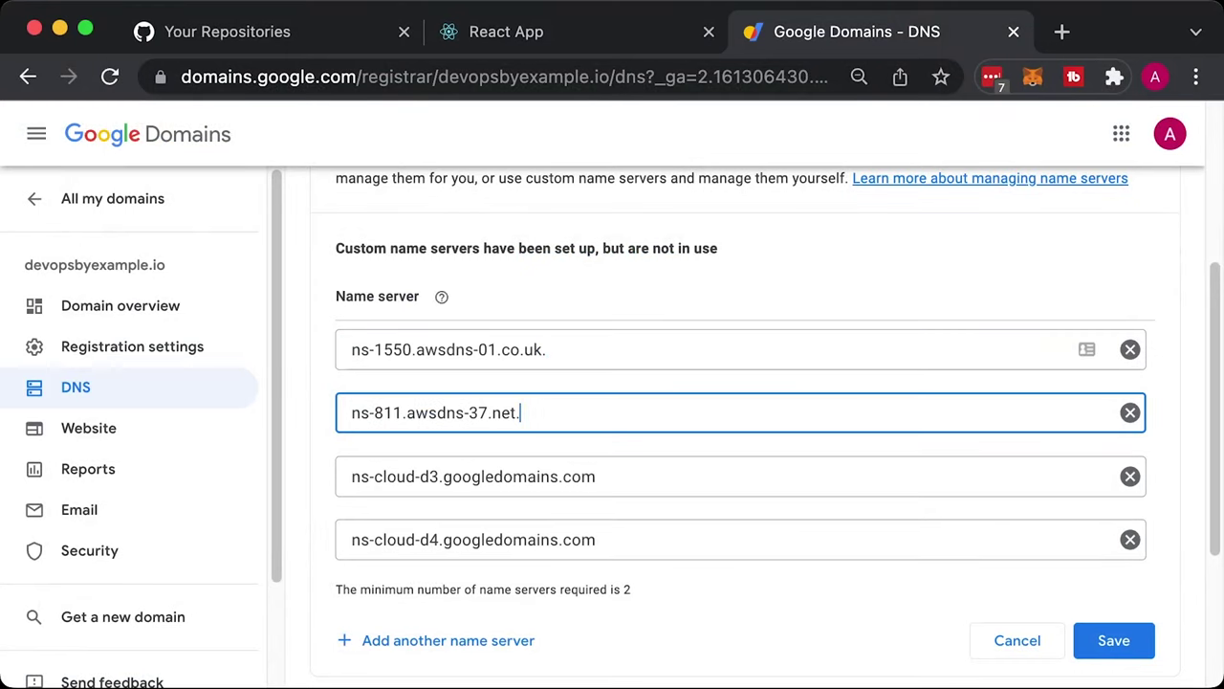
# - Copy ns-82.awsdns-10.com. from the Route 53 NS record and enter it as the third custom name server in Google Domains
pyautogui.press('super+Tab')
pyautogui.moveTo(763, 523); pyautogui.dragTo(620, 523)
pyautogui.press('super+c')
pyautogui.press('super+Tab')
pyautogui.click(598, 476)
pyautogui.press('super+a')
pyautogui.press('super+v')
# - Copy ns-1212.awsdns-23.org. from Route 53 into the fourth custom name server in Google Domains and save the name servers
pyautogui.press('super+Tab')
pyautogui.moveTo(775, 546); pyautogui.dragTo(620, 547)
pyautogui.press('super+c')
pyautogui.press('super+Tab')
pyautogui.click(599, 539)
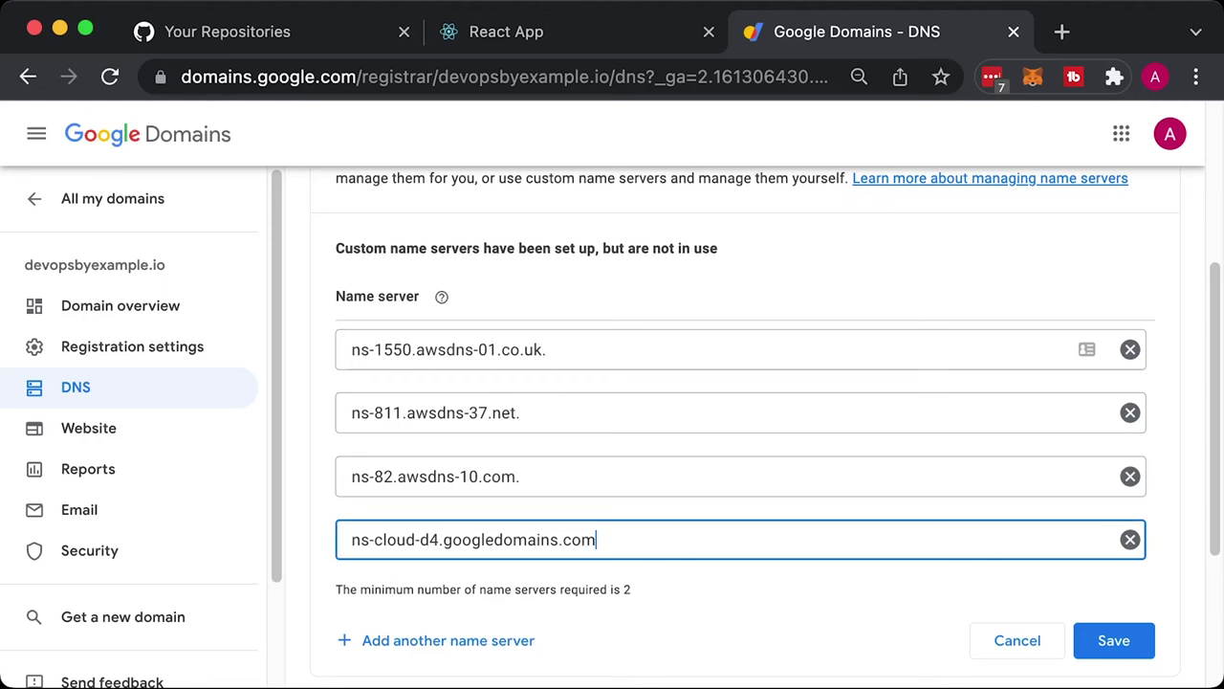
pyautogui.press('super+a')
pyautogui.press('super+v')
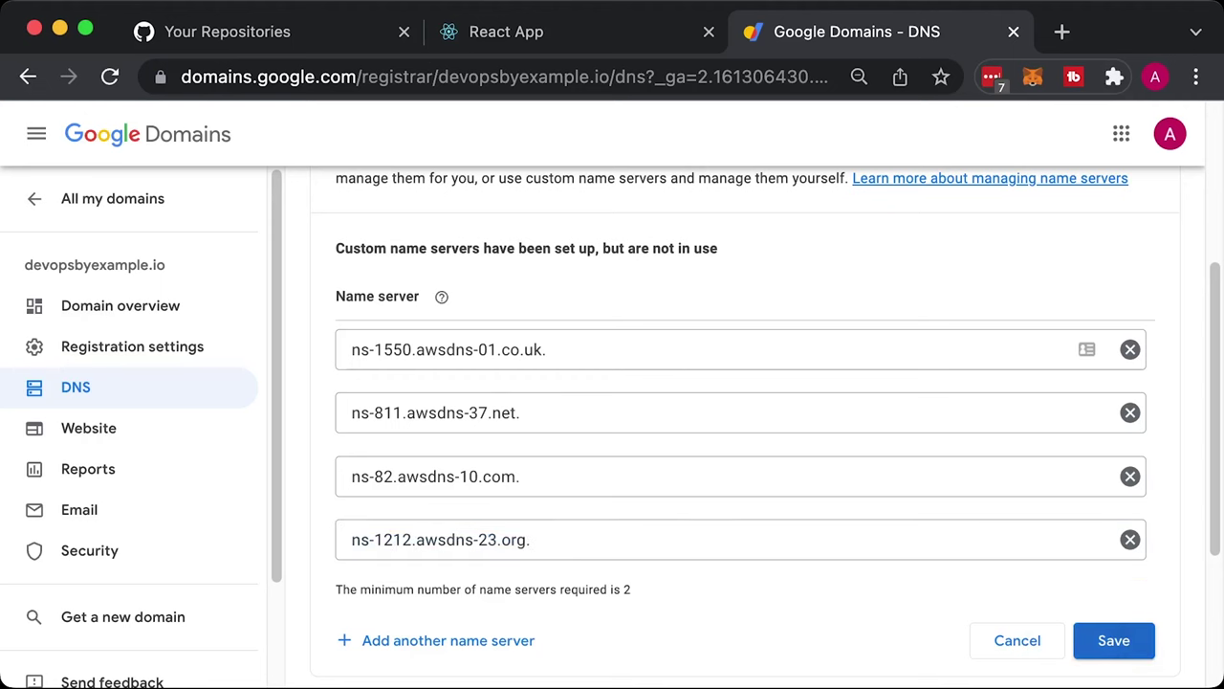
pyautogui.click(1113, 640)
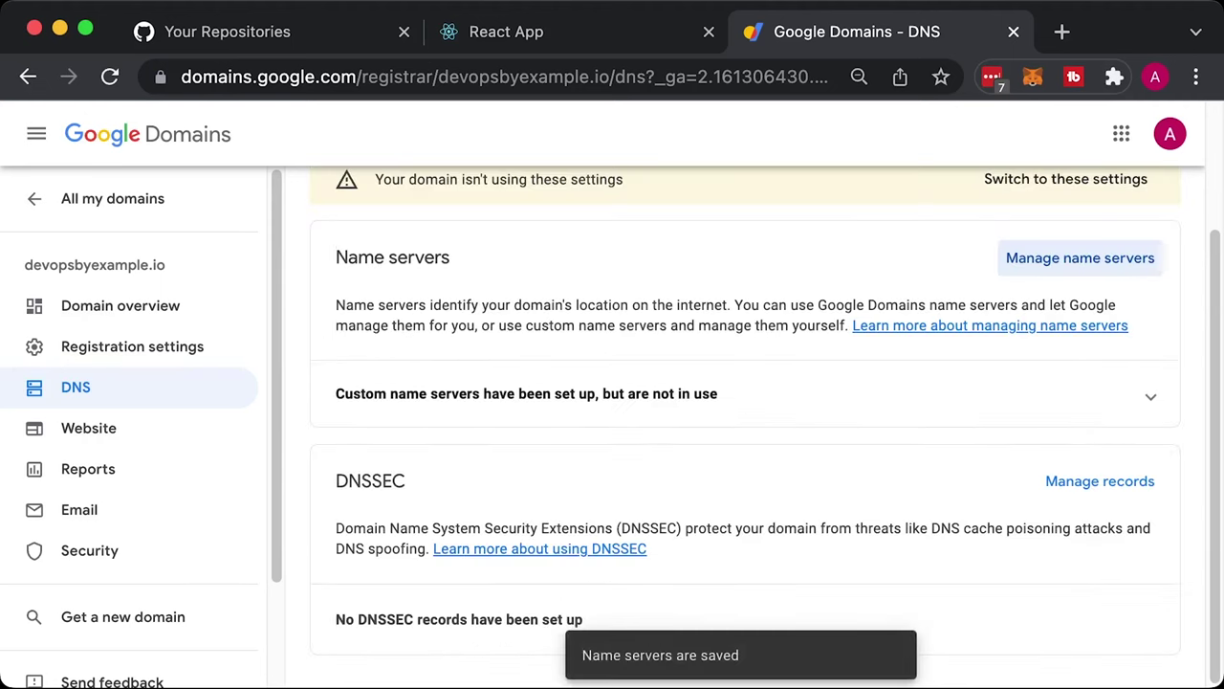
# - Switch devopsbyexample.io to the custom name server settings and expand the custom name servers list
pyautogui.scroll(2, 746, 431)
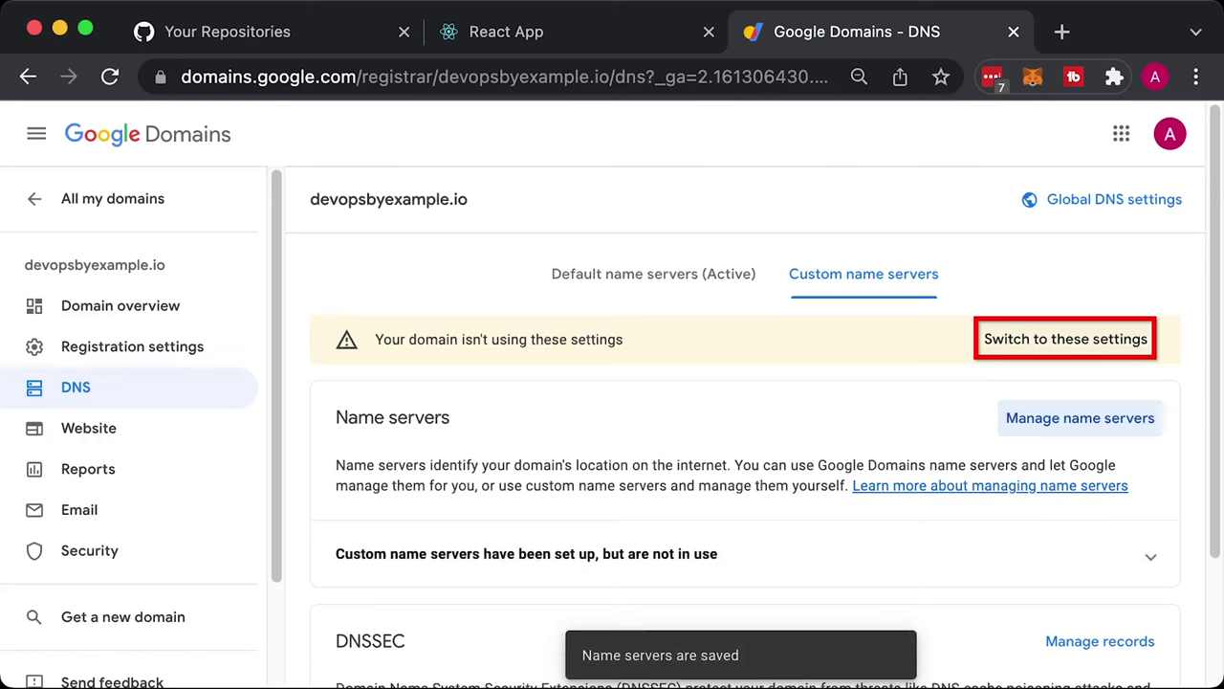
pyautogui.click(1066, 339)
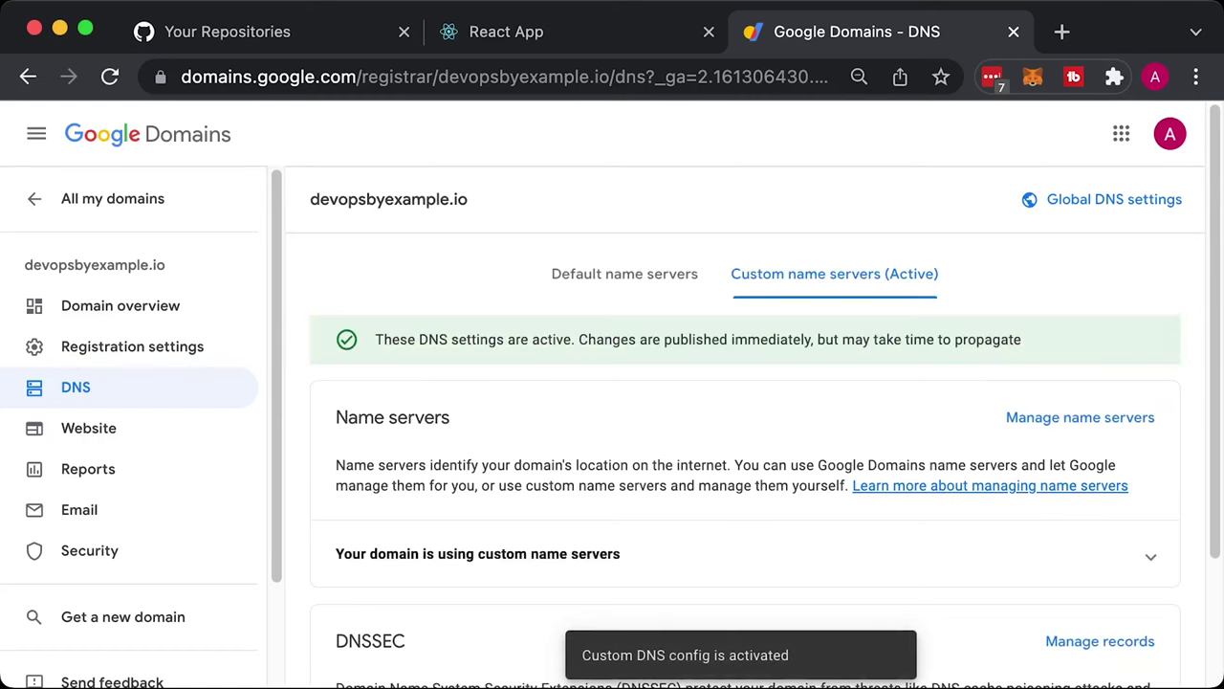
pyautogui.scroll(-2, 746, 431)
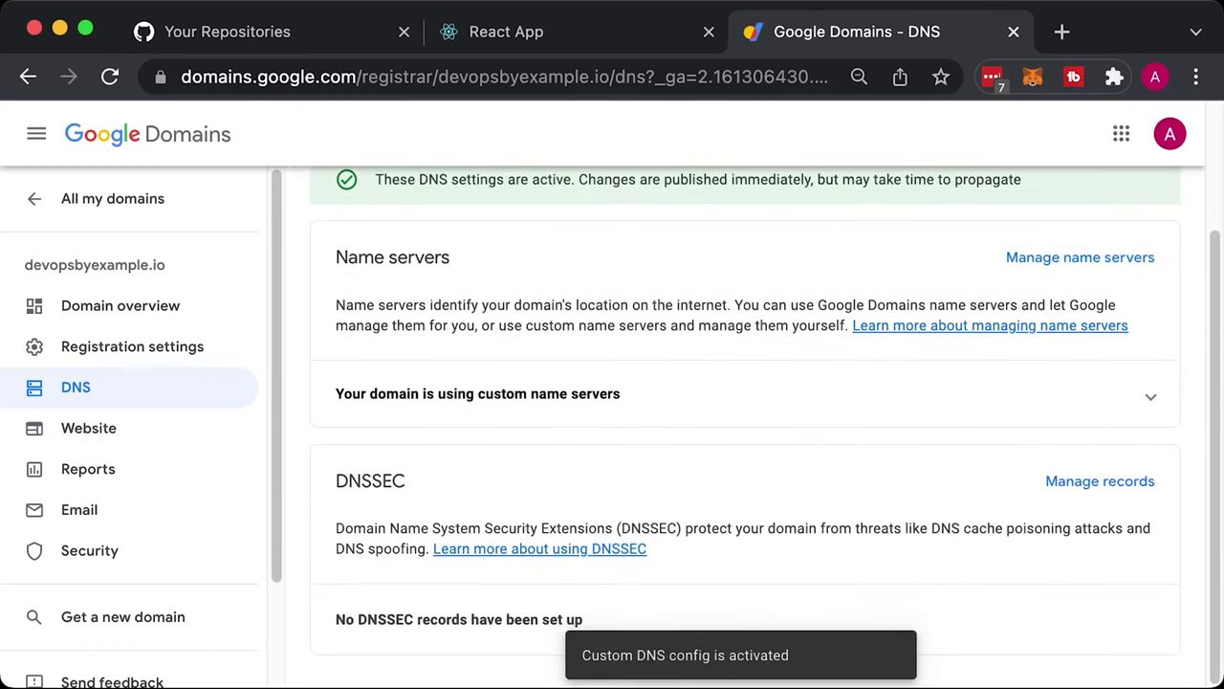
pyautogui.click(746, 393)
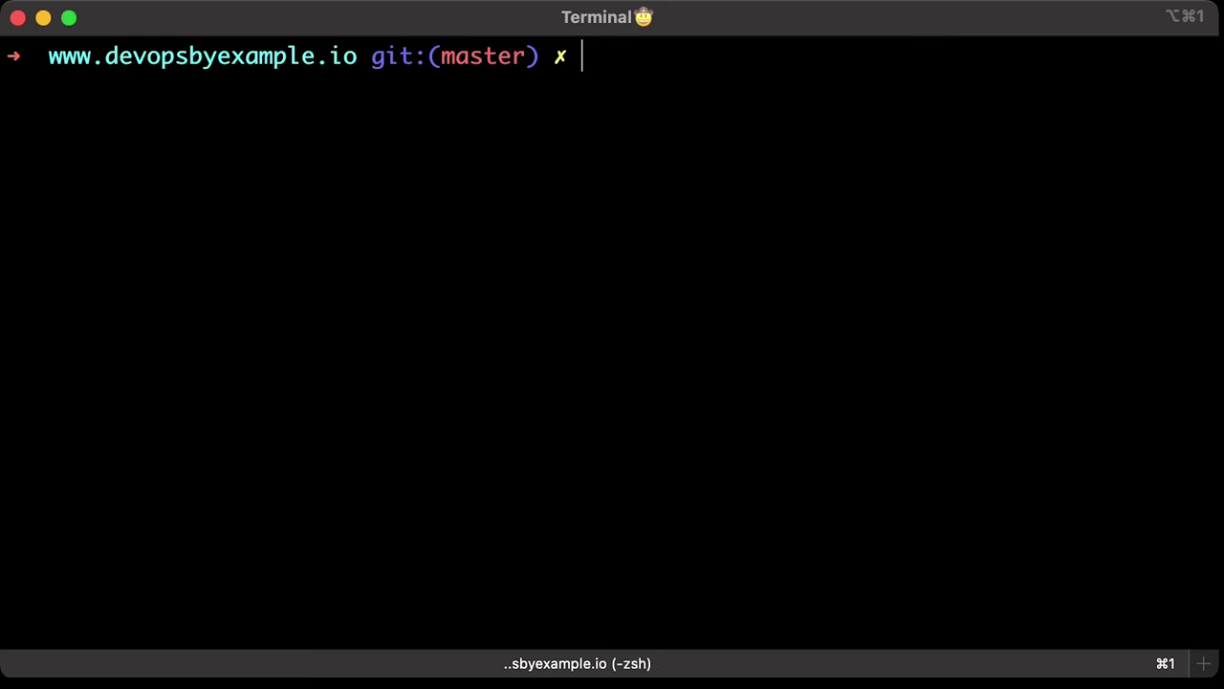
# - Run dig +nssearch devopsbyexample.io in the Terminal, clear the screen and repeat the query to check the name servers
pyautogui.write('dig +nssearch devopsbyexample.io')
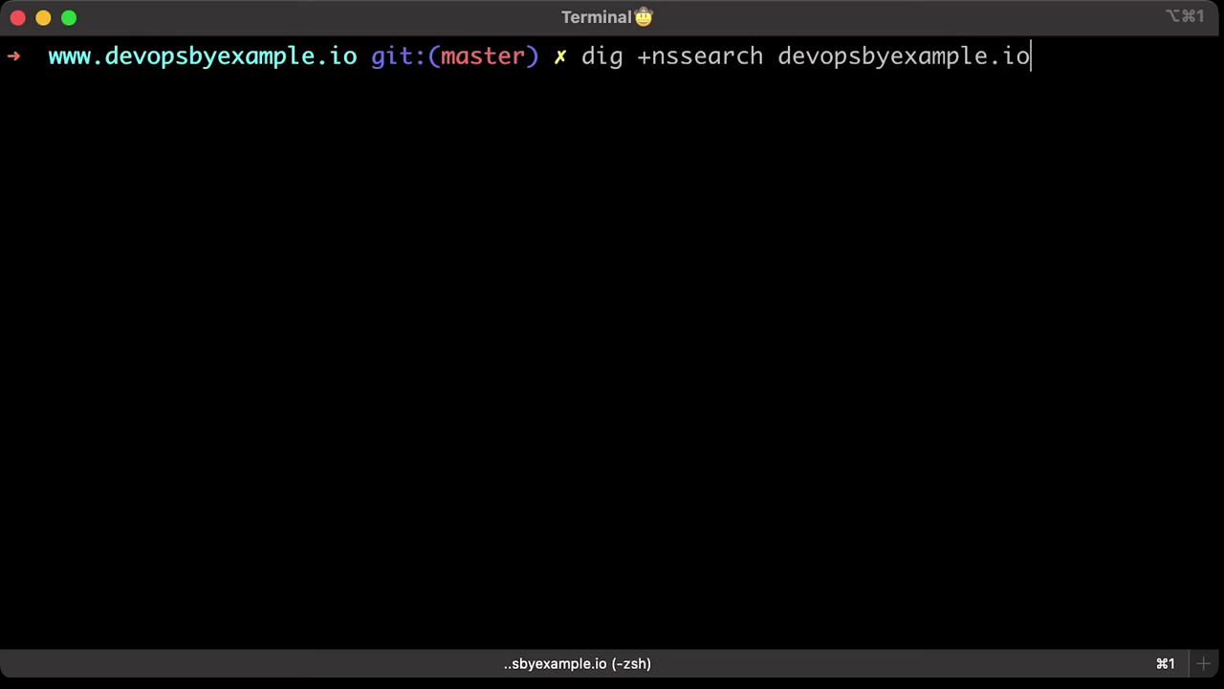
pyautogui.press('Return')
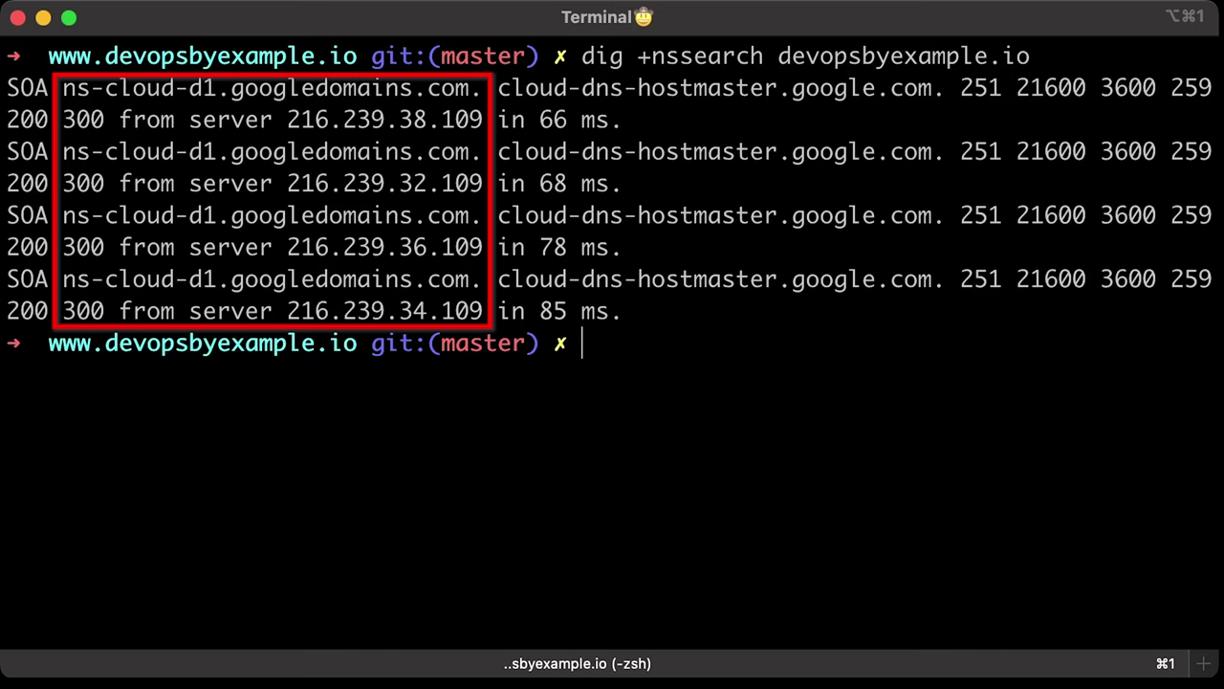
pyautogui.hotkey('ctrl', 'l')
pyautogui.write('dig +nssearch devopsbyexample.io')
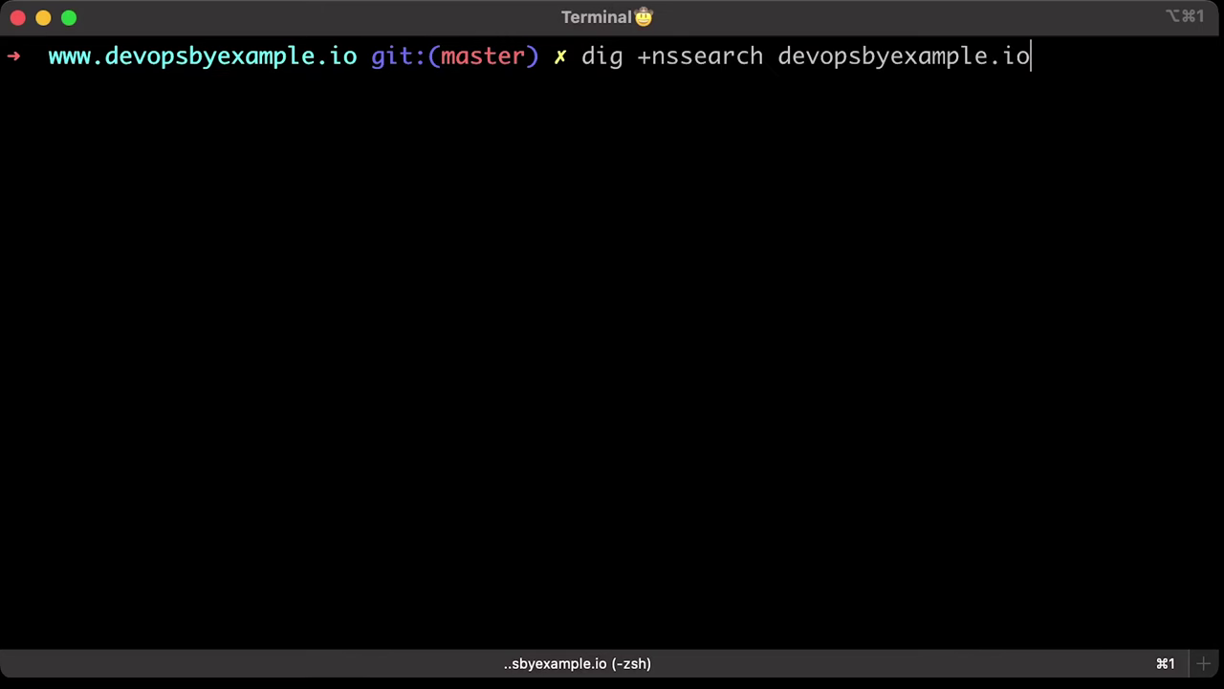
pyautogui.press('Return')
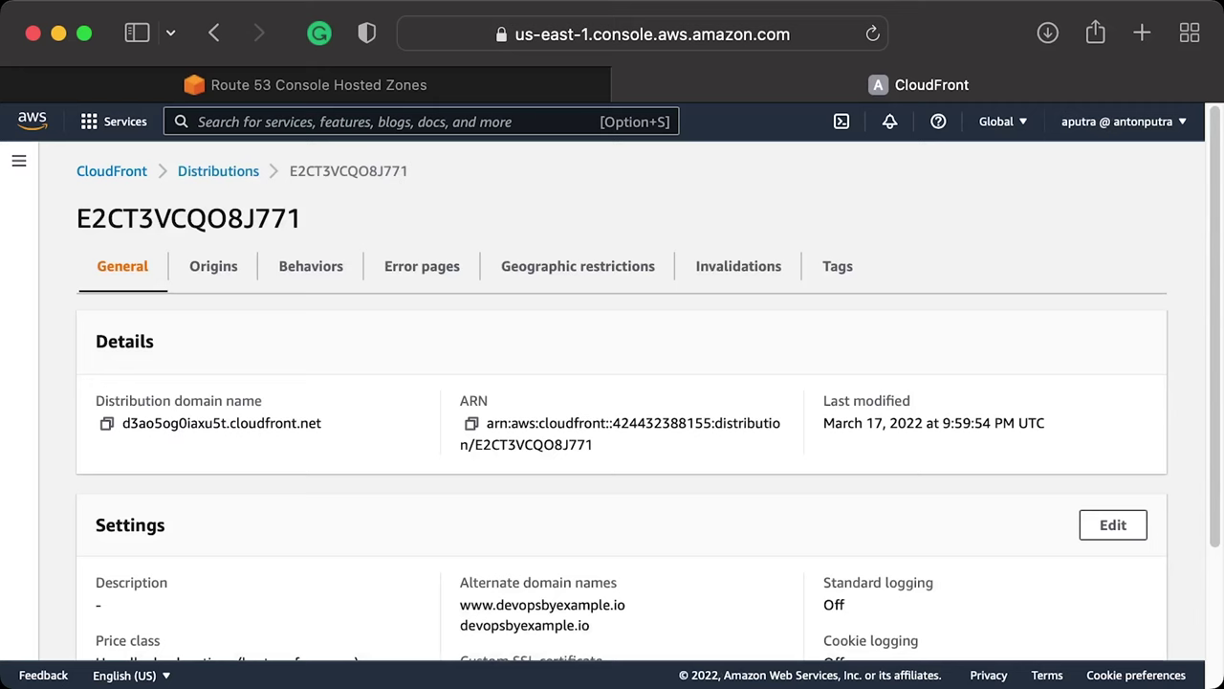
# - Select the CloudFront distribution domain name, and start a www A record with Alias enabled in the devopsbyexample.io hosted zone
pyautogui.moveTo(321, 422); pyautogui.dragTo(122, 423)
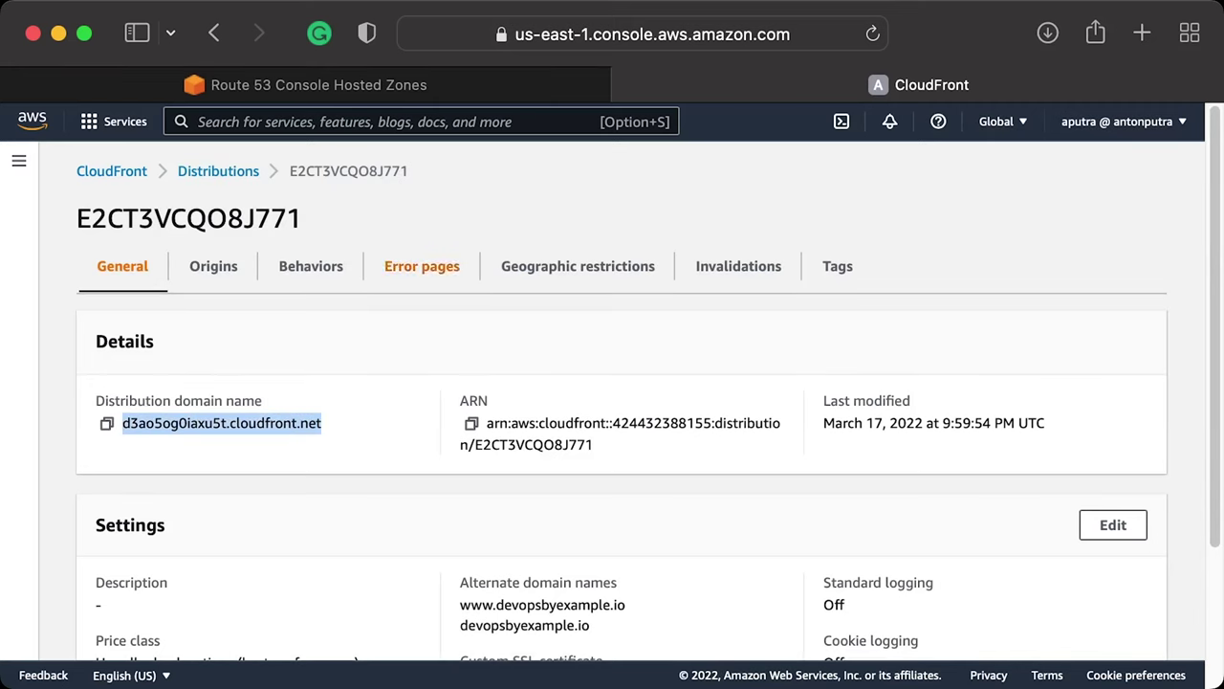
pyautogui.click(318, 84)
pyautogui.click(558, 296)
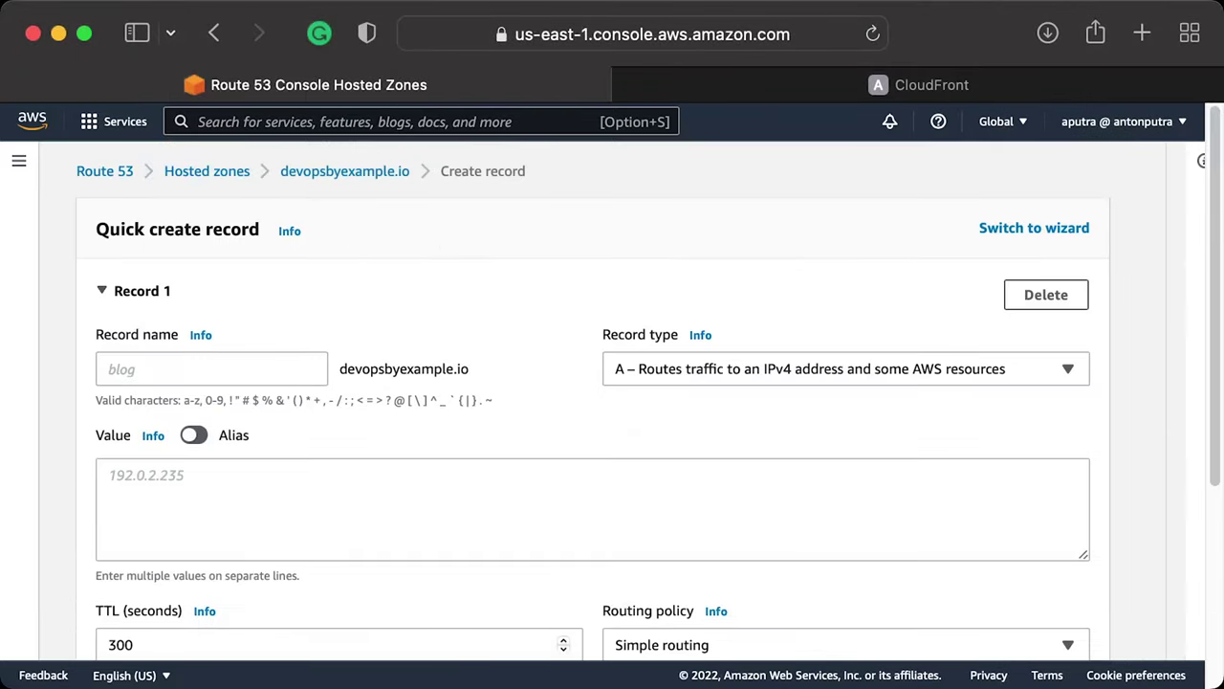
pyautogui.click(211, 368)
pyautogui.write('www')
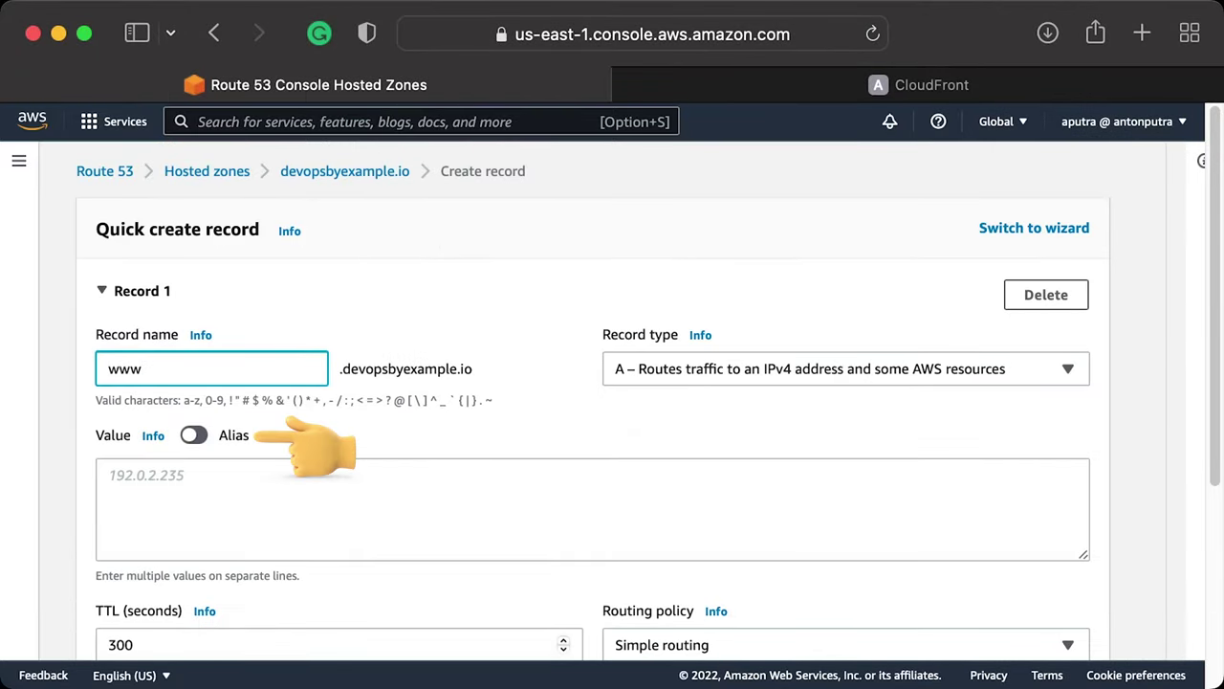
pyautogui.click(193, 434)
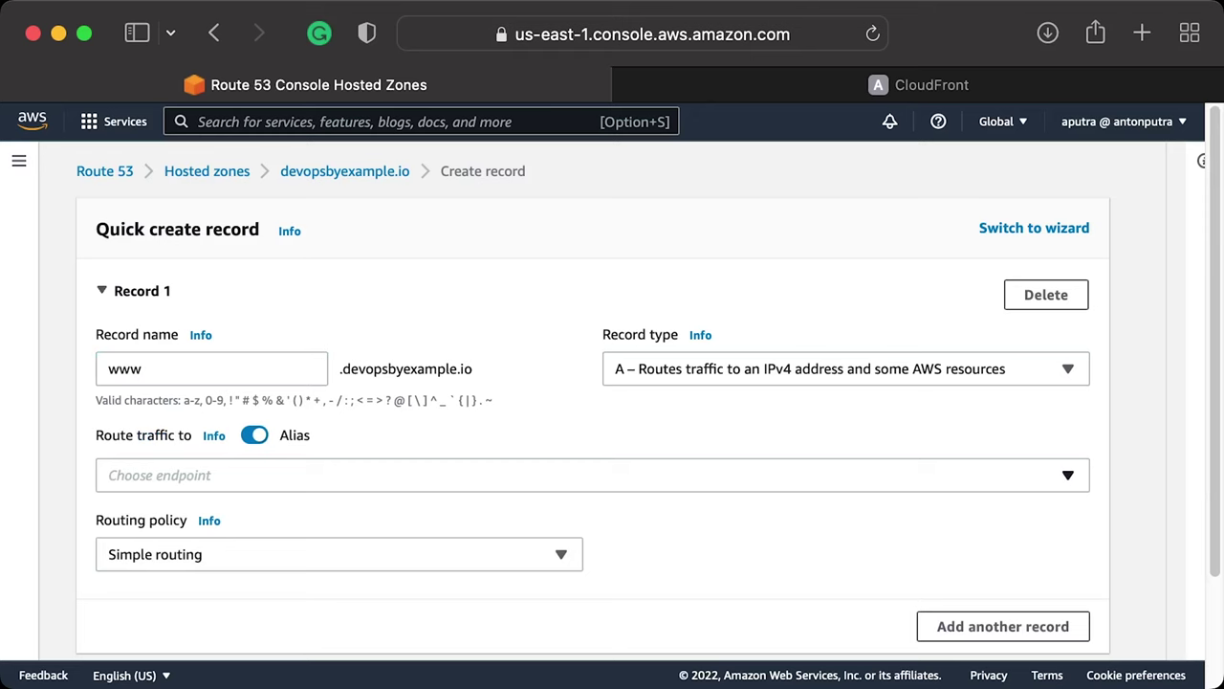
# - Route the www record to the CloudFront distribution d3ao5og0iaxu5t.cloudfront.net as an alias and create the record
pyautogui.scroll(-2, 1068, 475)
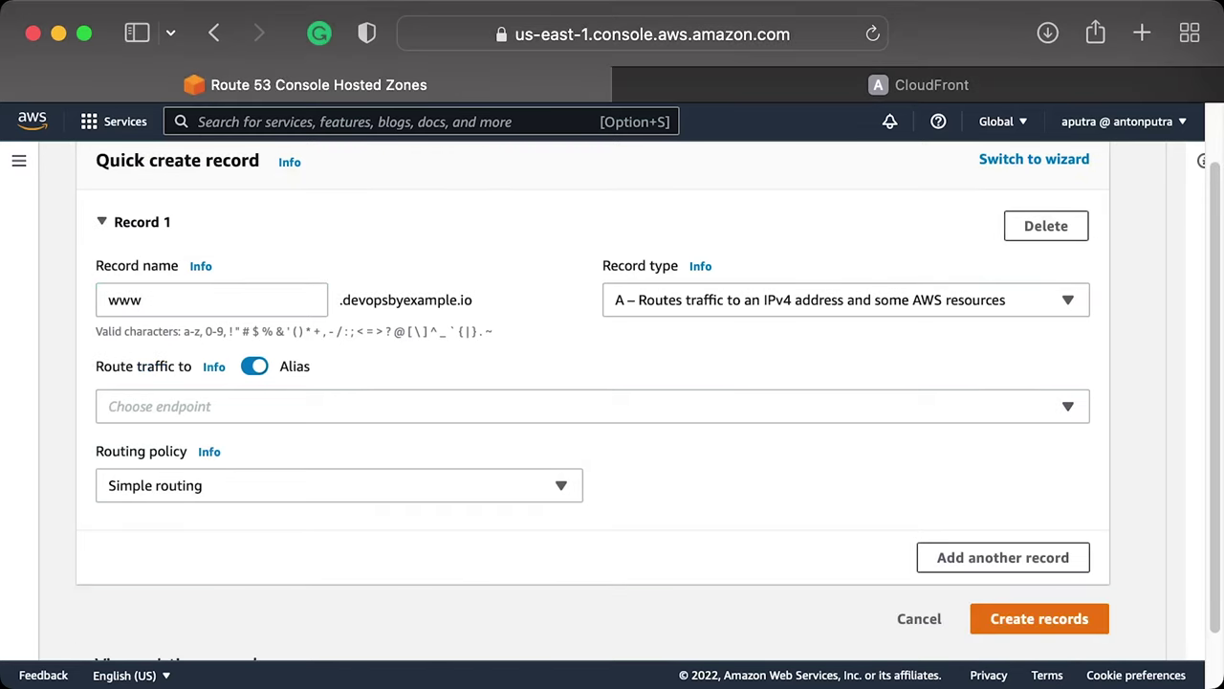
pyautogui.click(1069, 406)
pyautogui.click(208, 270)
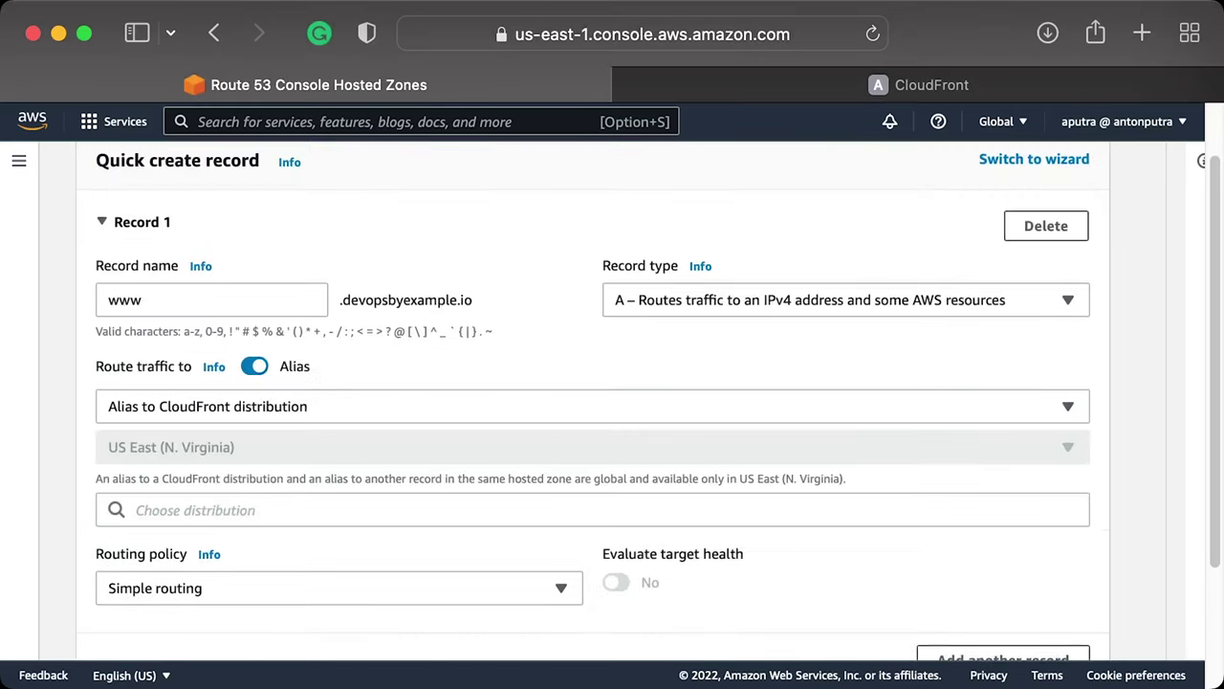
pyautogui.click(136, 510)
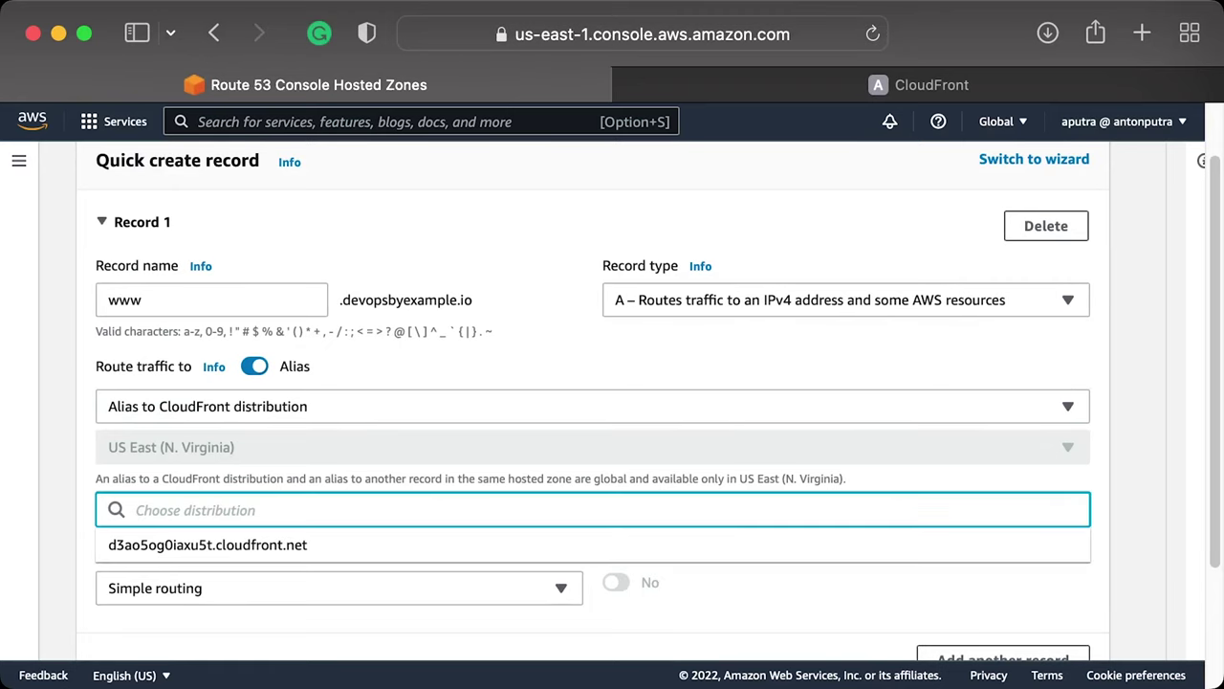
pyautogui.write('d3ao5og0iaxu5t.cloudfront.net')
pyautogui.press('Return')
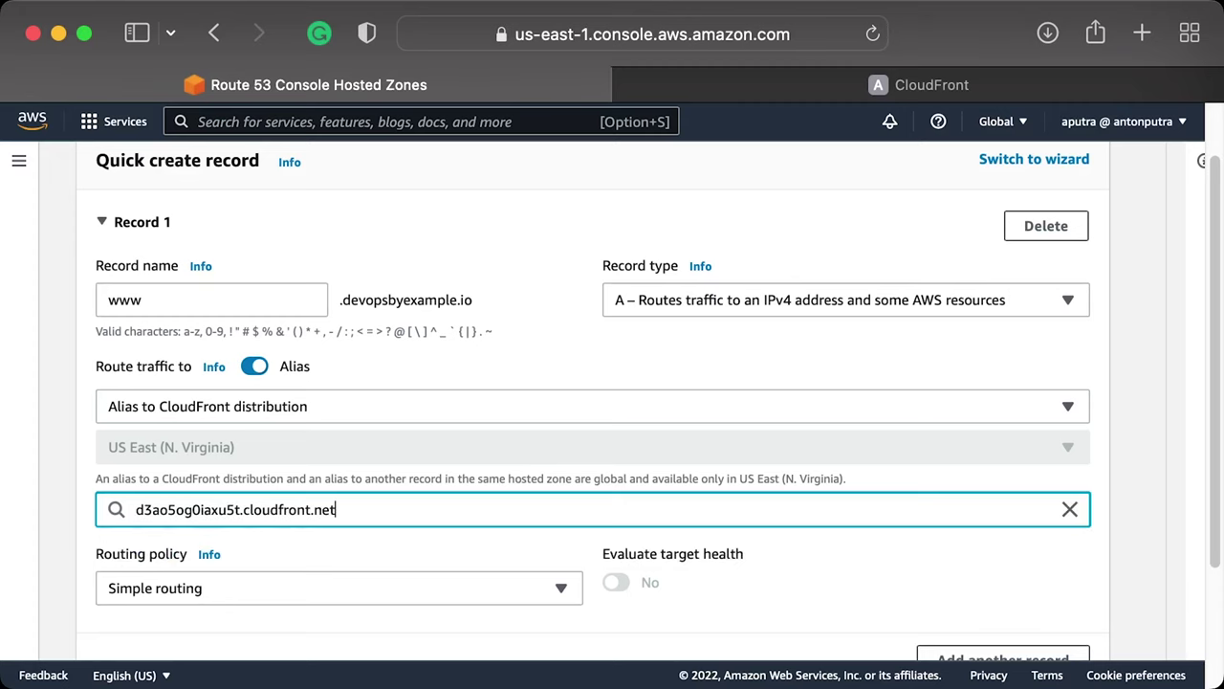
pyautogui.scroll(-3, 612, 383)
pyautogui.click(1038, 554)
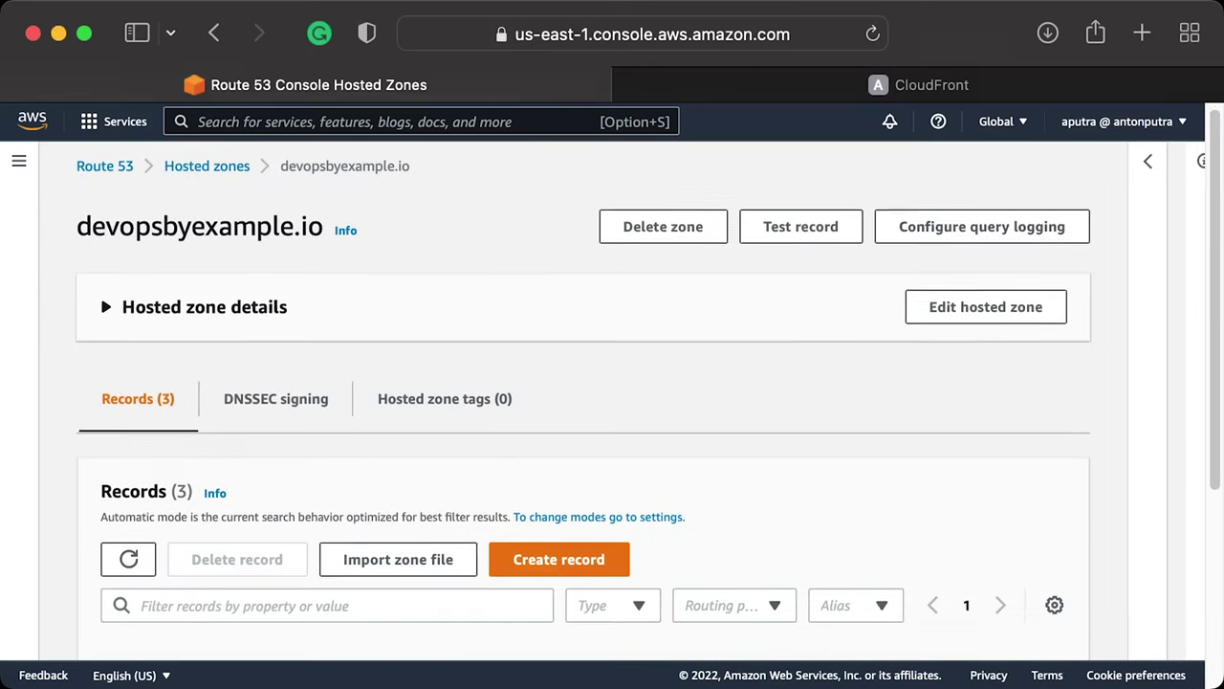
pyautogui.scroll(-4, 613, 402)
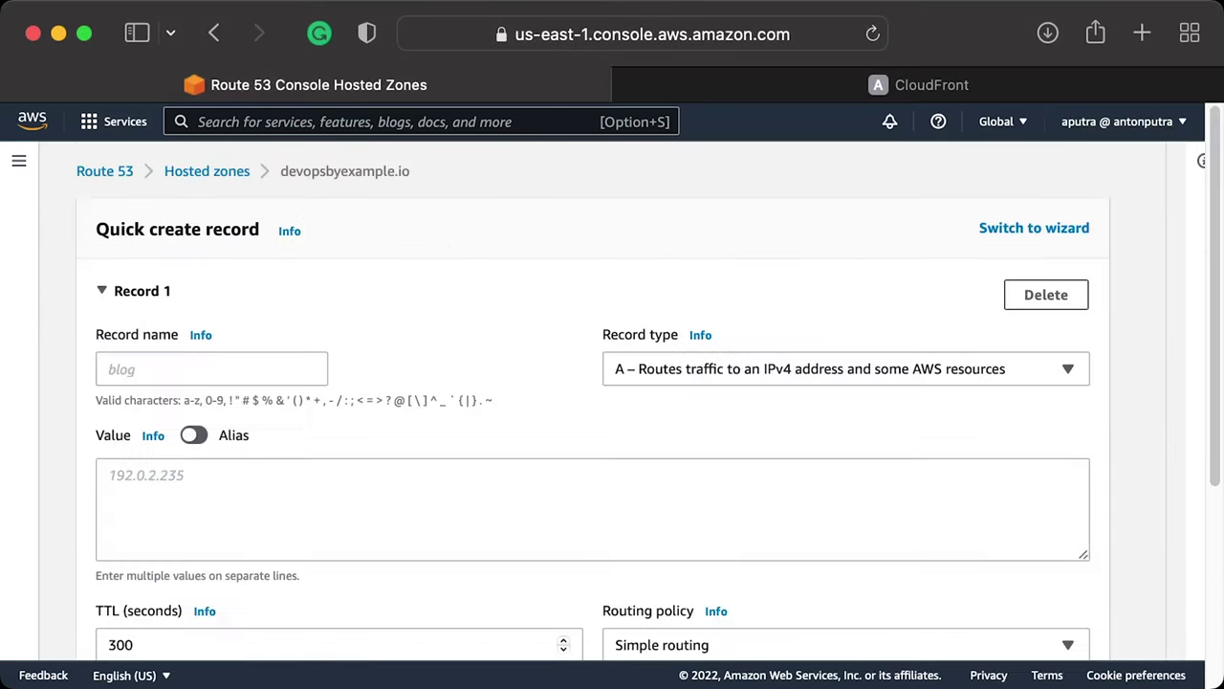
# - Create an apex A record for devopsbyexample.io as an alias to the CloudFront distribution d3ao5og0iaxu5t.cloudfront.net
pyautogui.click(193, 434)
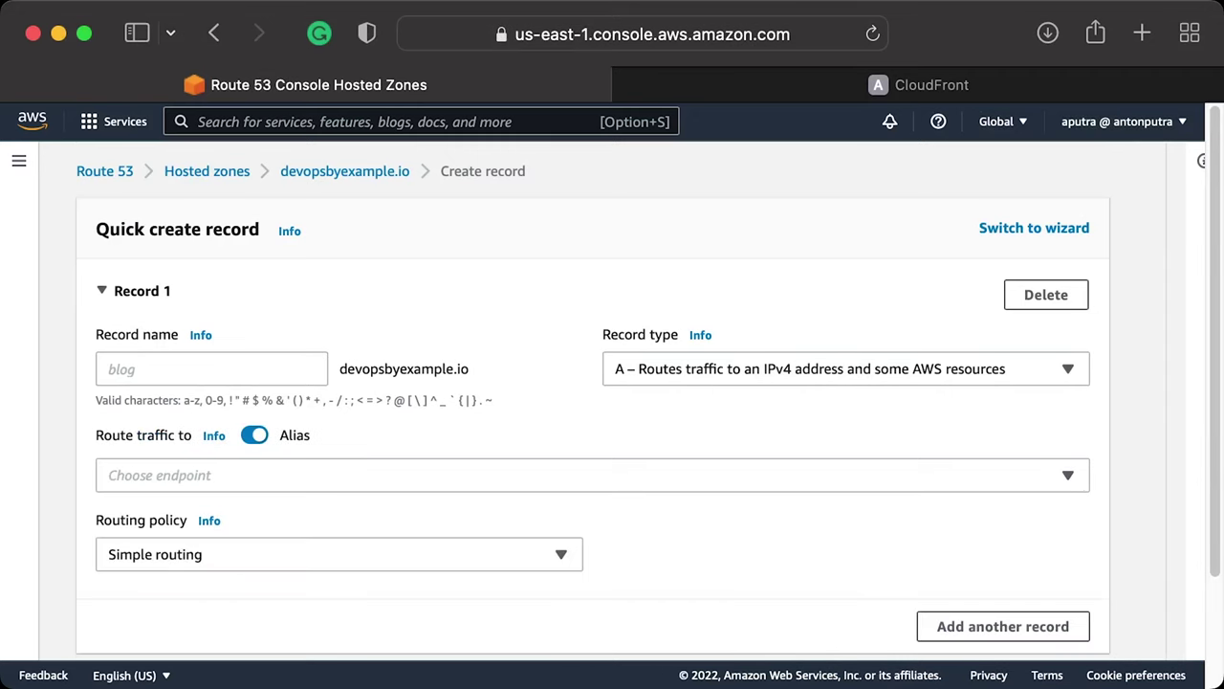
pyautogui.scroll(-3, 612, 401)
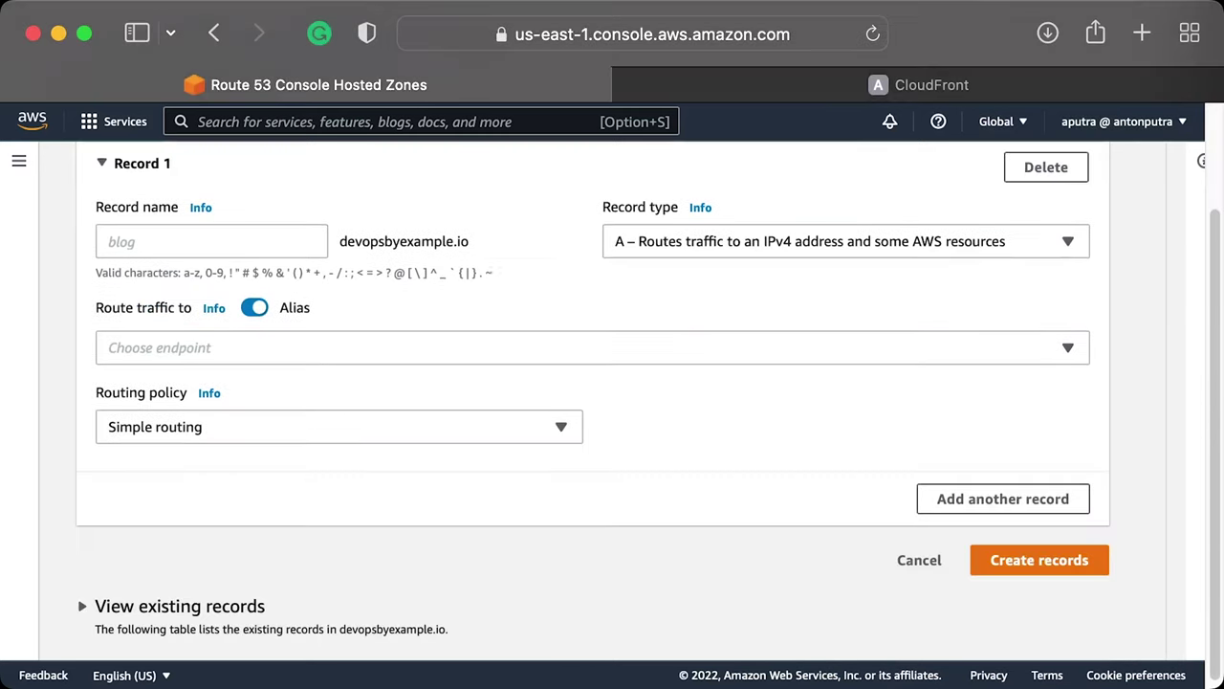
pyautogui.click(382, 347)
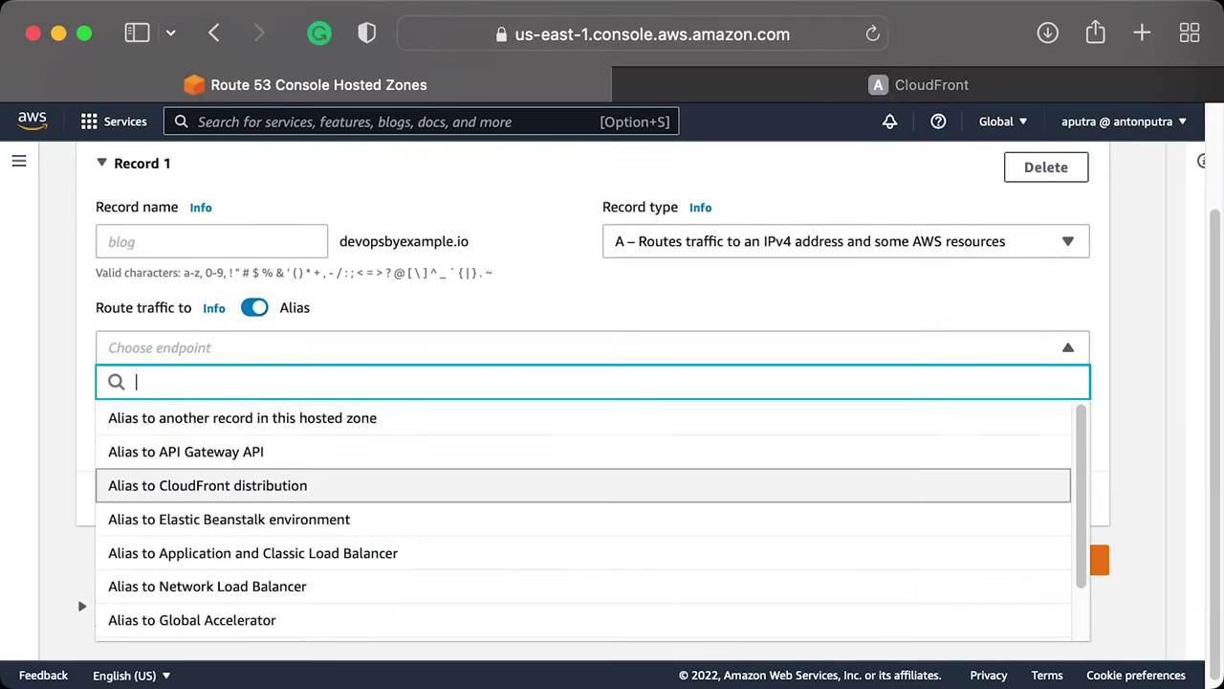
pyautogui.click(208, 485)
pyautogui.click(136, 450)
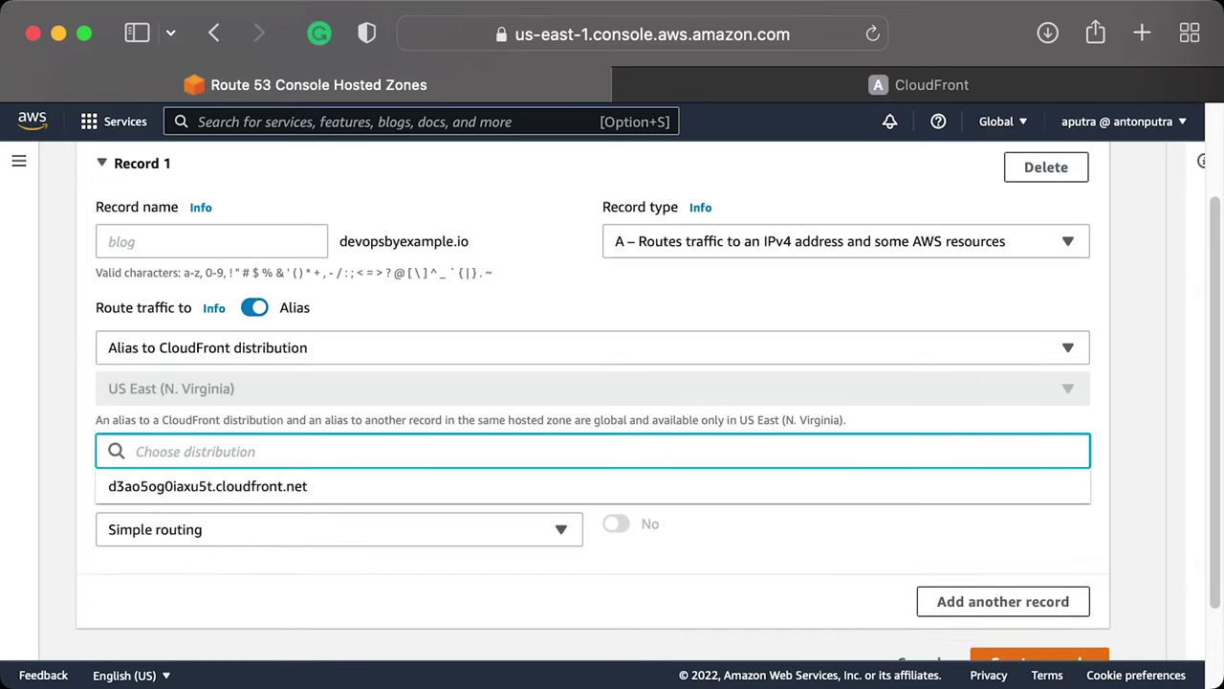
pyautogui.write('d3ao5og0iaxu5t.cloudfront.net')
pyautogui.press('Return')
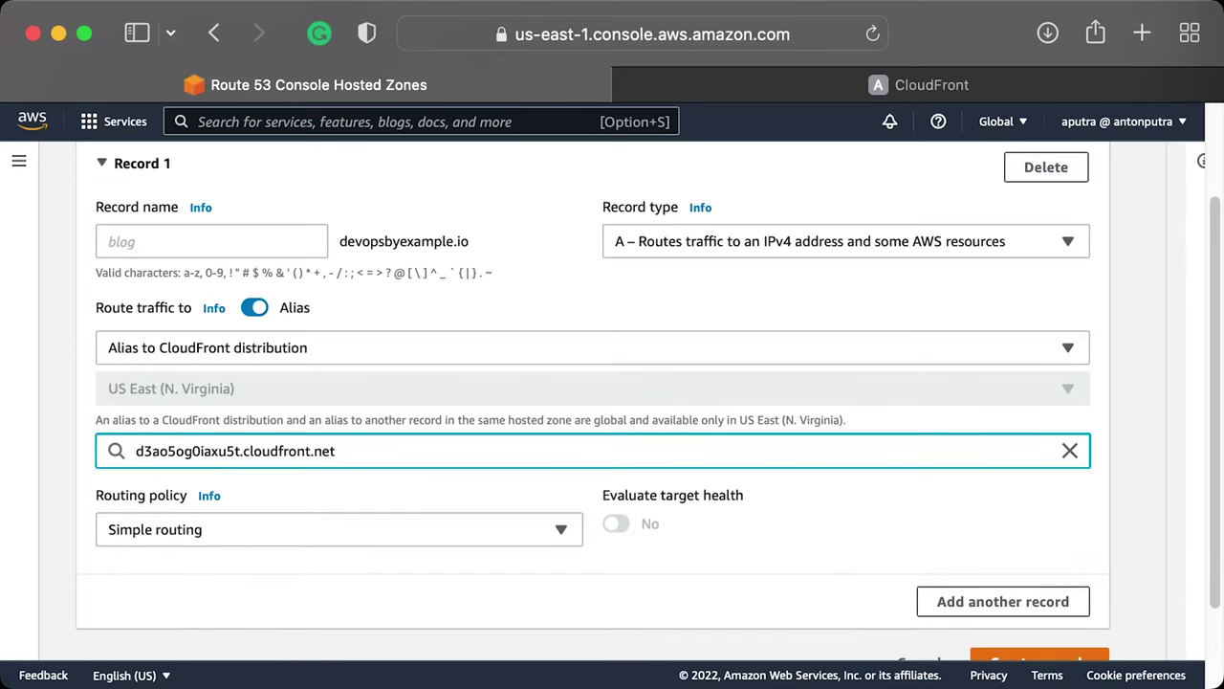
pyautogui.scroll(-2, 612, 383)
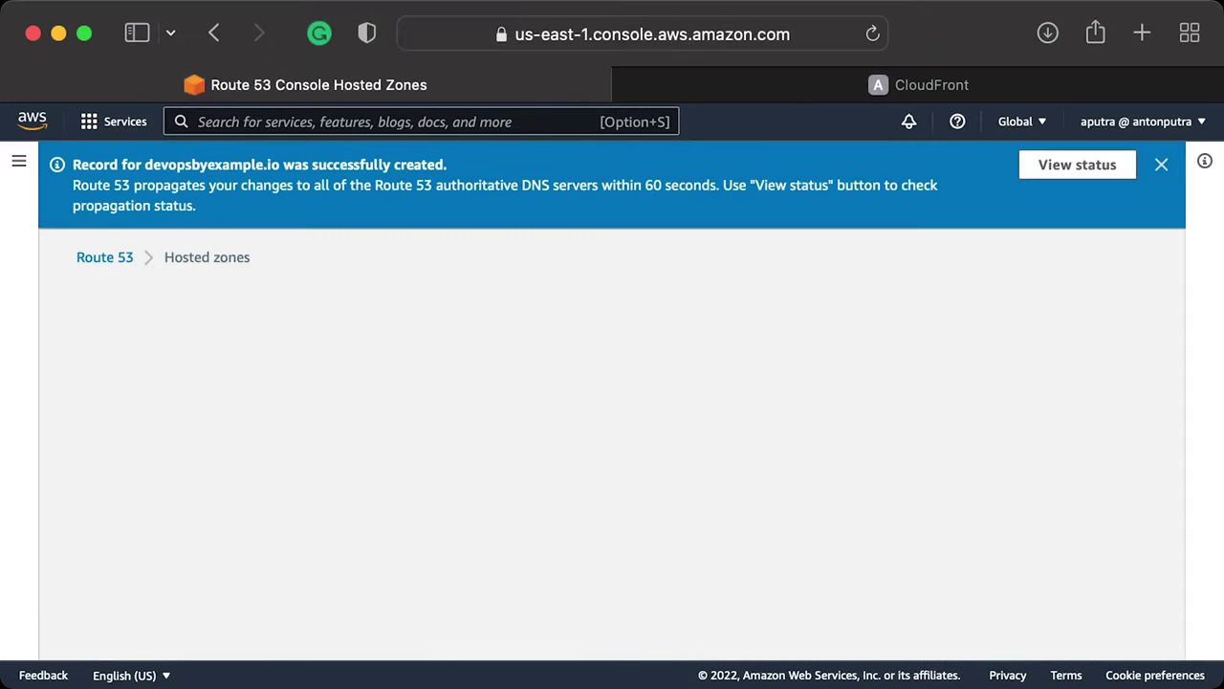
pyautogui.scroll(-5, 612, 402)
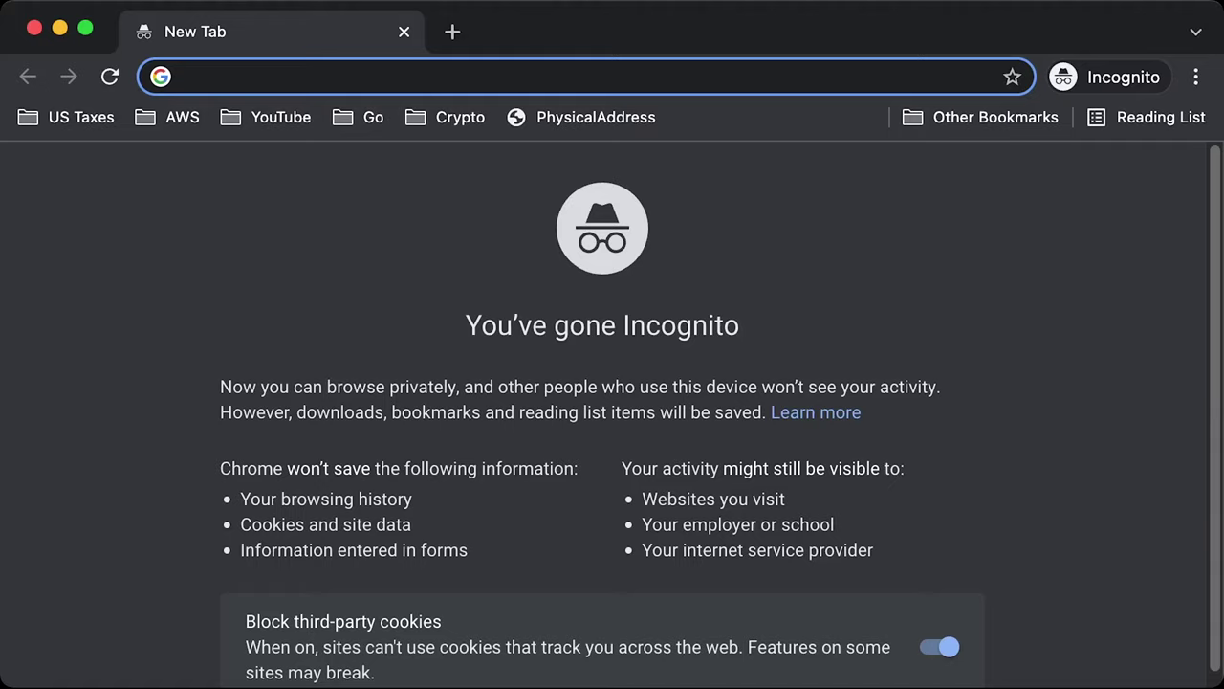
pyautogui.write('https://www.devopsbyexample.io')
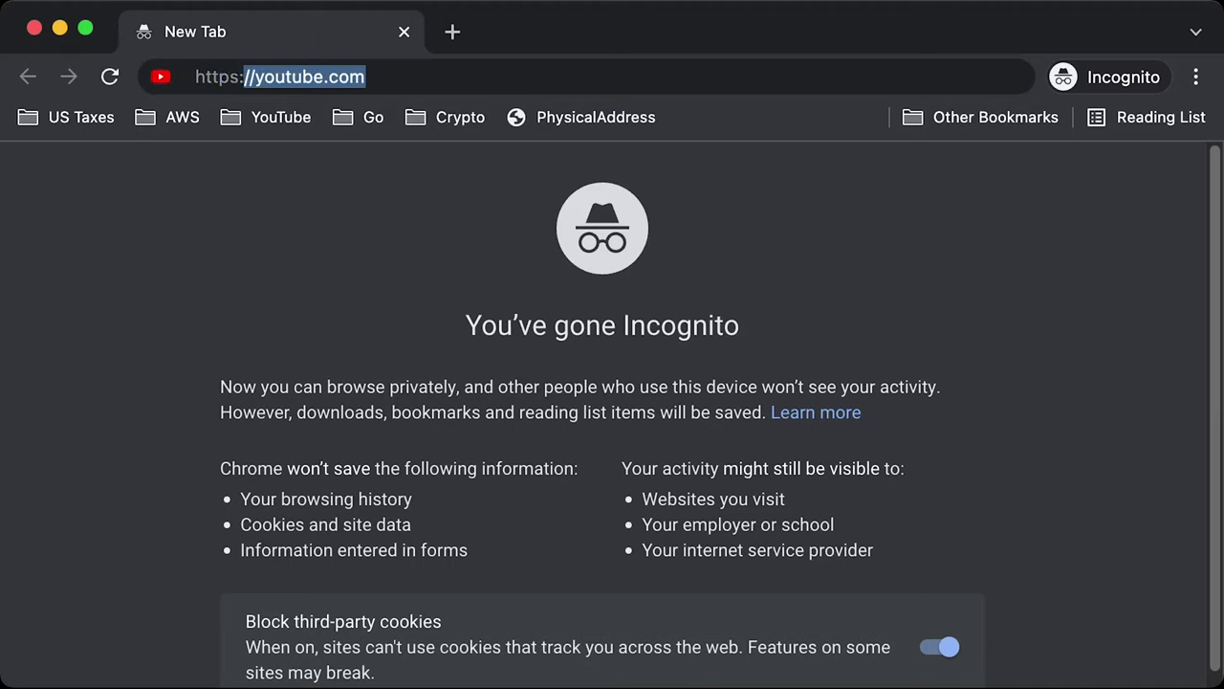
pyautogui.write('www.devopsbyexample.io')
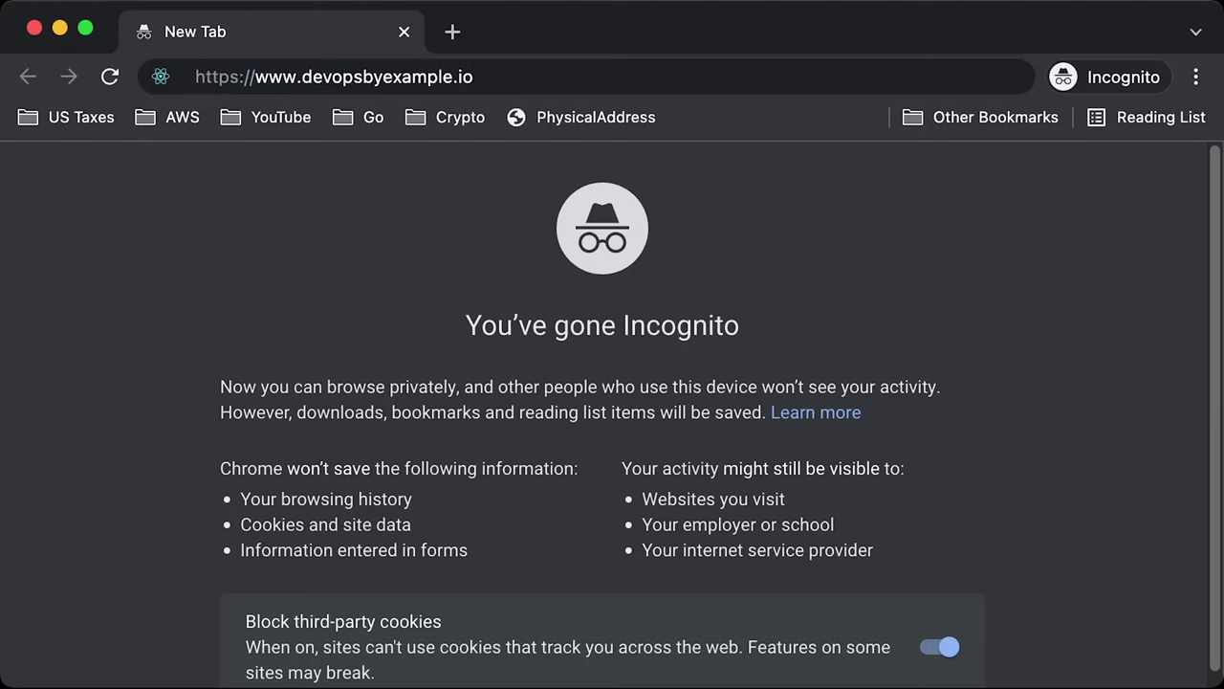
pyautogui.press('Return')
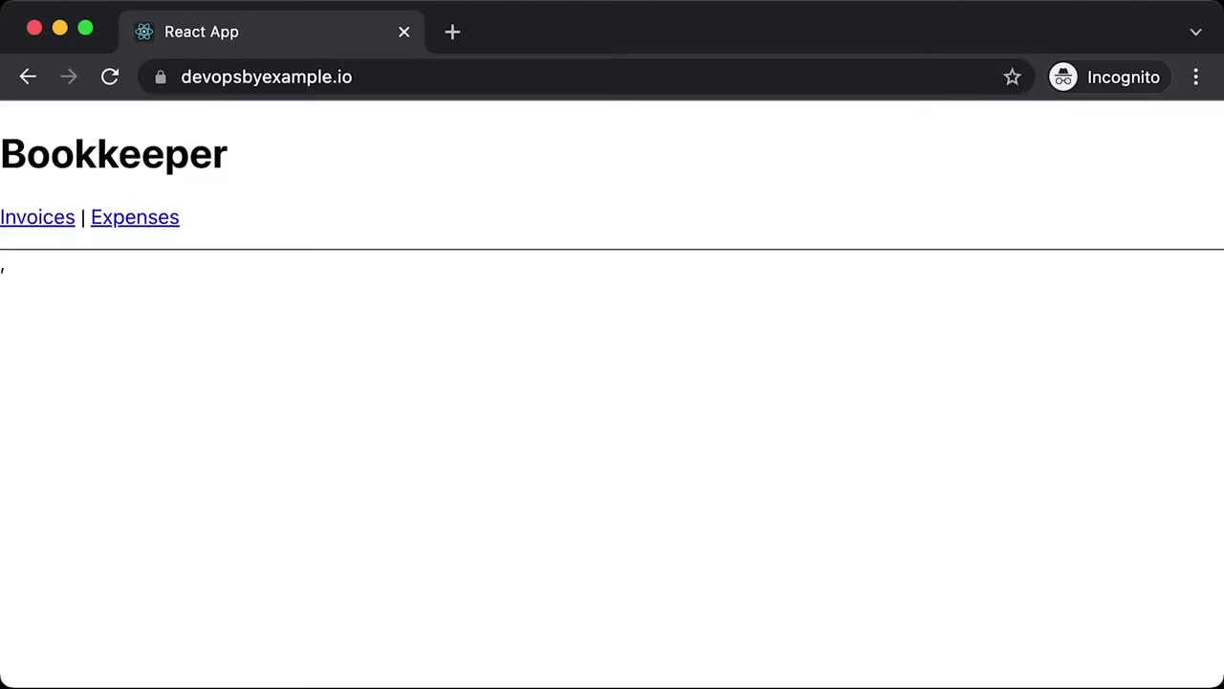
pyautogui.click(135, 217)
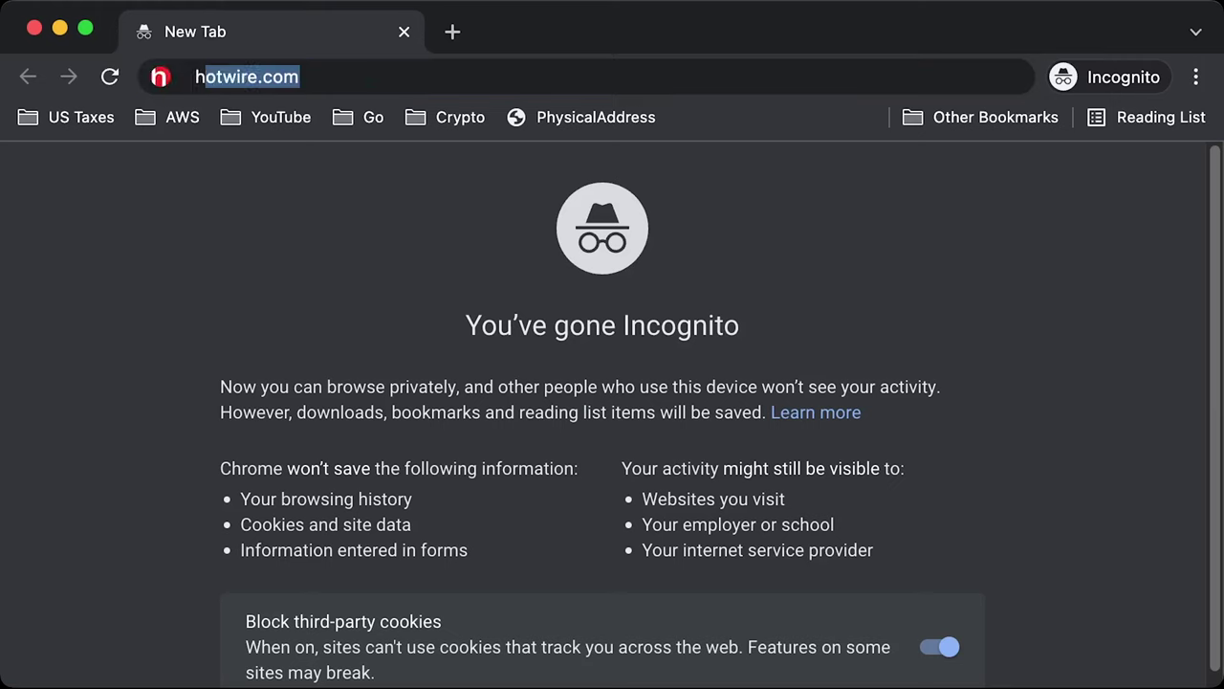
pyautogui.write('ttps://')
pyautogui.write('devopsbyexample.io')
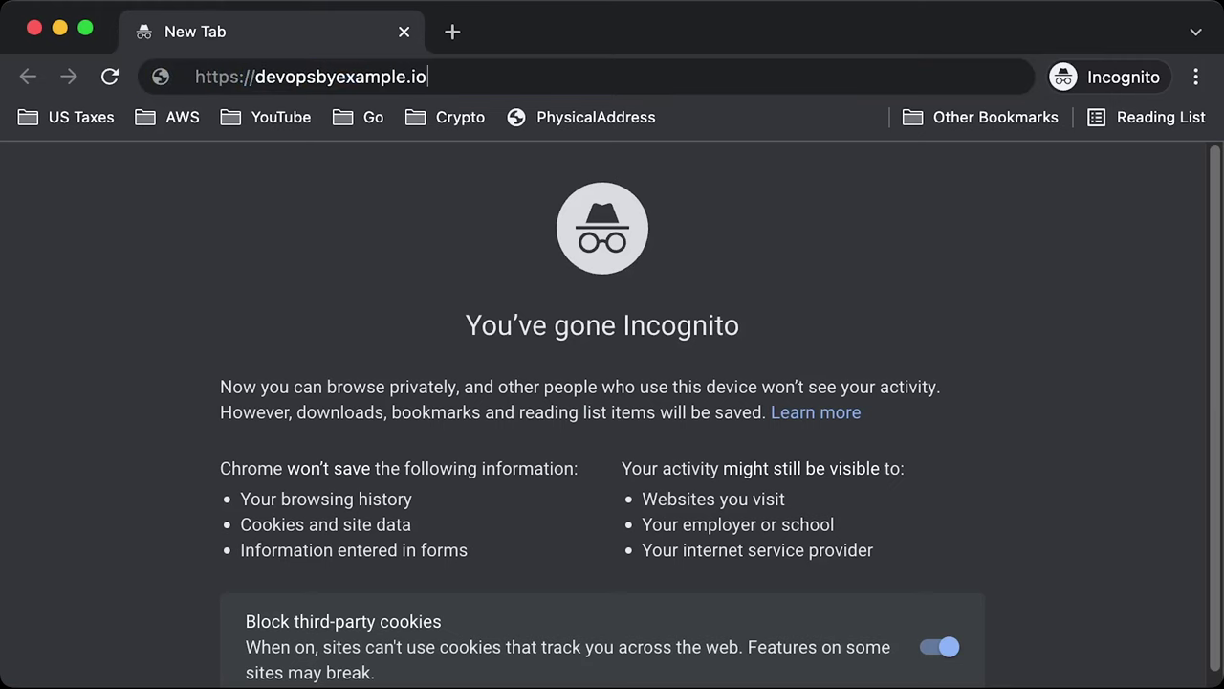
pyautogui.press('Return')
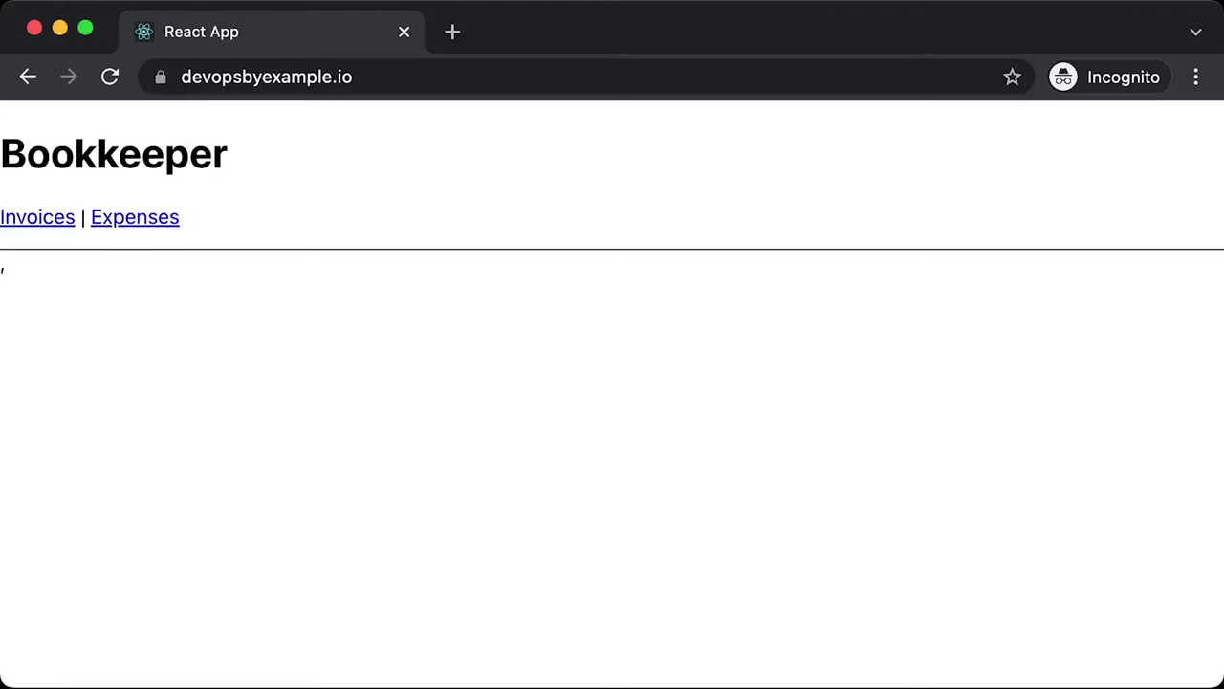
pyautogui.click(135, 217)
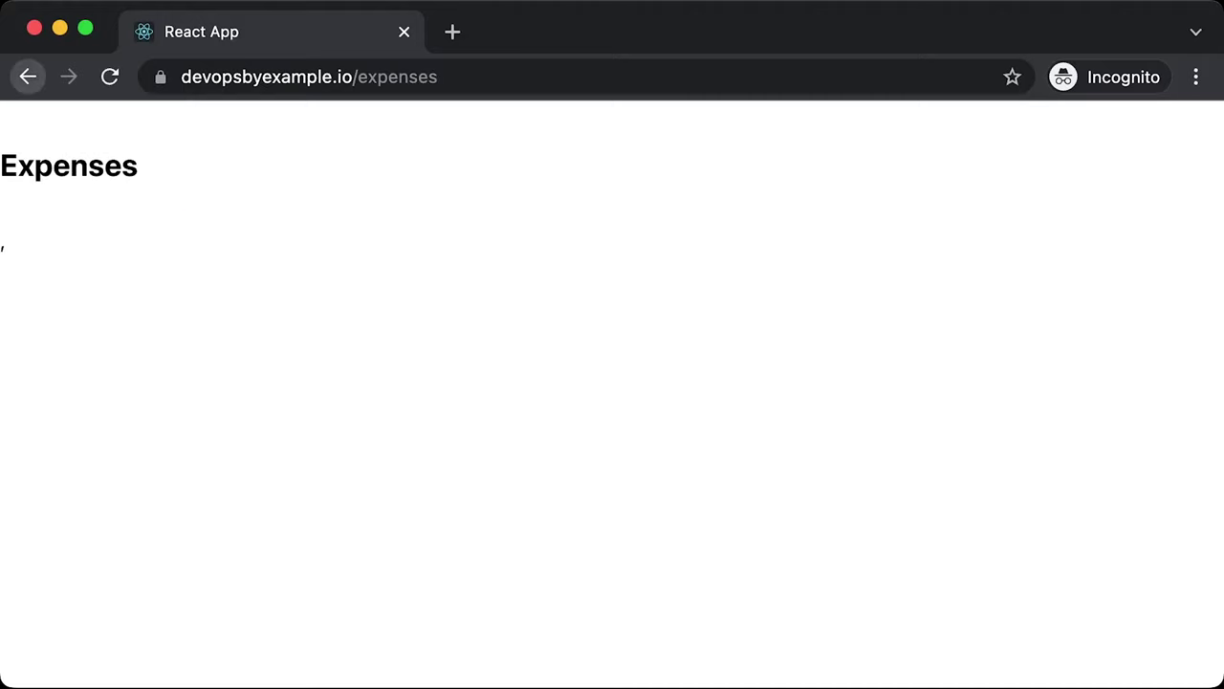
pyautogui.click(28, 77)
pyautogui.click(38, 217)
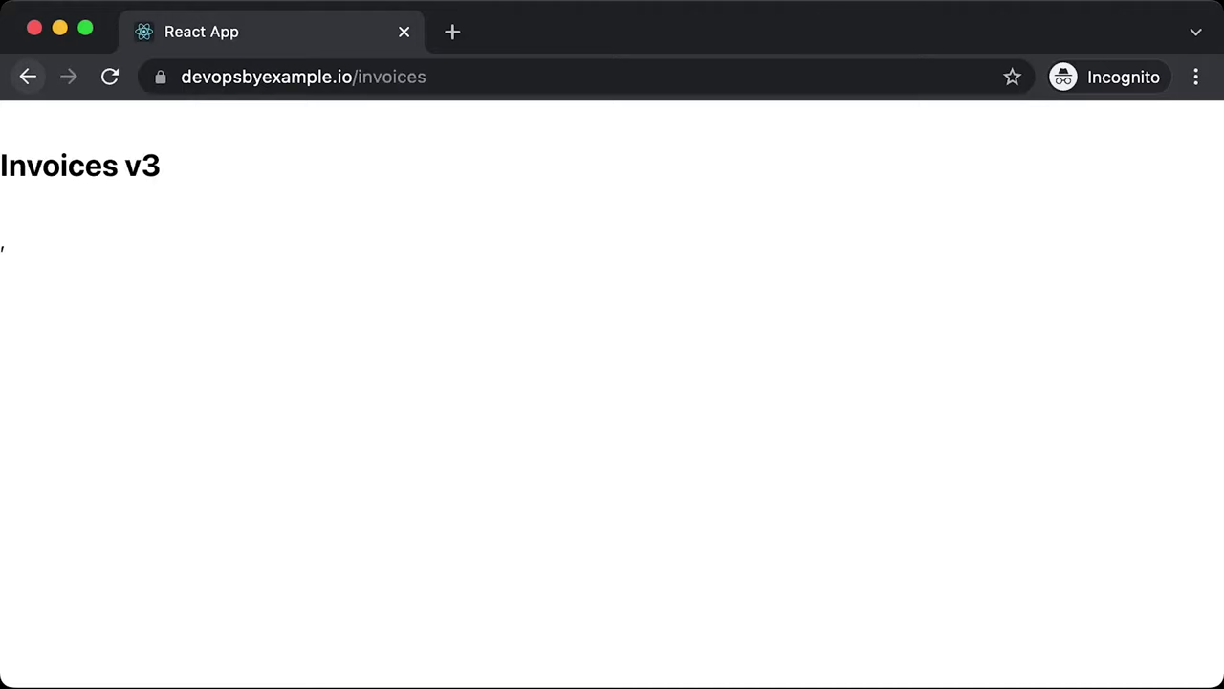
pyautogui.click(28, 77)
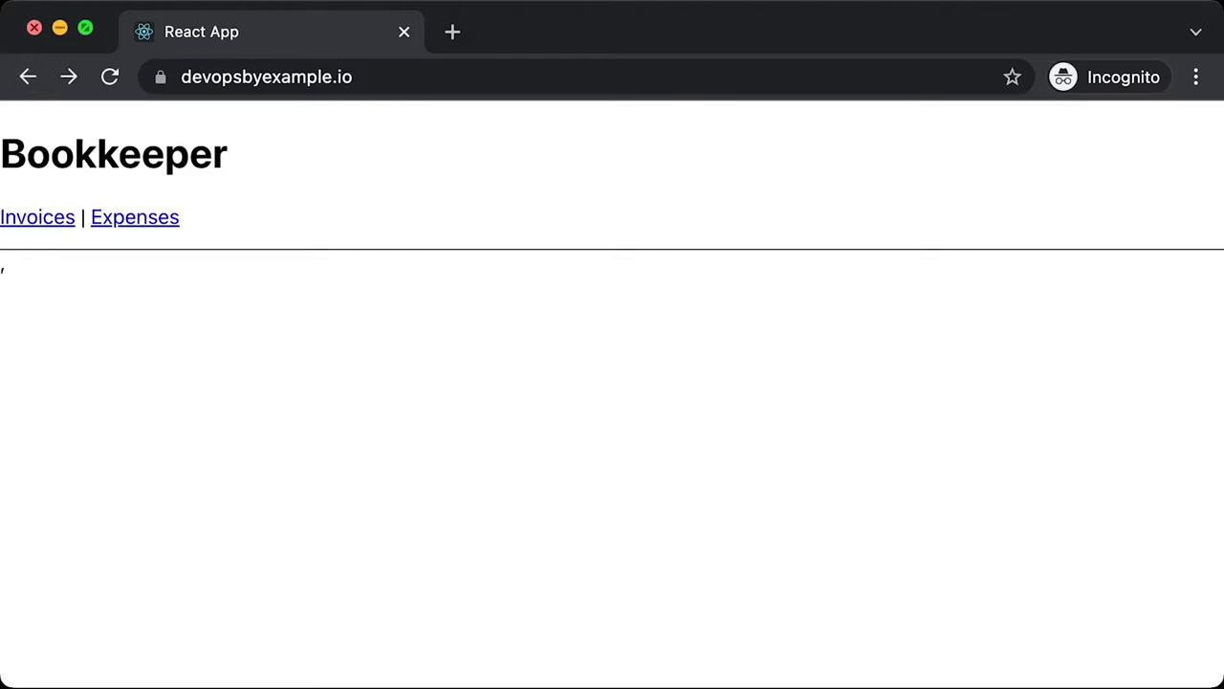
pyautogui.click(34, 28)
pyautogui.click(1129, 271)
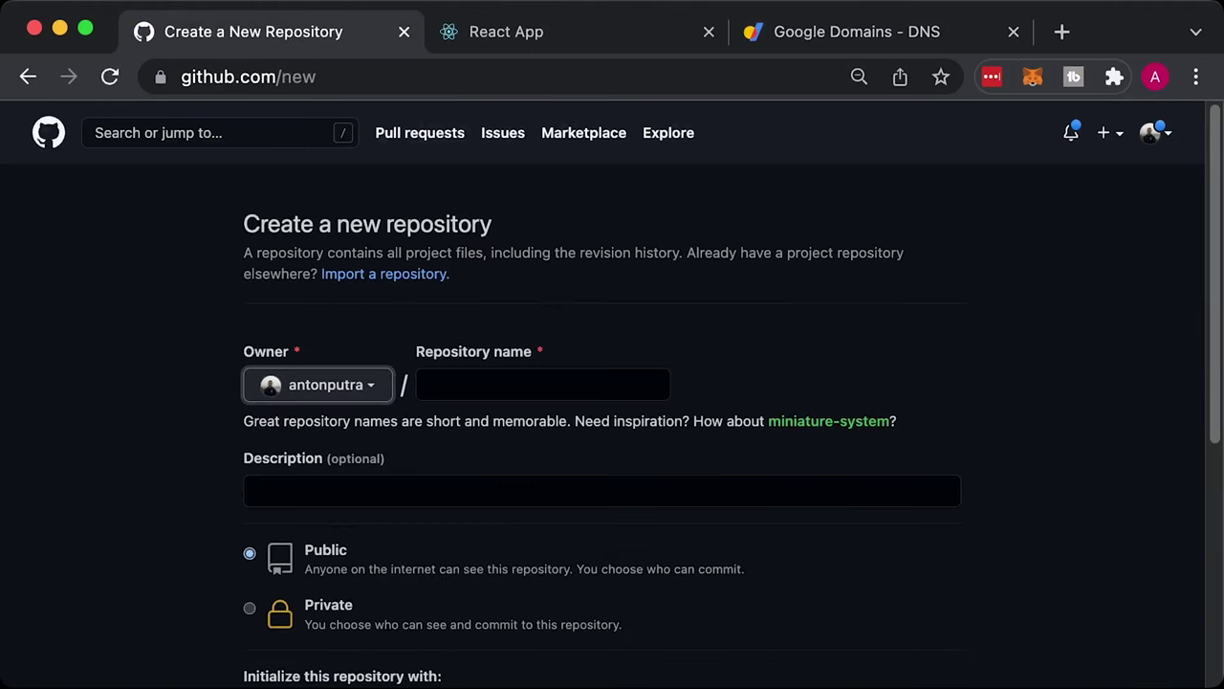
pyautogui.press('Tab')
pyautogui.write('www.devopsbyexample.io')
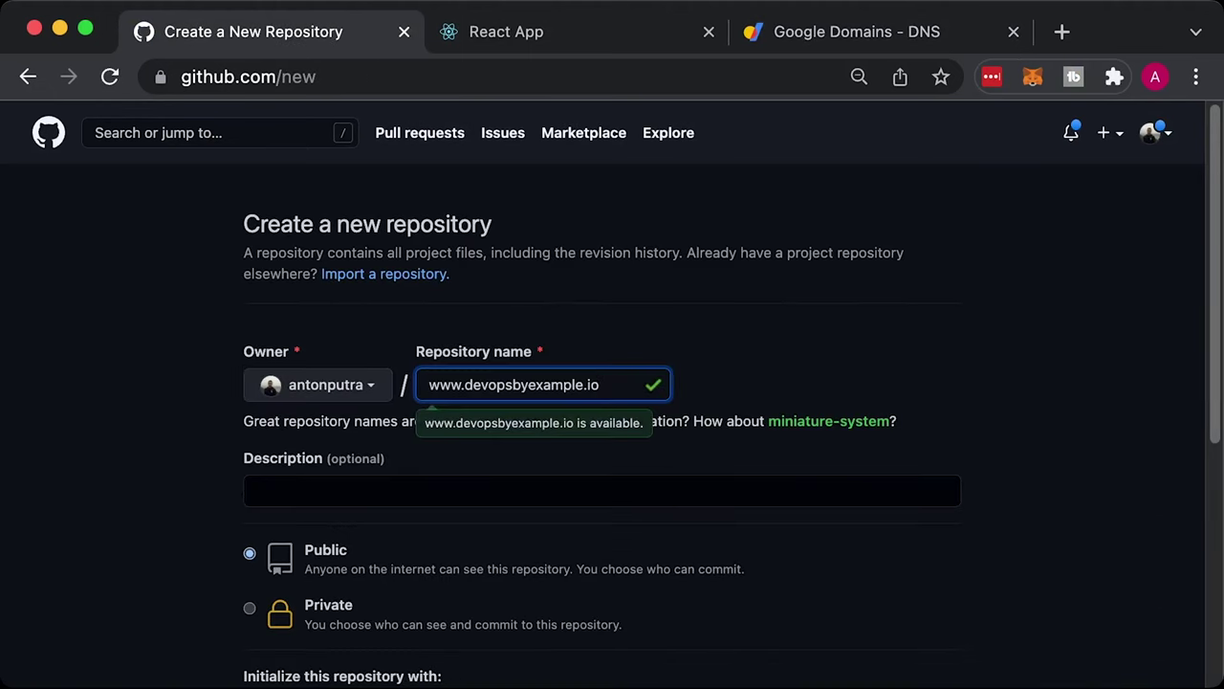
pyautogui.scroll(-1, 612, 394)
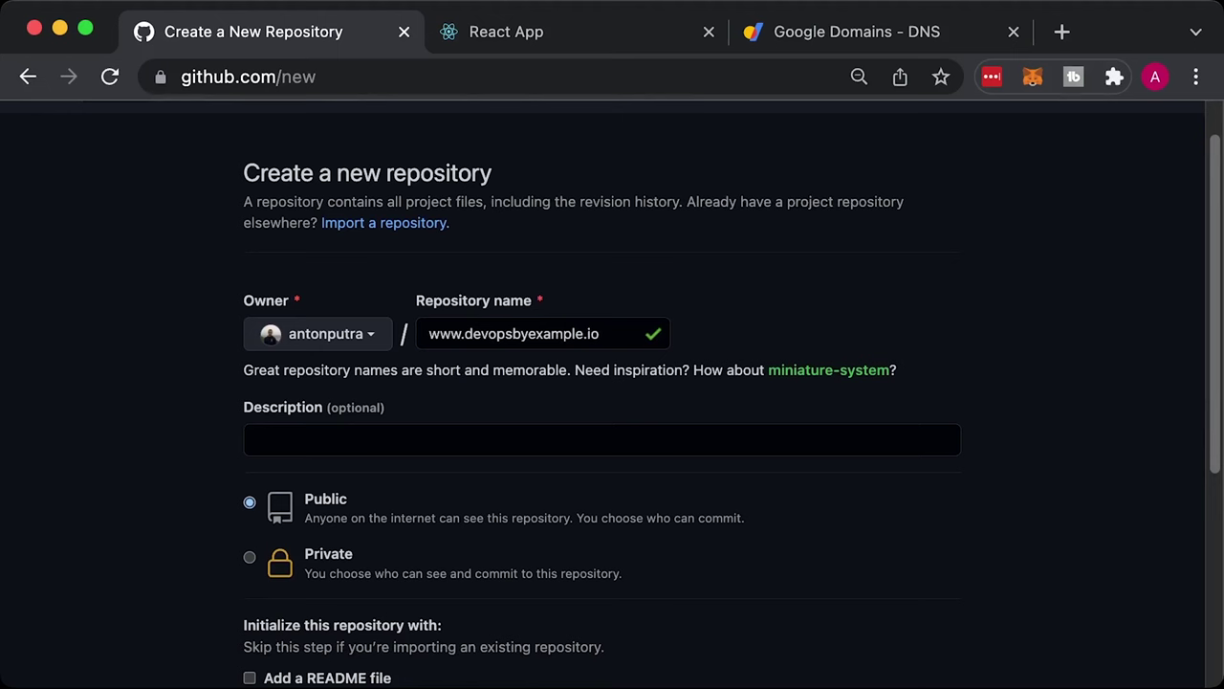
pyautogui.click(250, 557)
pyautogui.scroll(-5, 612, 382)
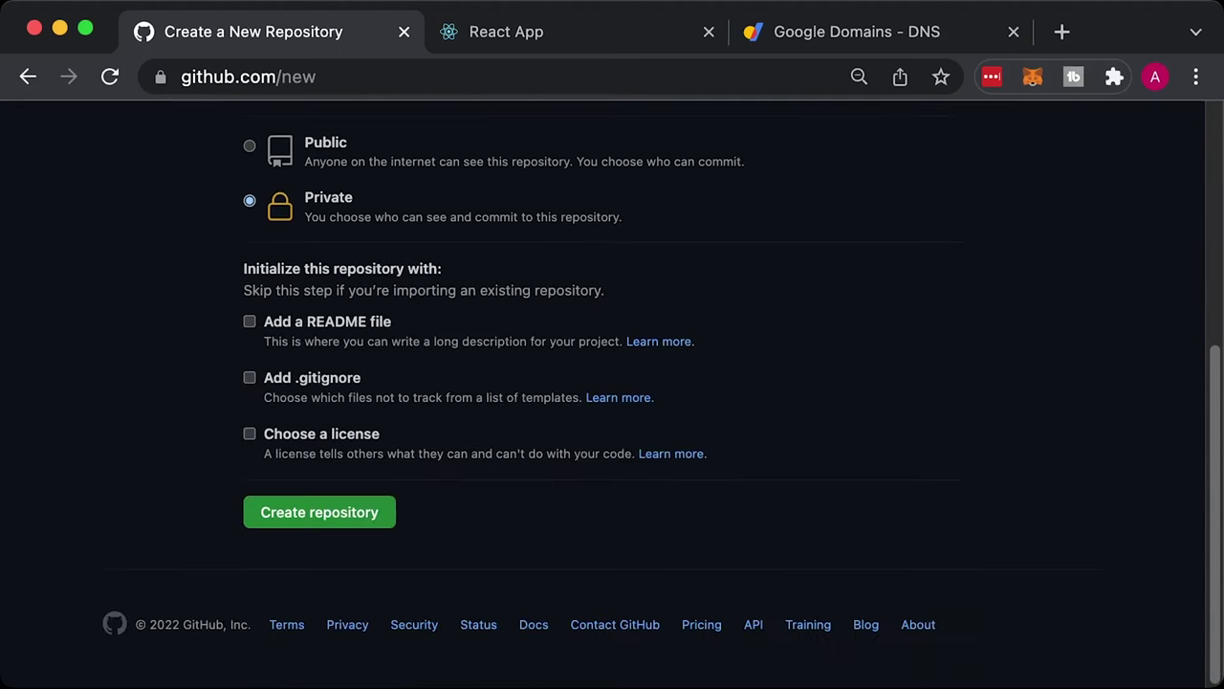
pyautogui.click(322, 508)
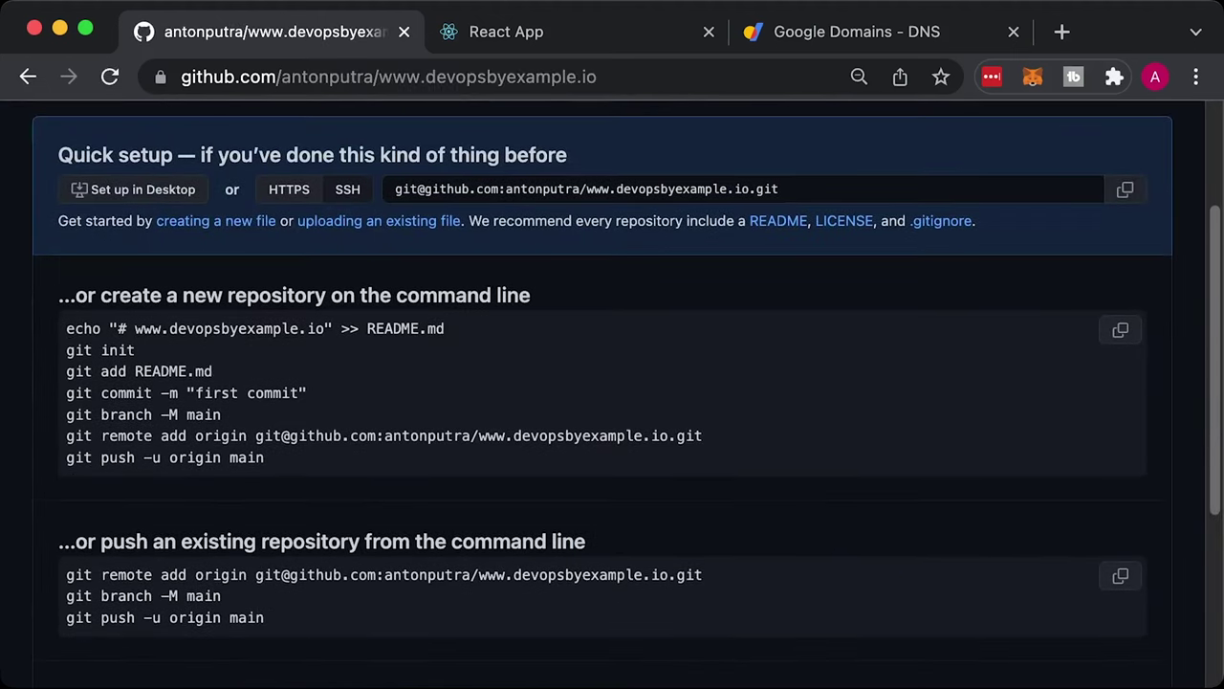
pyautogui.moveTo(704, 574); pyautogui.dragTo(65, 575)
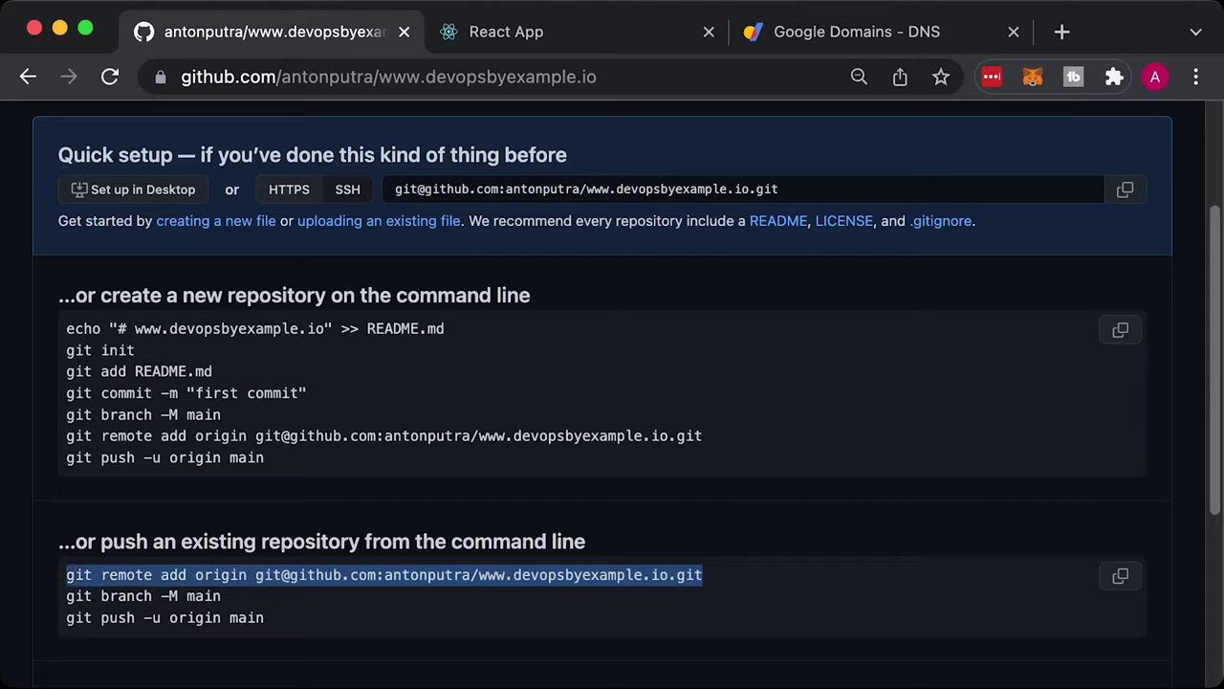
pyautogui.press('super+c')
pyautogui.press('super+Tab')
pyautogui.press('super+v')
pyautogui.press('Return')
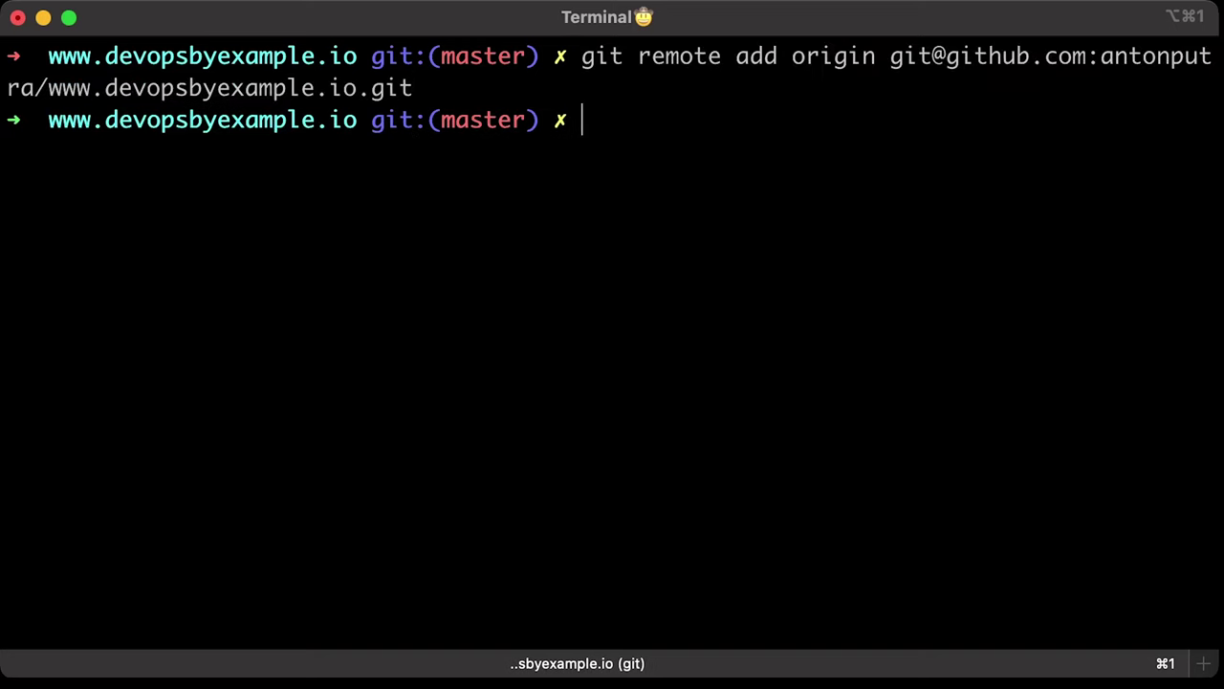
# - Switch to Visual Studio Code and create a .github folder containing a workflows folder in the project root
pyautogui.press('super+Tab')
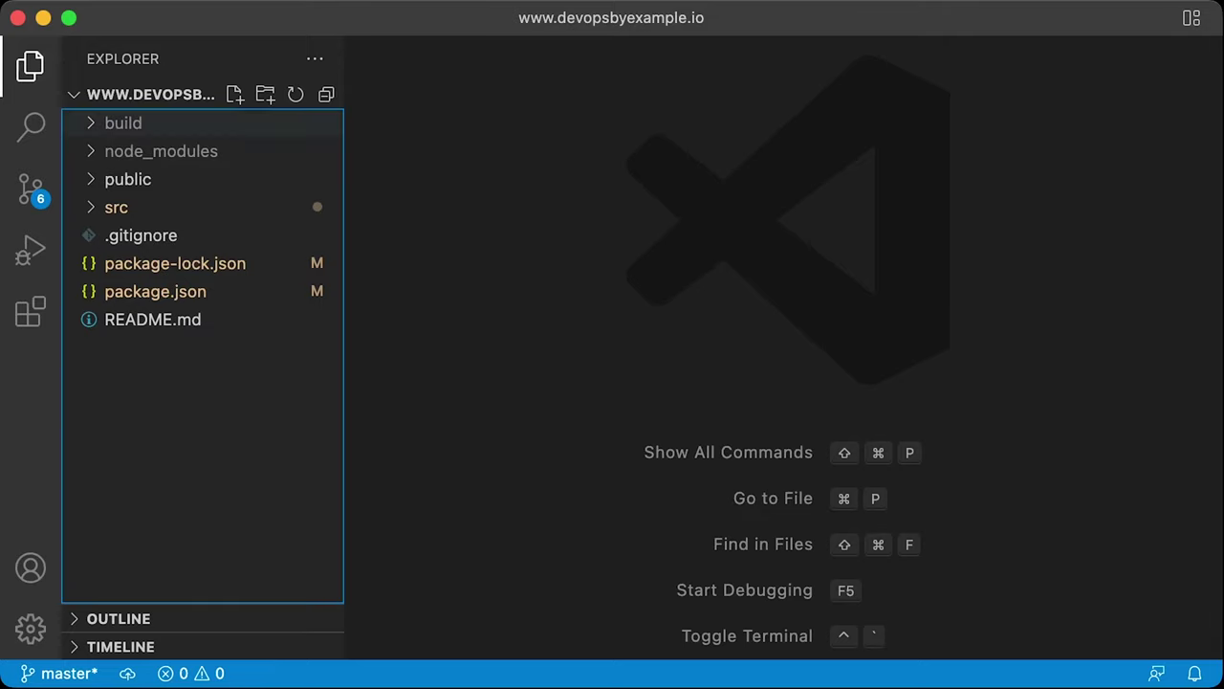
pyautogui.click(264, 94)
pyautogui.write('.github')
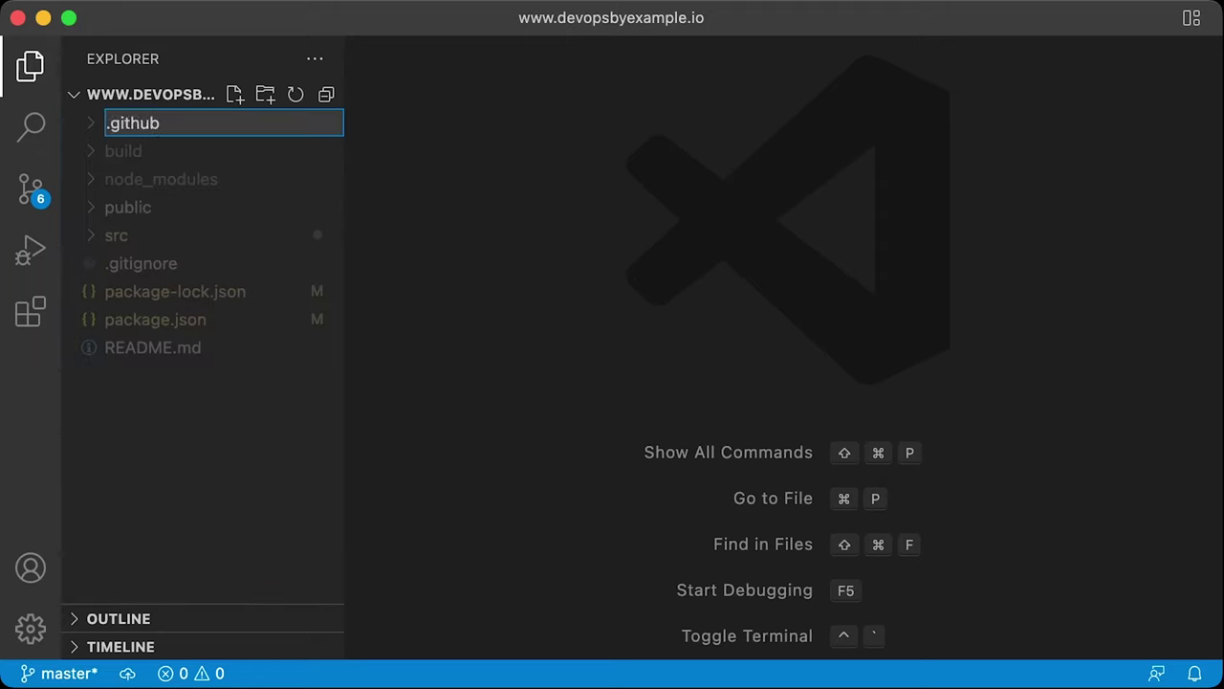
pyautogui.press('Return')
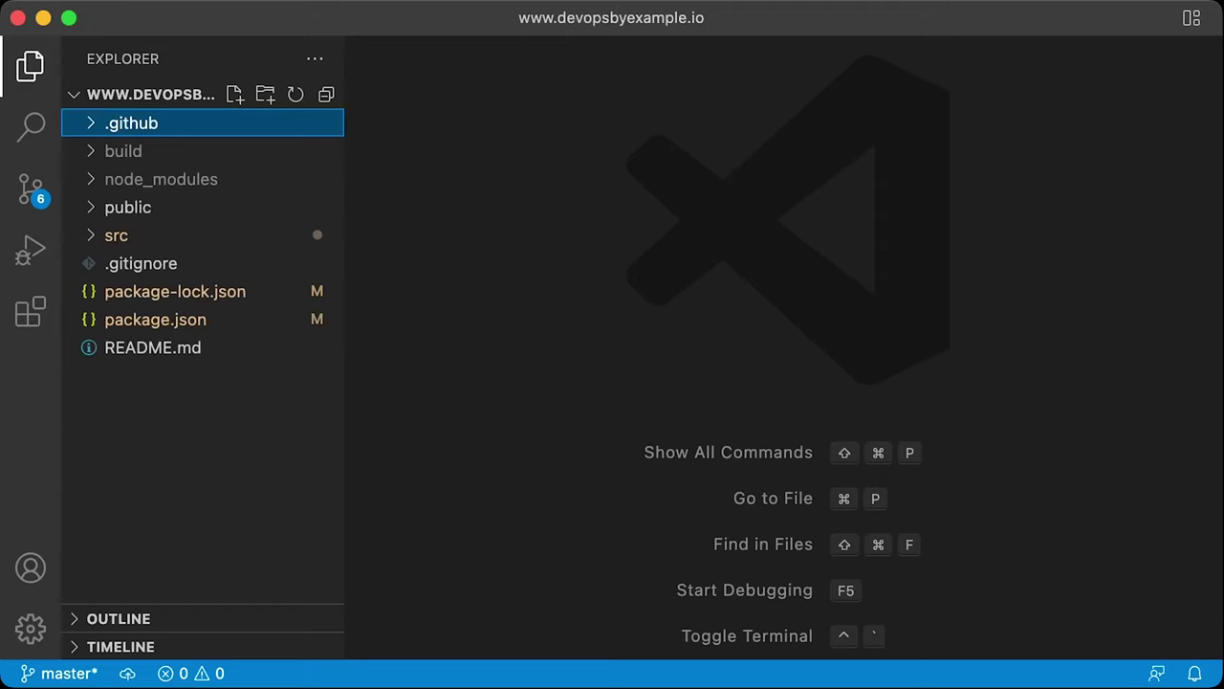
pyautogui.click(265, 94)
pyautogui.write('workflows')
pyautogui.press('Return')
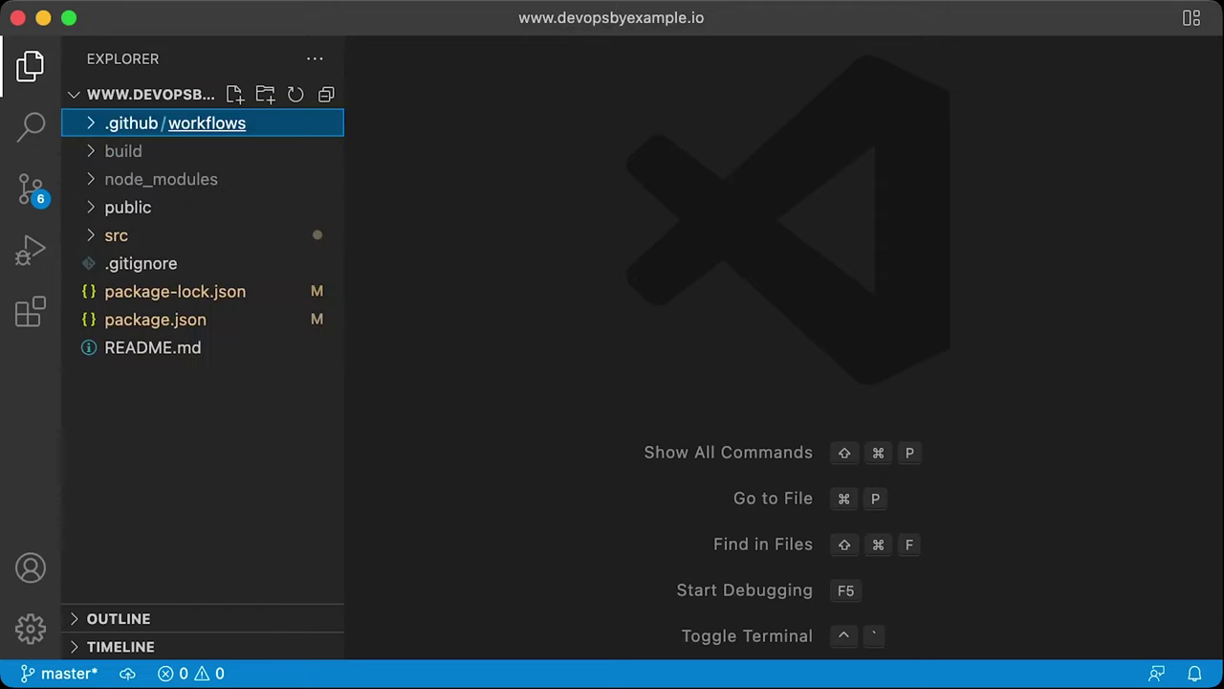
# - Create the file build-and-deploy.yaml in .github/workflows and hide the file explorer
pyautogui.click(234, 94)
pyautogui.press('super+v')
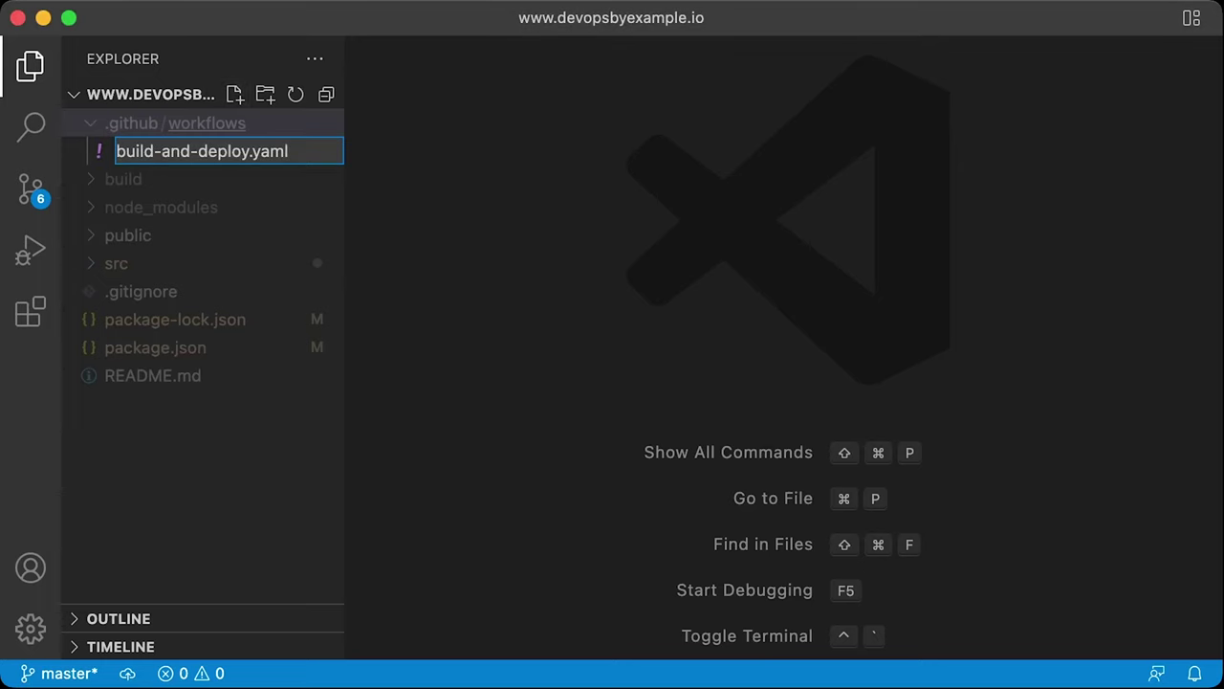
pyautogui.press('Return')
pyautogui.press('super+b')
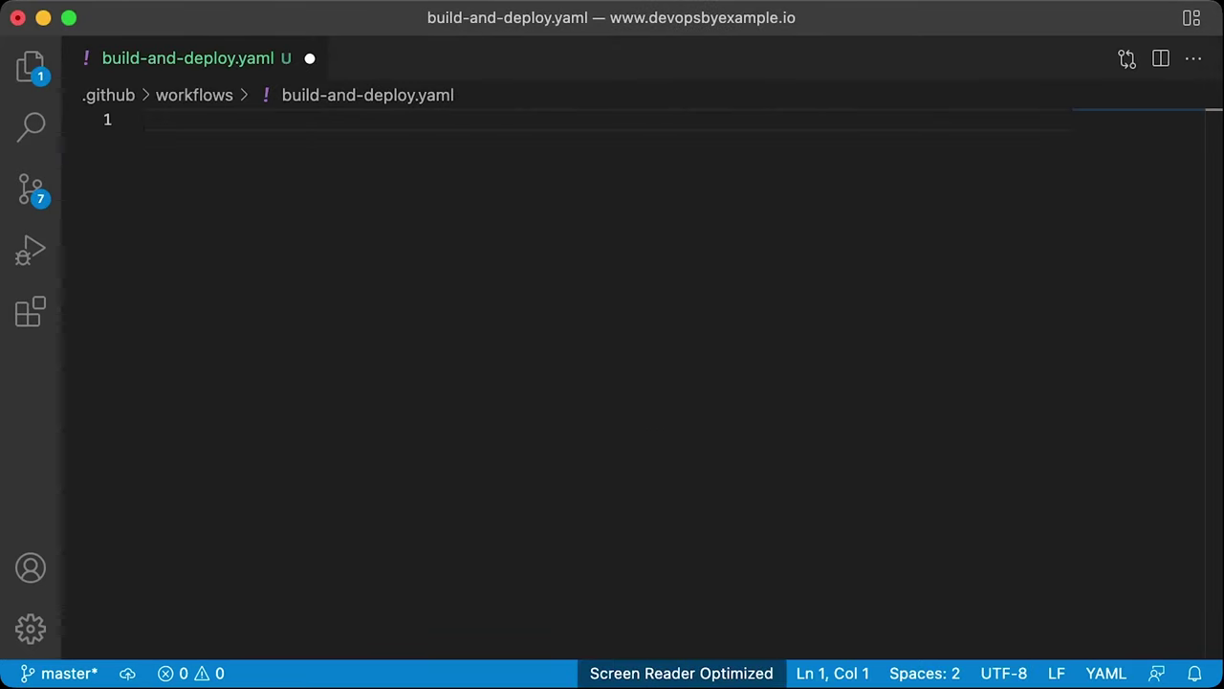
# - Name the workflow "Build and Deploy React App to CloudFront" and trigger it on pushes to the master branch
pyautogui.press('super+v')
pyautogui.press('Right')
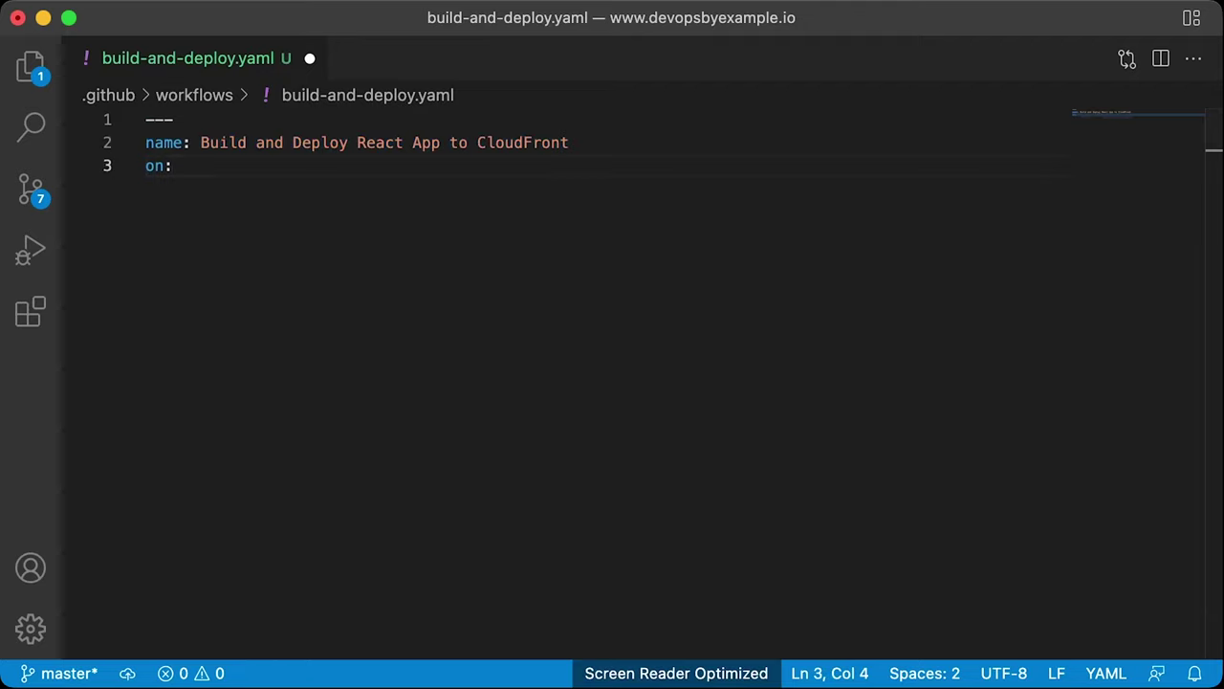
pyautogui.press('super+v')
pyautogui.press('Right')
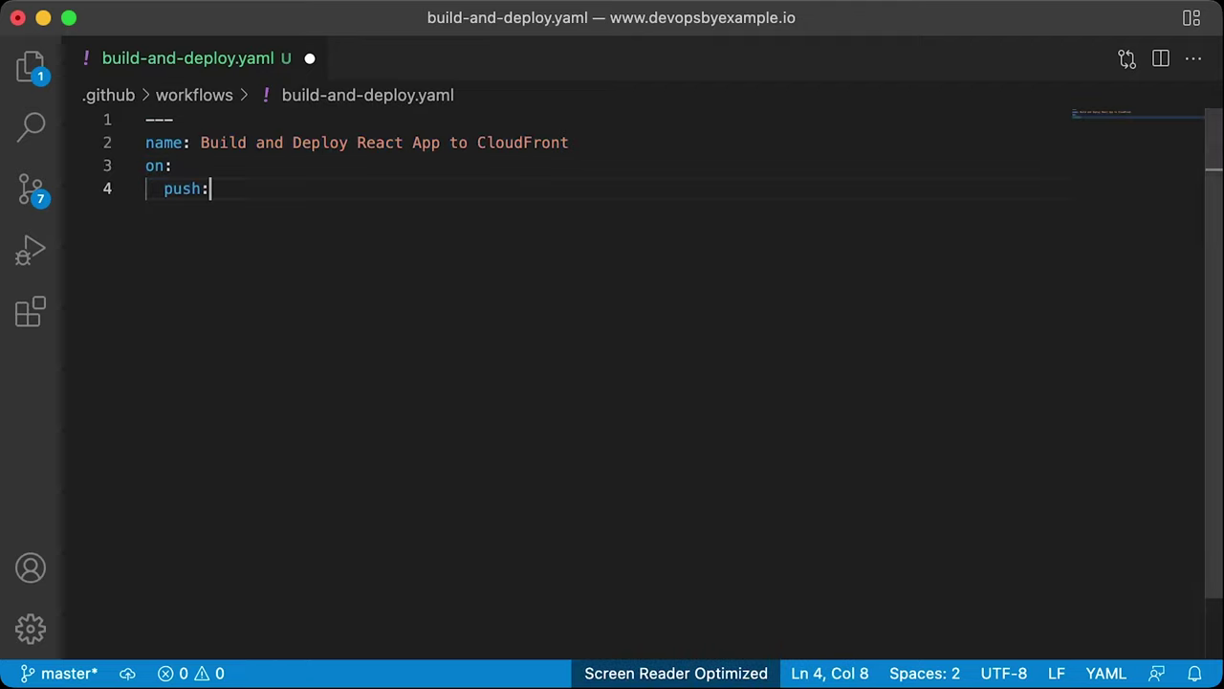
pyautogui.press('super+v')
pyautogui.press('Right')
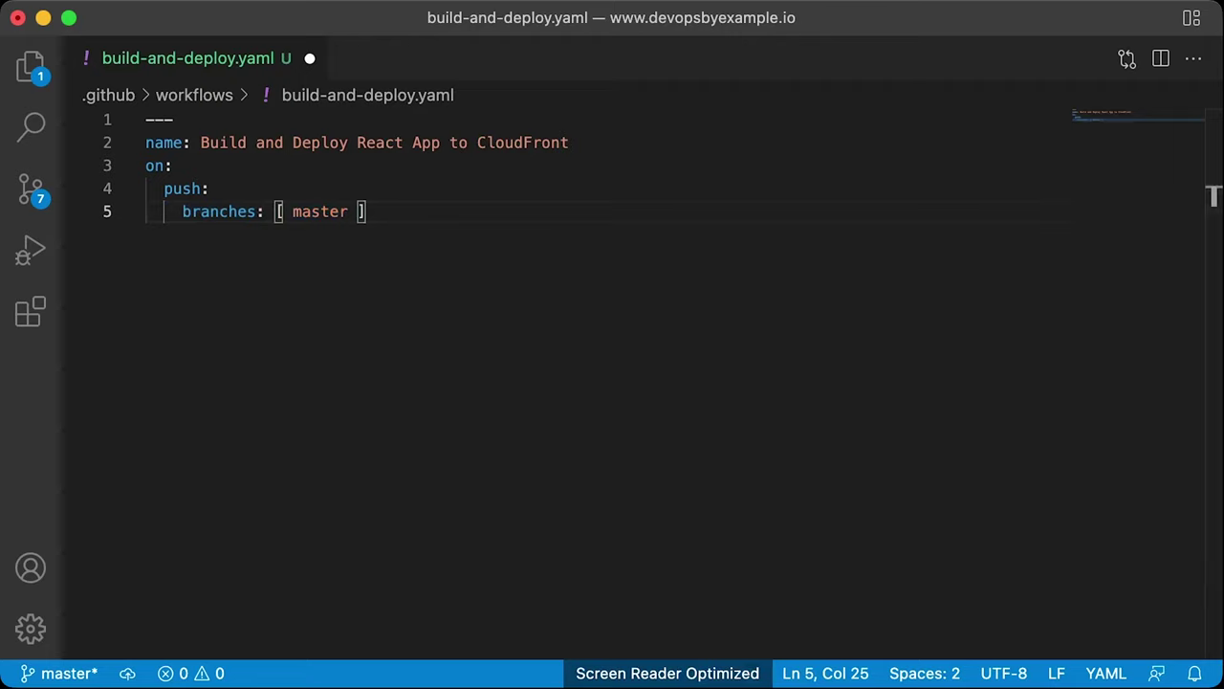
# - Add a jobs section with a build-and-deploy job named "Build and Deploy" that runs on ubuntu-latest
pyautogui.press('super+v')
pyautogui.press('Right')
pyautogui.press('super+v')
pyautogui.press('Right')
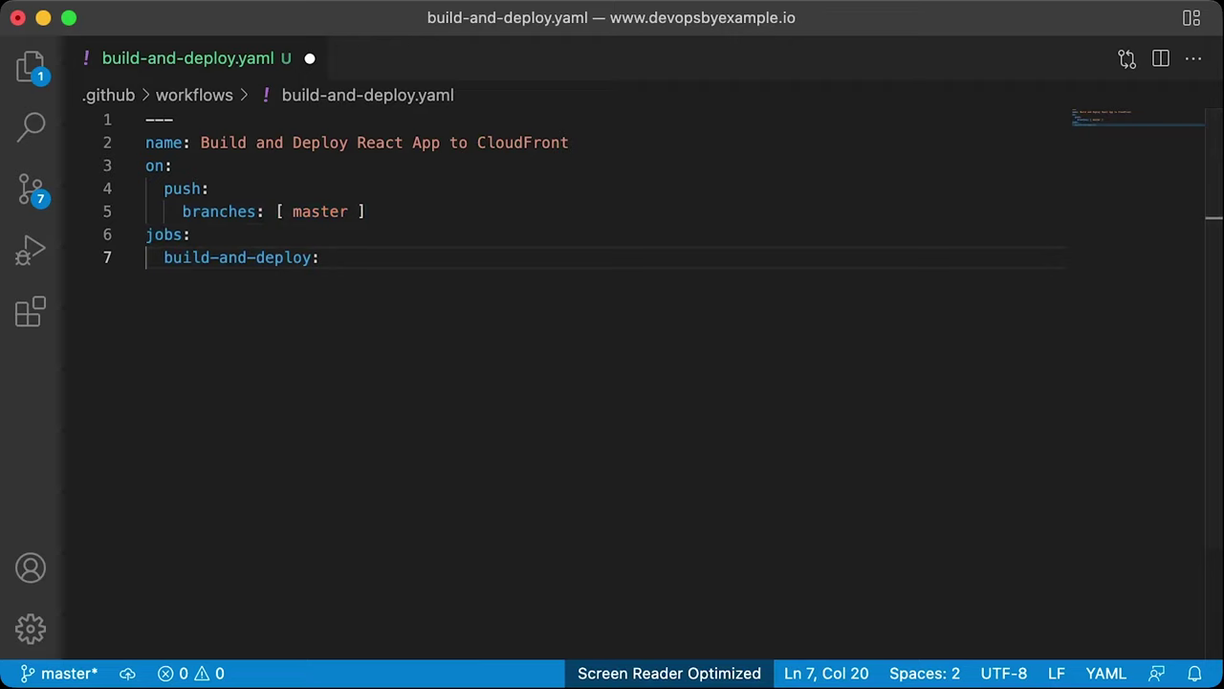
pyautogui.press('super+v')
pyautogui.press('Right')
pyautogui.press('super+v')
pyautogui.press('Right')
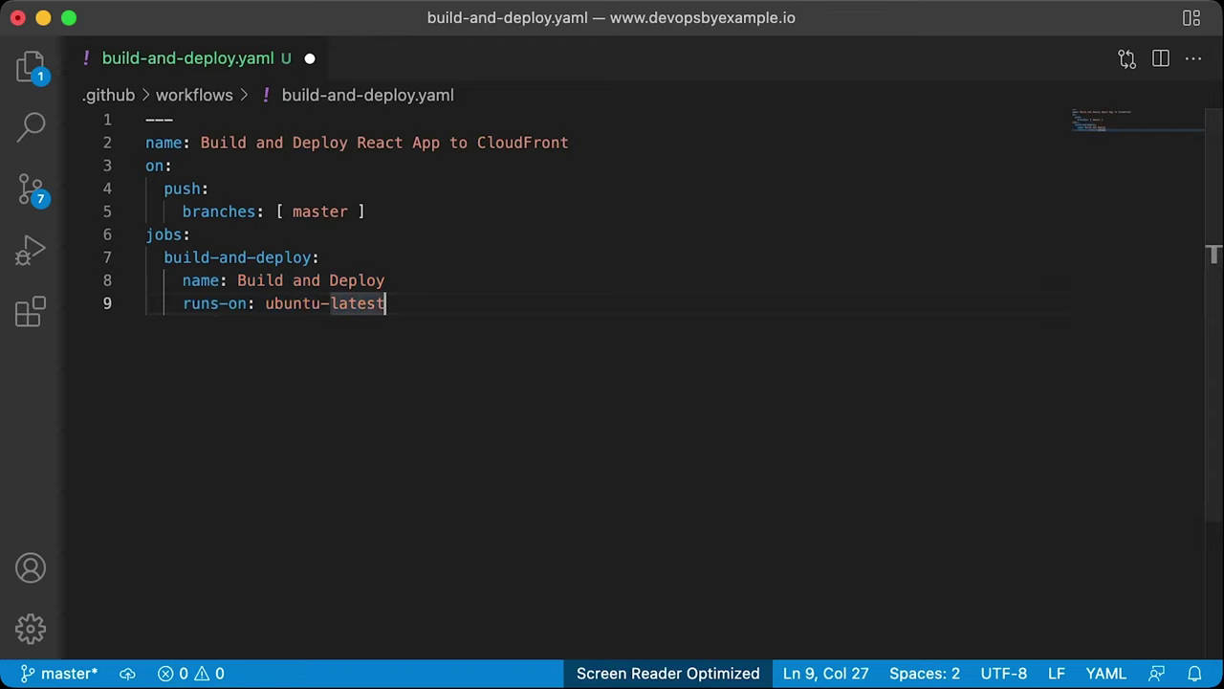
pyautogui.press('super+shift+z')
pyautogui.press('Right')
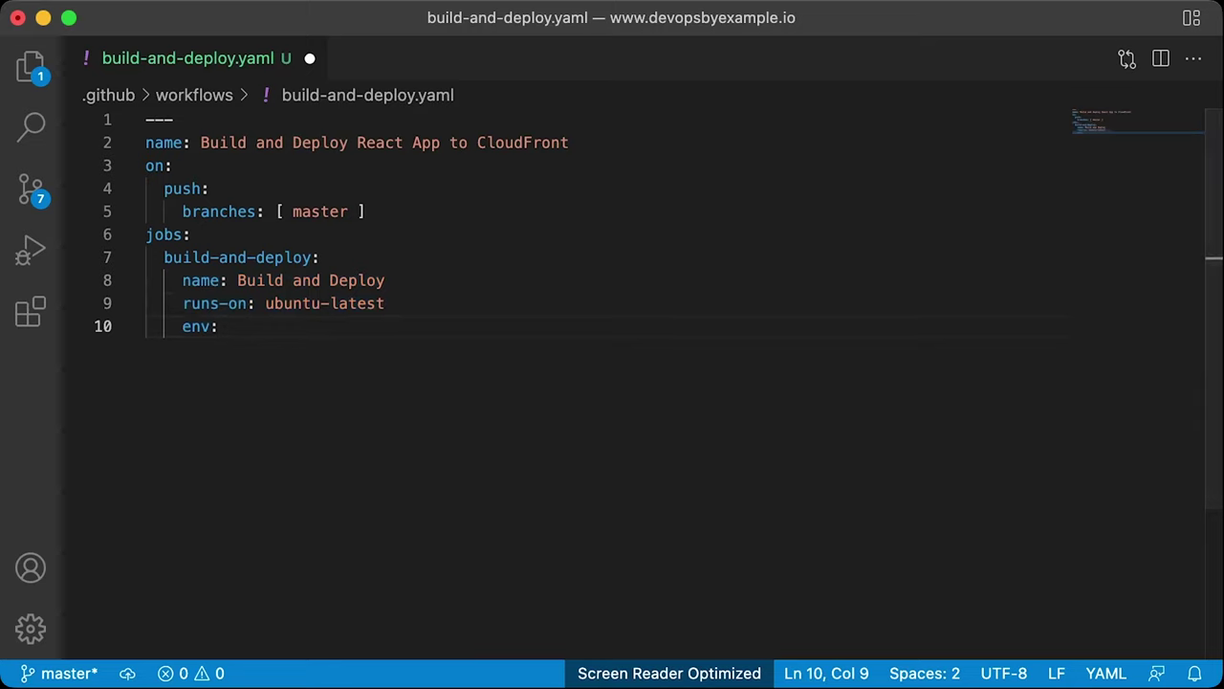
pyautogui.press('super+shift+z')
pyautogui.press('Right')
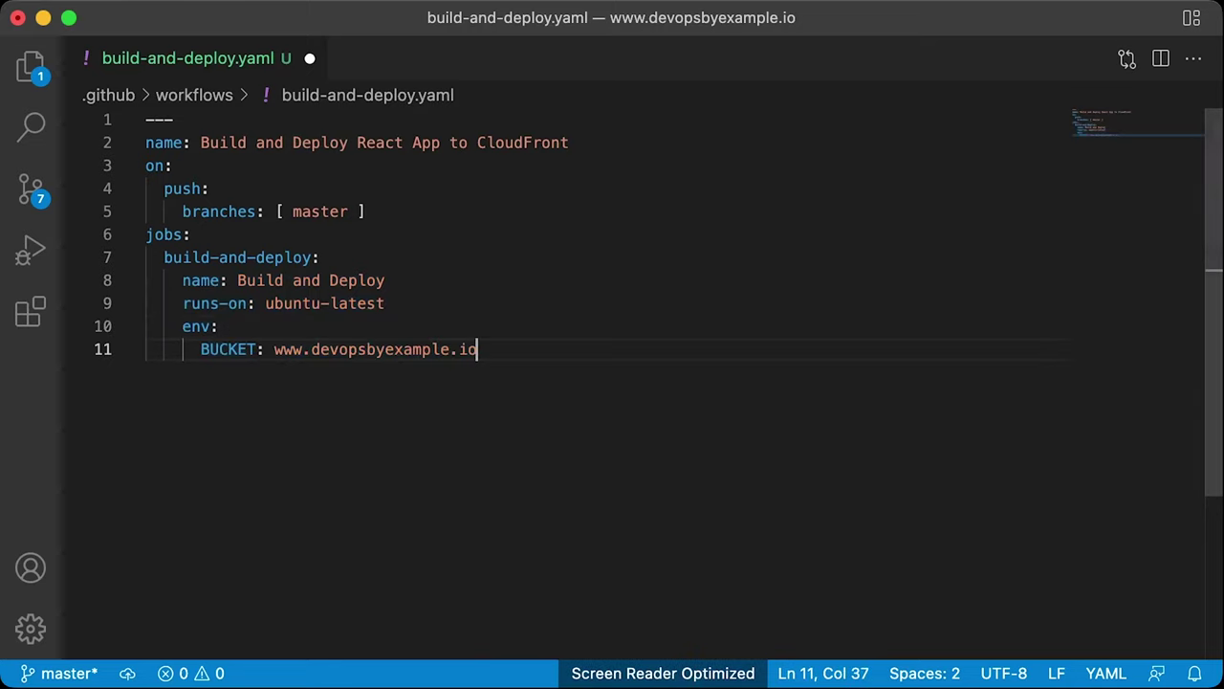
pyautogui.press('super+shift+z')
pyautogui.press('Right')
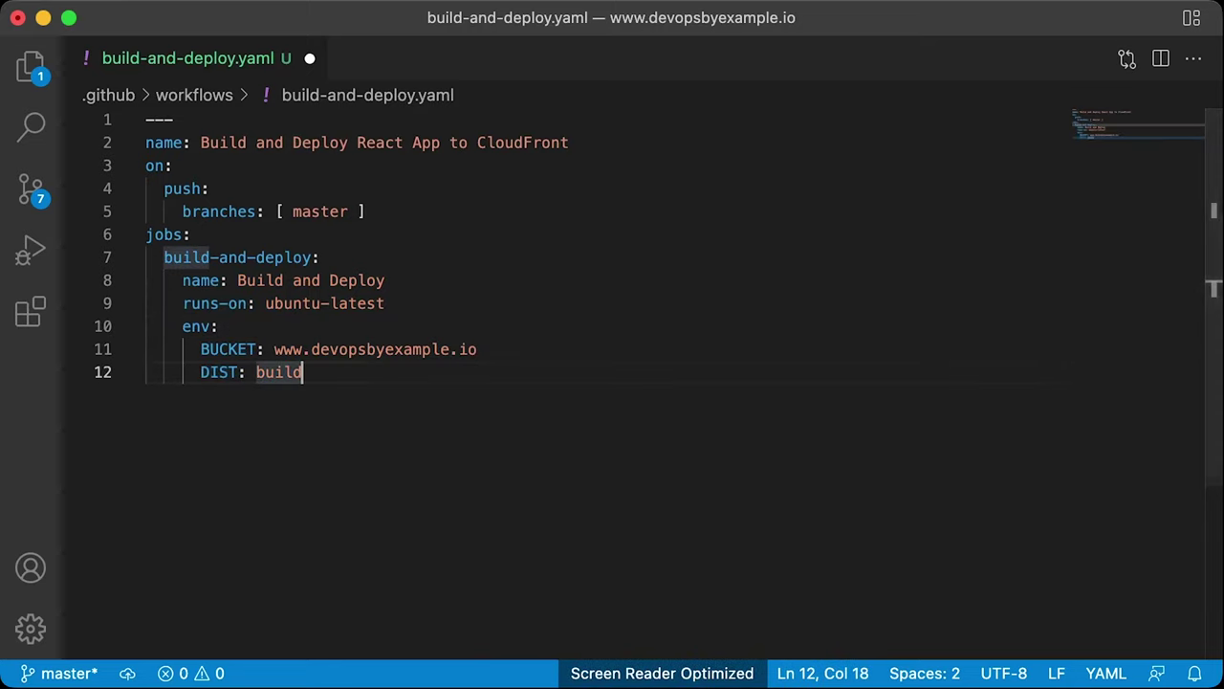
pyautogui.press('super+shift+z')
pyautogui.press('Right')
pyautogui.press('super+shift+z')
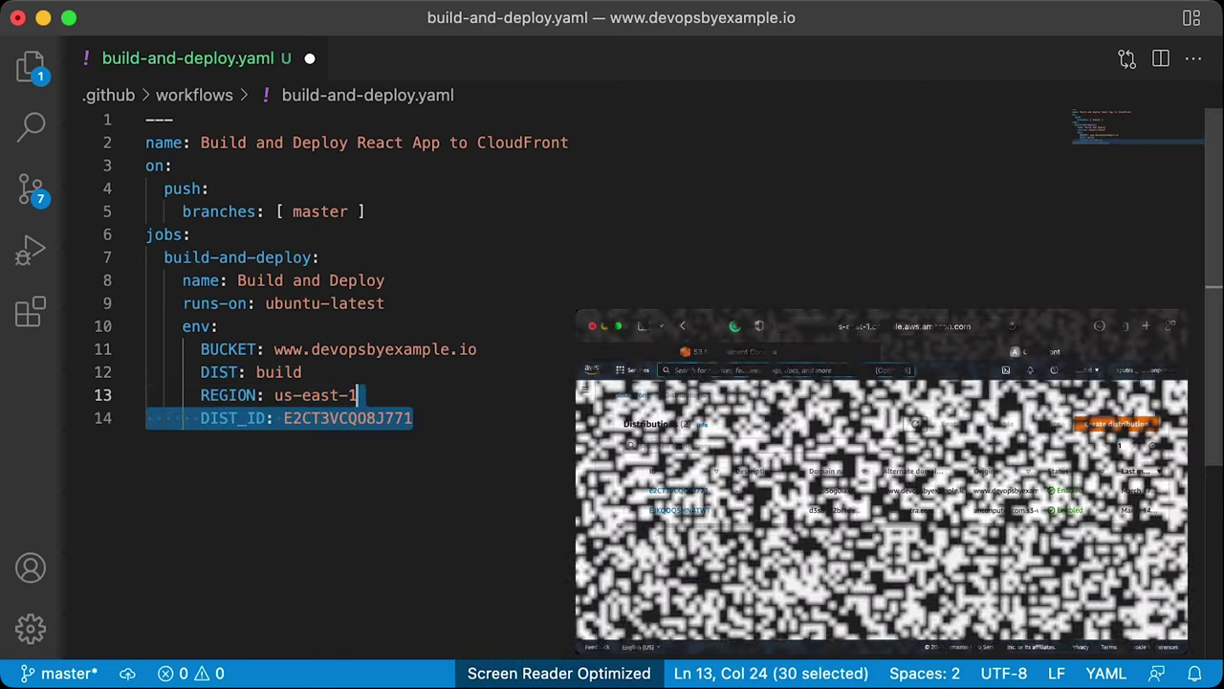
pyautogui.press('Right')
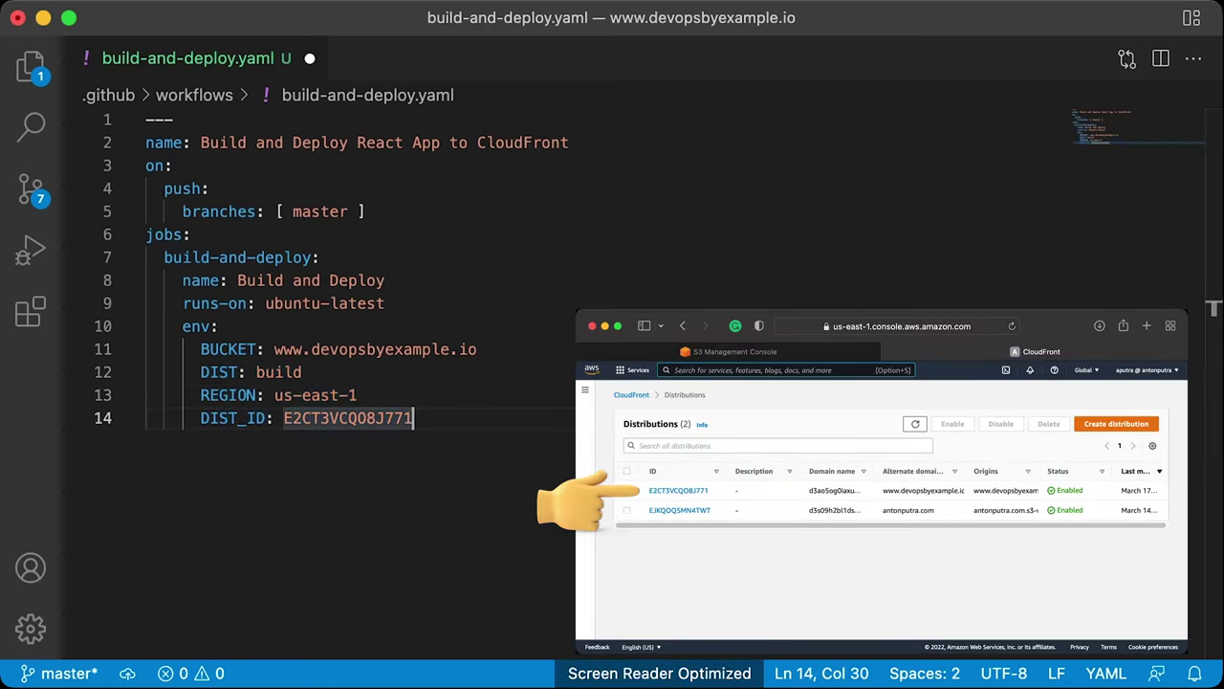
# - Add a steps section to the job with a Checkout step that uses actions/checkout@v2
pyautogui.scroll(-4, 612, 382)
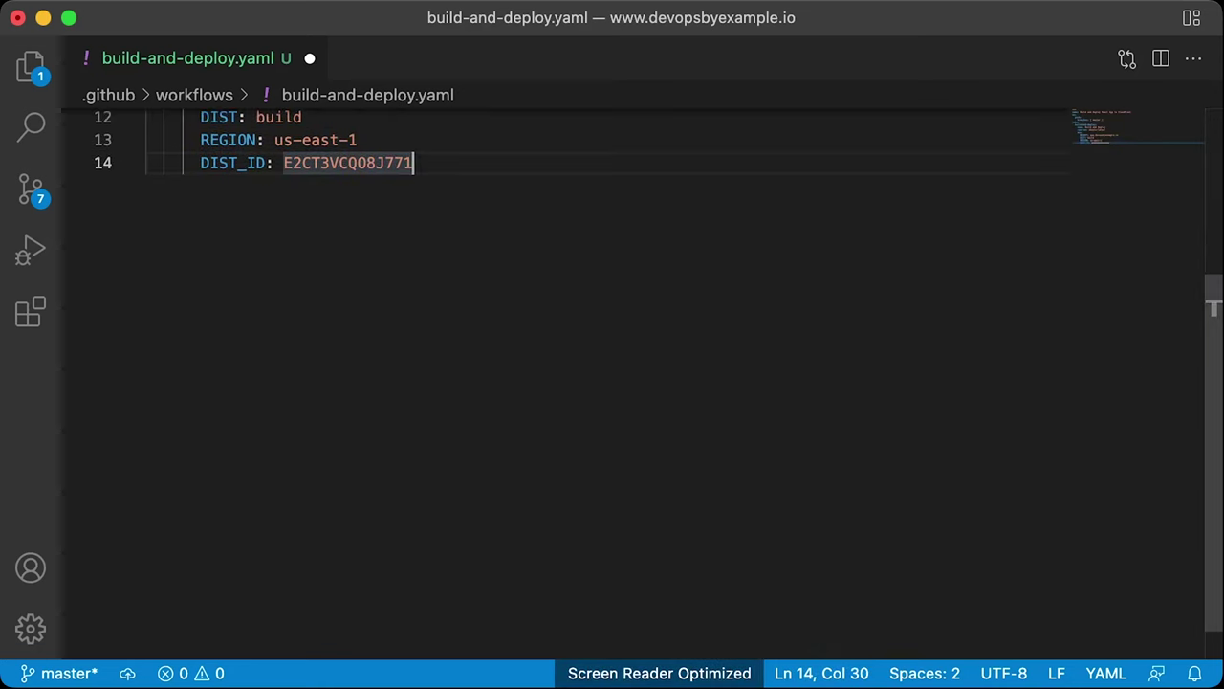
pyautogui.press('super+shift+z')
pyautogui.press('Right')
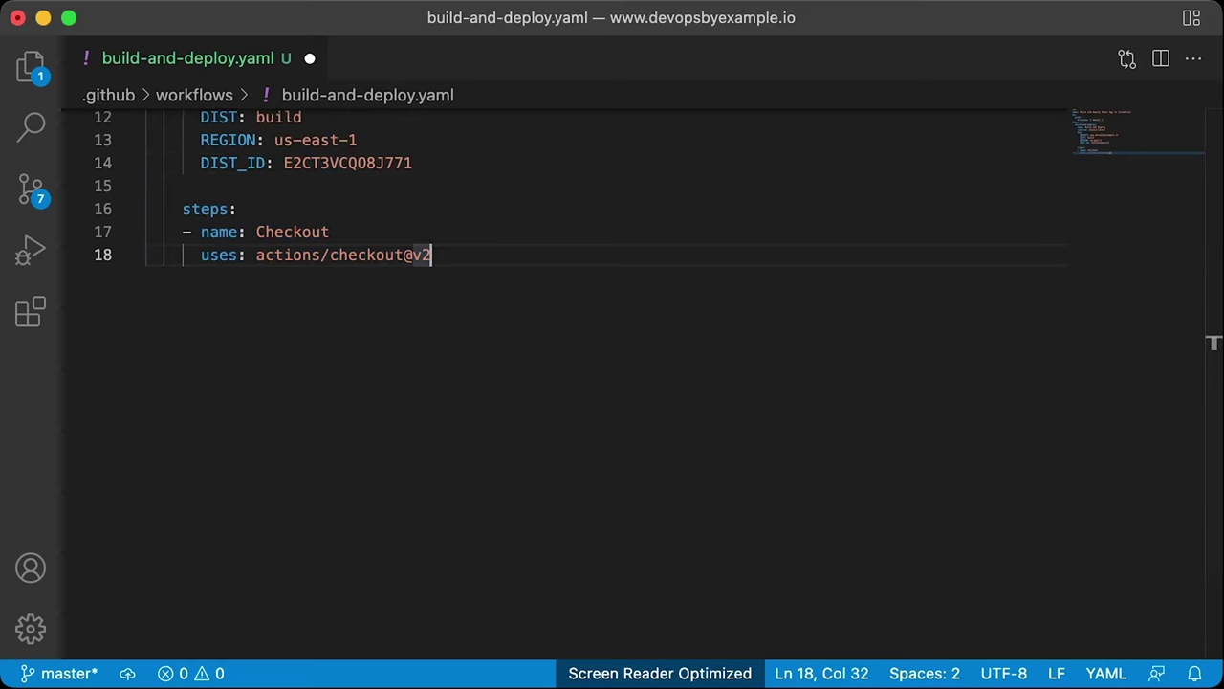
# - Add a Configure AWS Credentials step using aws-actions/configure-aws-credentials@v1 with the two AWS key secrets and env.REGION, plus a commented-out actions/setup-node@v2 block for node-version '14'
pyautogui.press('super+shift+z')
pyautogui.press('Right')
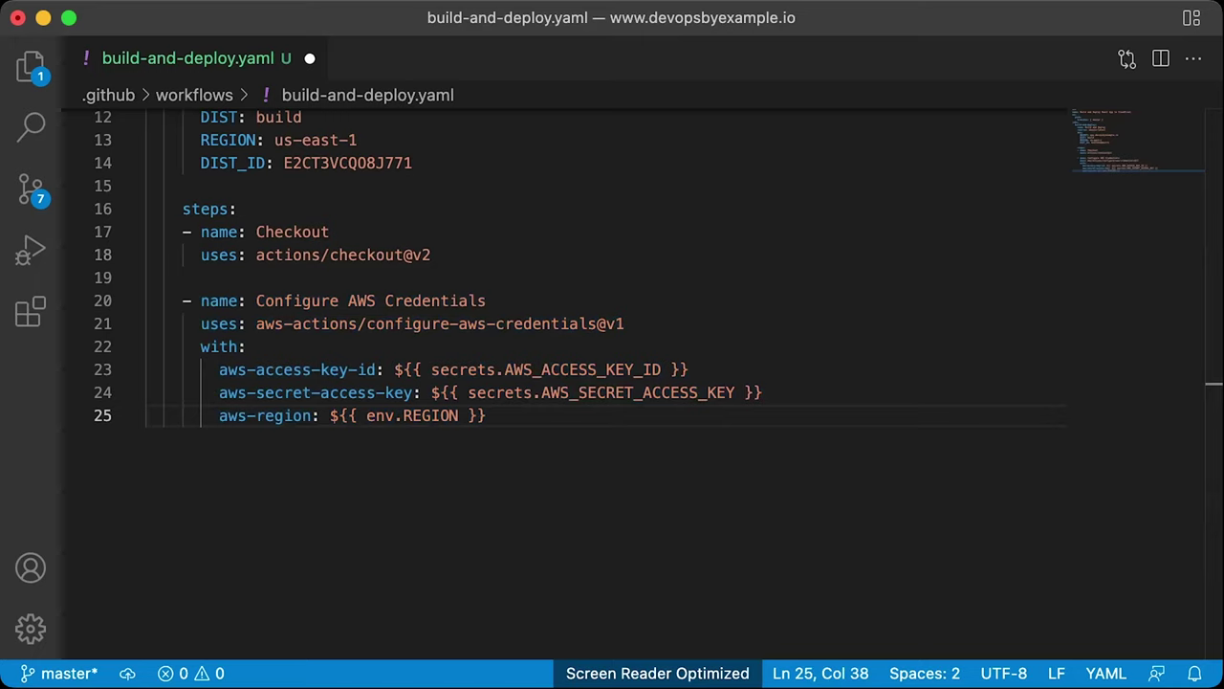
pyautogui.write("# - uses: actions/setup-node@v2     #   with:     #     node-version: '14'")
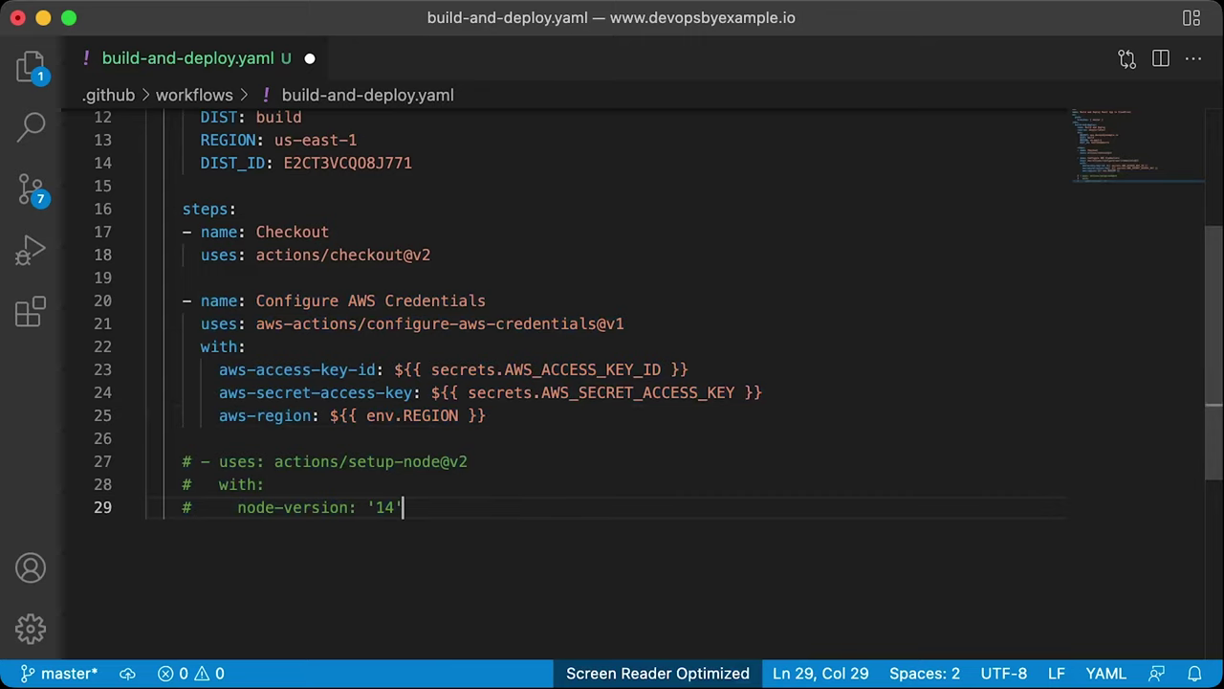
# - Add an Install Dependencies step running node --version and npm ci --production, and a Build Static Website step running npm run build
pyautogui.scroll(-6, 612, 382)
pyautogui.press('super+z')
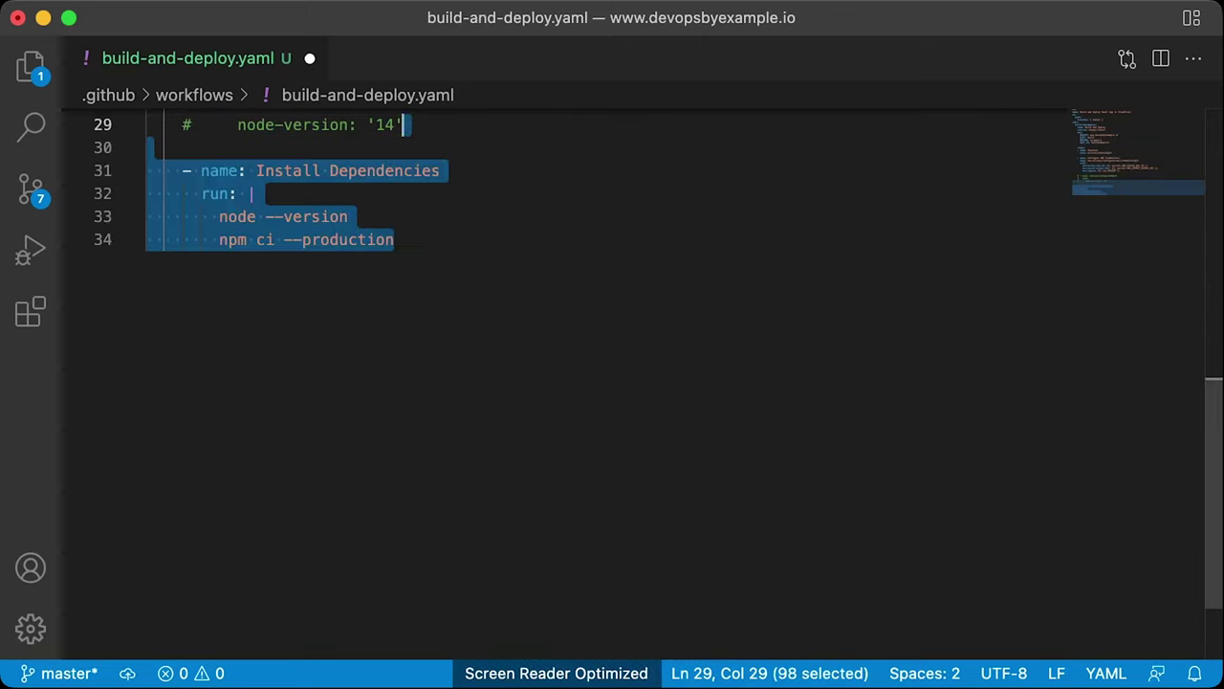
pyautogui.press('Right')
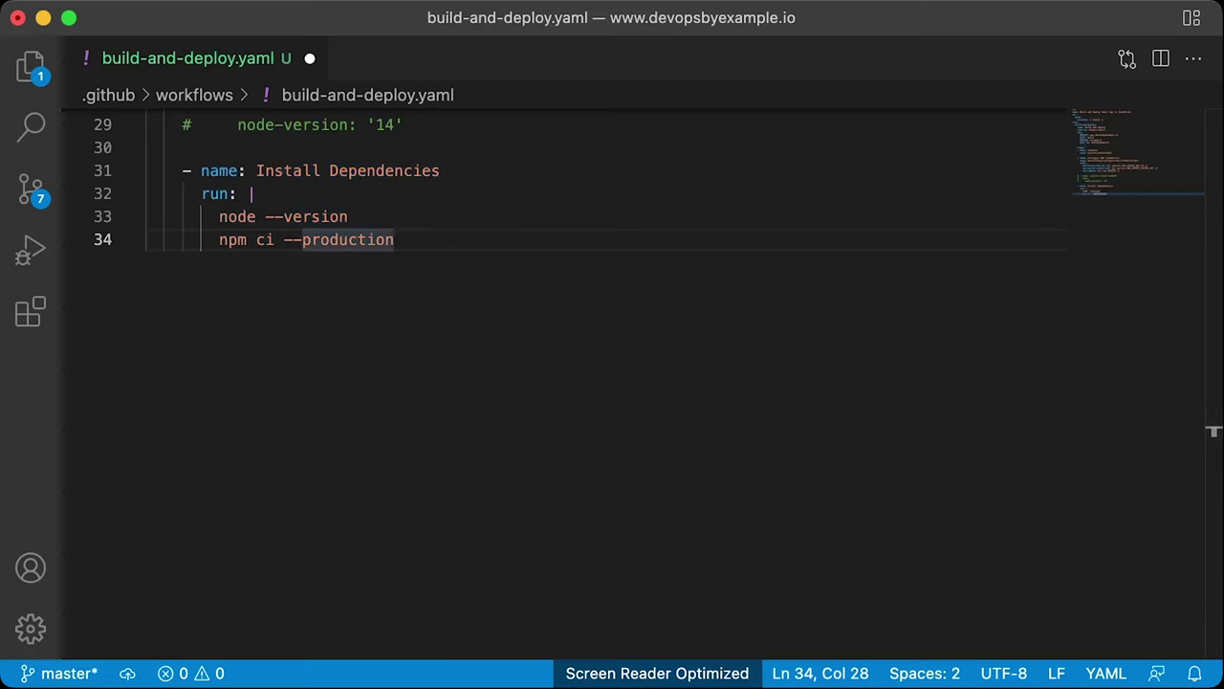
pyautogui.press('super+z')
pyautogui.press('Right')
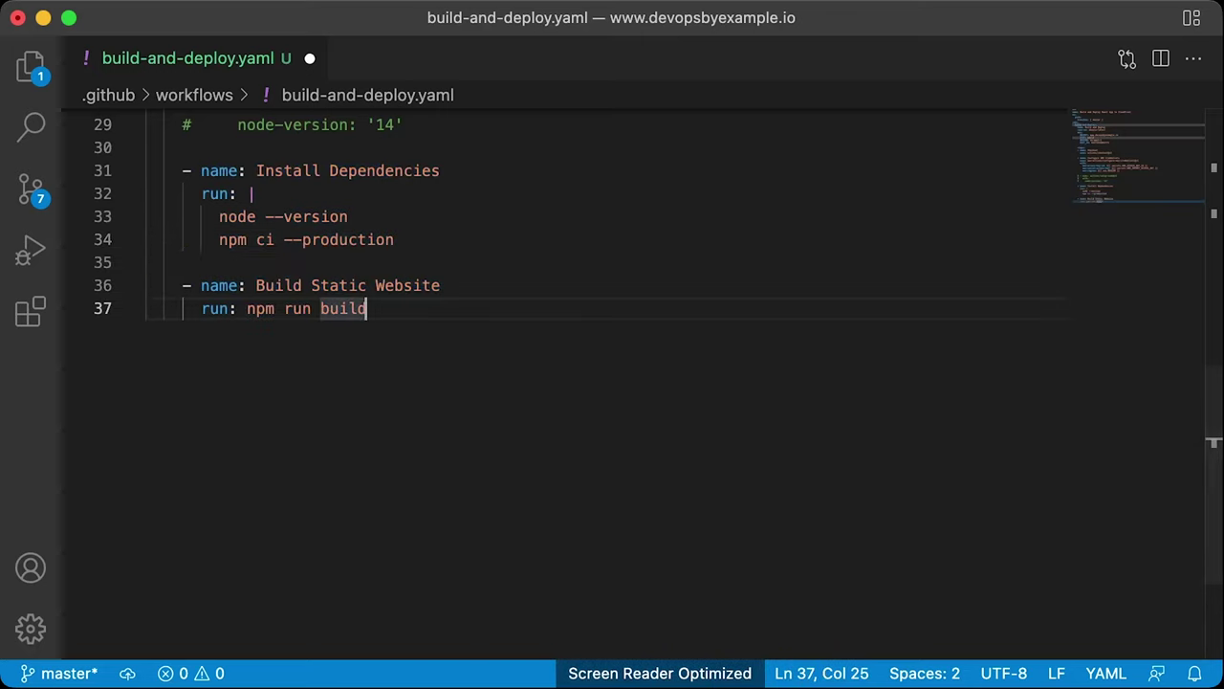
# - Add two "Copy files to the production website with the AWS CLI" steps: sync env.DIST to env.BUCKET with --delete, and invalidate "/*" for env.DIST_ID
pyautogui.press('super+z')
pyautogui.press('Right')
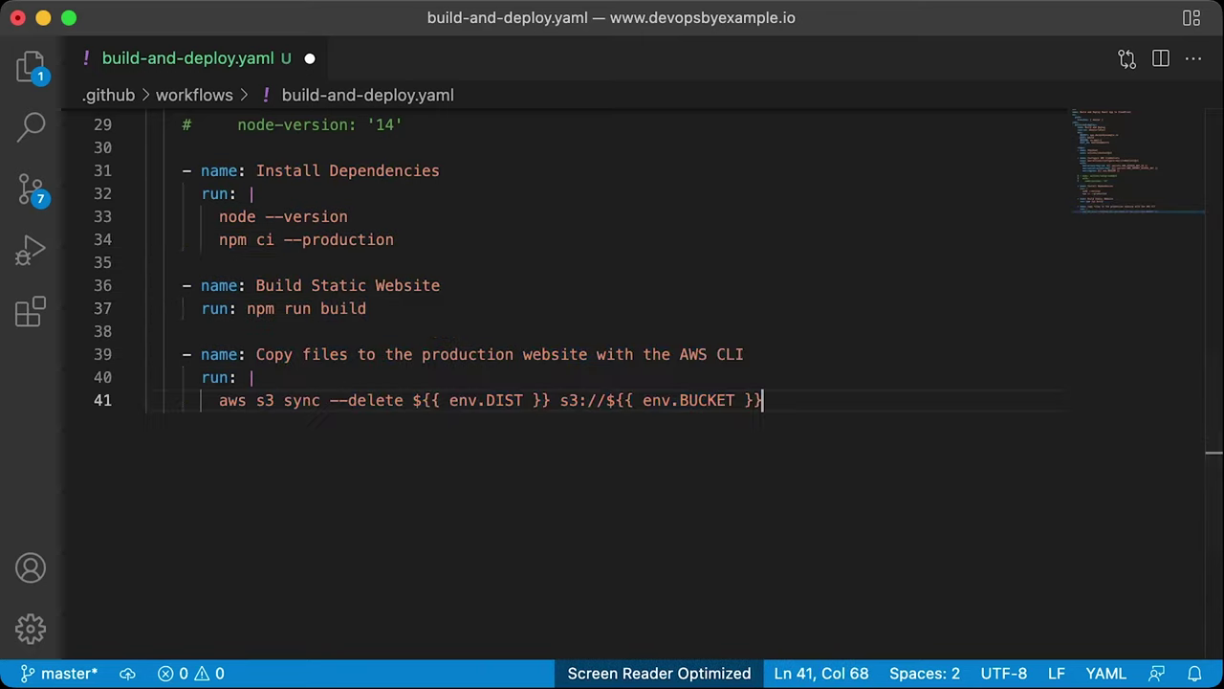
pyautogui.press('super+z')
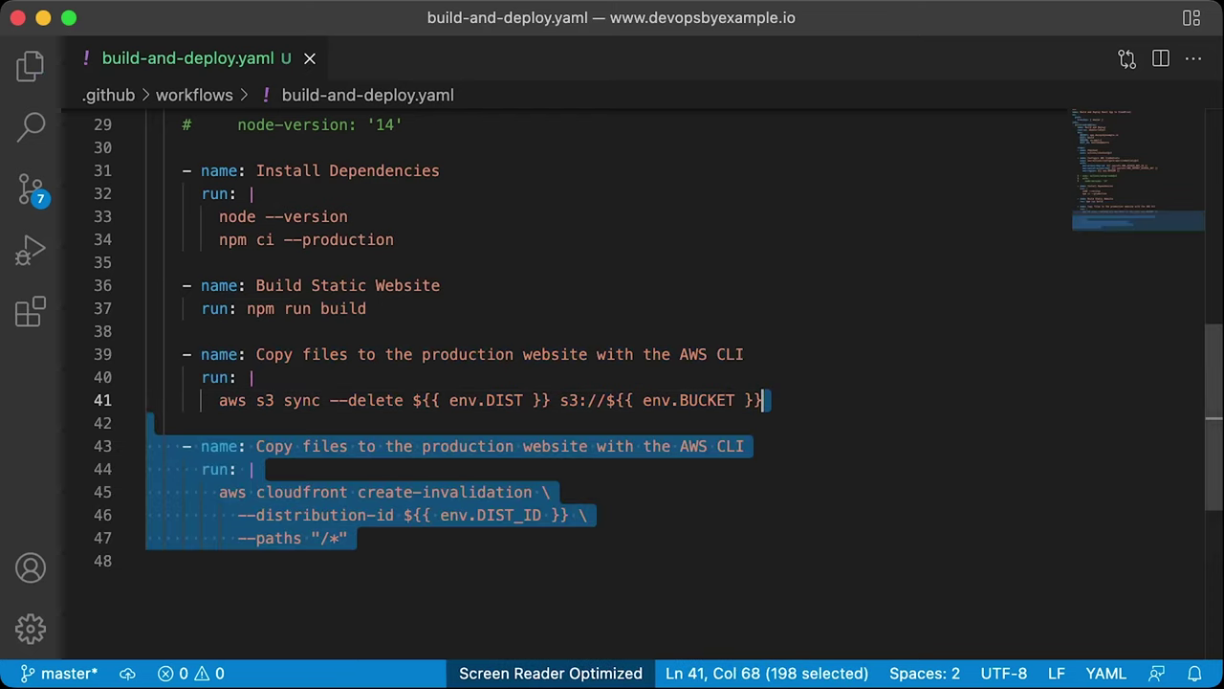
pyautogui.press('Right')
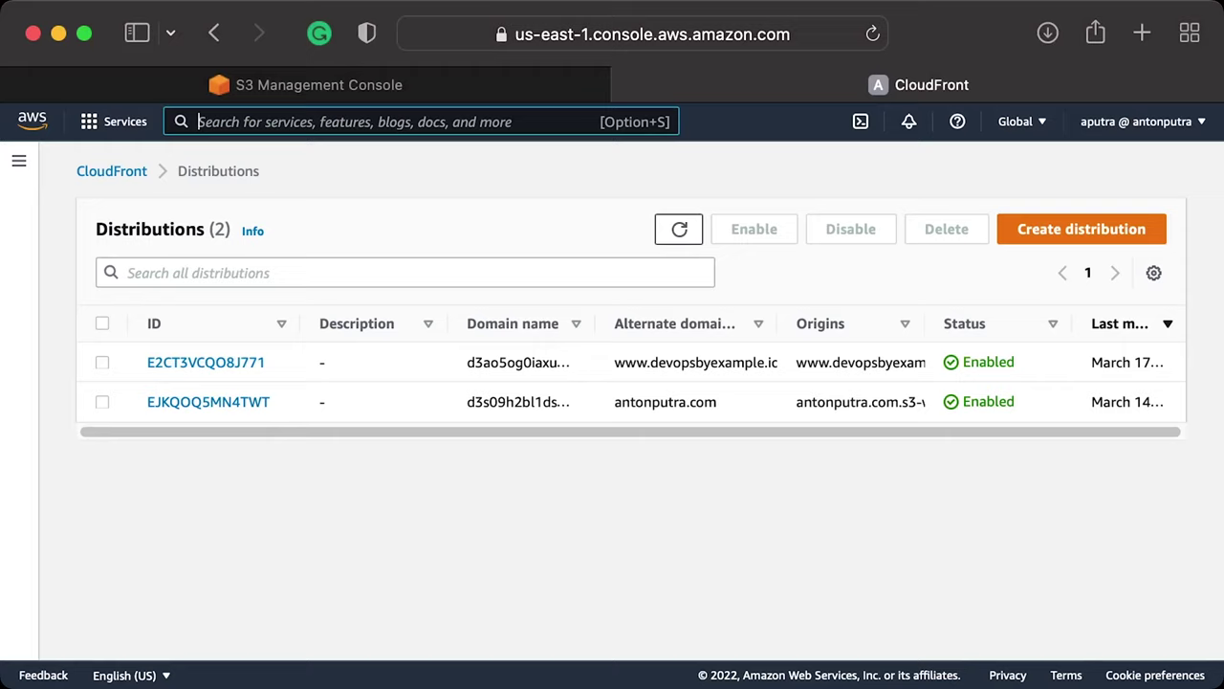
# - Switch to the AWS console, go to the IAM policies, and start a new policy in the JSON editor
pyautogui.hotkey('alt', 's')
pyautogui.write('iam')
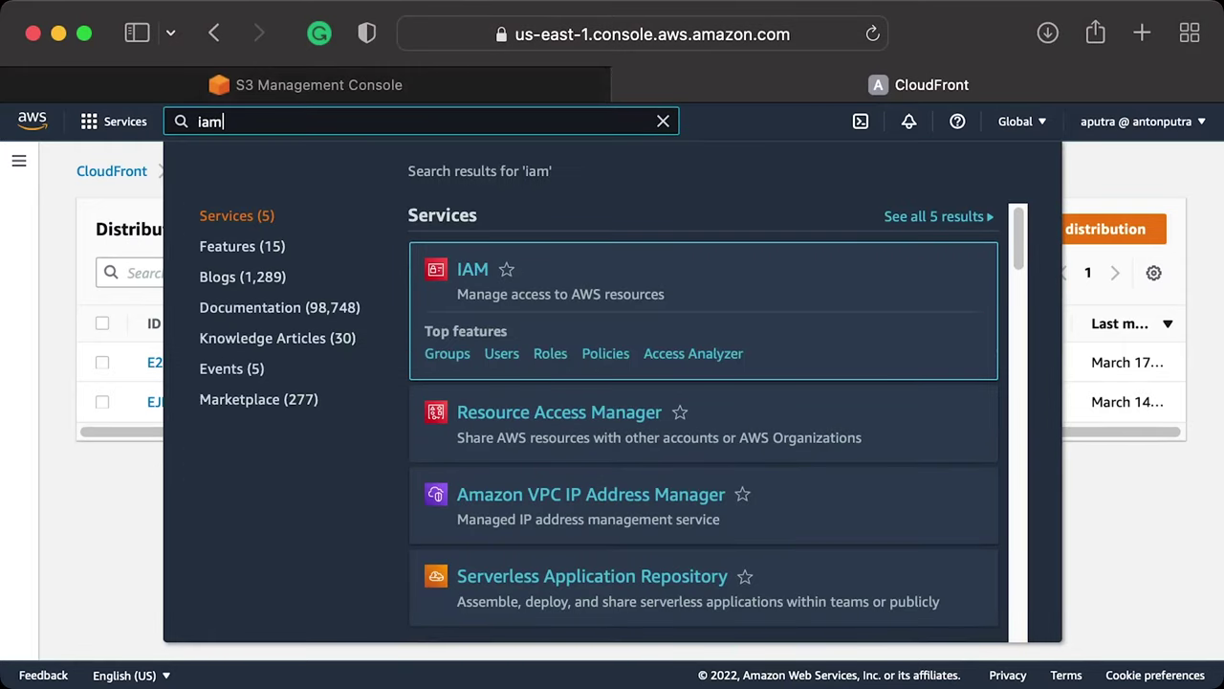
pyautogui.press('Return')
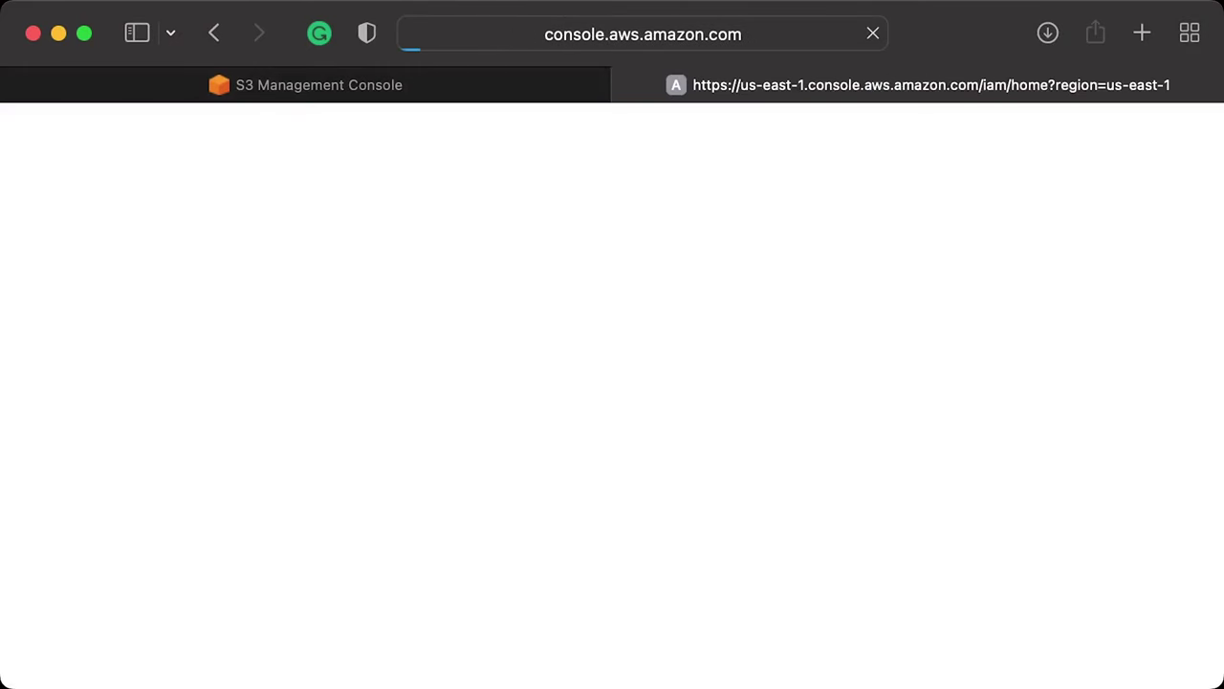
pyautogui.click(58, 483)
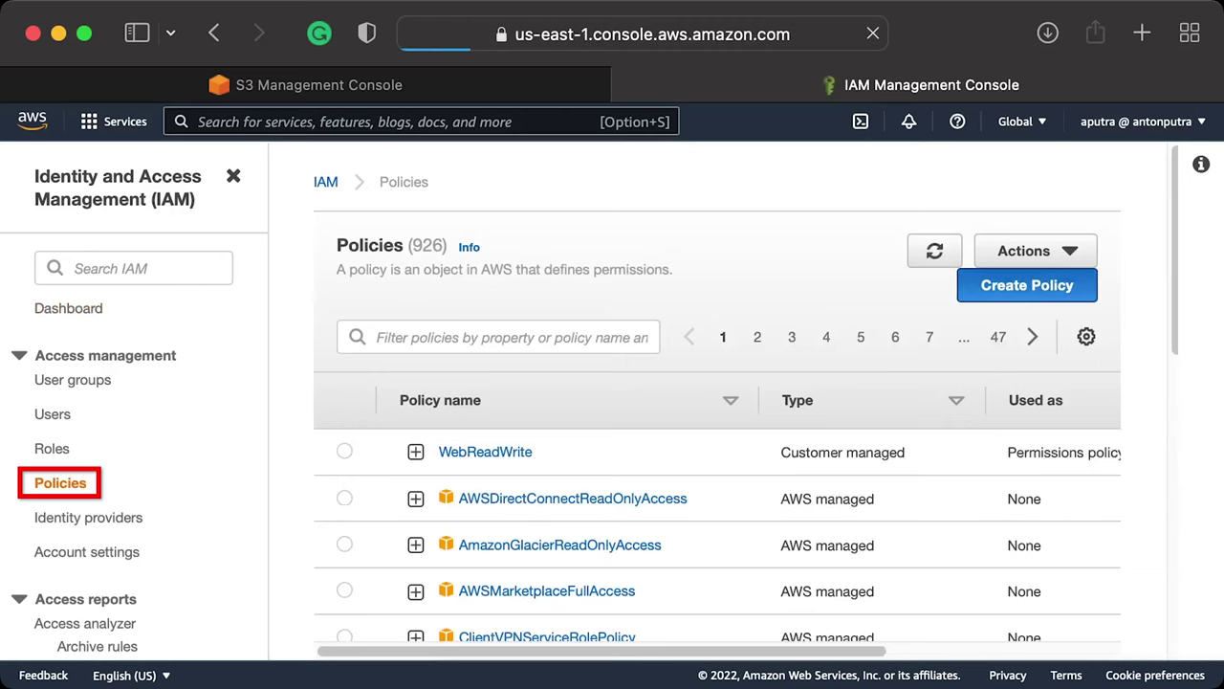
pyautogui.hotkey('alt', 's')
pyautogui.click(246, 305)
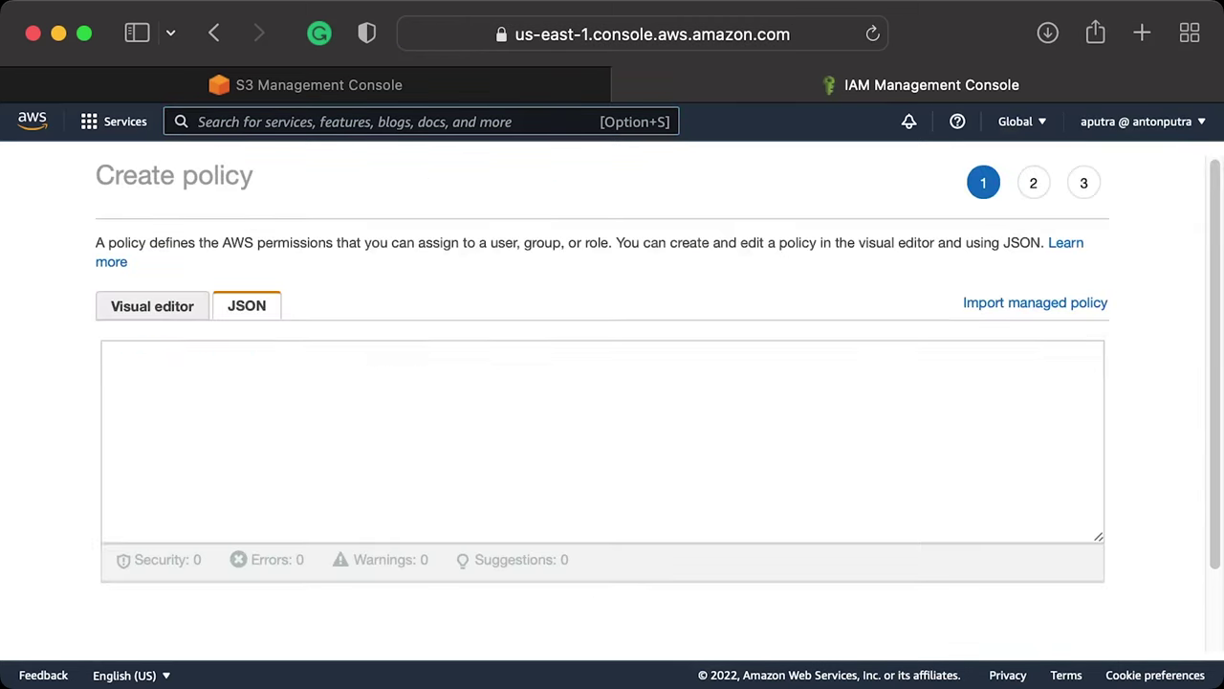
pyautogui.press('super+a')
pyautogui.write('{ "Sid": "ListObjectsInBucket", "Effect": "Allow", "Action": "s3:ListBucket", "Resource": "arn:aws:s3:::www.devopsbyexample.io" }')
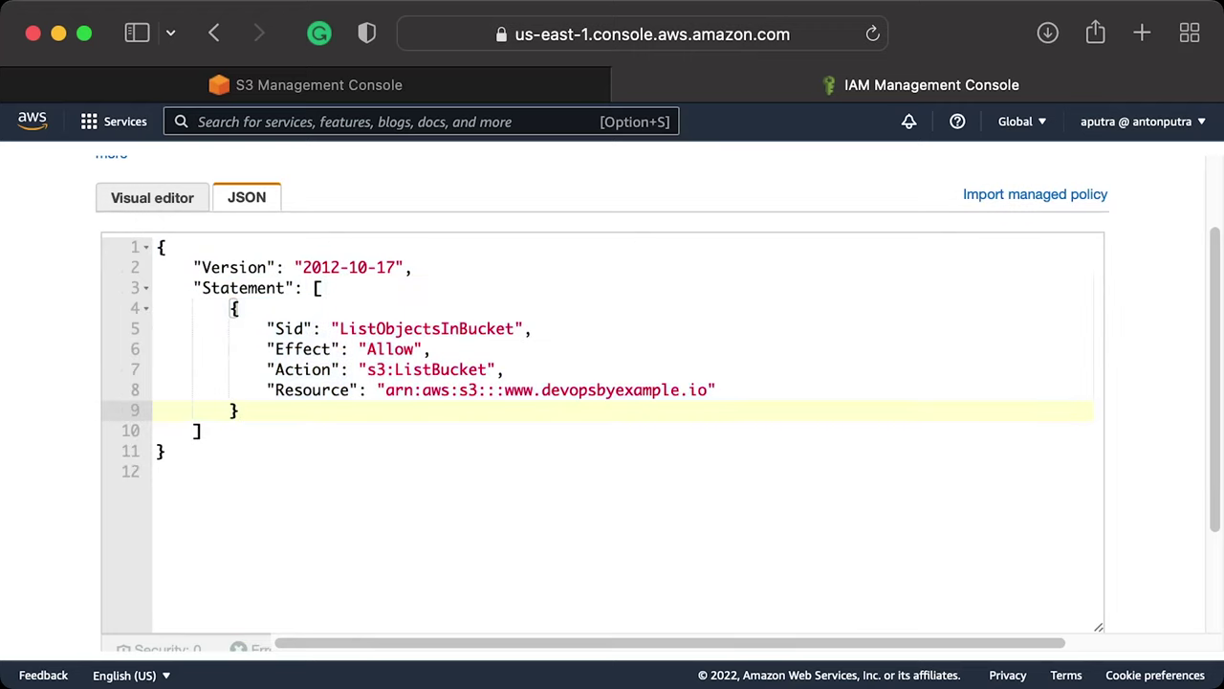
pyautogui.write(',         {             "Sid": "AllObjectActions",             "Effect": "Allow",             "Action": "s3:*Object",             "Resource": "arn:aws:s3:::www.devopsbyexample.io/*"         }')
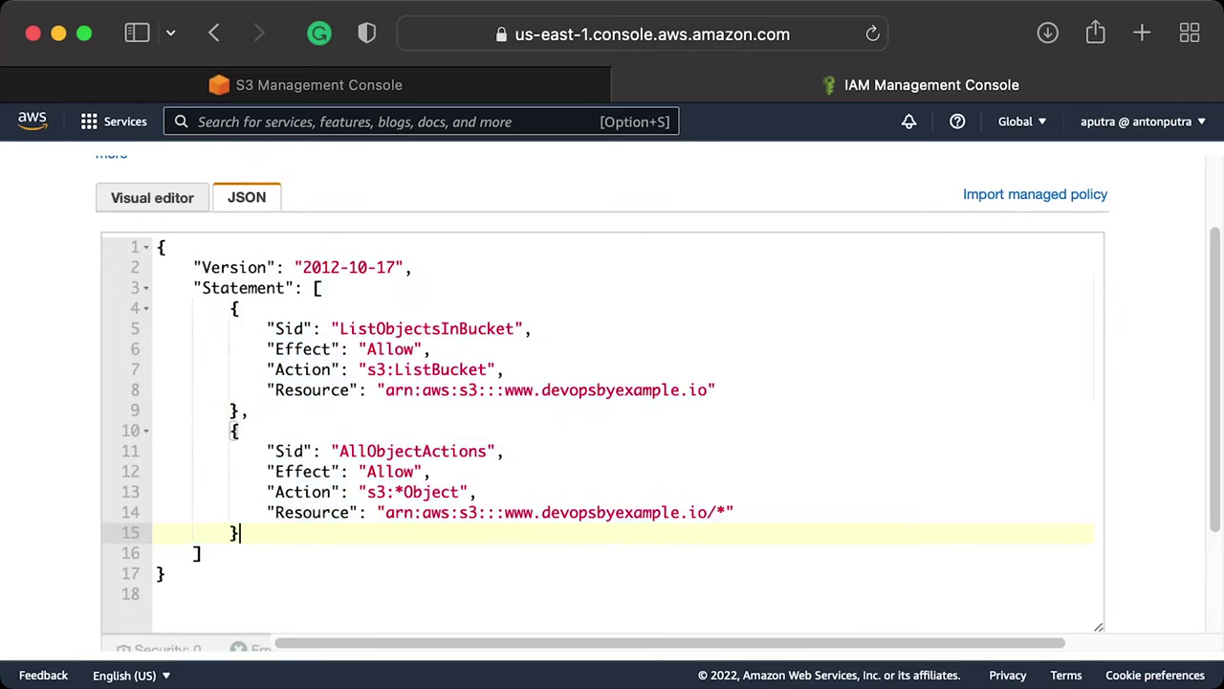
pyautogui.write(',         {             "Sid": "InvalidateCF",             "Effect": "Allow",             "Action": "cloudfront:CreateInvalidation",             "Resource": "*"         }')
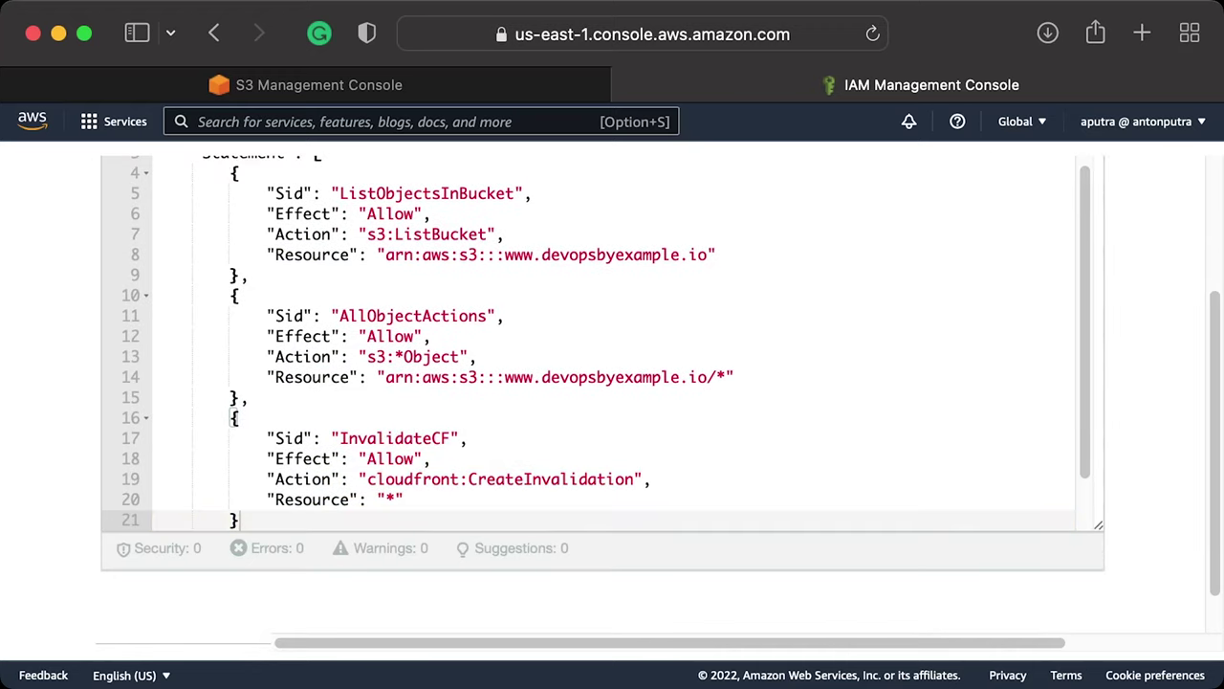
# - Leave the policy untagged, name it S3WebAccess and create it
pyautogui.scroll(-1, 593, 342)
pyautogui.scroll(-2, 612, 383)
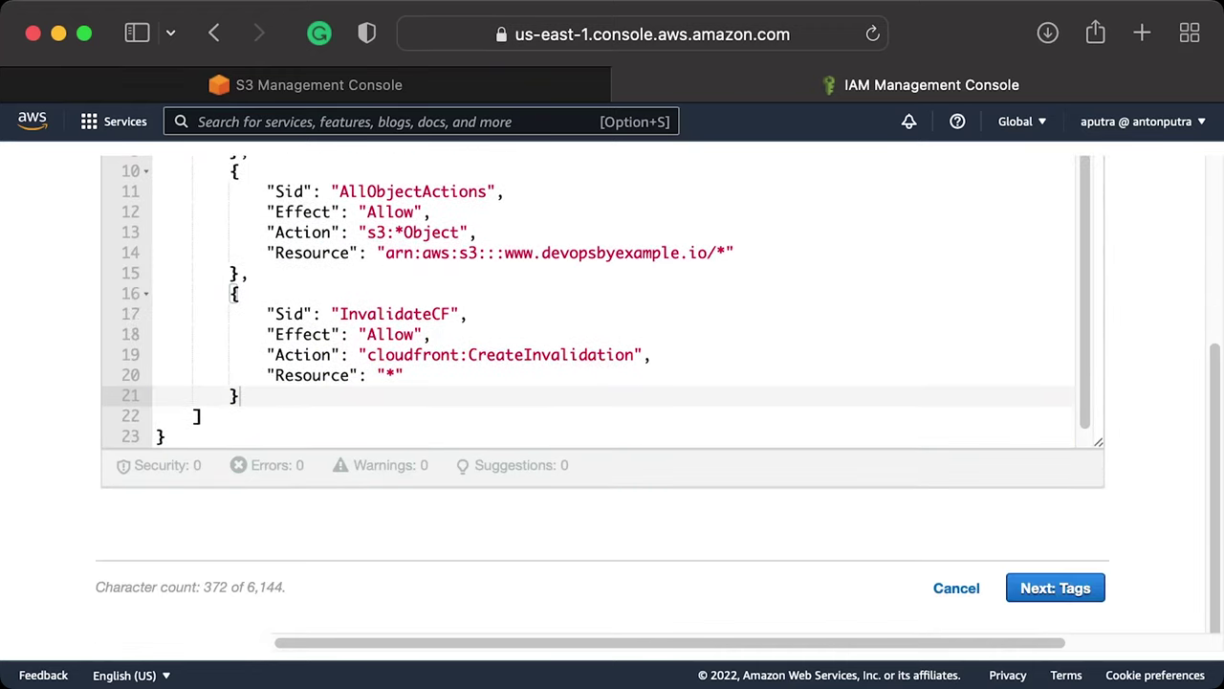
pyautogui.click(1046, 587)
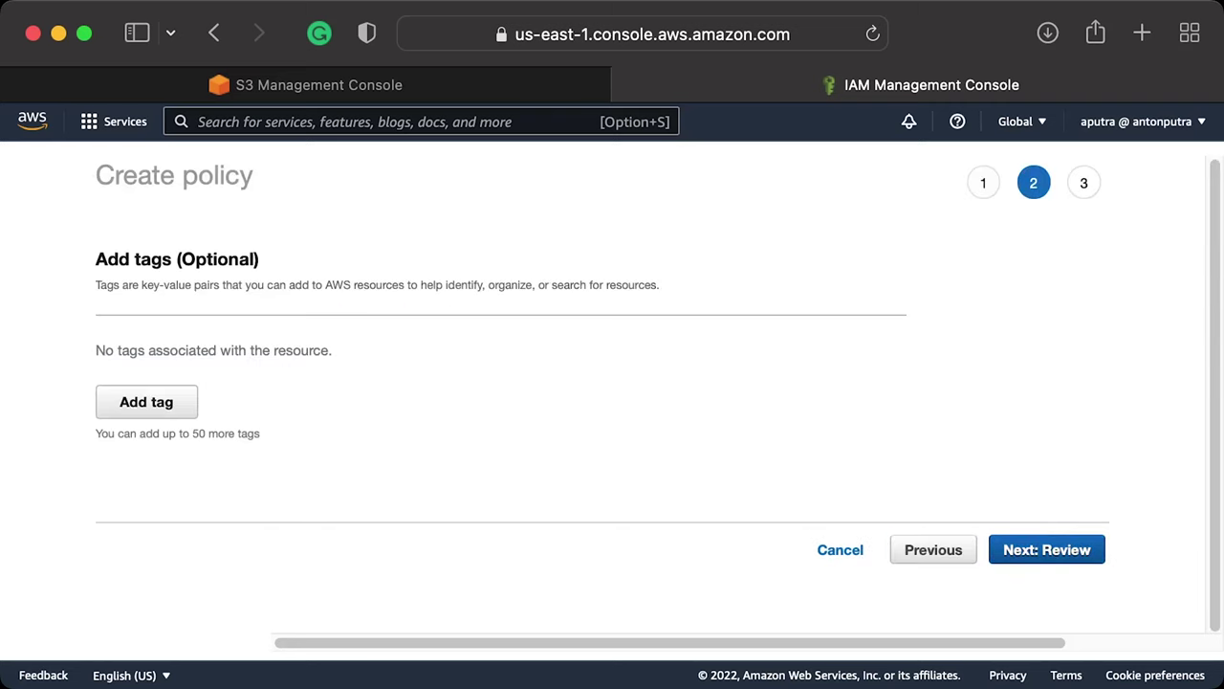
pyautogui.click(1047, 549)
pyautogui.click(465, 299)
pyautogui.write('S3WebAccess')
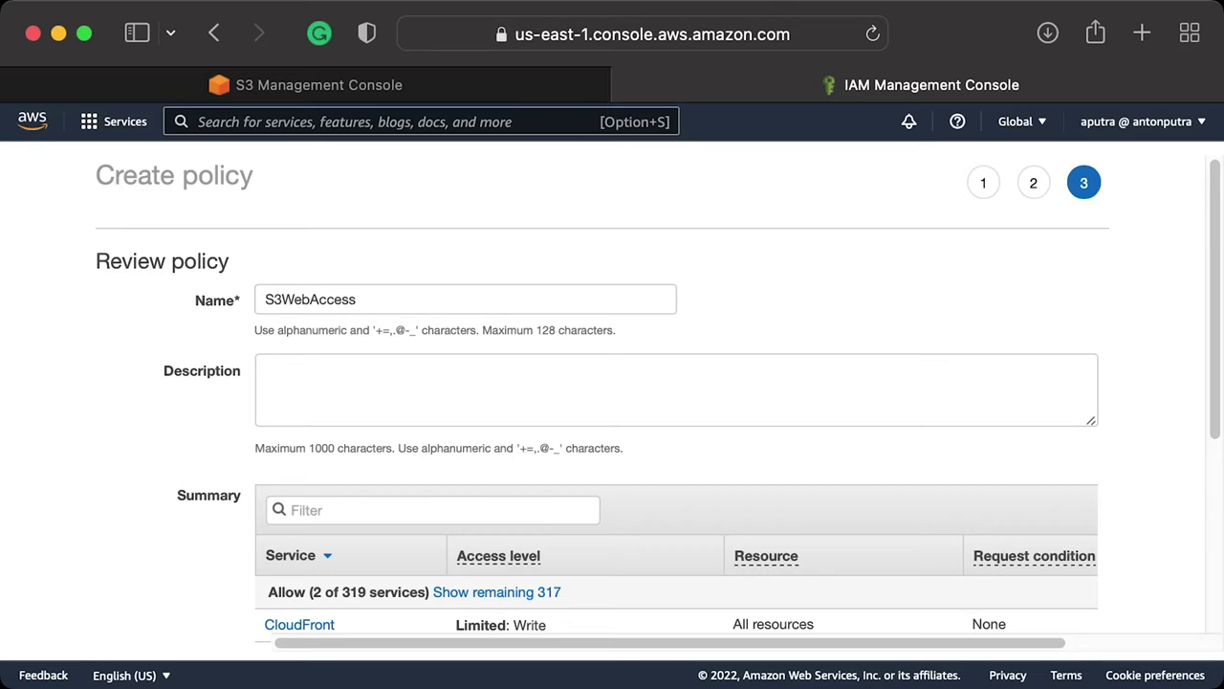
pyautogui.scroll(-5, 658, 402)
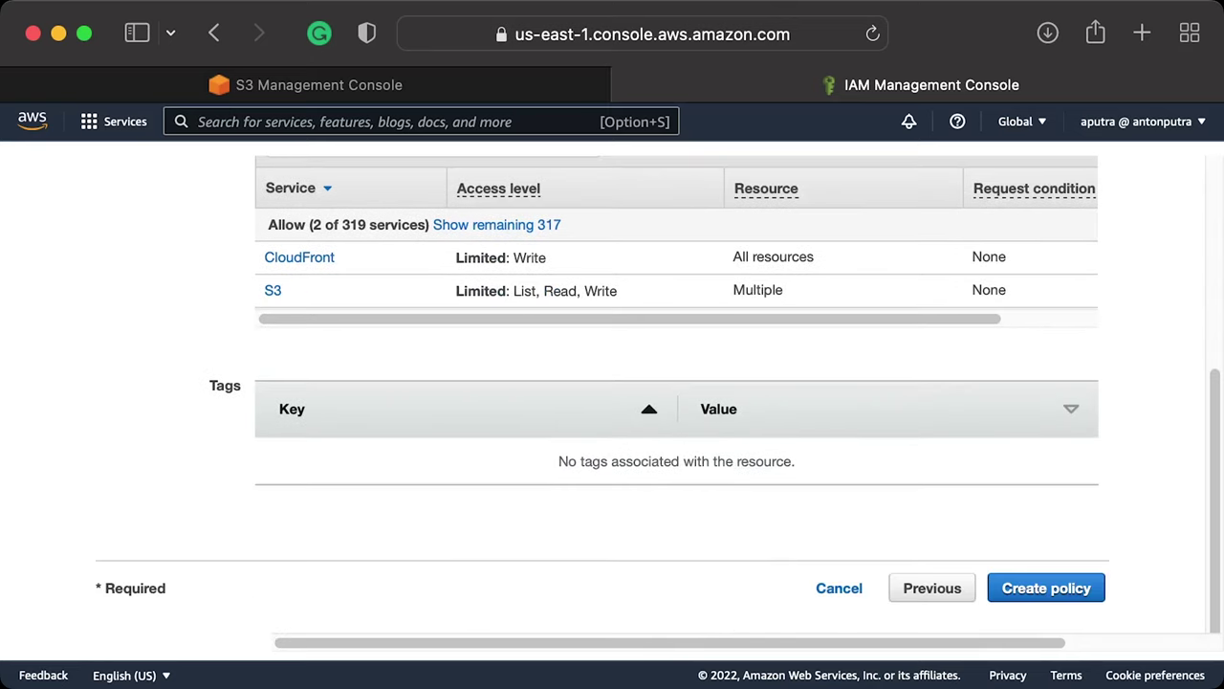
pyautogui.click(1047, 587)
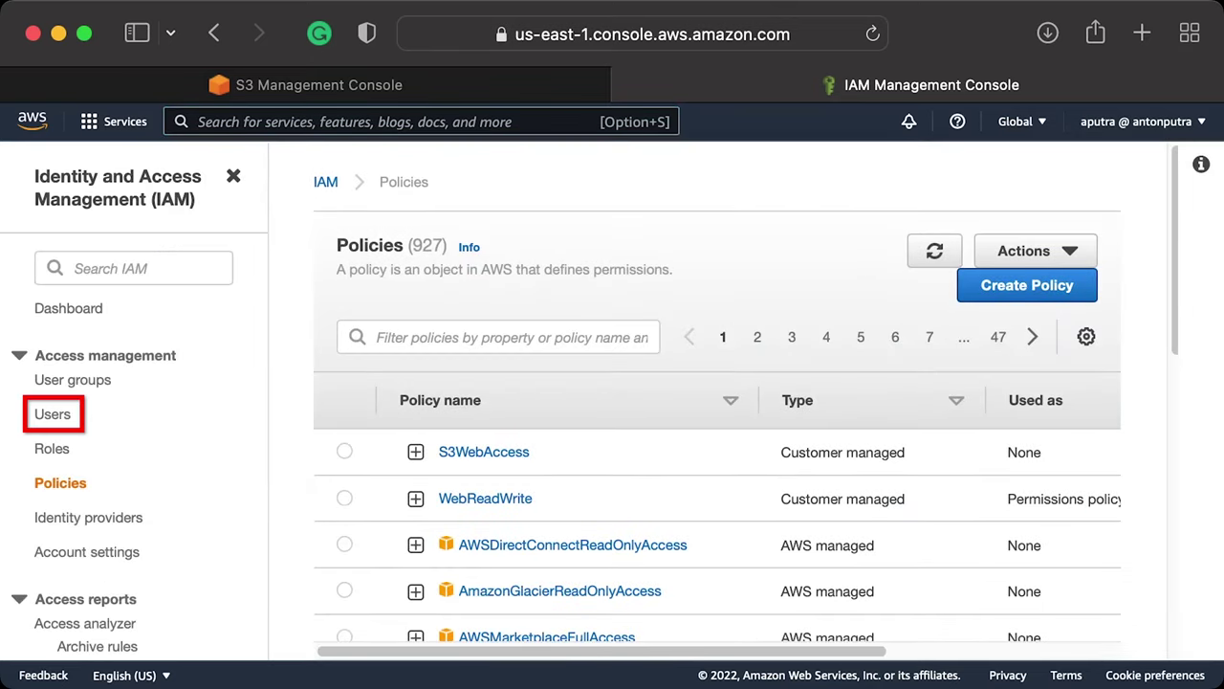
# - Start adding an IAM user named github-actions with access key programmatic access and proceed to its permissions
pyautogui.click(52, 413)
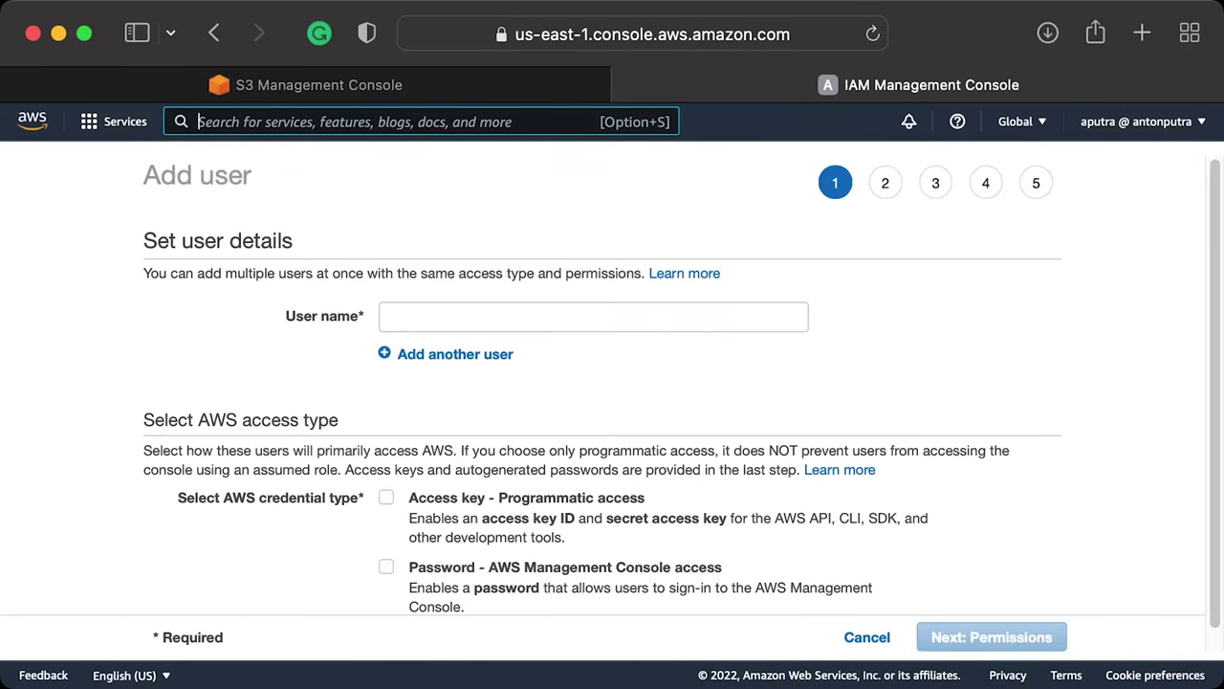
pyautogui.write('github-actions')
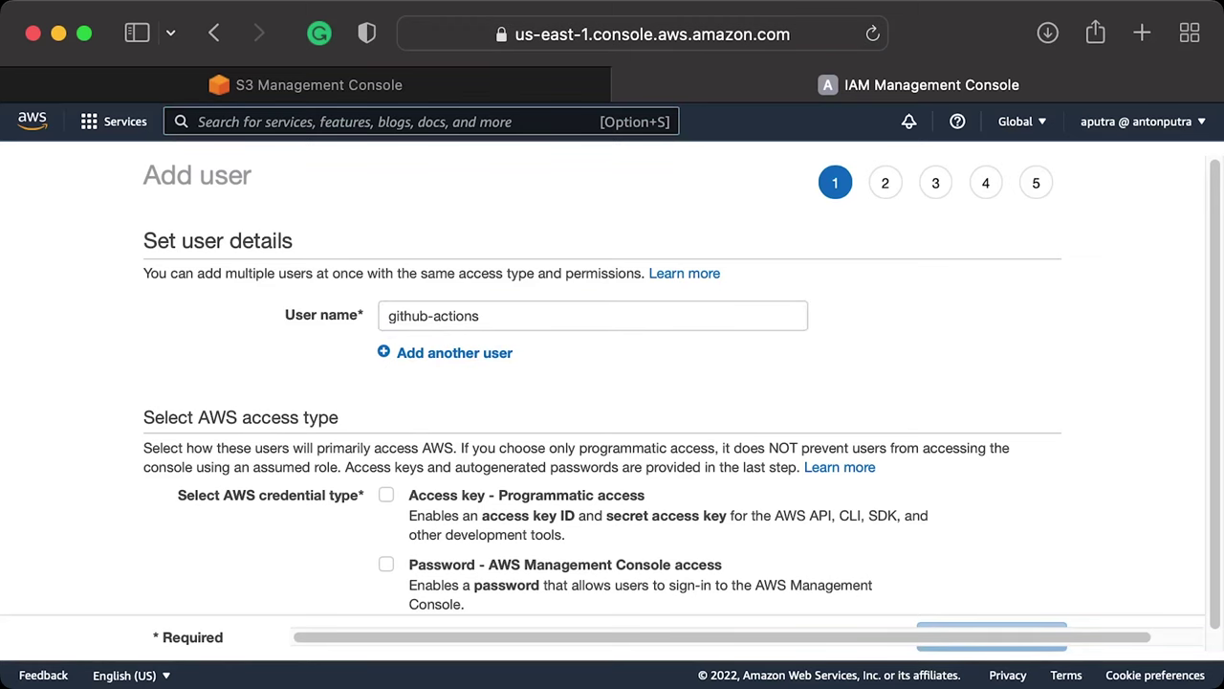
pyautogui.click(386, 494)
pyautogui.scroll(-1, 682, 400)
pyautogui.click(992, 637)
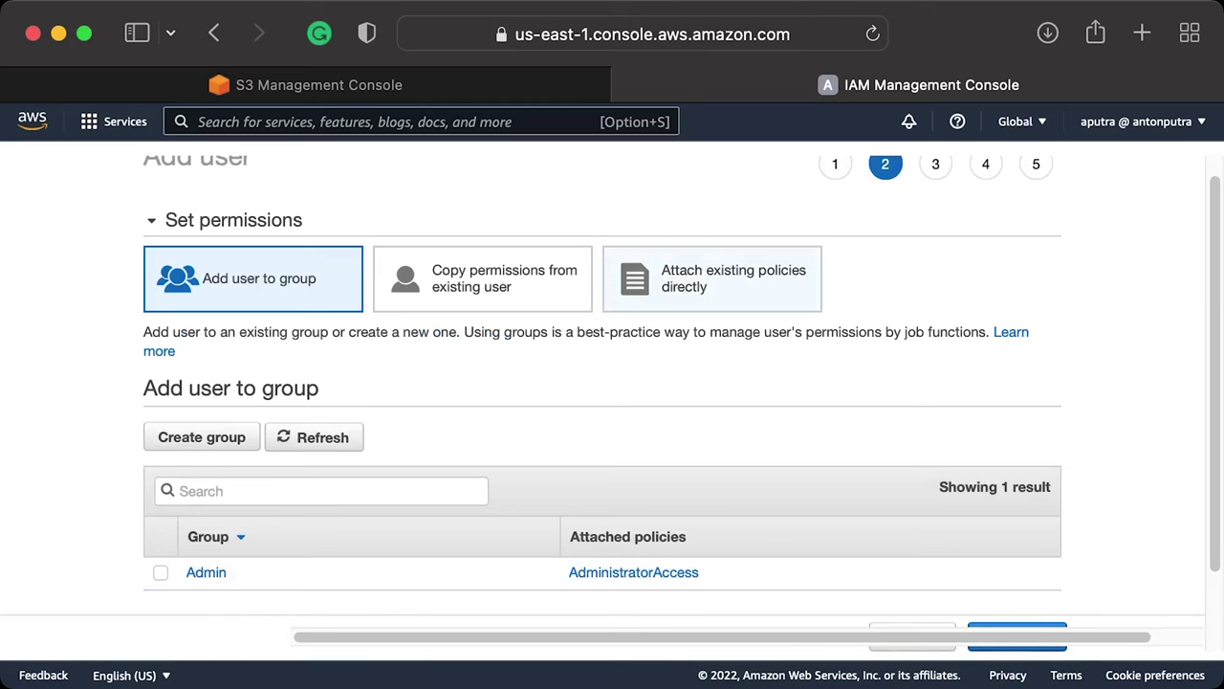
# - Attach the customer managed S3WebAccess policy directly to the user, leave it untagged, and create the user
pyautogui.click(713, 279)
pyautogui.click(199, 391)
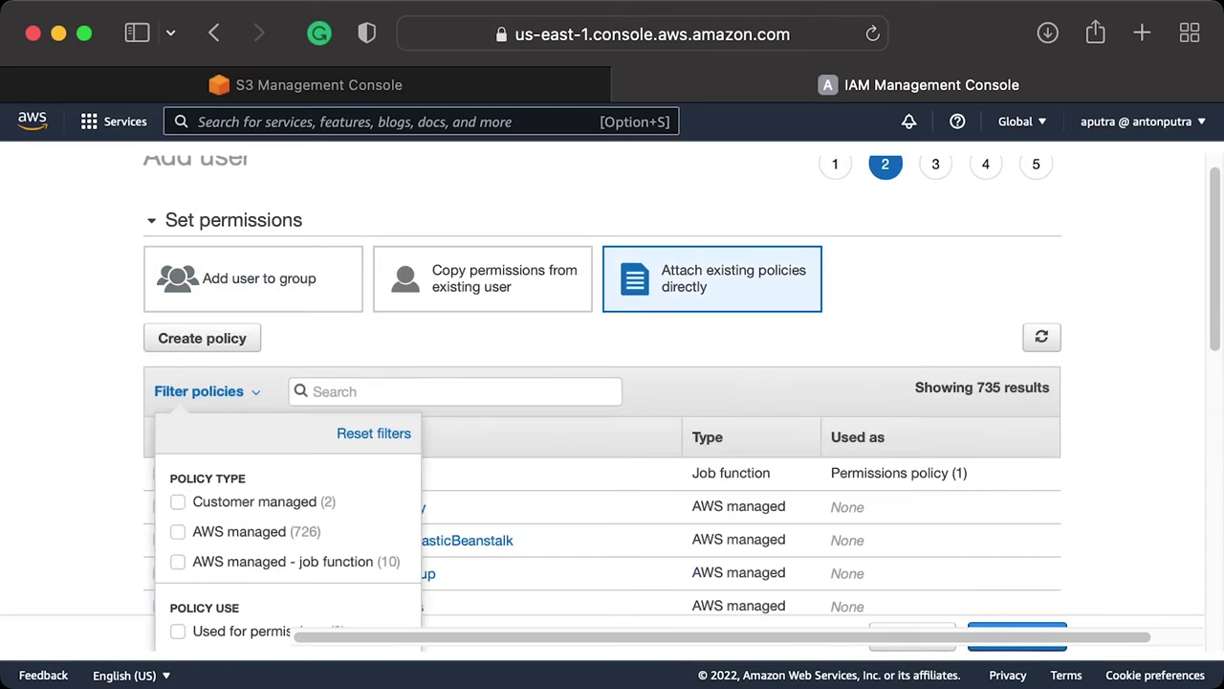
pyautogui.click(178, 501)
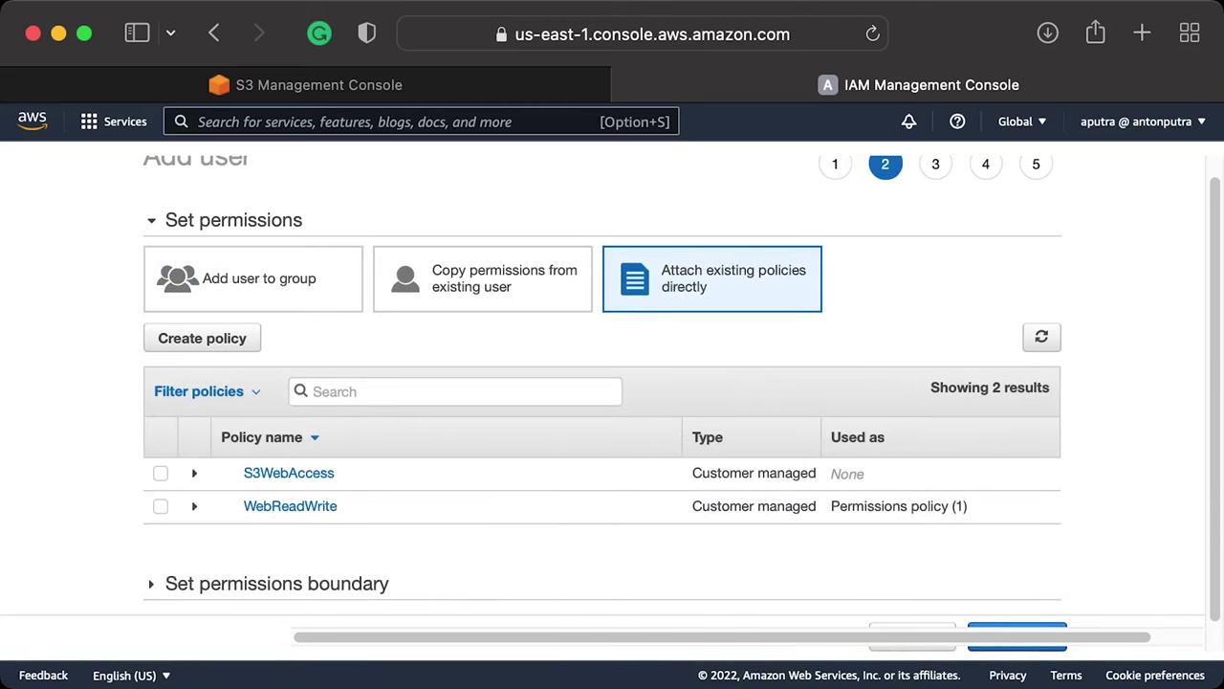
pyautogui.click(160, 472)
pyautogui.click(1016, 636)
pyautogui.click(1013, 636)
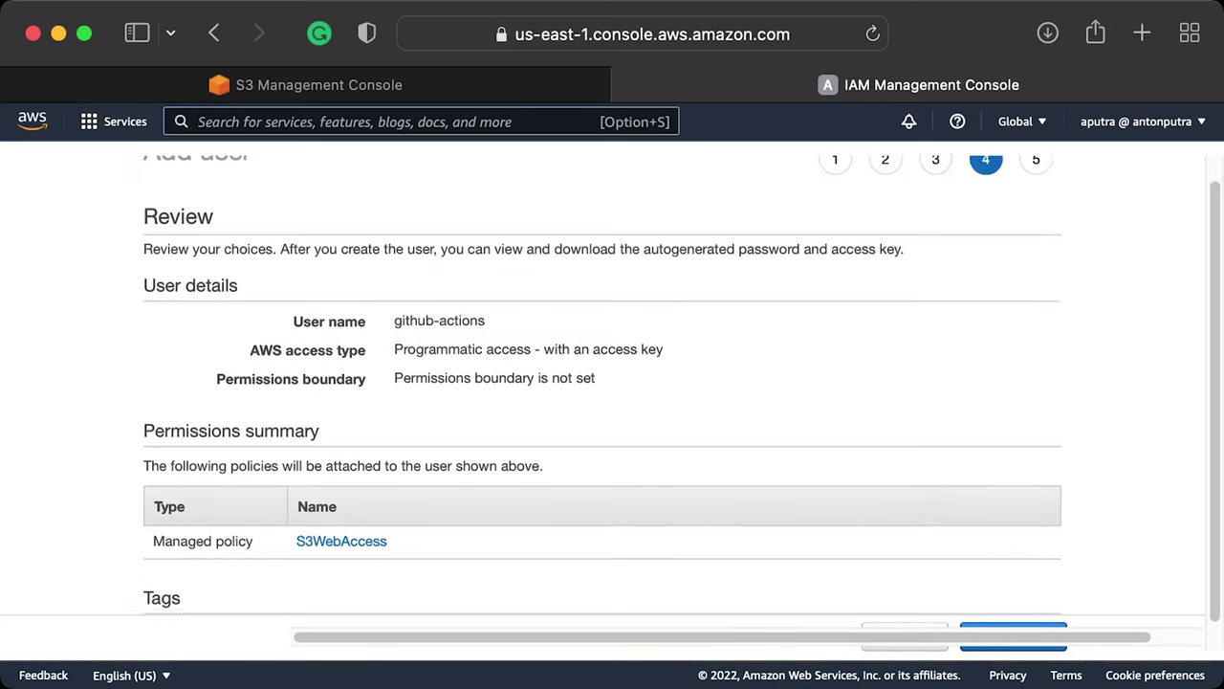
pyautogui.click(1013, 636)
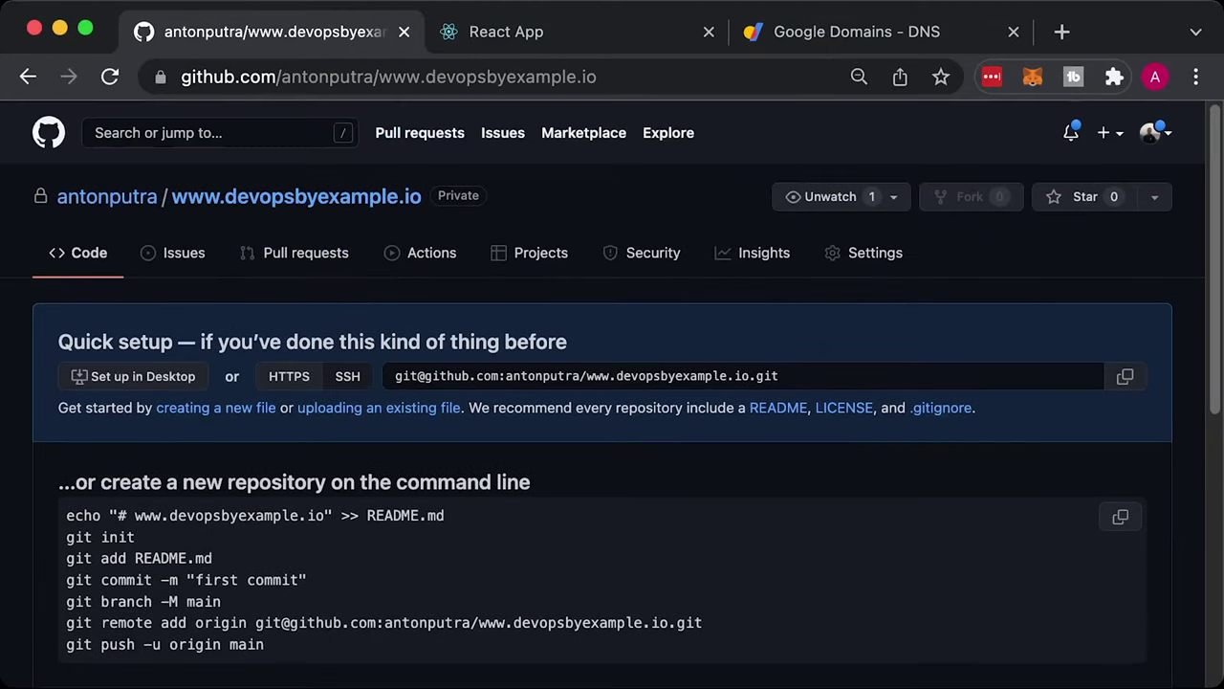
pyautogui.click(865, 253)
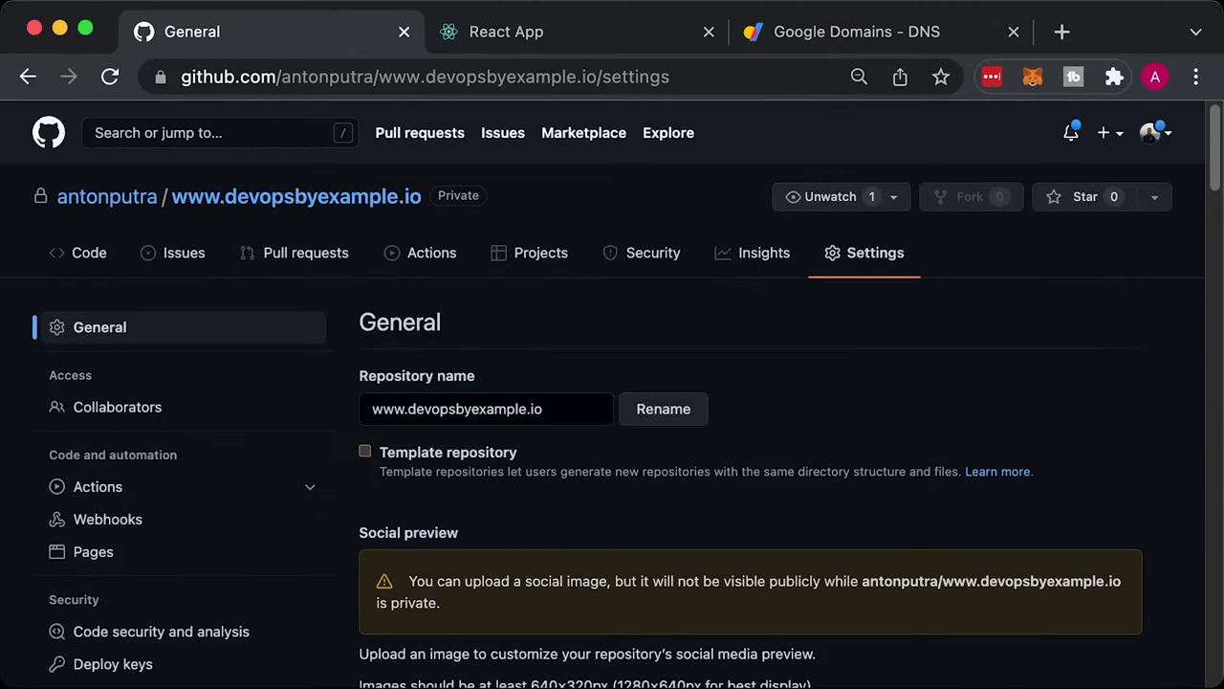
pyautogui.scroll(-5, 144, 507)
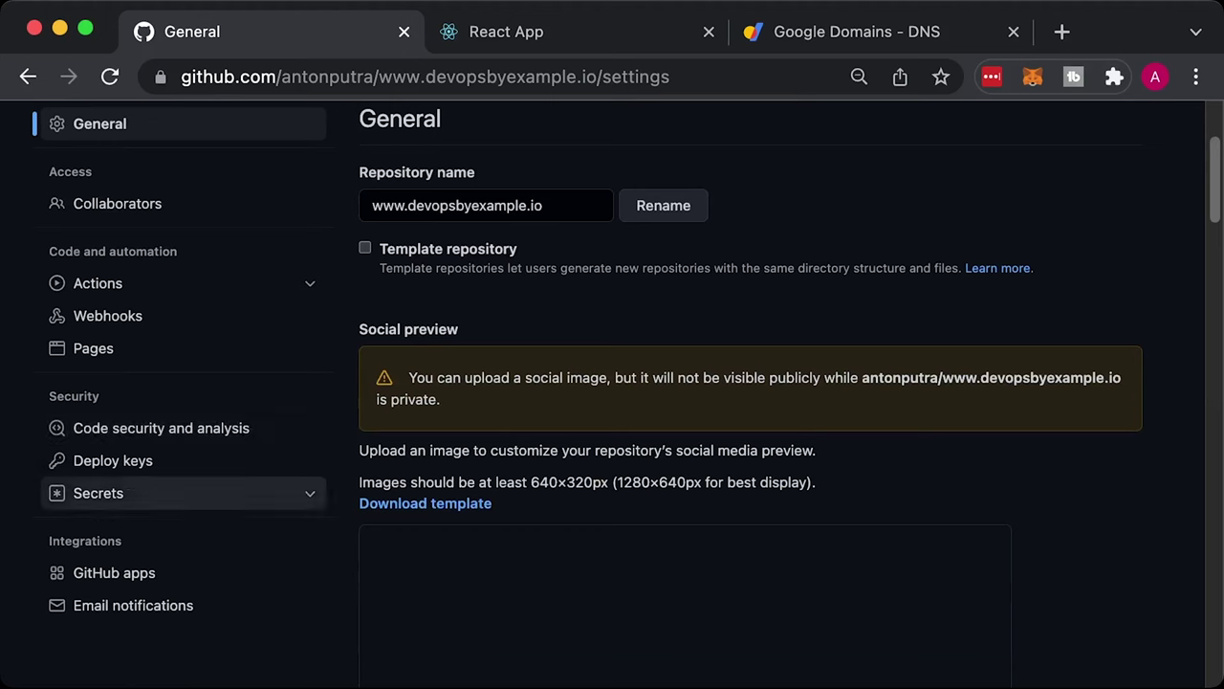
pyautogui.click(99, 492)
pyautogui.click(95, 525)
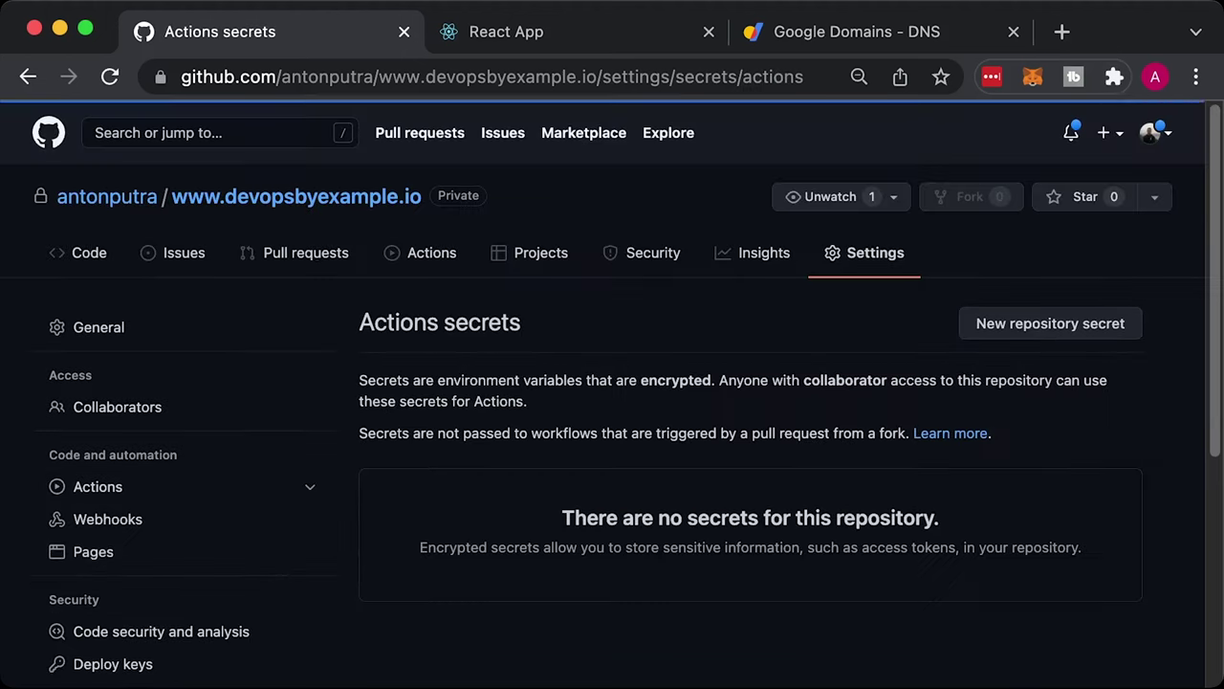
pyautogui.click(1050, 323)
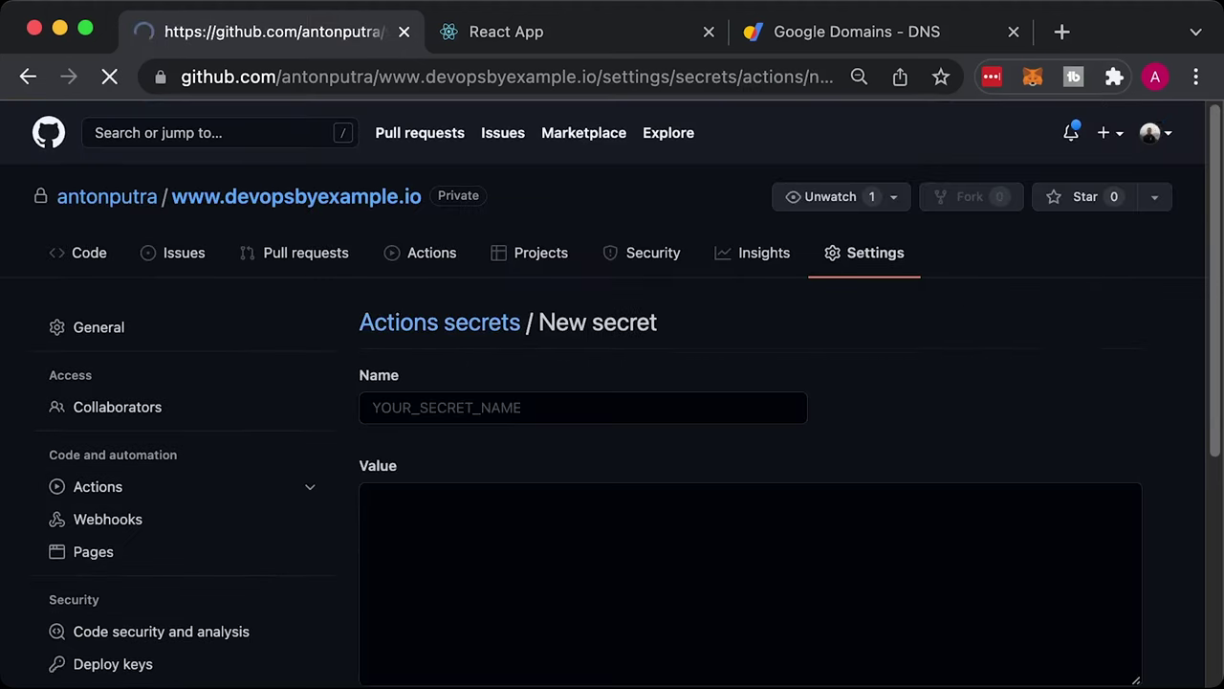
pyautogui.write('AWS_ACCESS_KEY_ID')
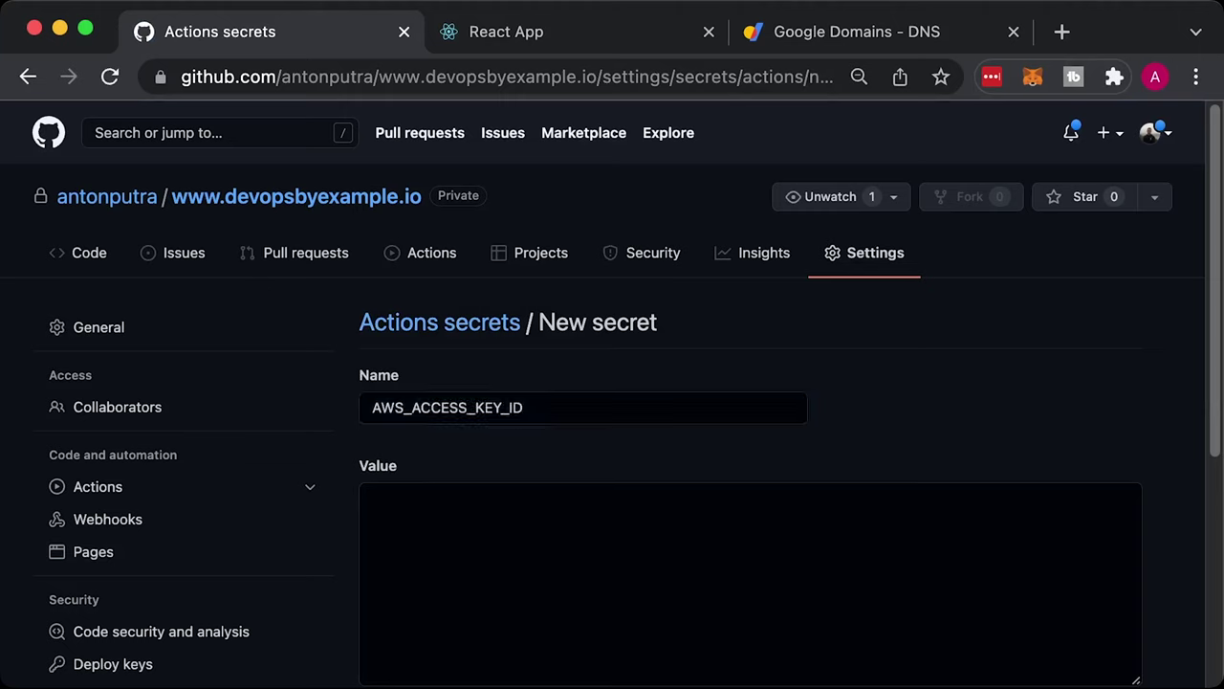
# - Copy the github-actions user's access key ID from the AWS console into the secret's value on GitHub and add the secret
pyautogui.press('super+Tab')
pyautogui.doubleClick(748, 494)
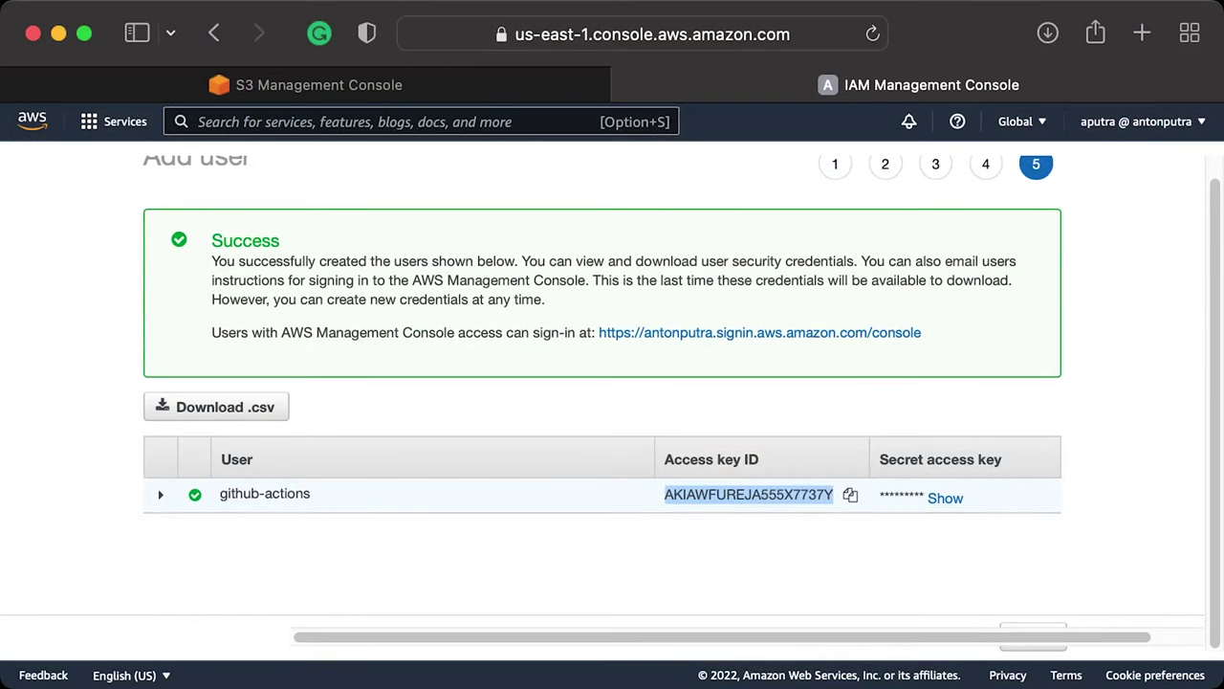
pyautogui.press('super+c')
pyautogui.press('super+Tab')
pyautogui.click(375, 501)
pyautogui.press('super+v')
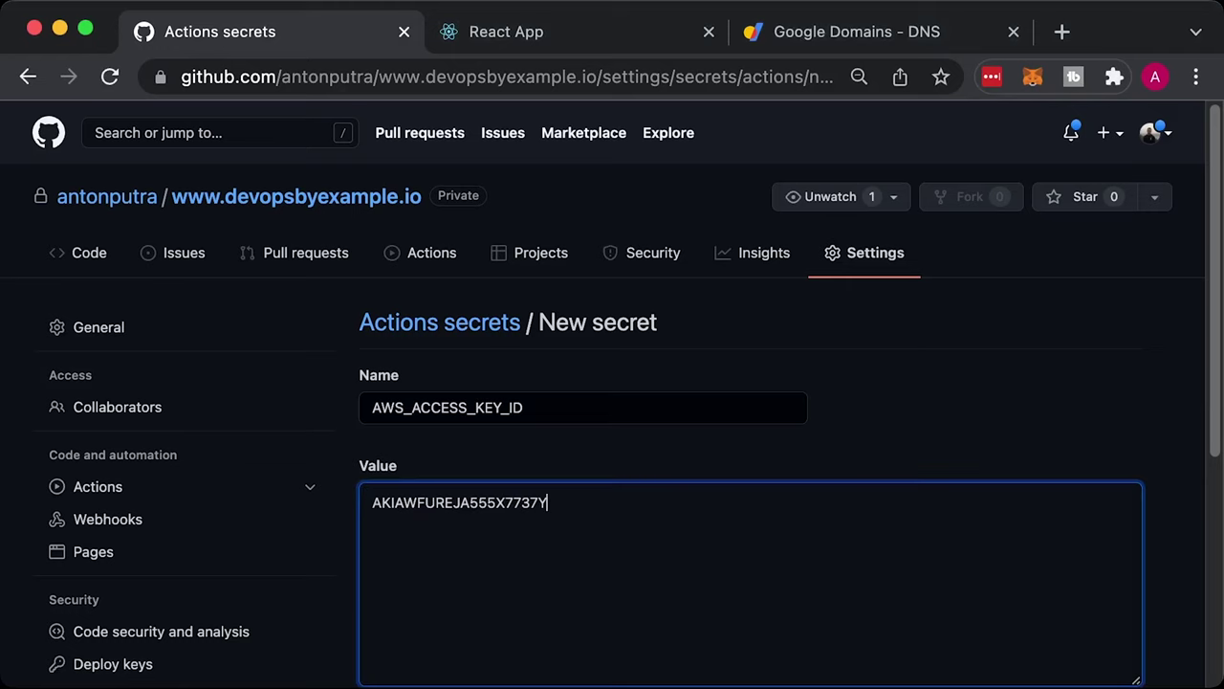
pyautogui.scroll(-5, 406, 415)
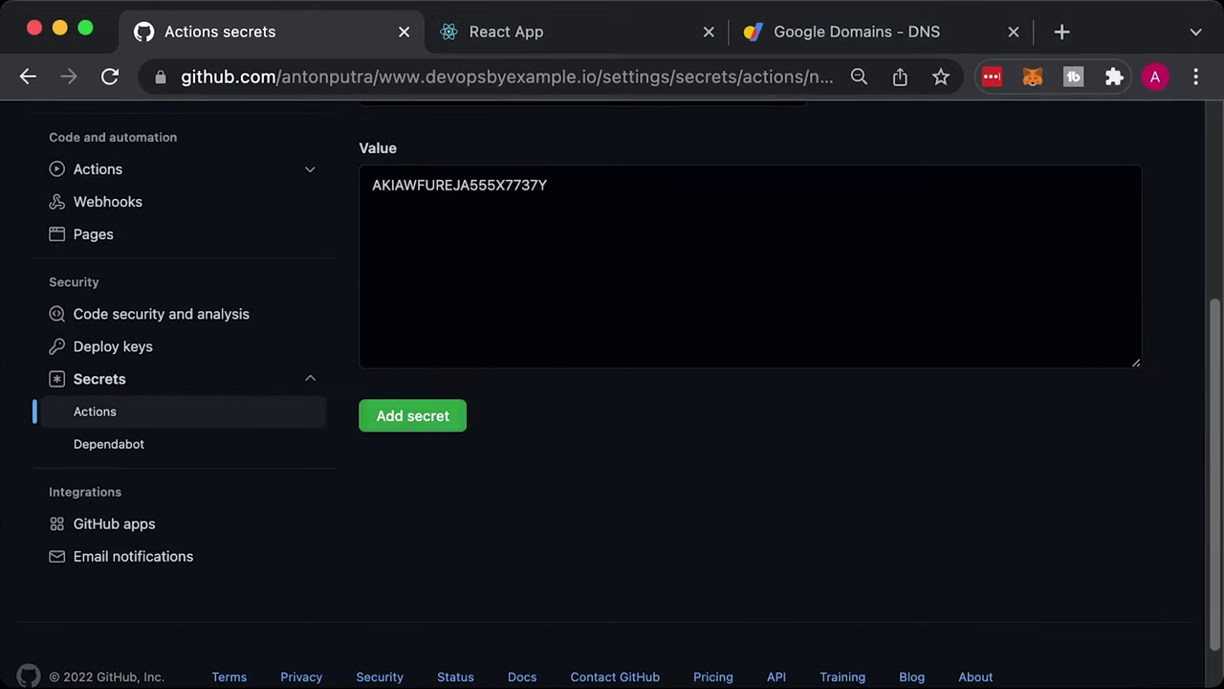
pyautogui.click(405, 415)
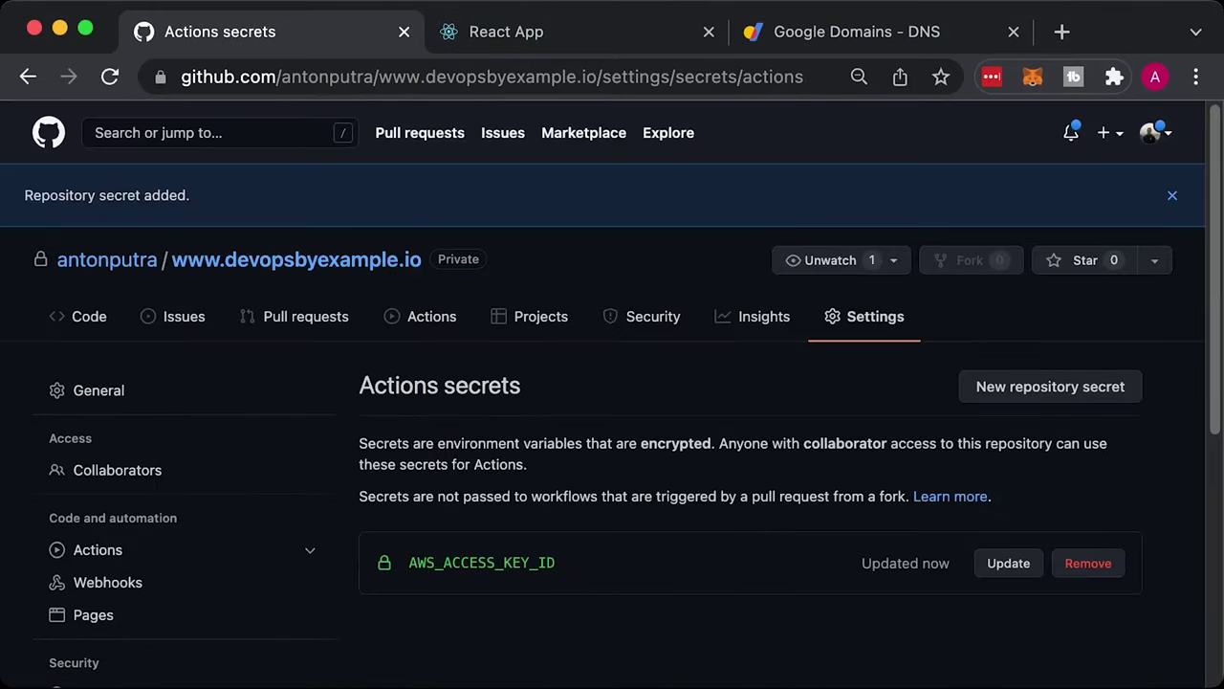
# - Add a second repository secret named AWS_SECRET_ACCESS_KEY, with the github-actions user's secret access key copied from the AWS console as its value
pyautogui.click(1050, 386)
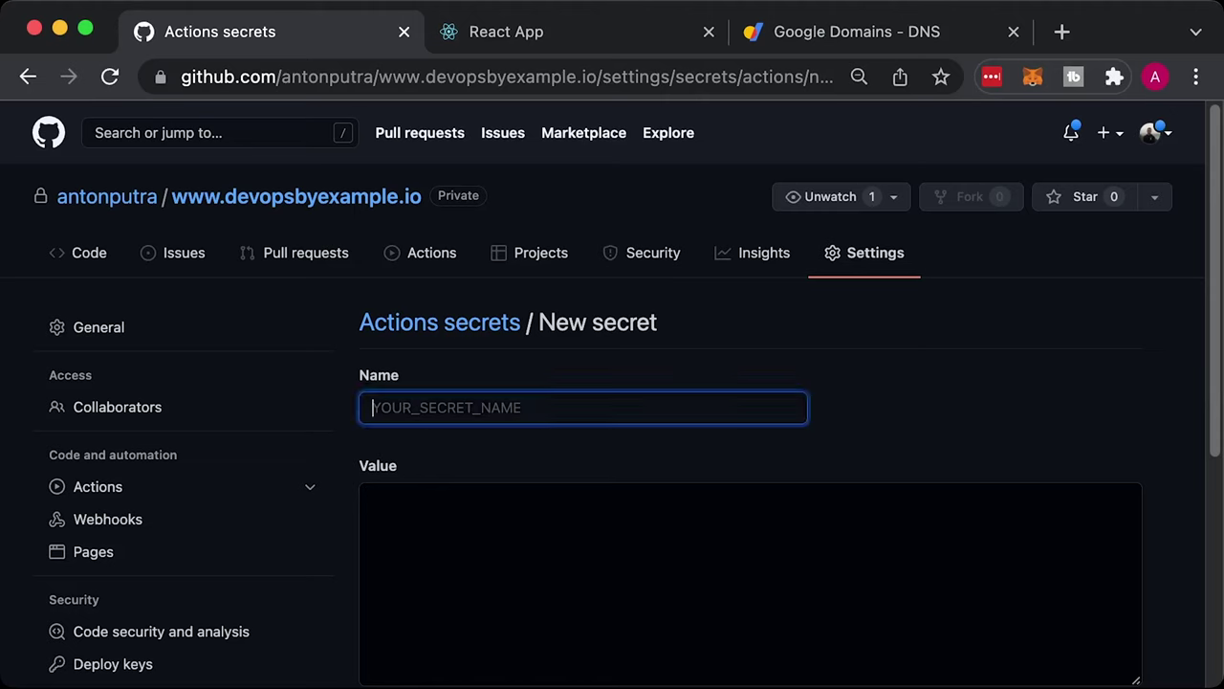
pyautogui.press('super+v')
pyautogui.press('super+Tab')
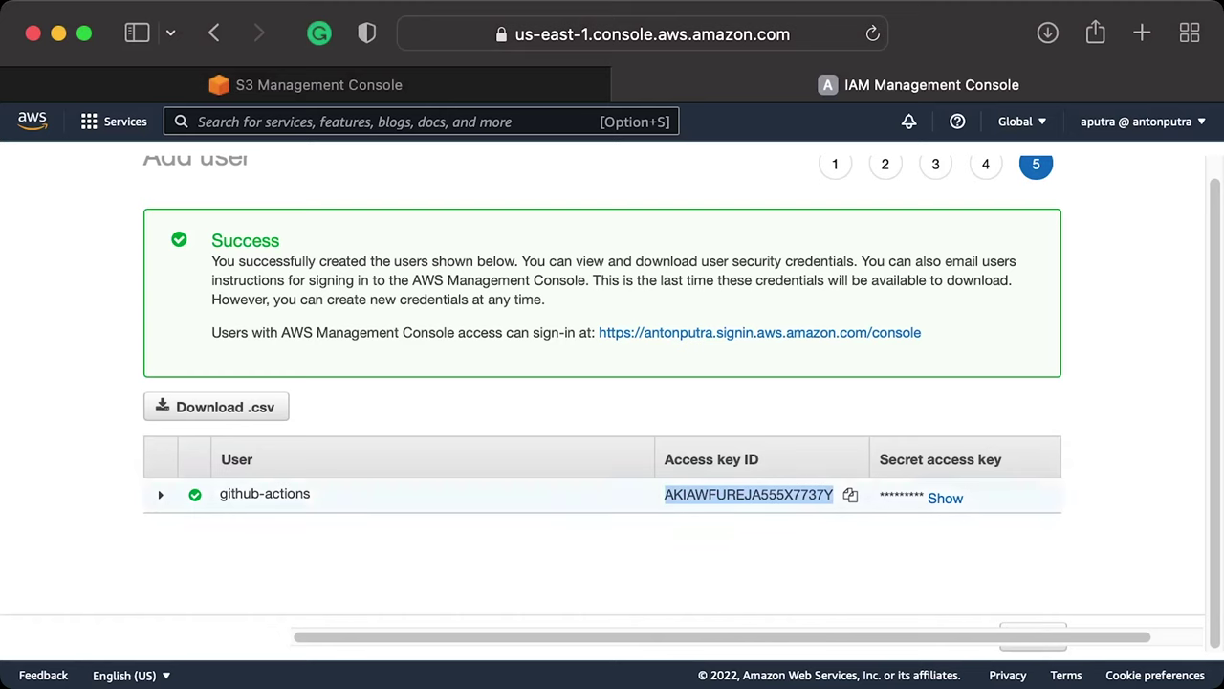
pyautogui.click(970, 496)
pyautogui.doubleClick(956, 505)
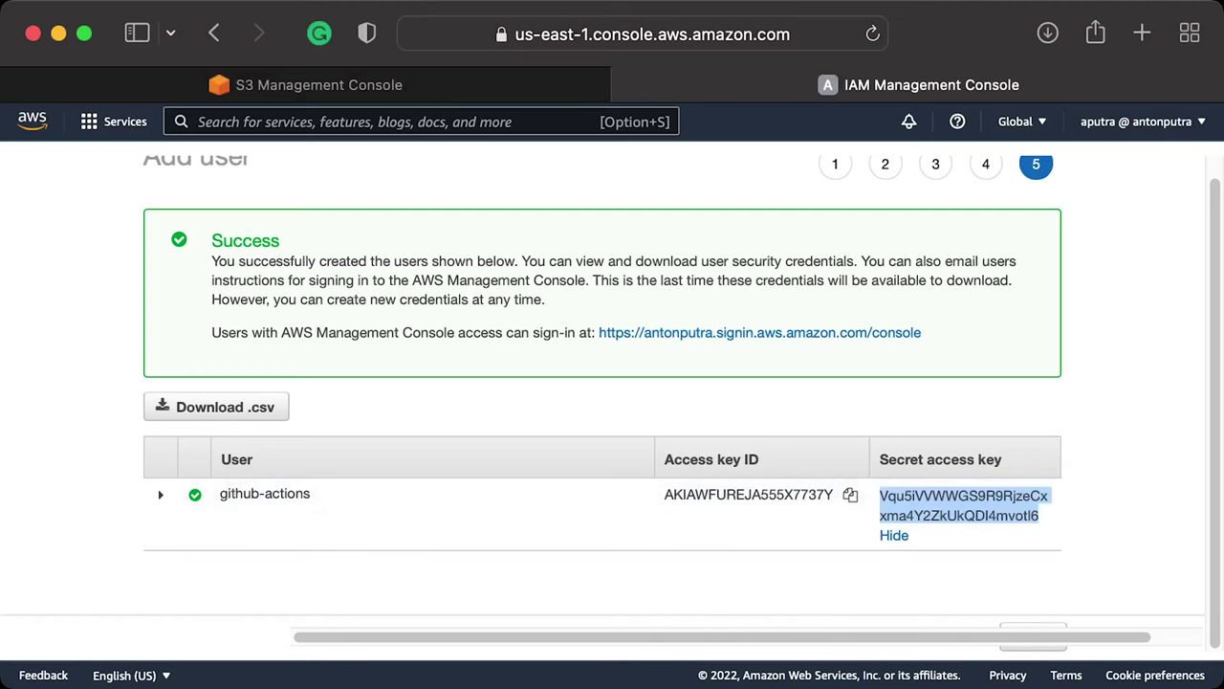
pyautogui.press('super+c')
pyautogui.press('super+Tab')
pyautogui.click(374, 502)
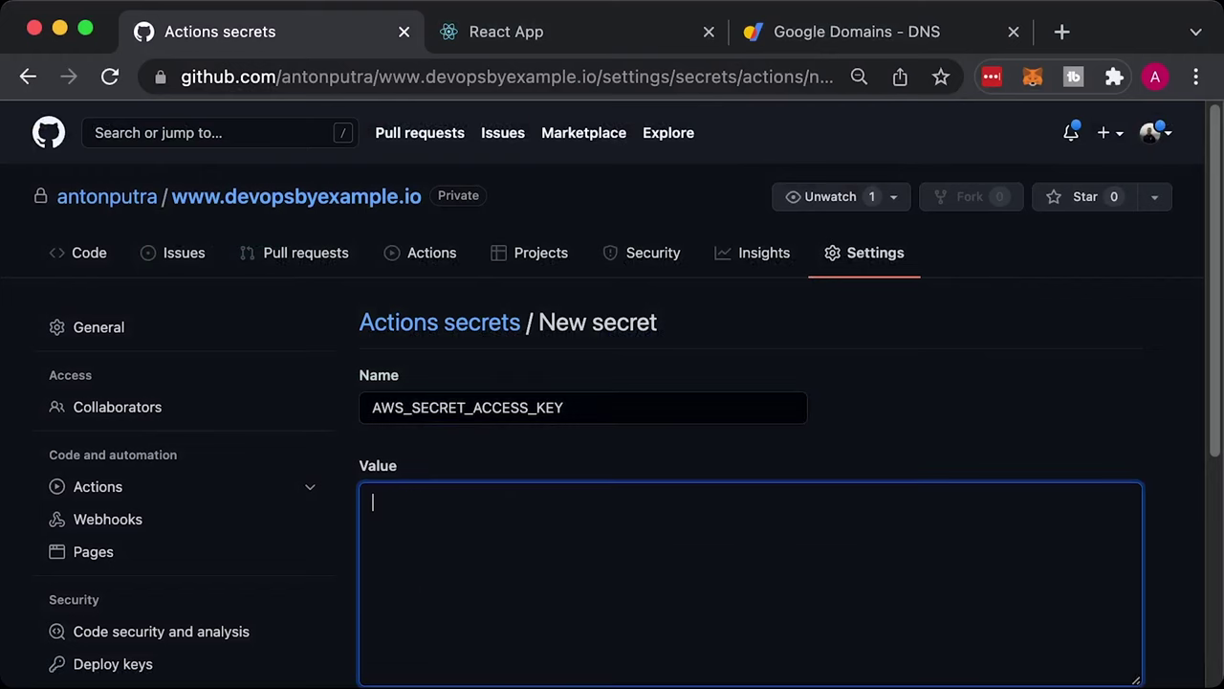
pyautogui.press('super+v')
pyautogui.press('Tab')
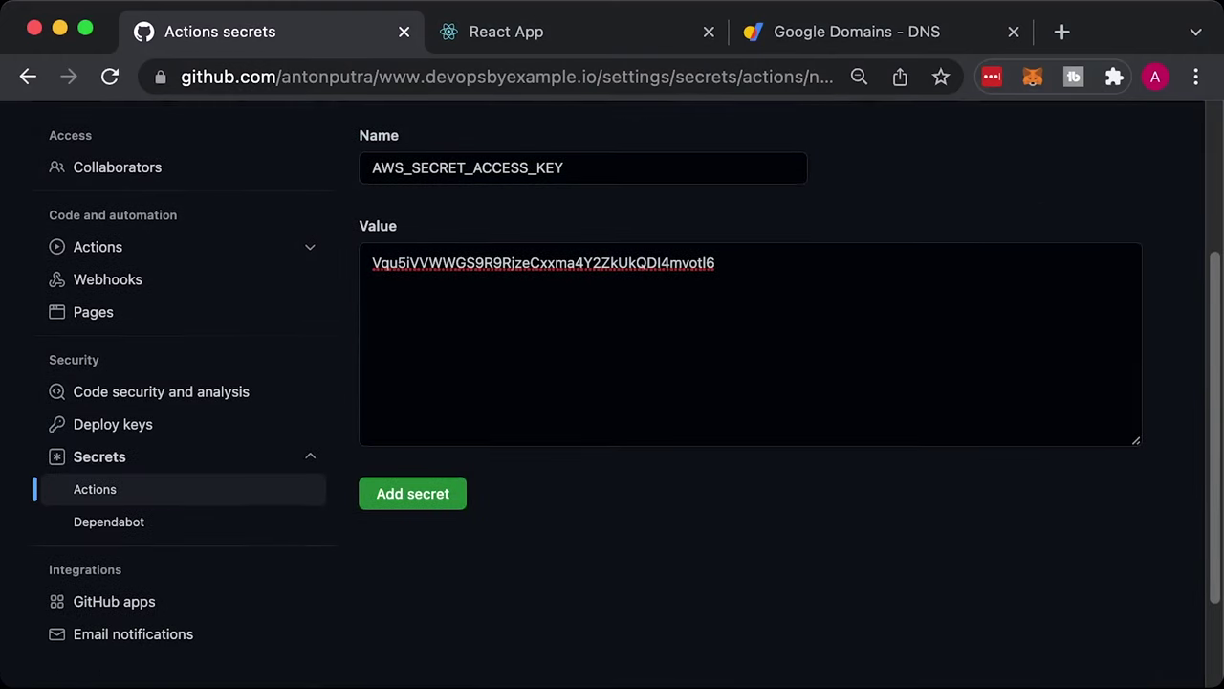
pyautogui.press('Return')
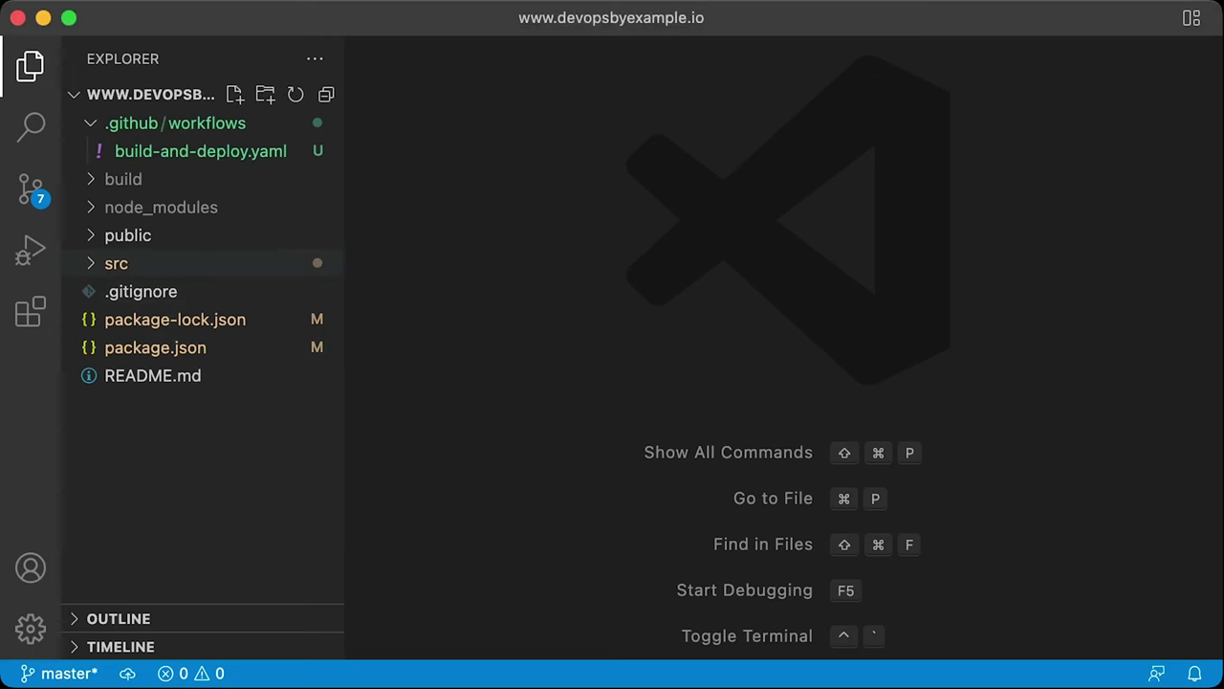
# - Switch to VS Code and add "v2!" to the app's text in src/App.js
pyautogui.click(116, 263)
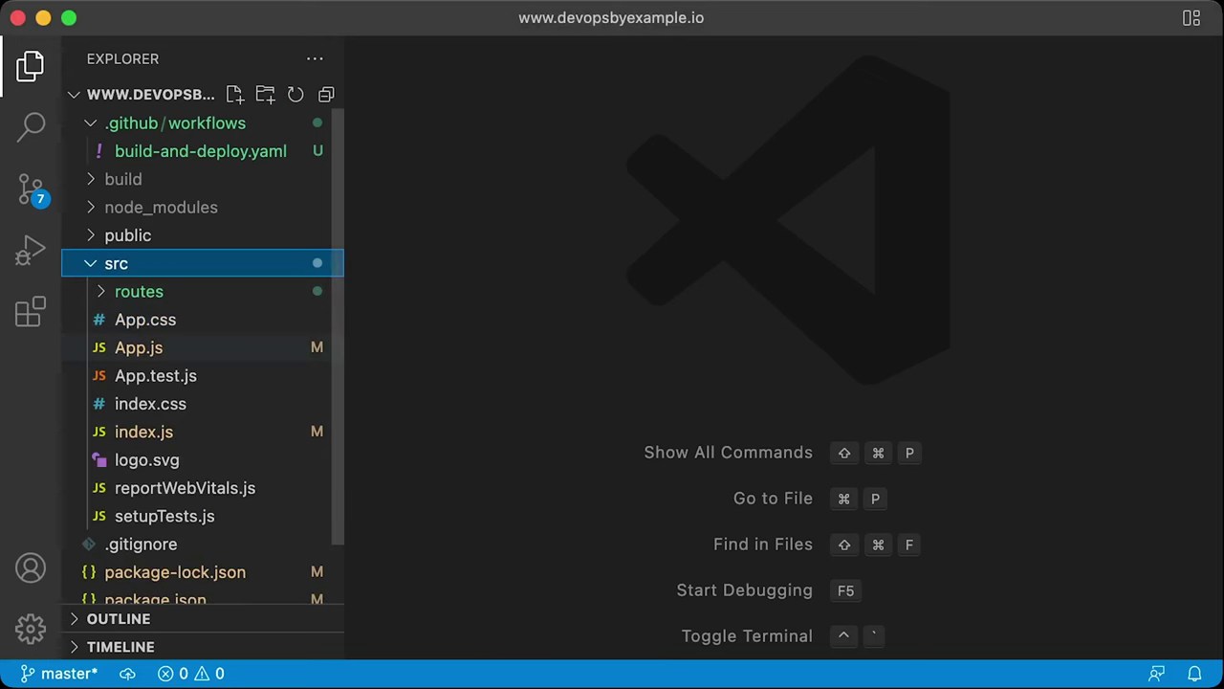
pyautogui.click(139, 347)
pyautogui.click(613, 257)
pyautogui.write('v2!')
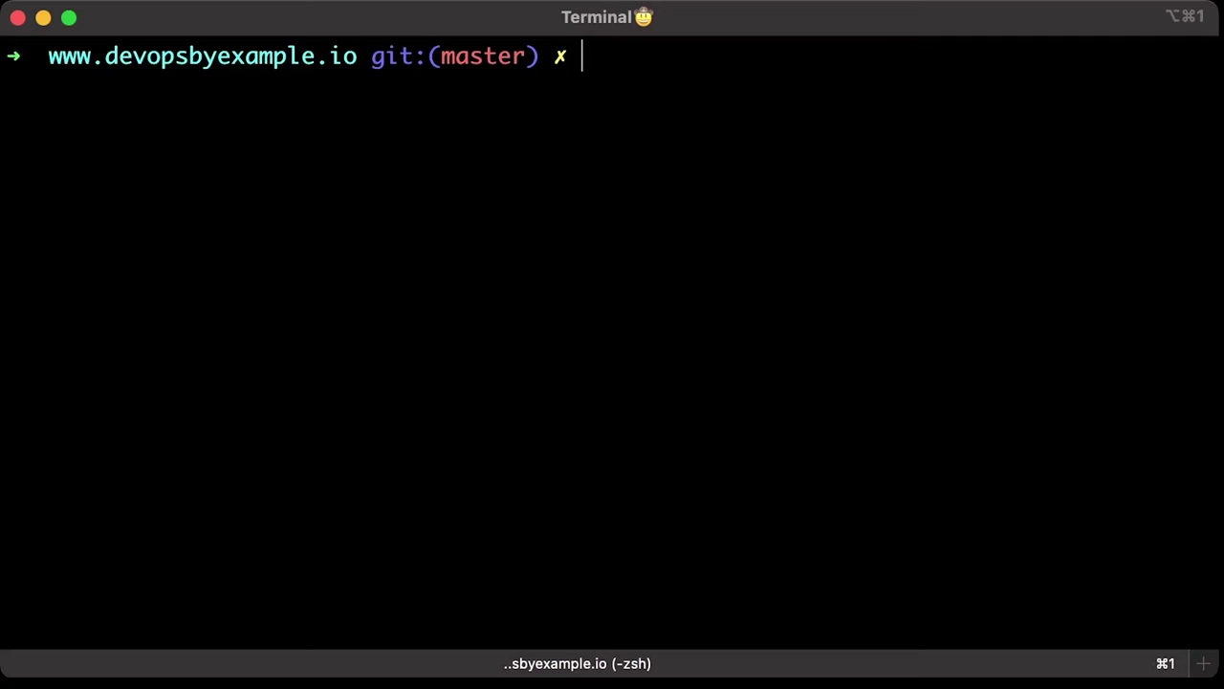
# - Stage all changes in the terminal, commit them with the message 'update app' and push to origin master
pyautogui.write('git add .')
pyautogui.press('Return')
pyautogui.write("git commit -m 'update app'")
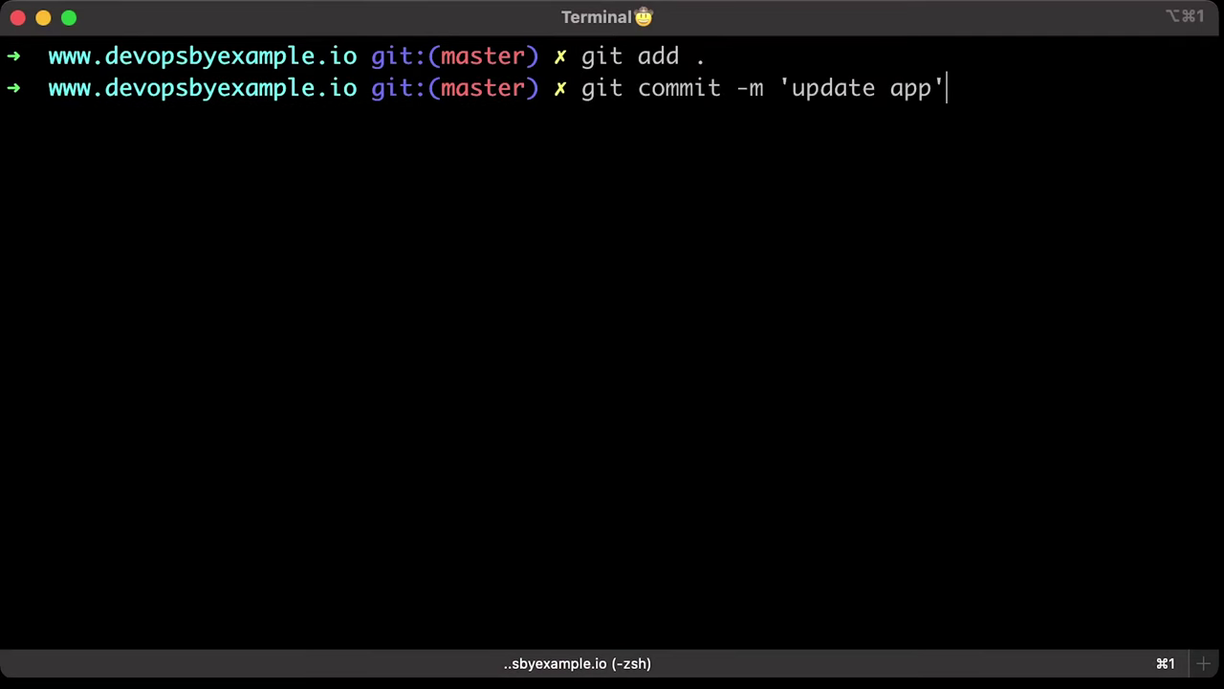
pyautogui.press('Return')
pyautogui.write('git push origin master')
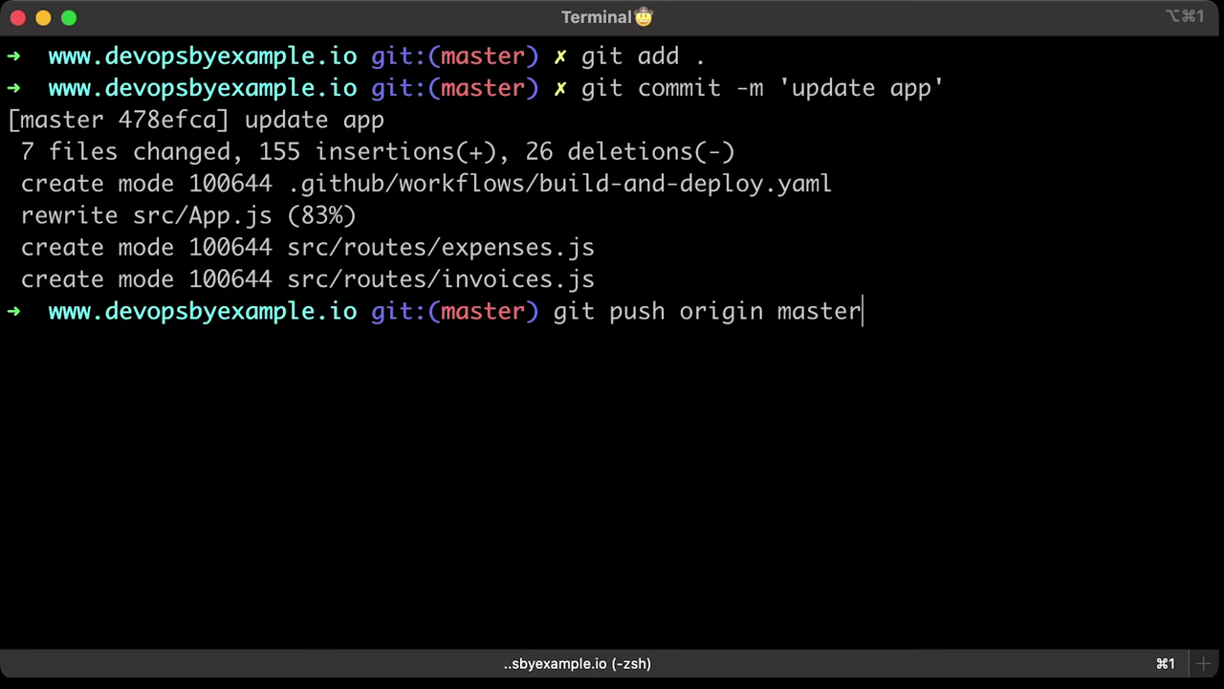
pyautogui.press('Return')
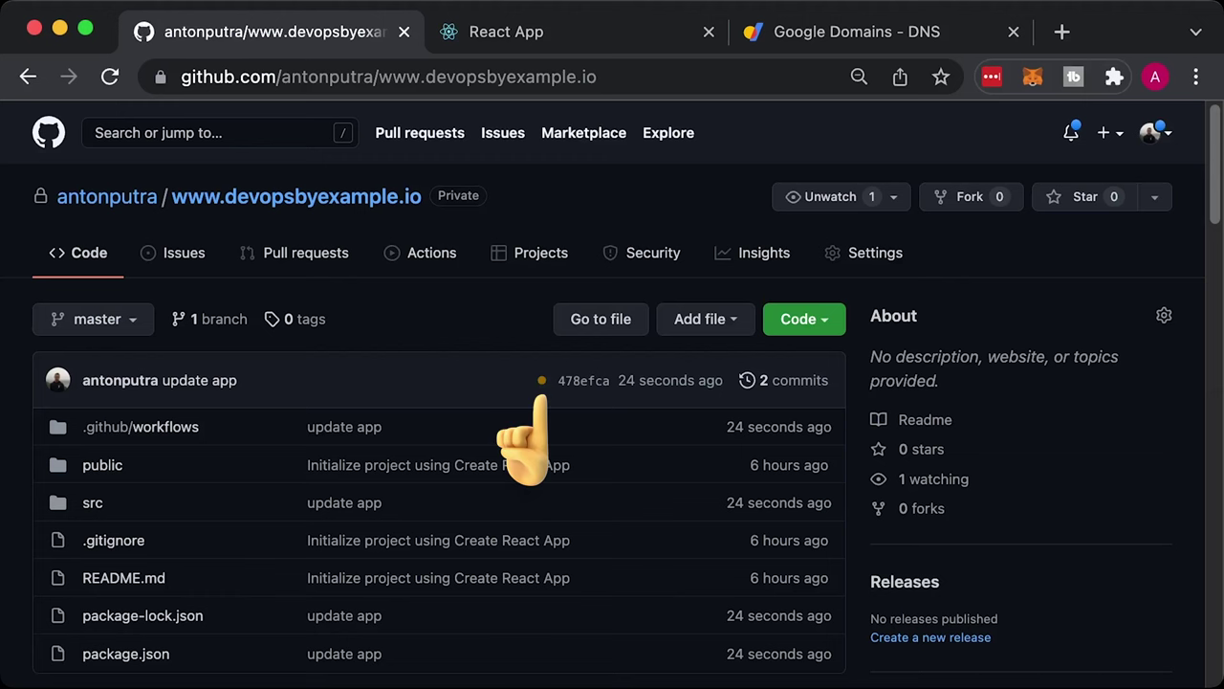
# - Open the "update app" workflow run on GitHub and follow the progress of its Build and Deploy job
pyautogui.click(431, 253)
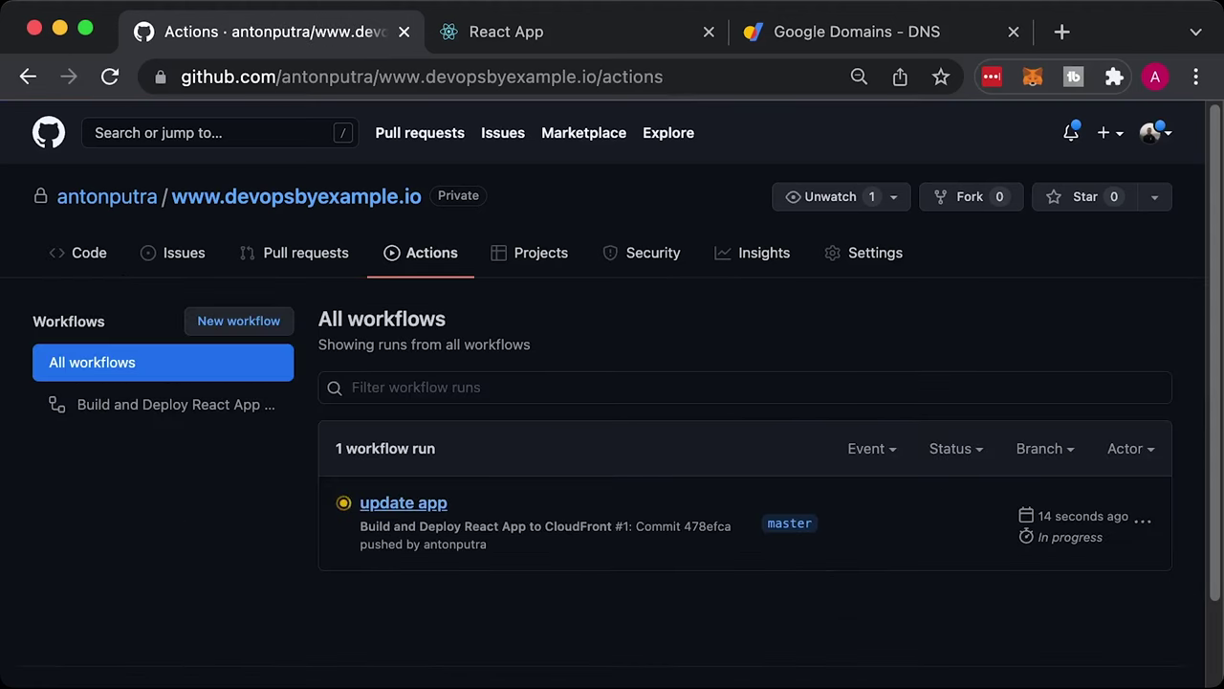
pyautogui.click(403, 503)
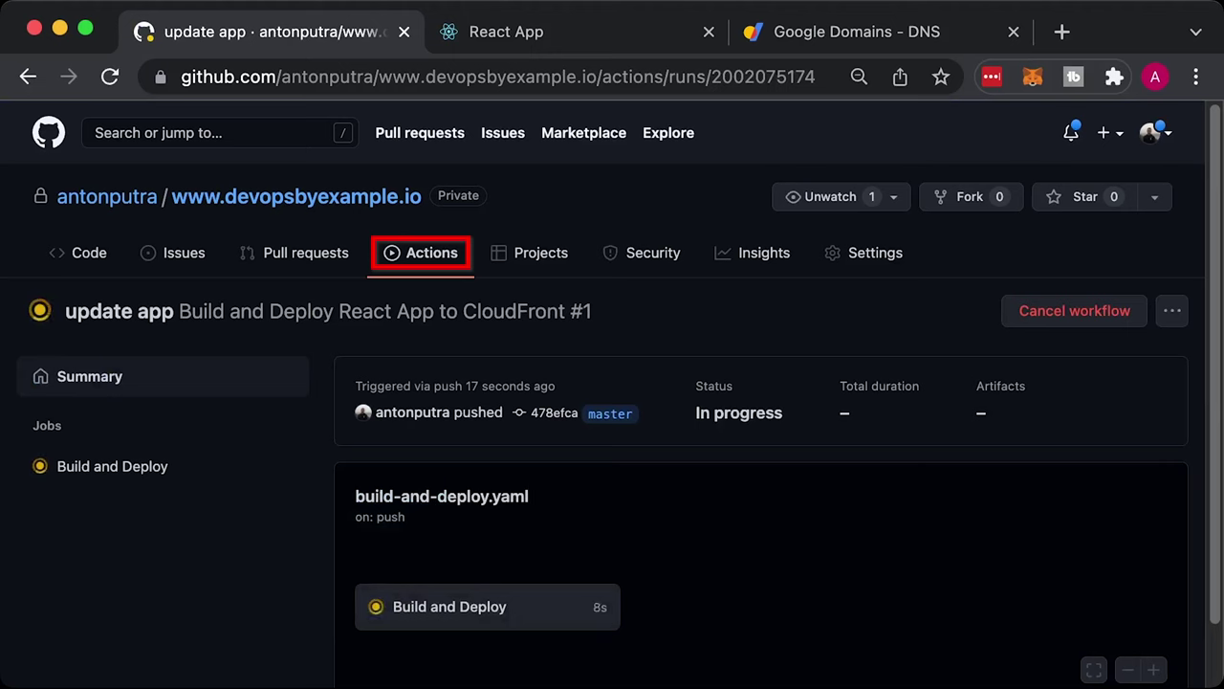
pyautogui.press('super+r')
pyautogui.click(488, 607)
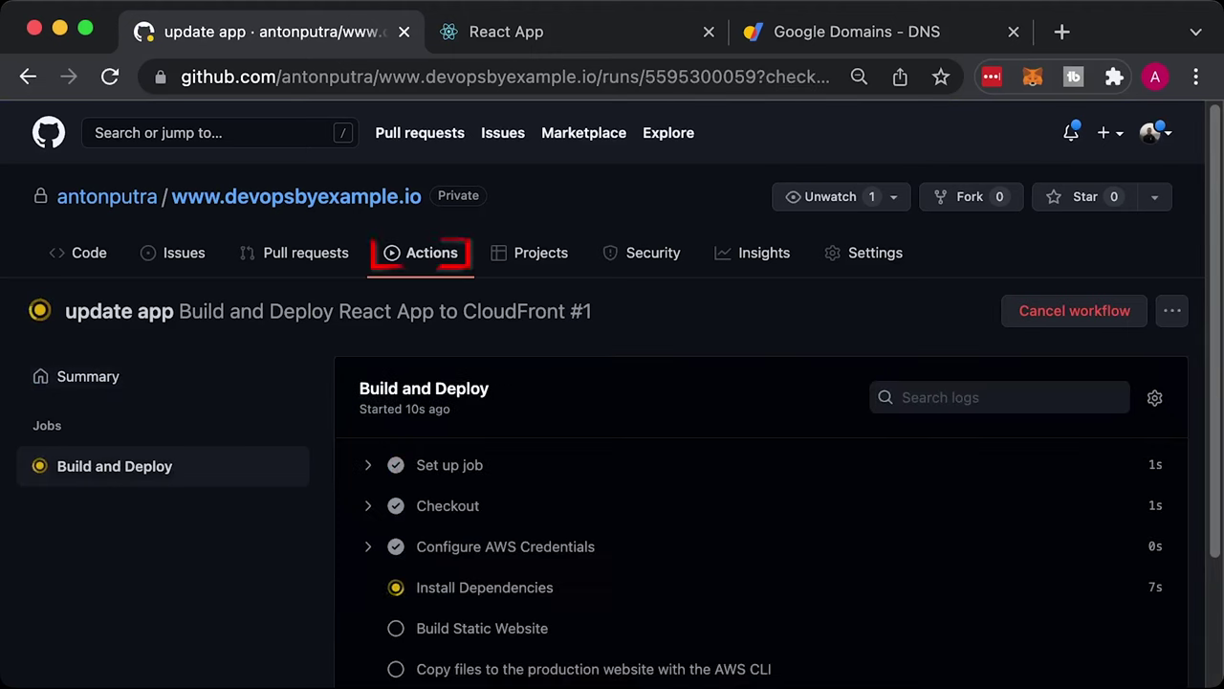
pyautogui.scroll(-2, 760, 430)
pyautogui.scroll(-1, 760, 430)
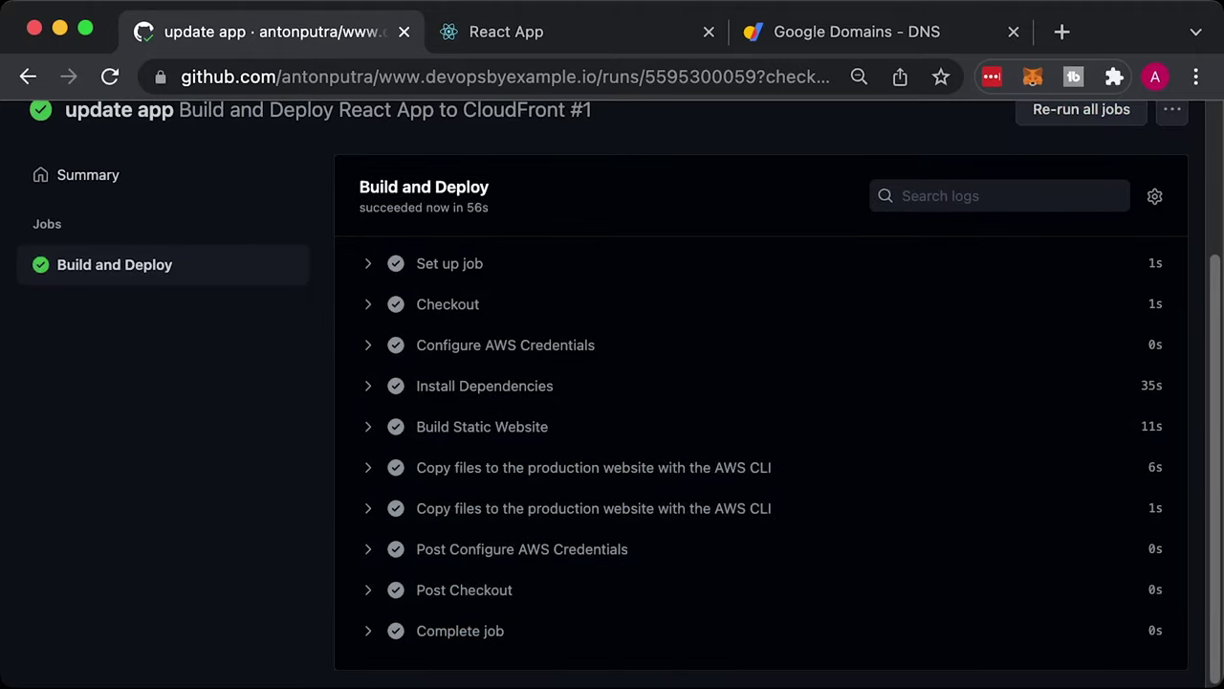
# - Load the devopsbyexample.io site over HTTPS in a new incognito window to check the deployed version
pyautogui.press('super+shift+n')
pyautogui.write('https://')
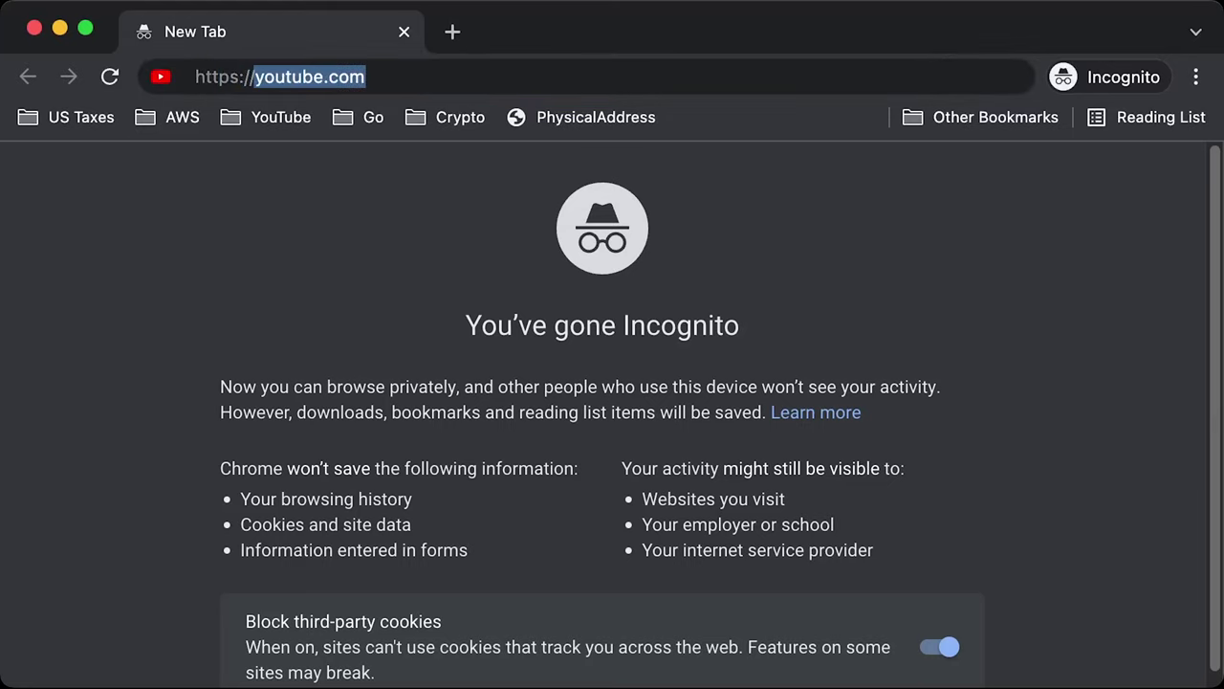
pyautogui.write('devopsby')
pyautogui.press('Return')
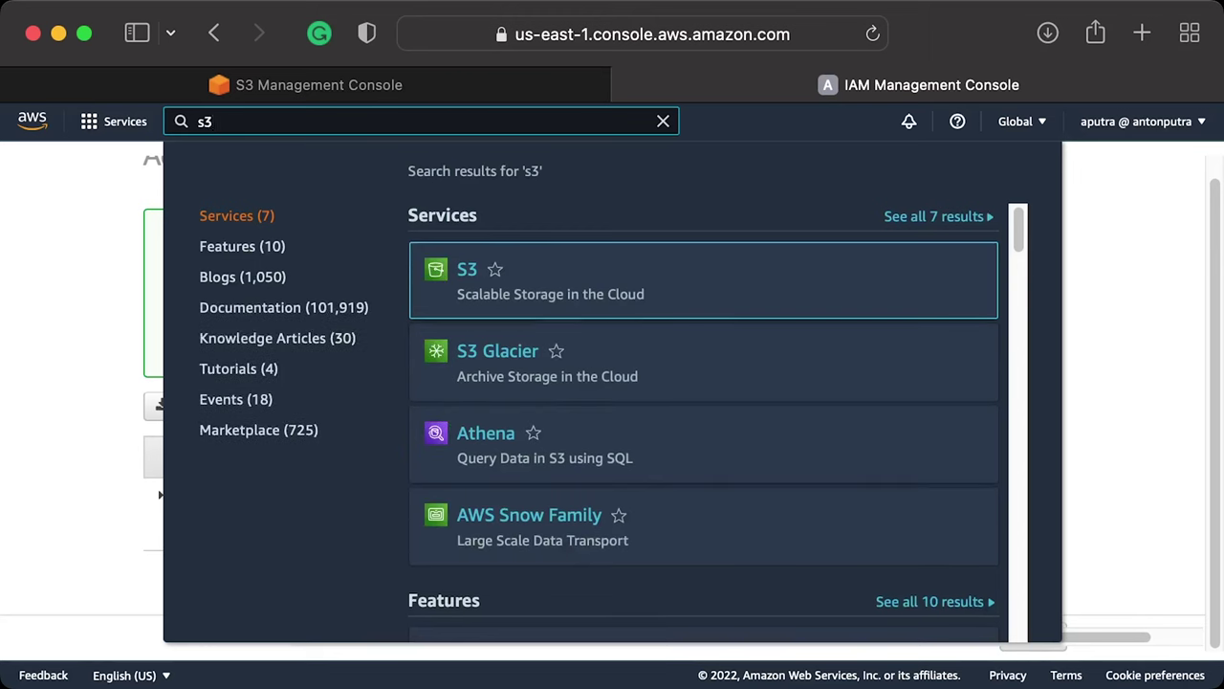
pyautogui.press('Return')
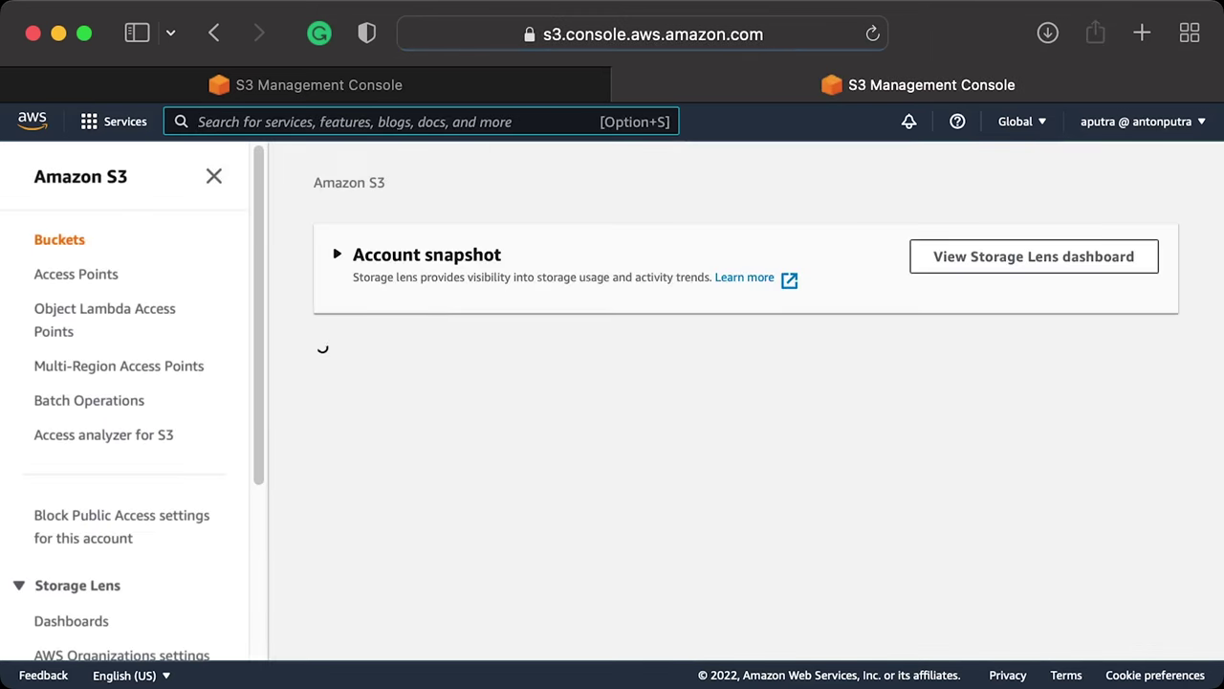
pyautogui.scroll(-4, 717, 402)
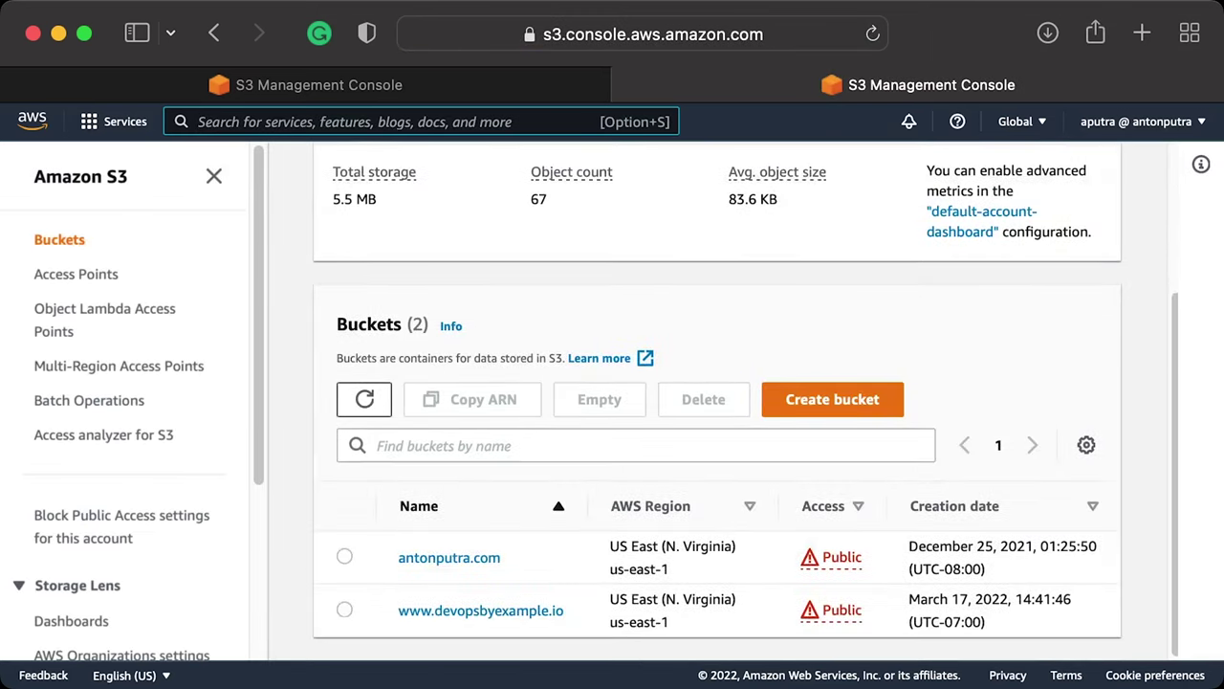
pyautogui.click(481, 610)
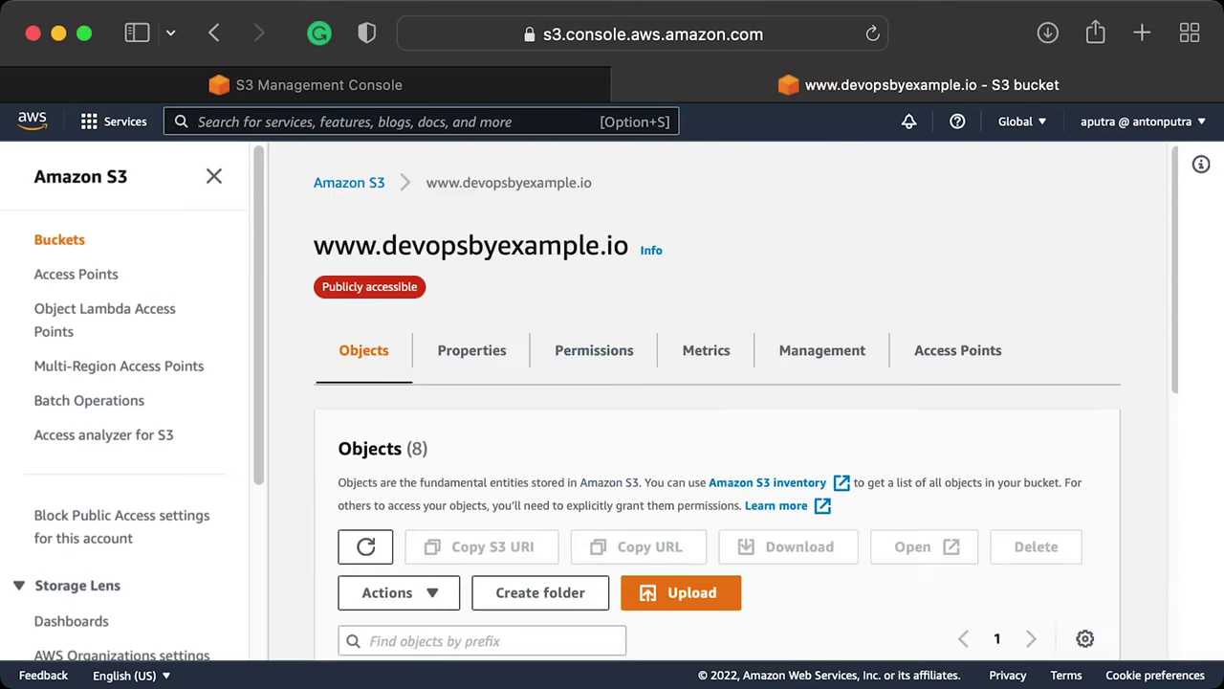
pyautogui.click(472, 350)
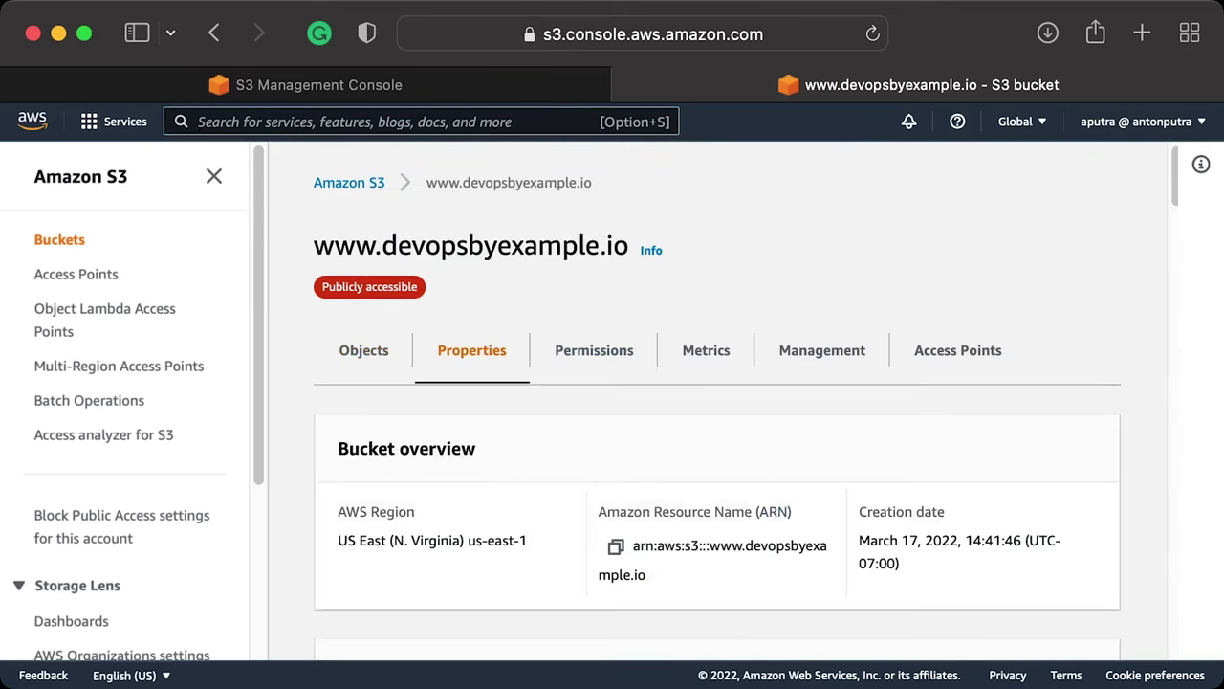
pyautogui.scroll(-20, 717, 402)
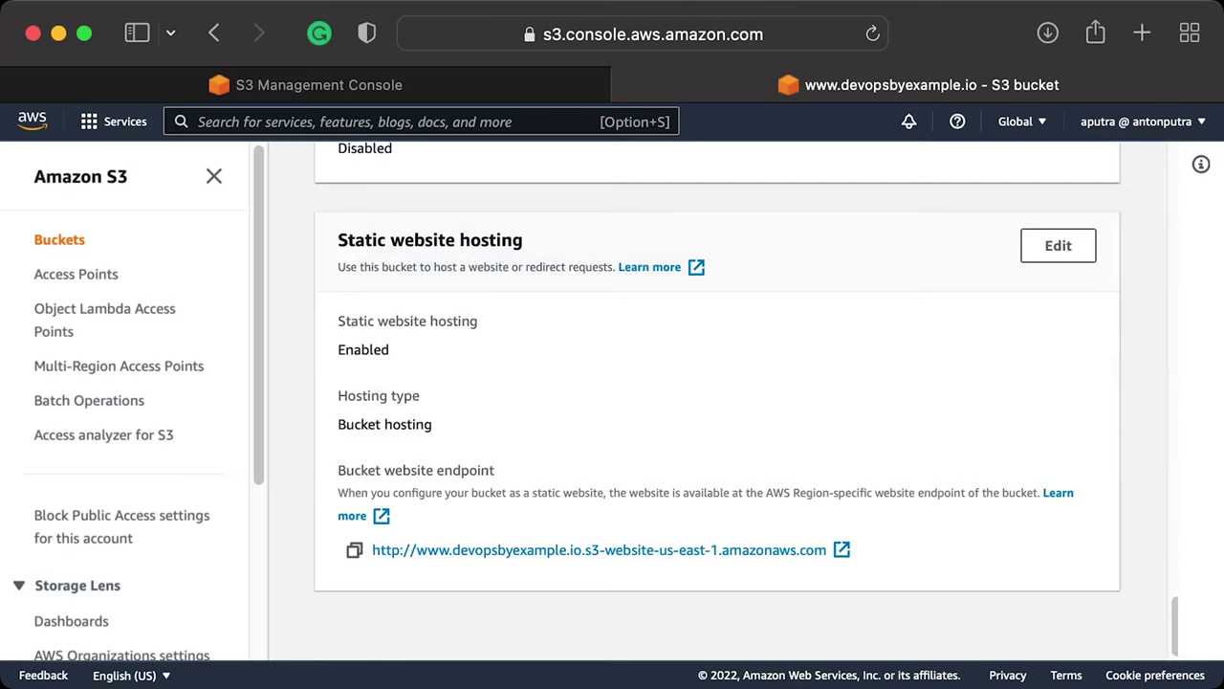
pyautogui.click(1058, 245)
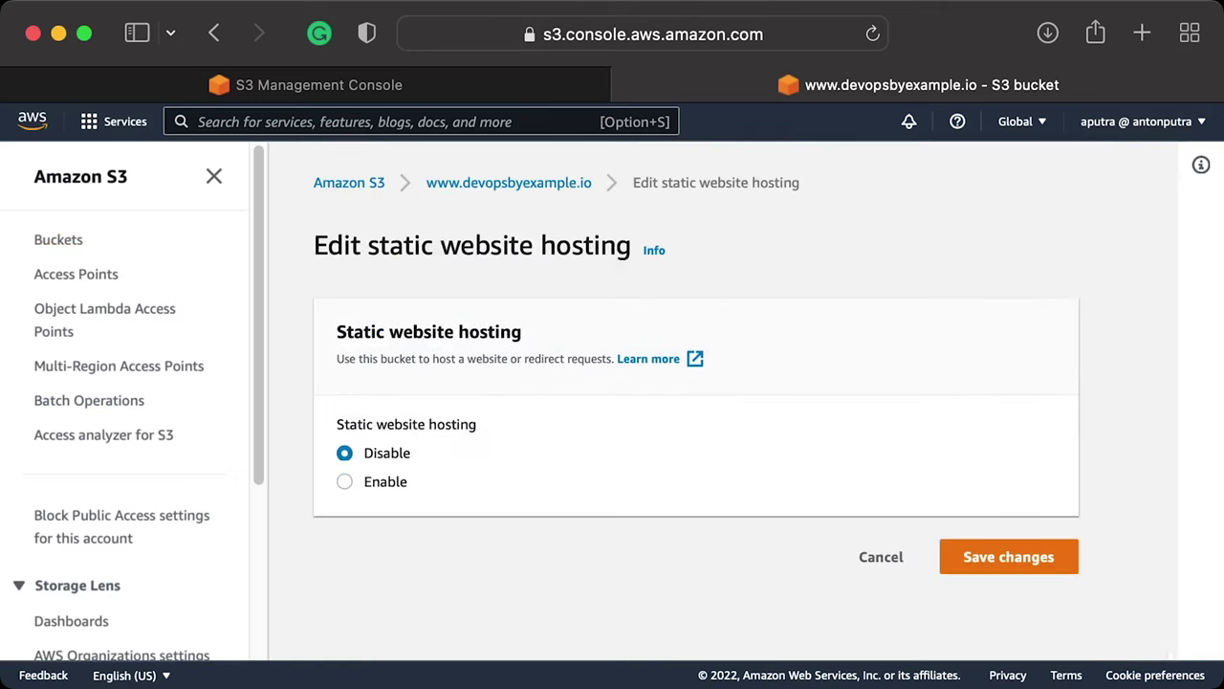
pyautogui.click(1008, 557)
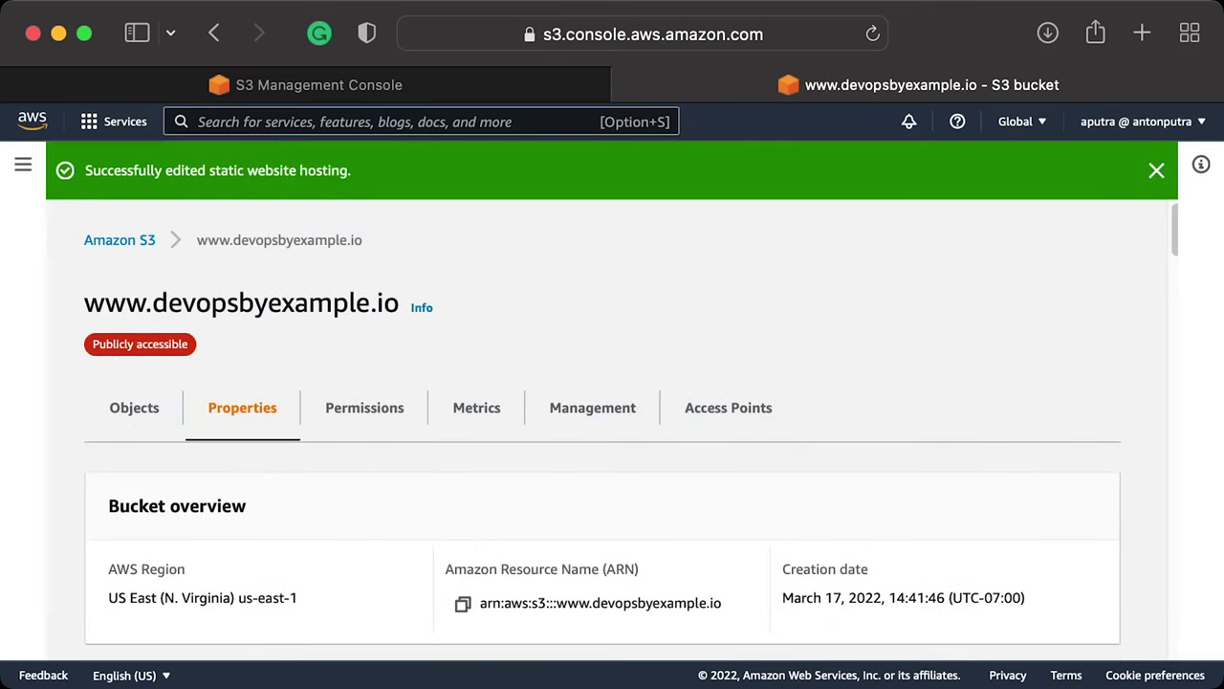
# - Turn on Block all public access in the bucket's permissions, save the change and confirm it with 'confirm'
pyautogui.click(365, 350)
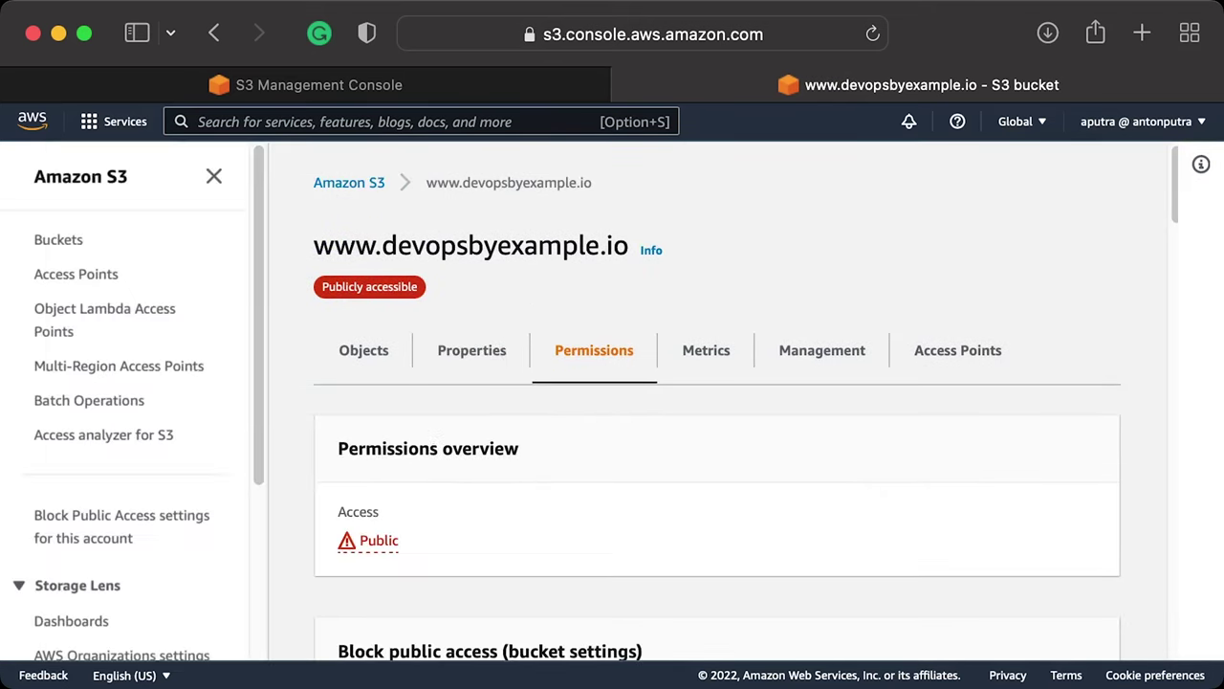
pyautogui.scroll(-5, 612, 402)
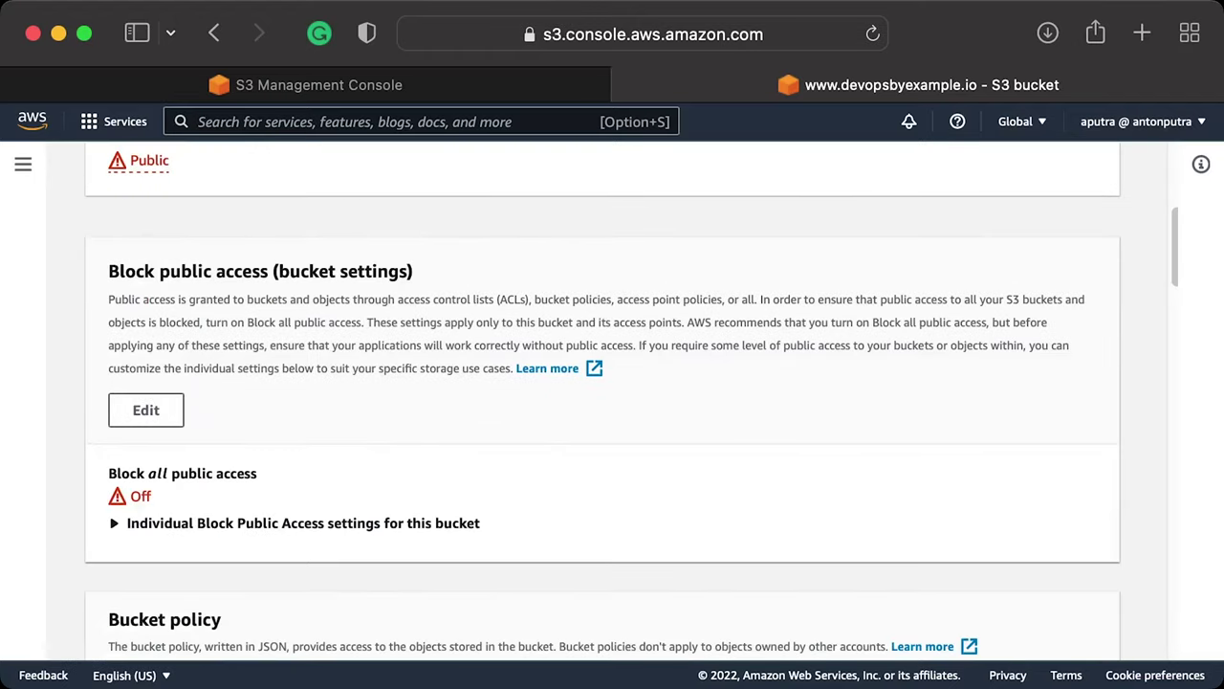
pyautogui.click(344, 517)
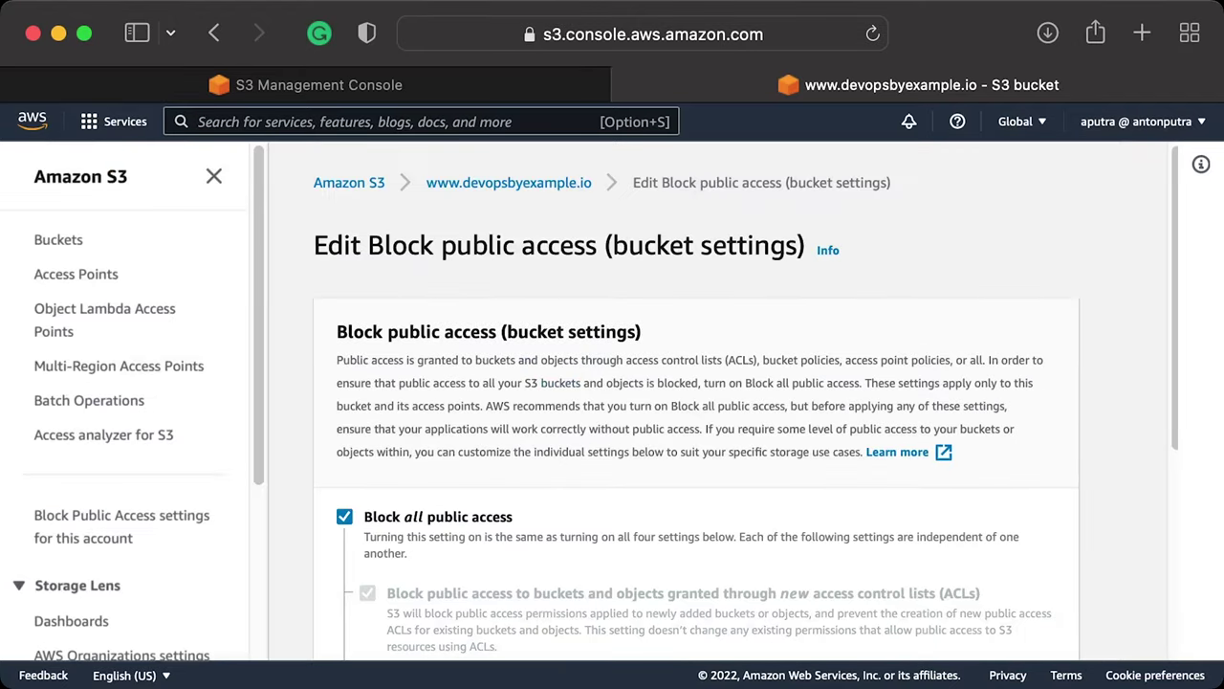
pyautogui.scroll(-4, 696, 402)
pyautogui.click(1009, 620)
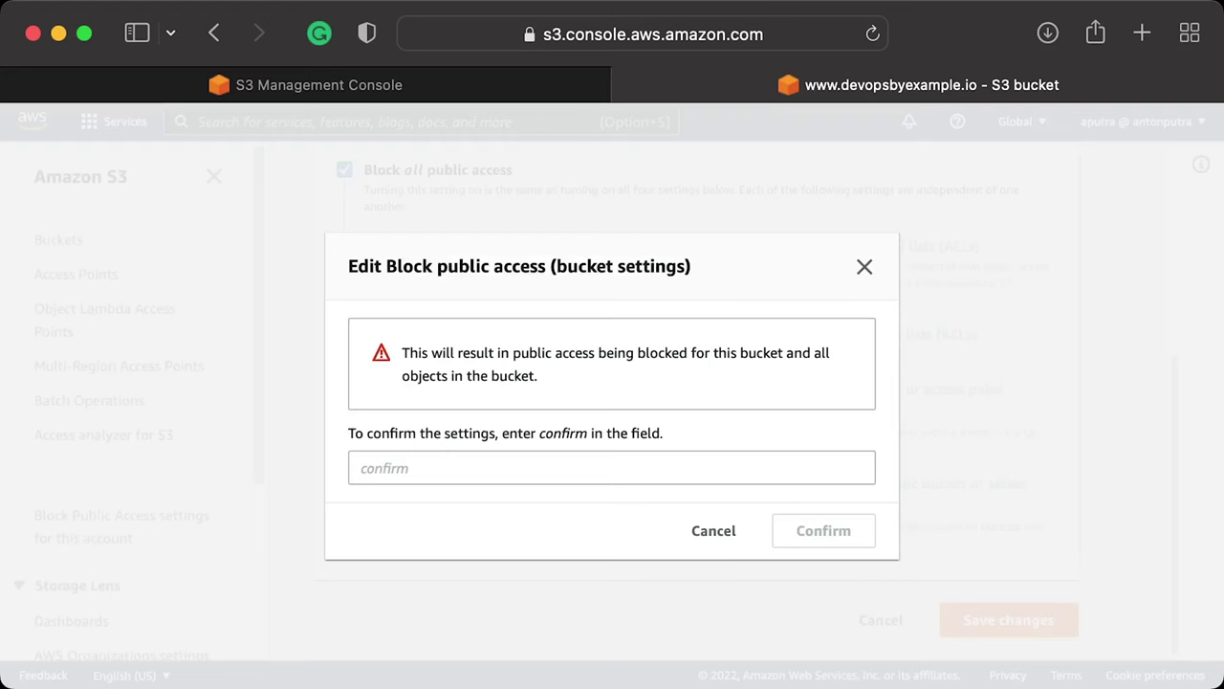
pyautogui.click(402, 467)
pyautogui.write('confirm')
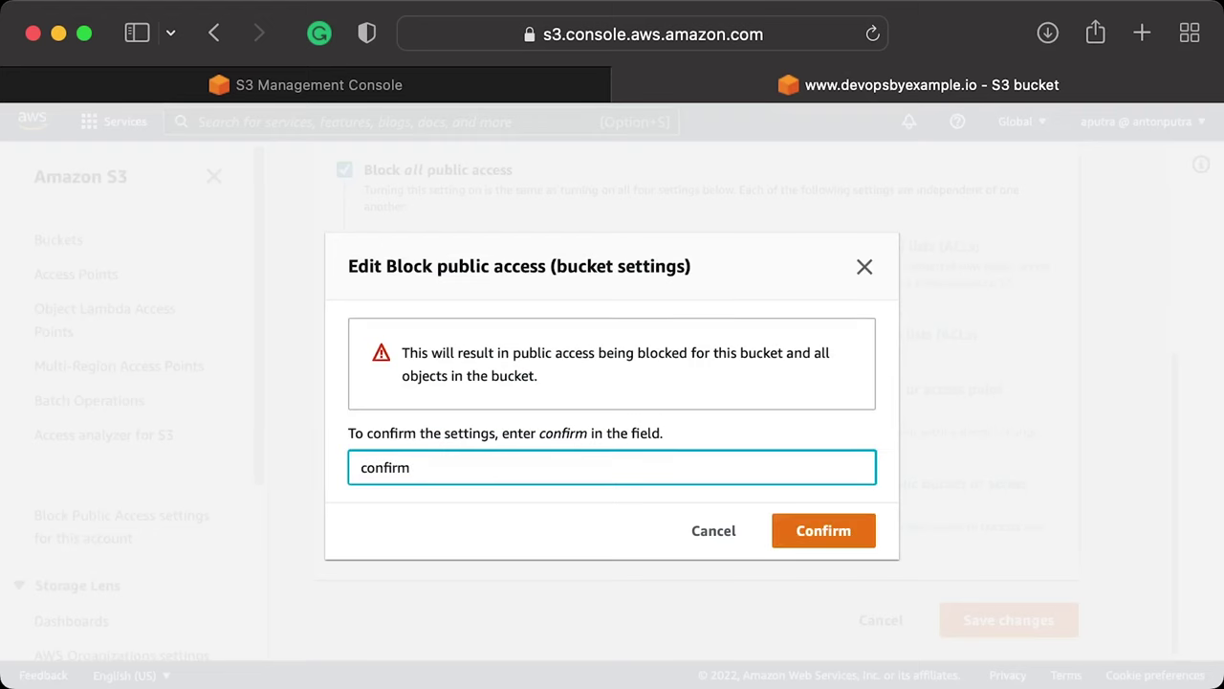
pyautogui.click(822, 530)
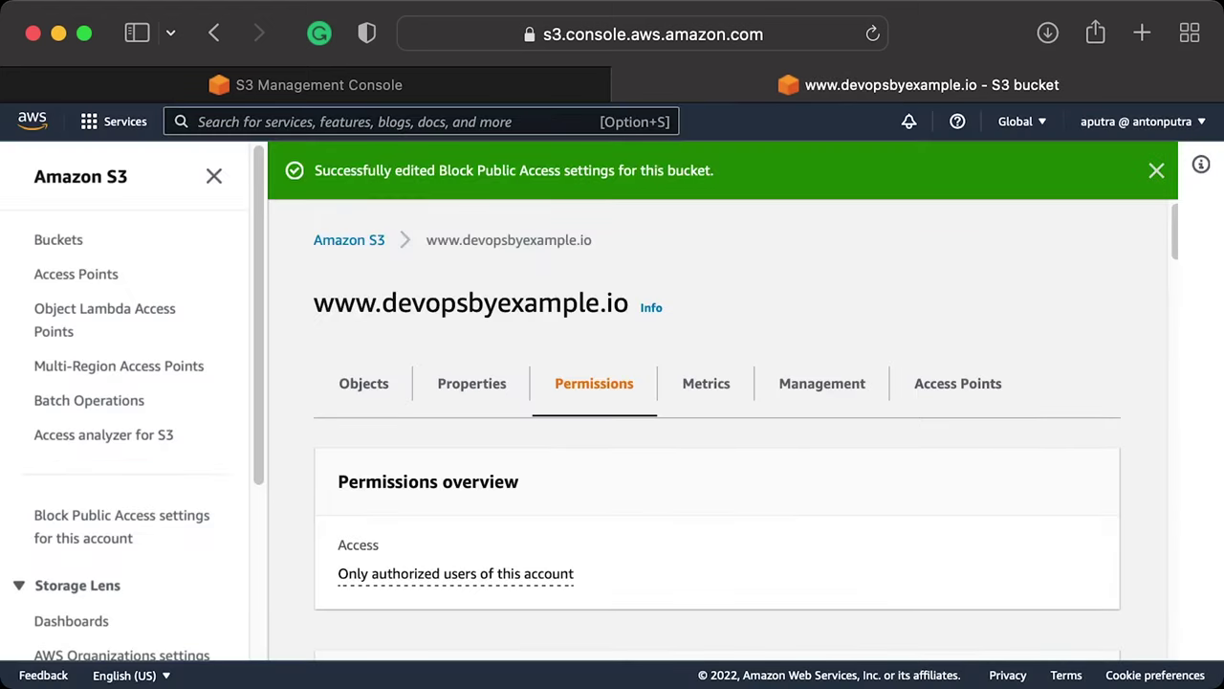
pyautogui.scroll(-5, 717, 430)
pyautogui.scroll(-7, 717, 430)
pyautogui.click(469, 287)
pyautogui.write('delete')
pyautogui.press('Return')
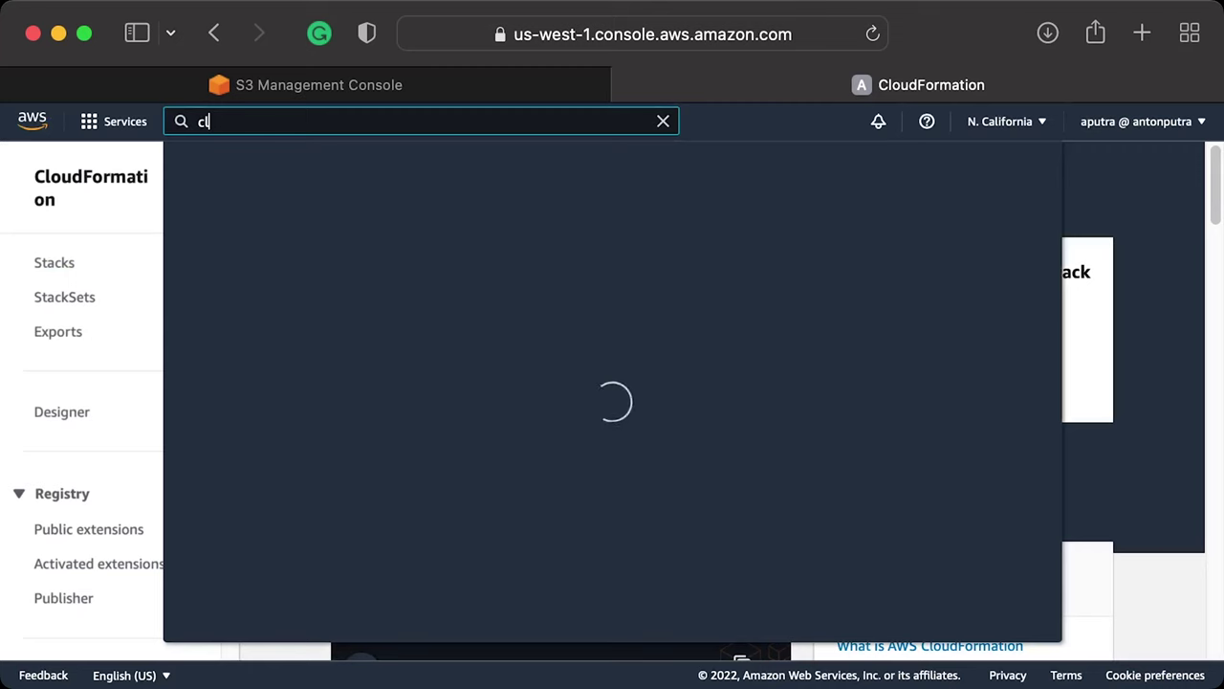
# - Search the AWS services for CloudFront
pyautogui.write('loudfro')
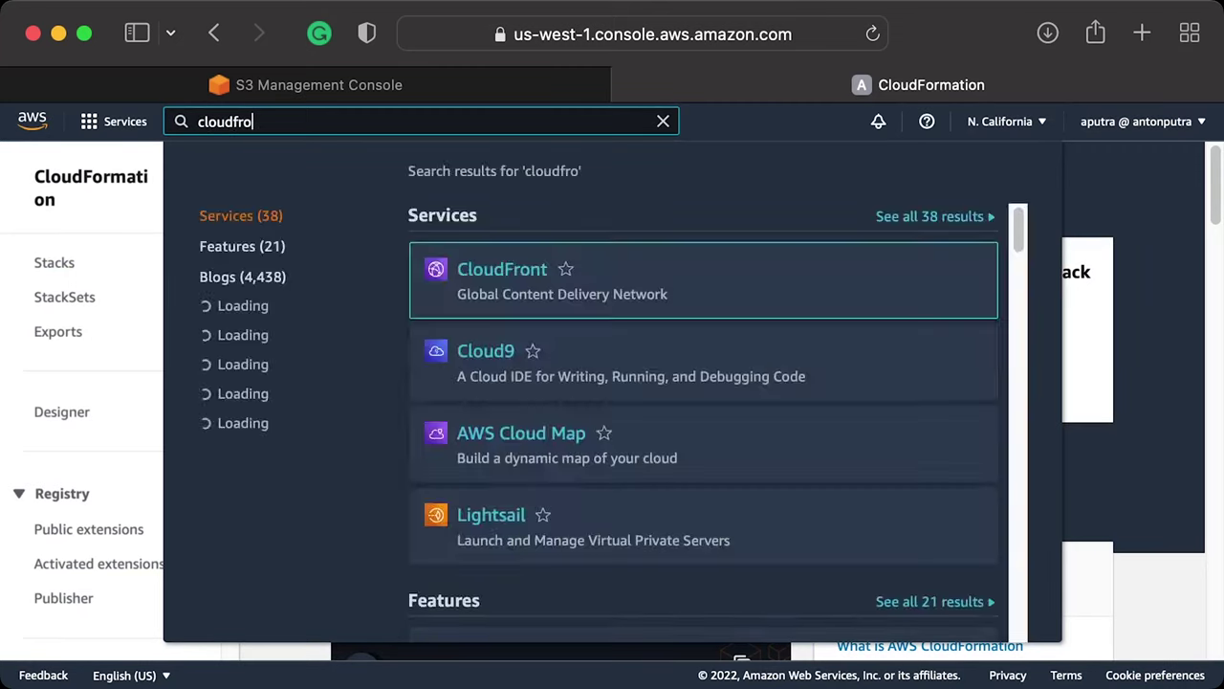